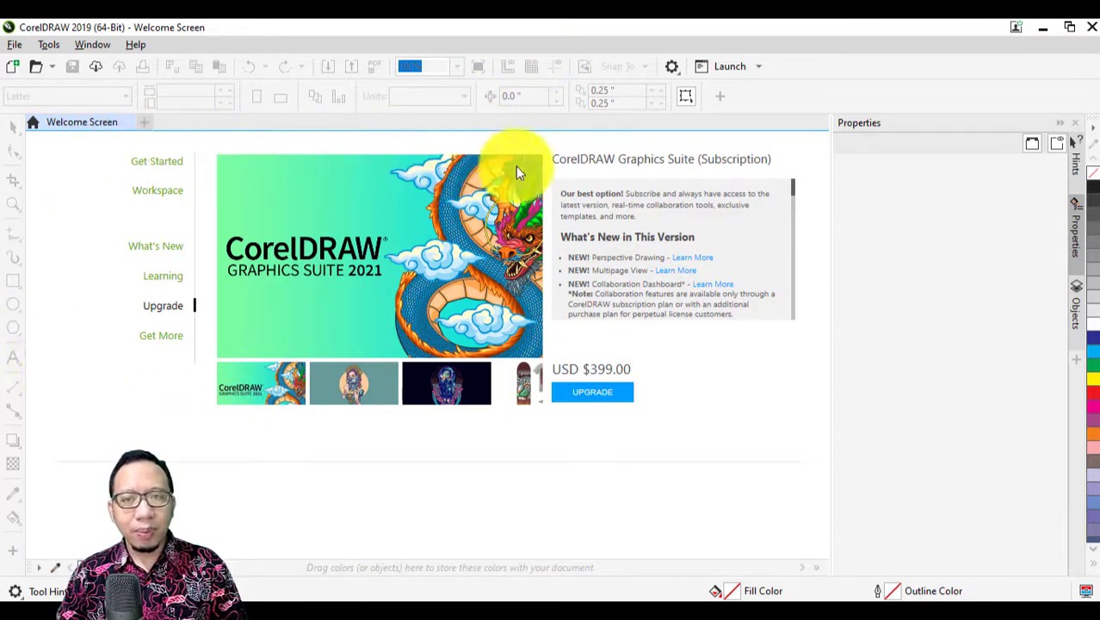
Look through the Get Started, Workspace and What's New pages of the Welcome Screen
click(159, 166)
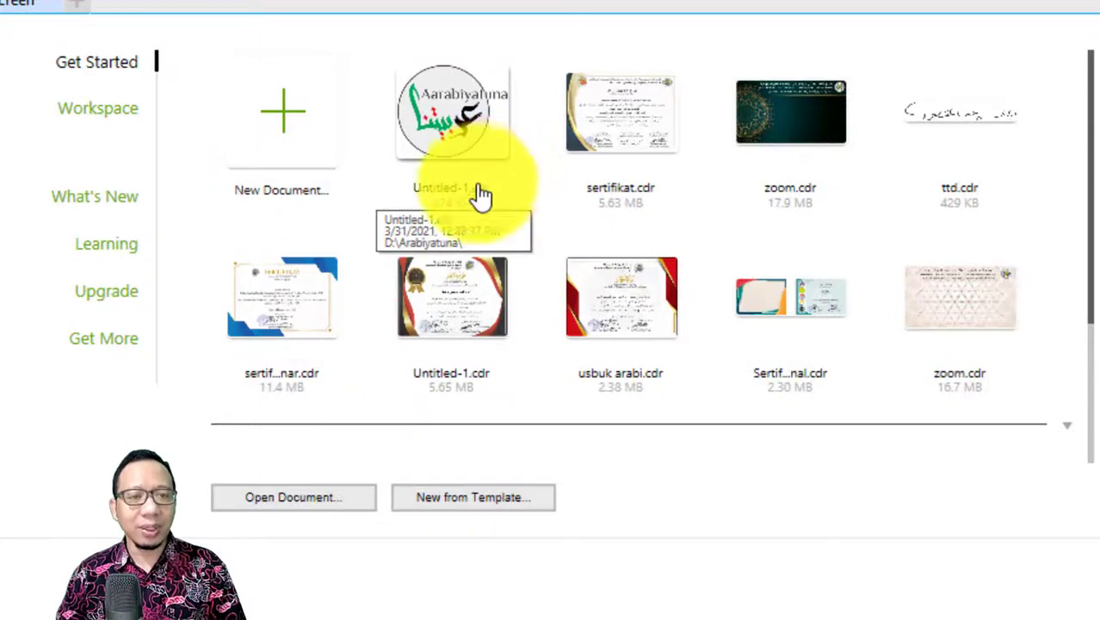
click(79, 112)
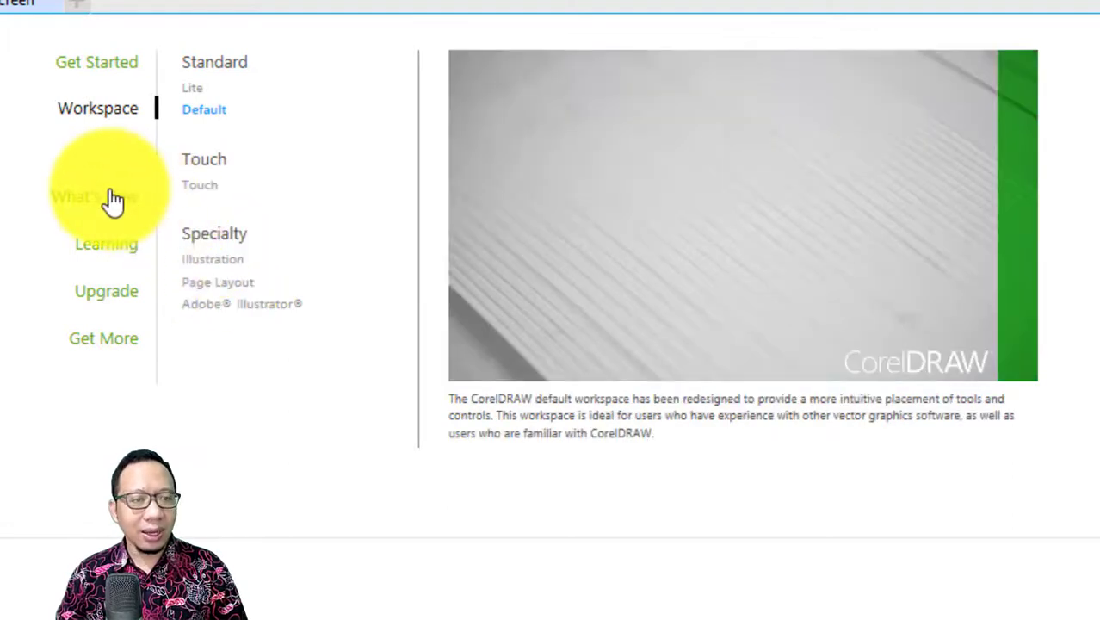
click(106, 196)
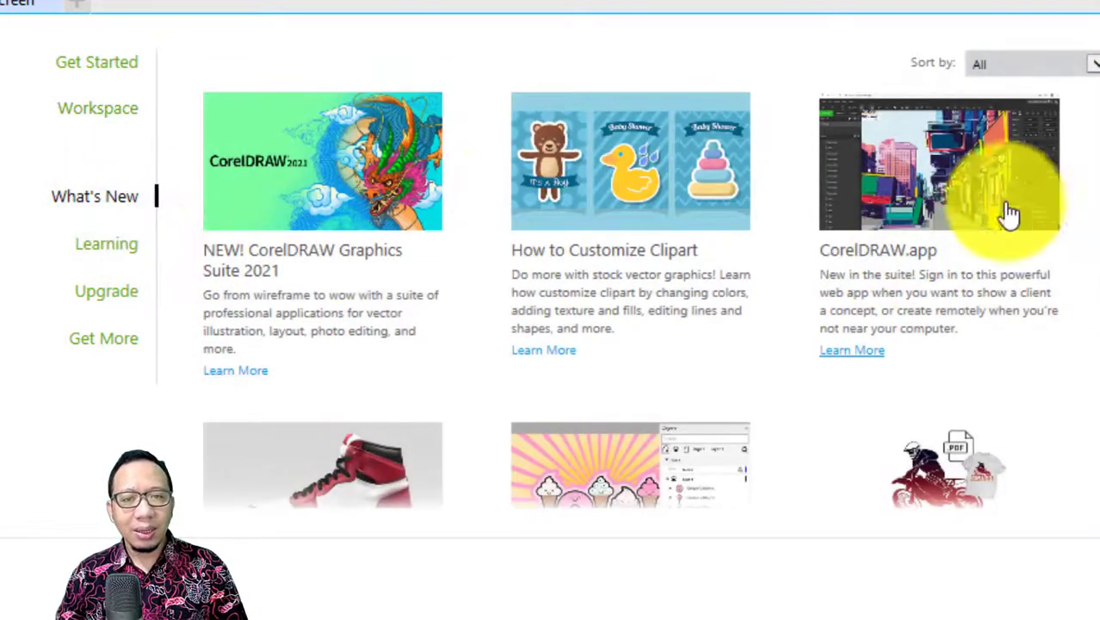
scroll(926, 221, down, 6)
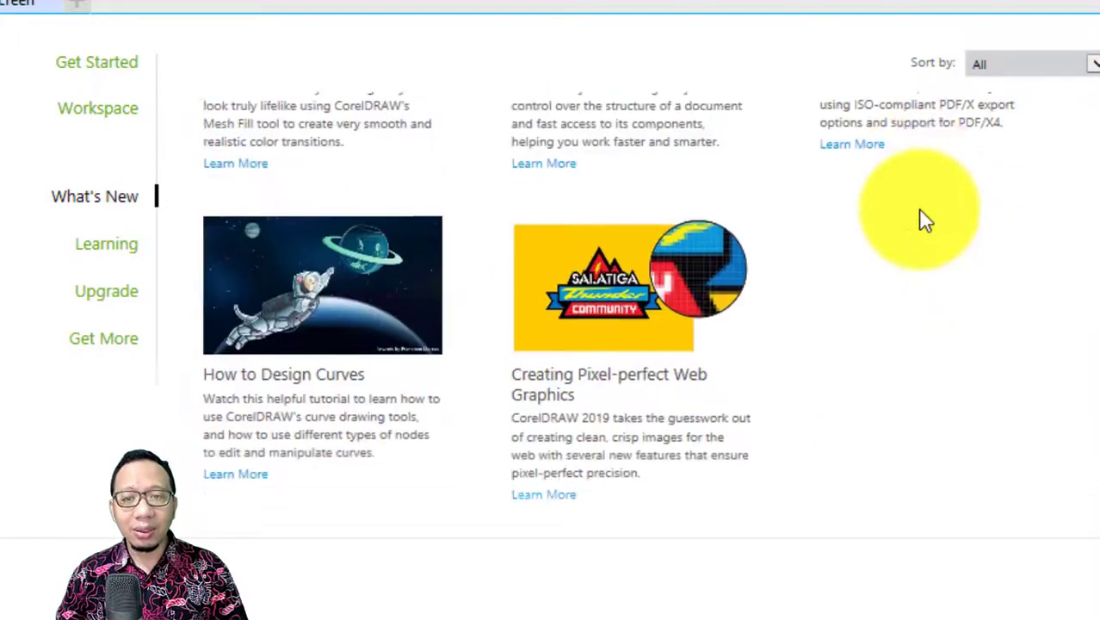
scroll(919, 210, up, 6)
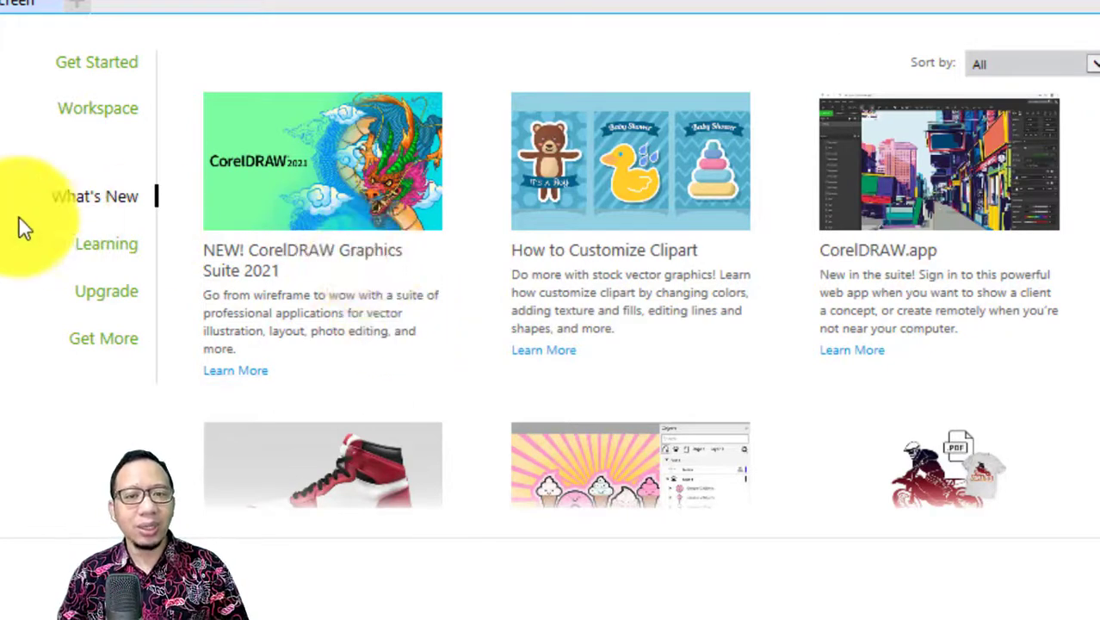
Browse the Learning tutorials, view How to Make Clipart in the web browser, and return to CorelDRAW
click(105, 252)
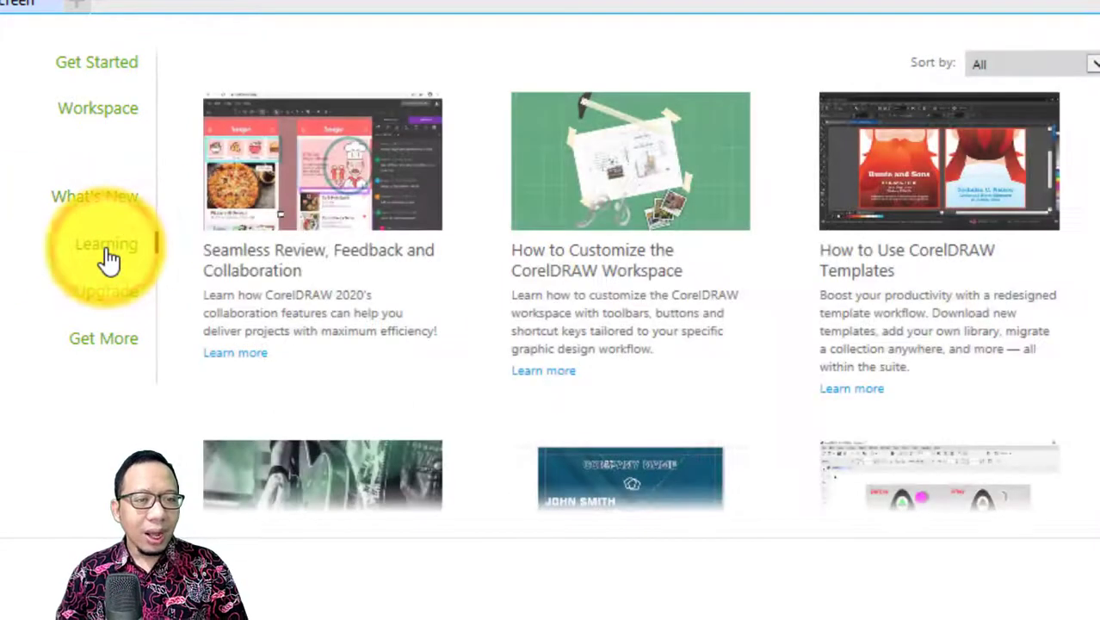
scroll(742, 185, down, 15)
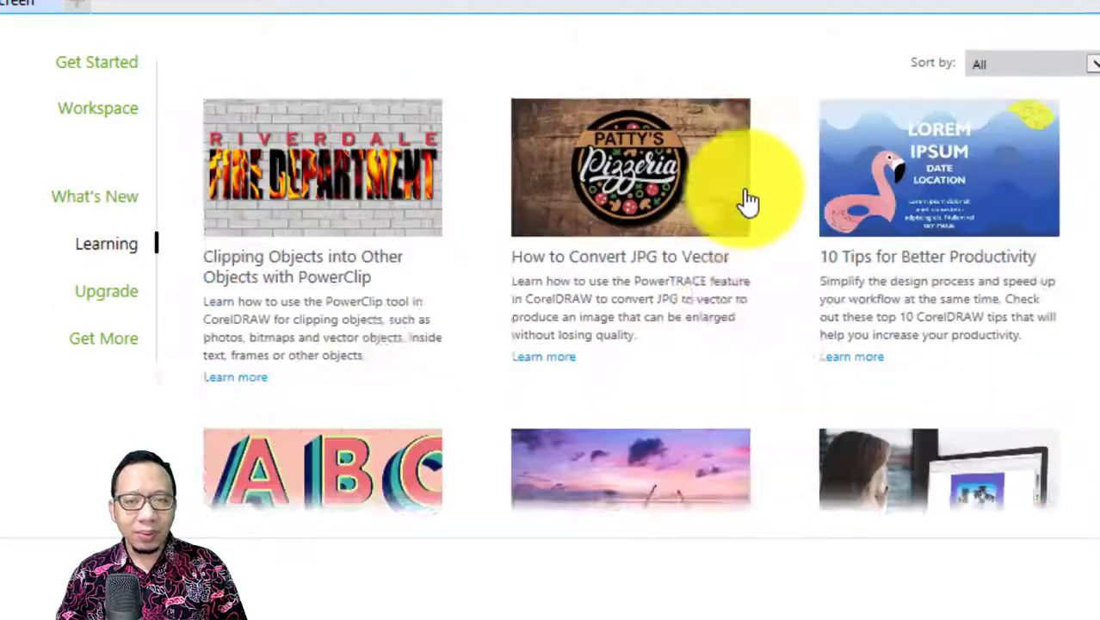
scroll(740, 204, down, 4)
scroll(723, 211, up, 7)
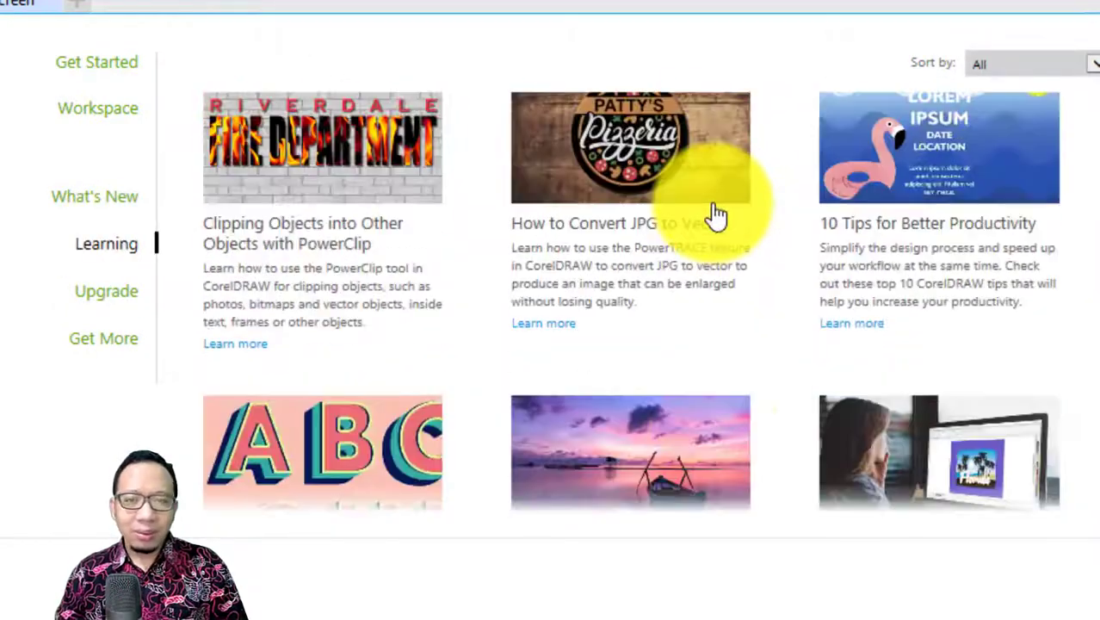
scroll(716, 215, up, 3)
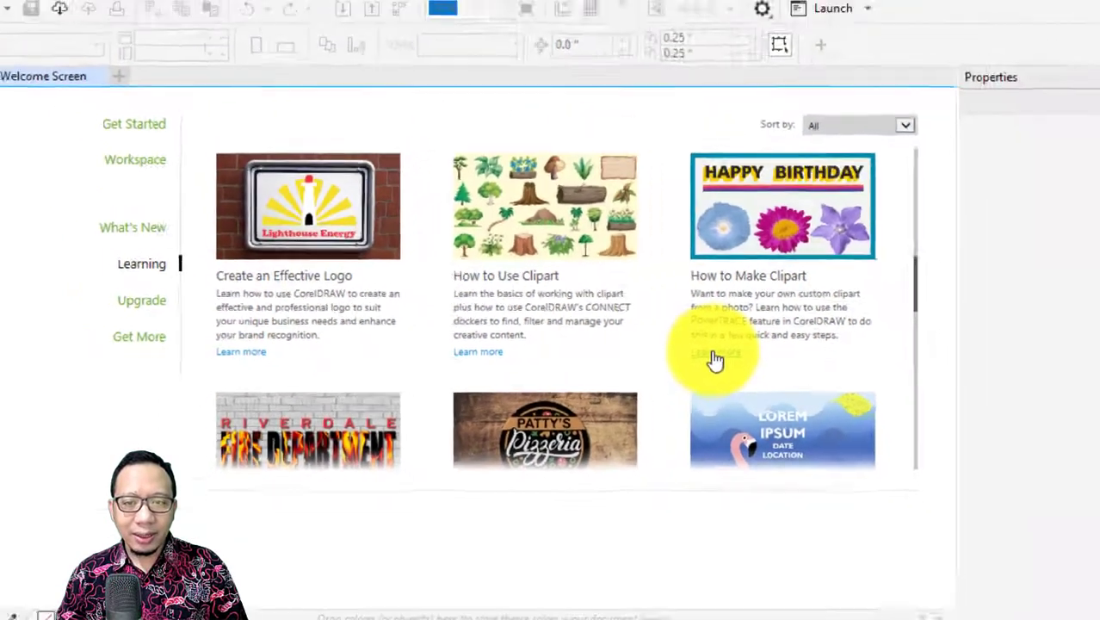
click(850, 358)
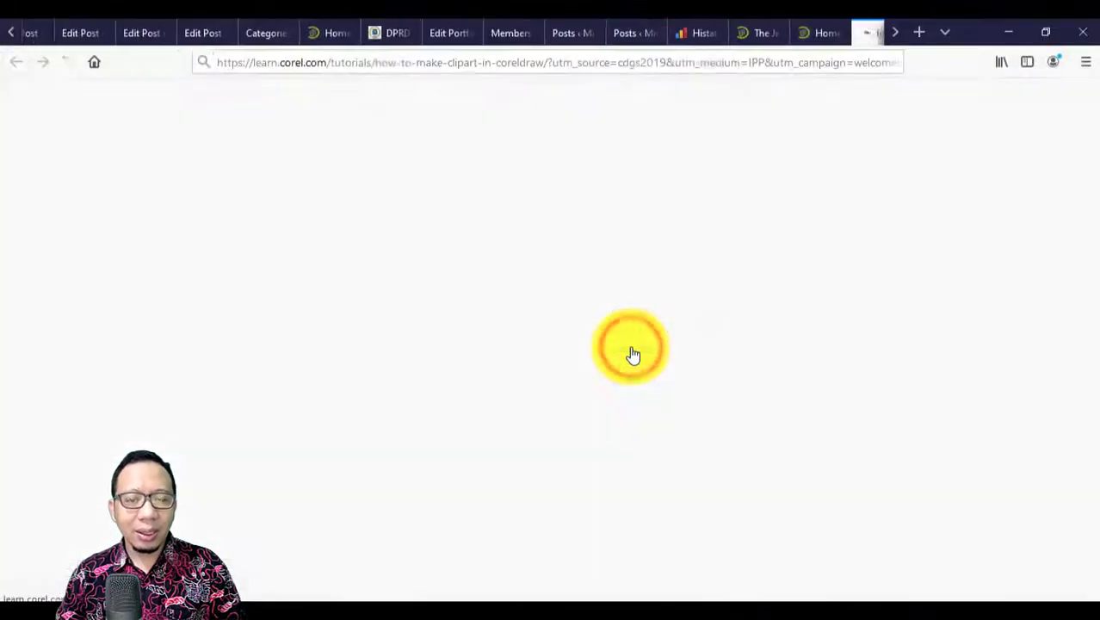
click(1013, 35)
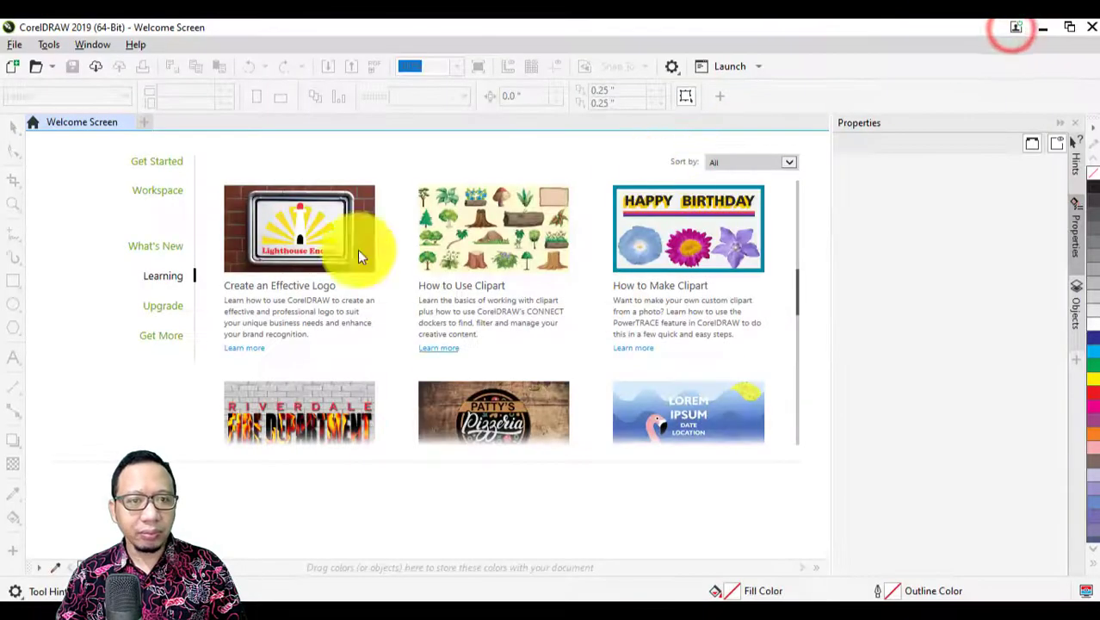
Examine the Upgrade page and the products offered on the Get More page
click(162, 309)
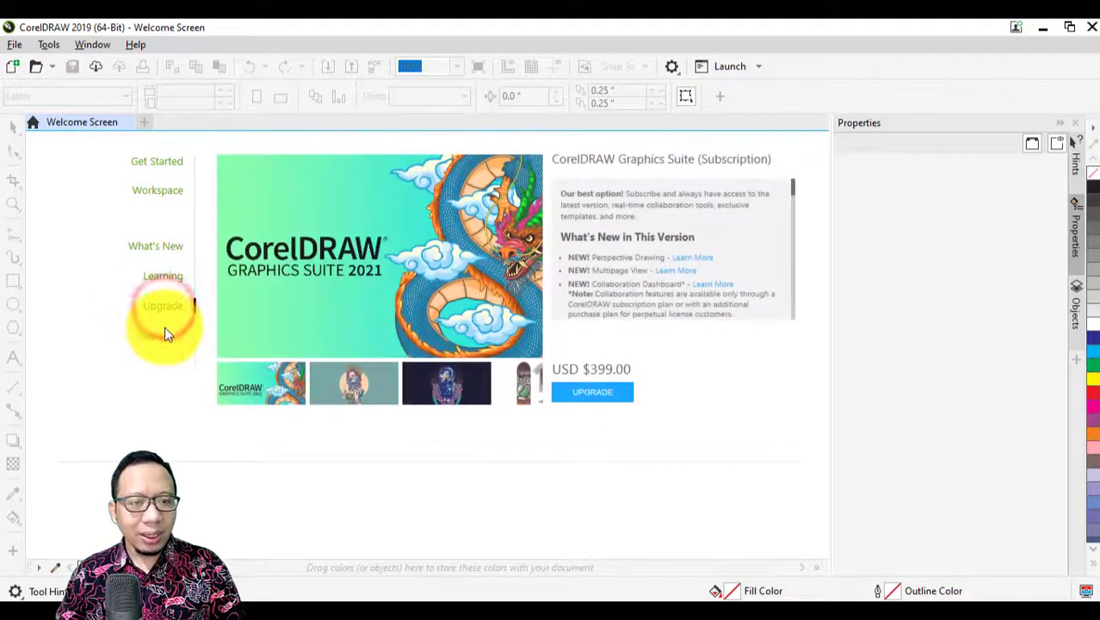
click(165, 335)
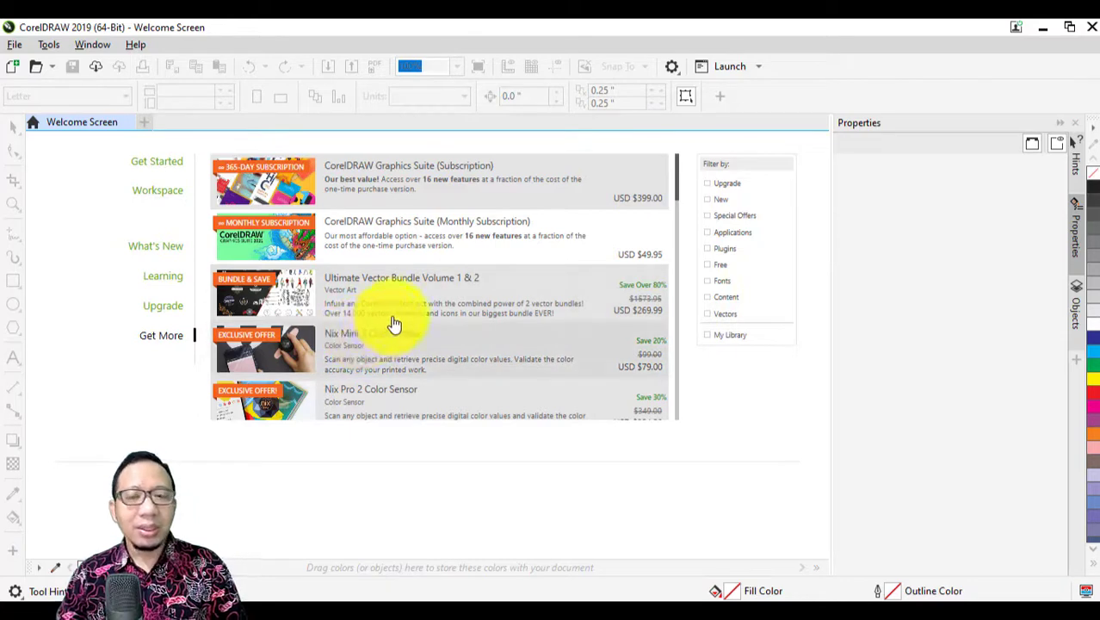
scroll(409, 300, down, 2)
scroll(411, 300, down, 1)
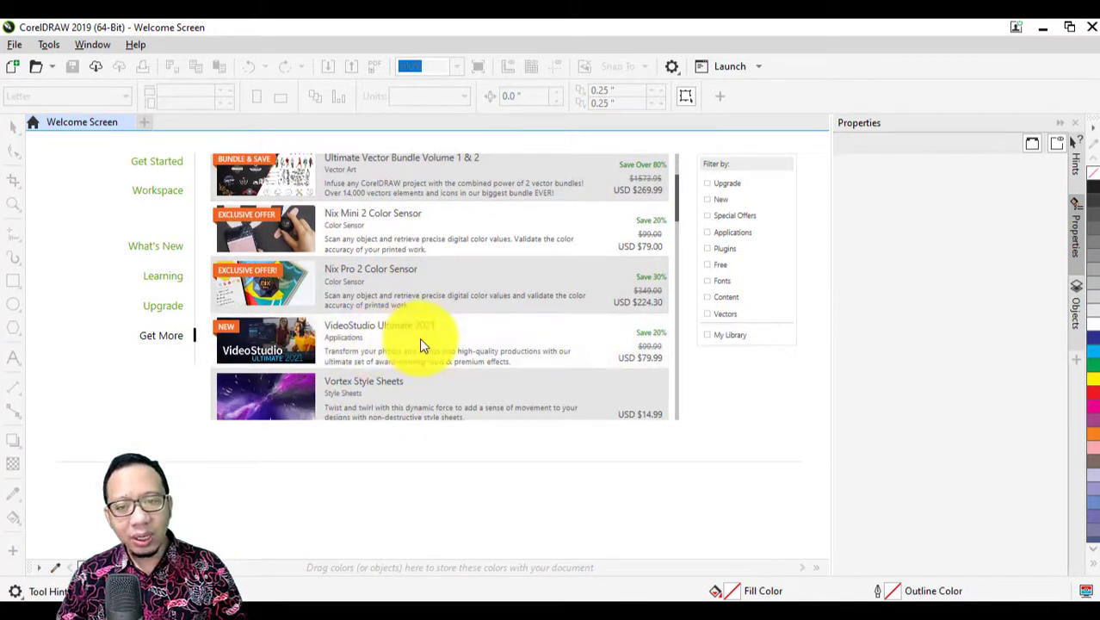
scroll(421, 343, down, 14)
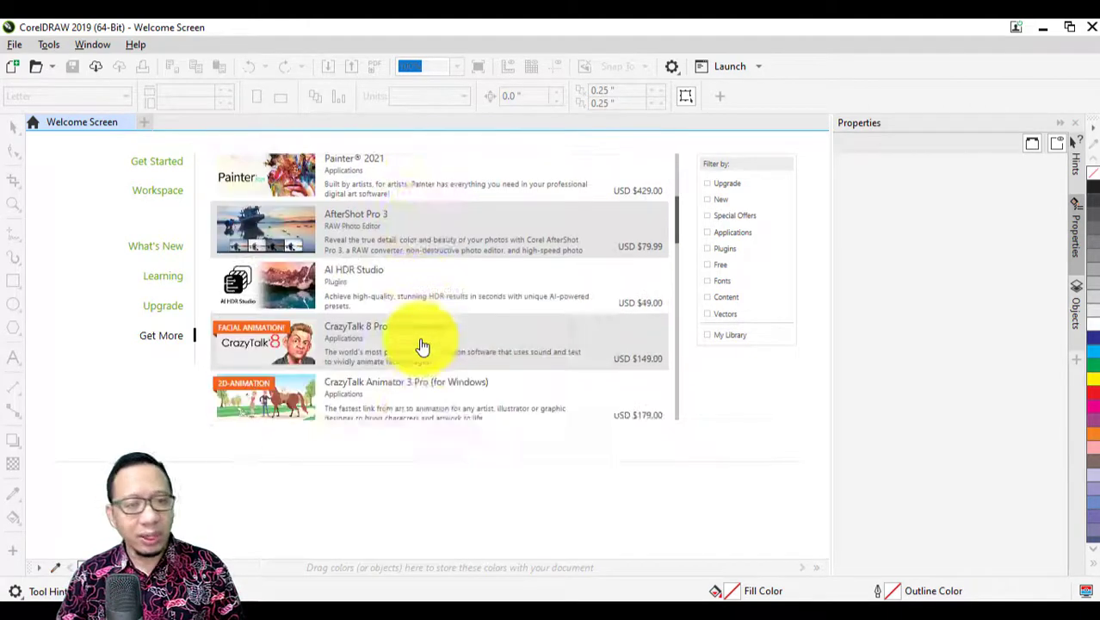
scroll(421, 346, down, 10)
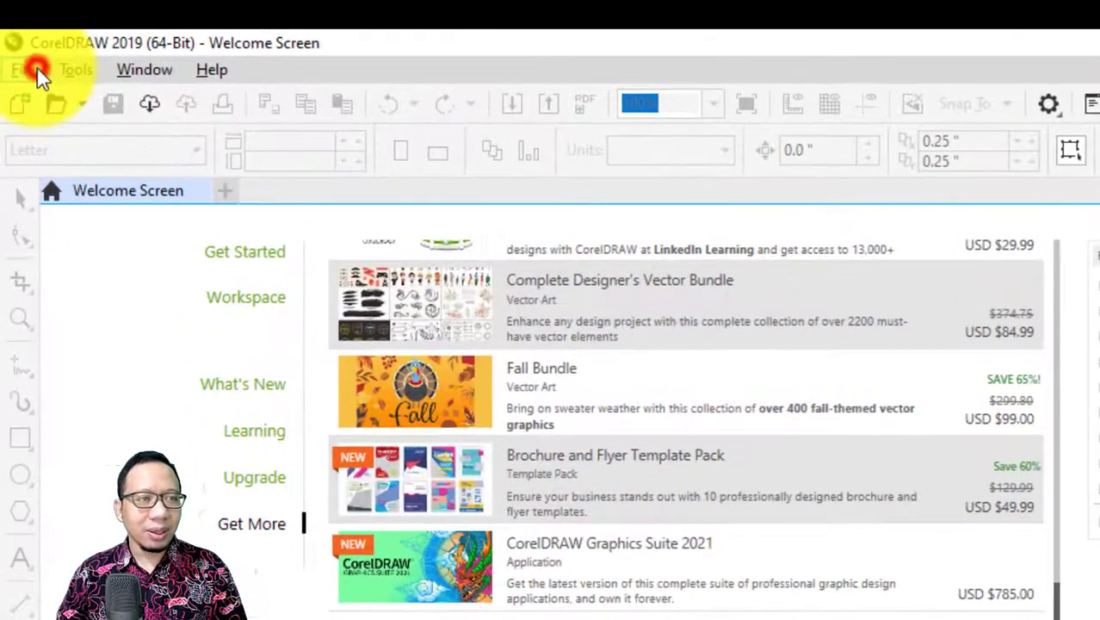
Start a new document, name it Latihan Corel, and review the available presets
click(18, 44)
click(52, 103)
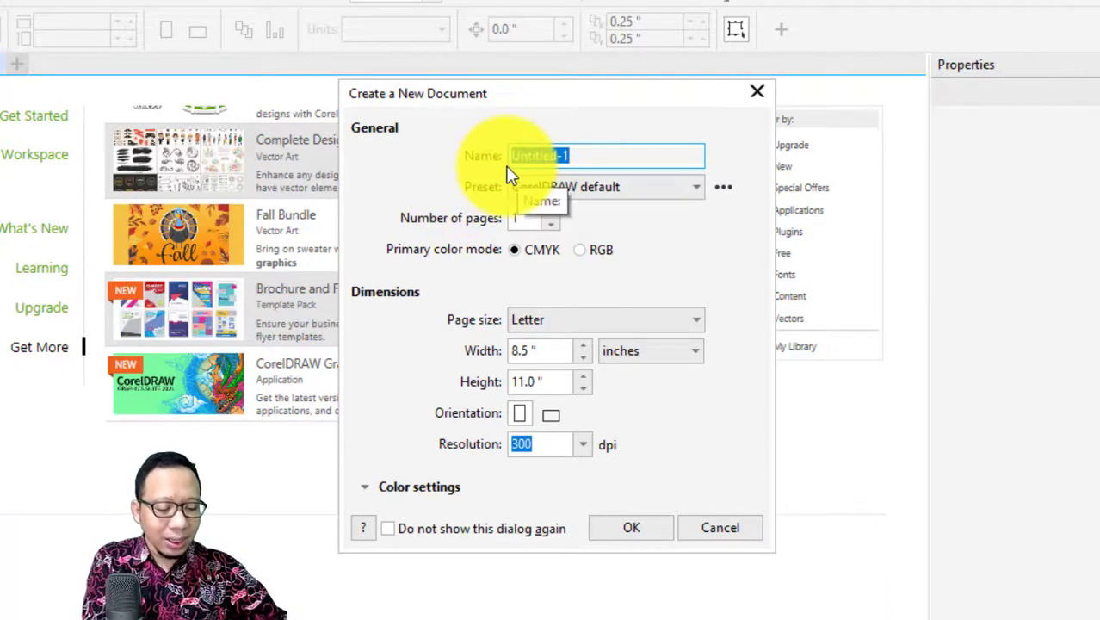
text(Latihan Corel)
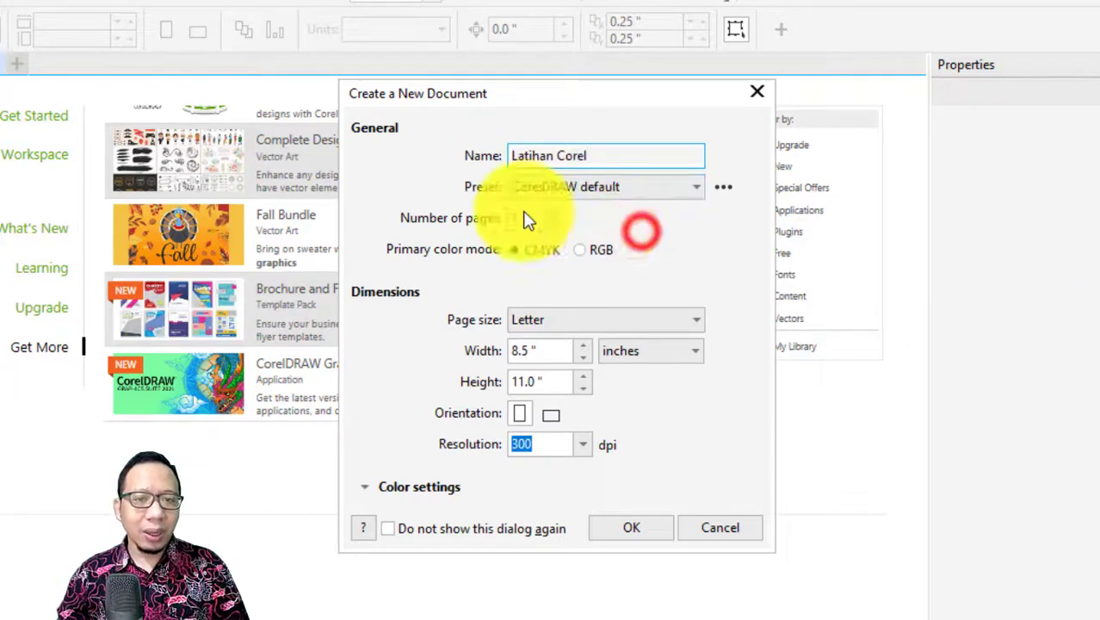
click(540, 186)
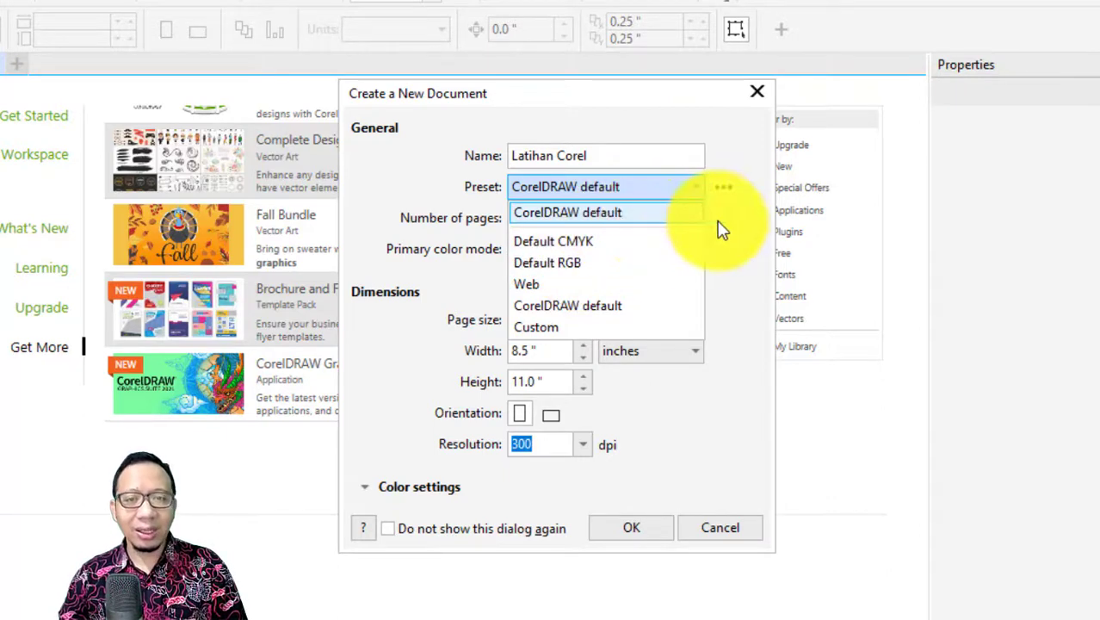
click(729, 238)
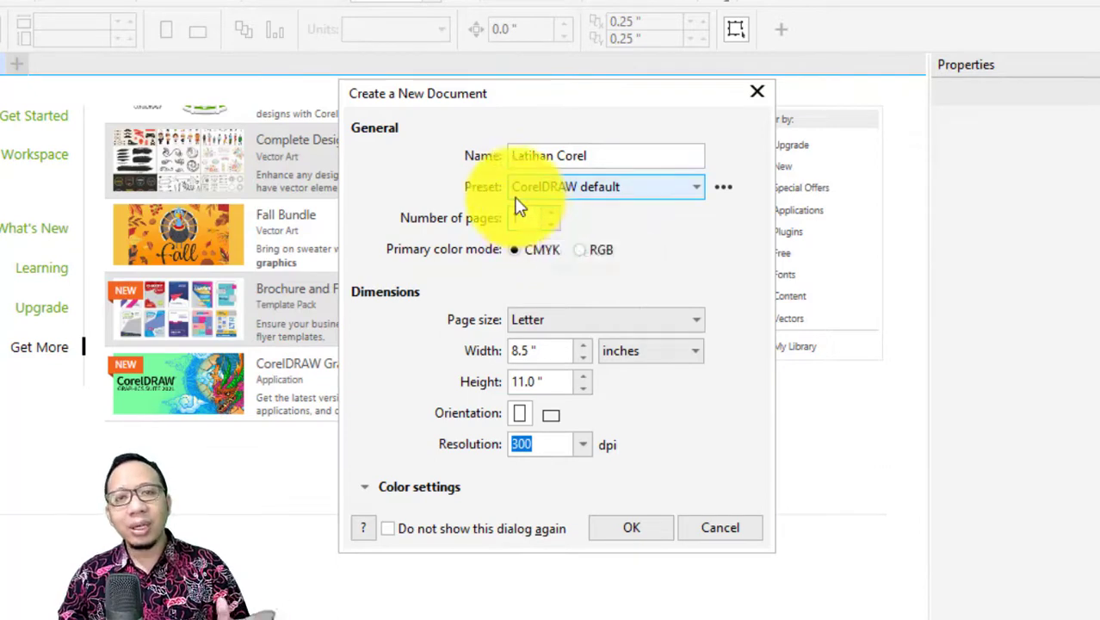
Set the new document's primary color mode to RGB and apply the Default RGB preset
click(579, 252)
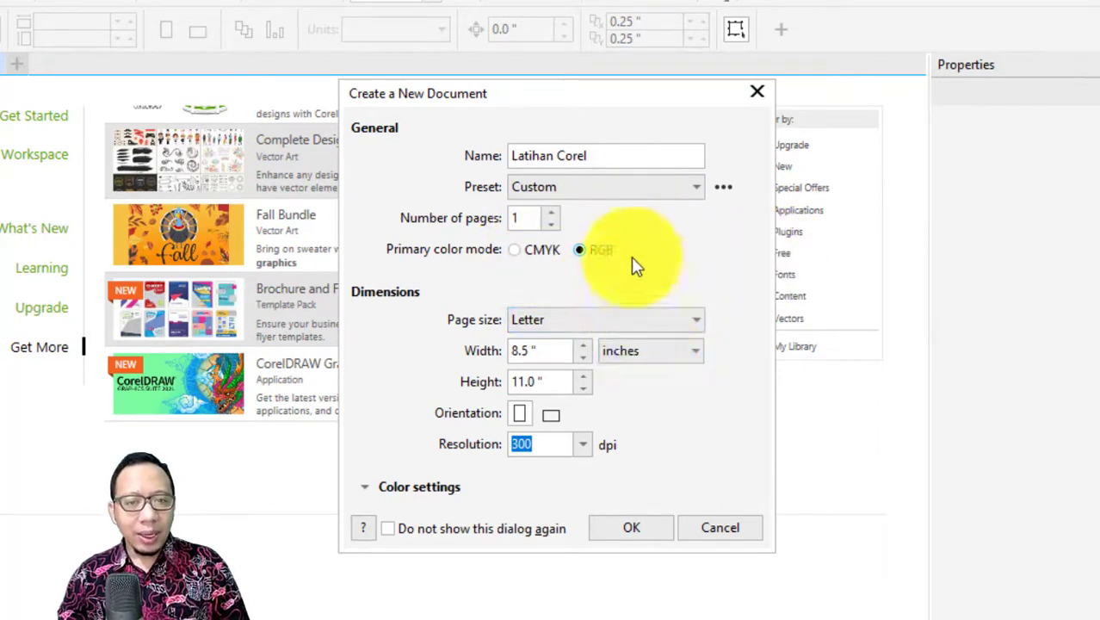
click(614, 187)
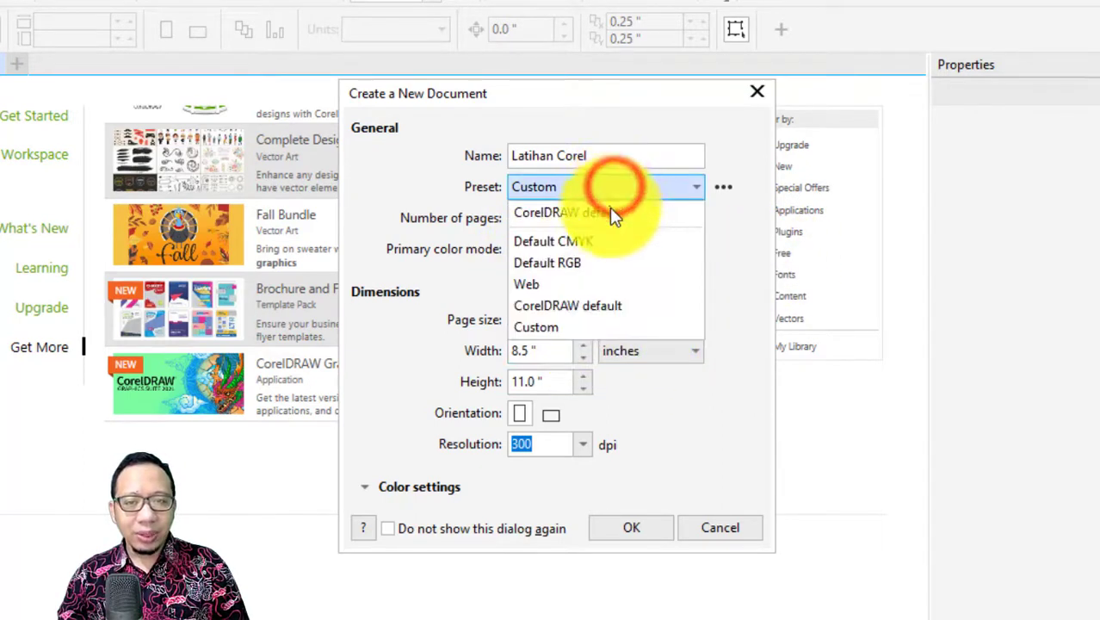
click(597, 263)
click(714, 255)
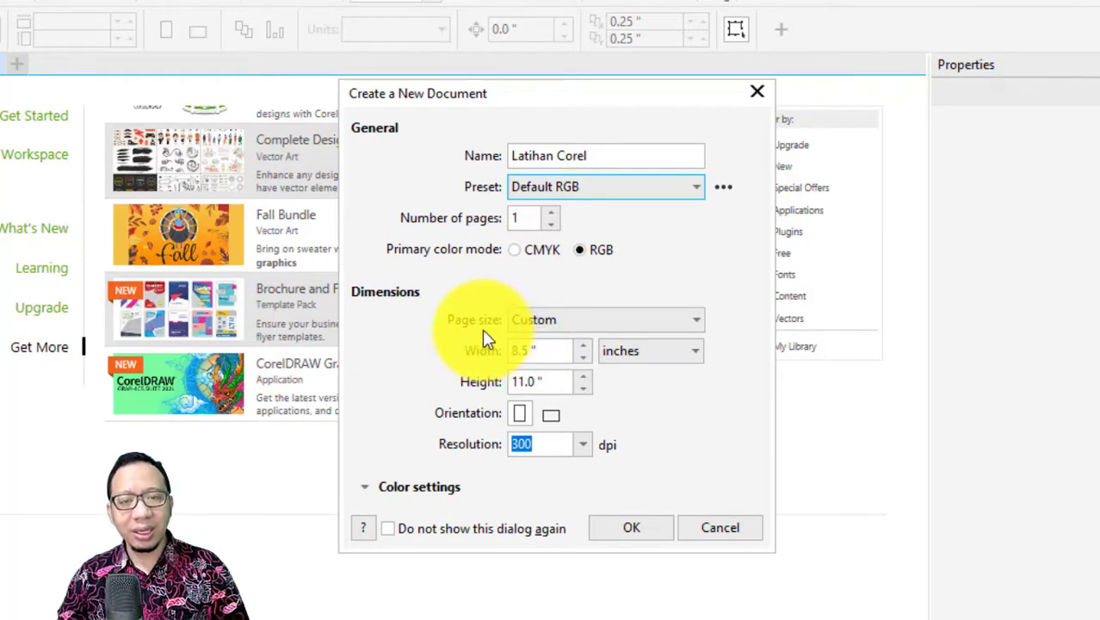
Set the new document's page size to A4 and its units to centimeters
click(526, 319)
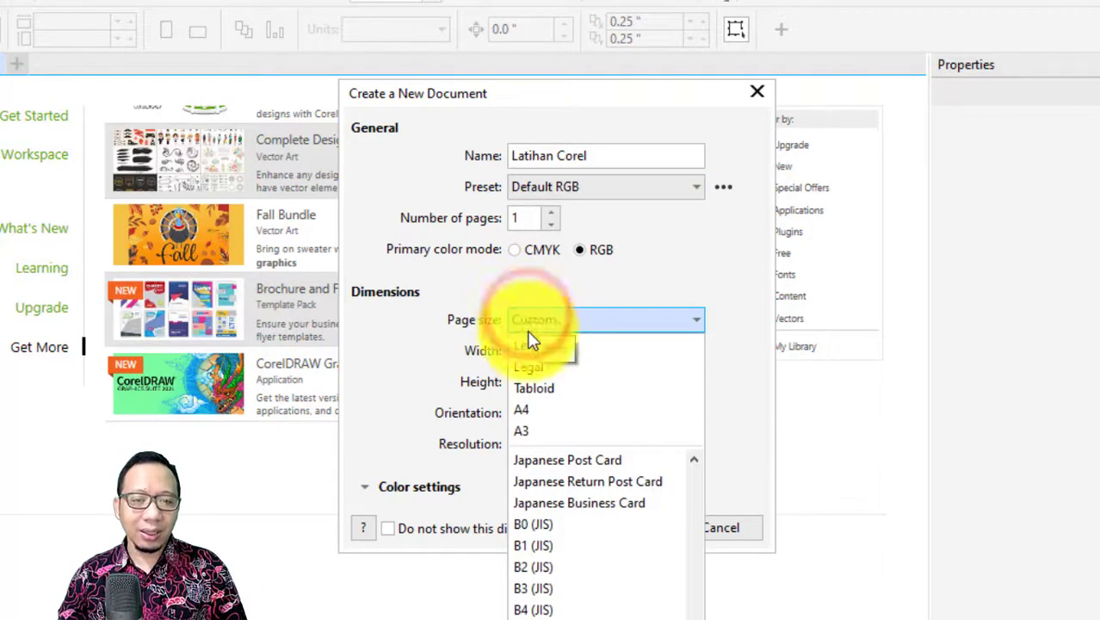
click(522, 409)
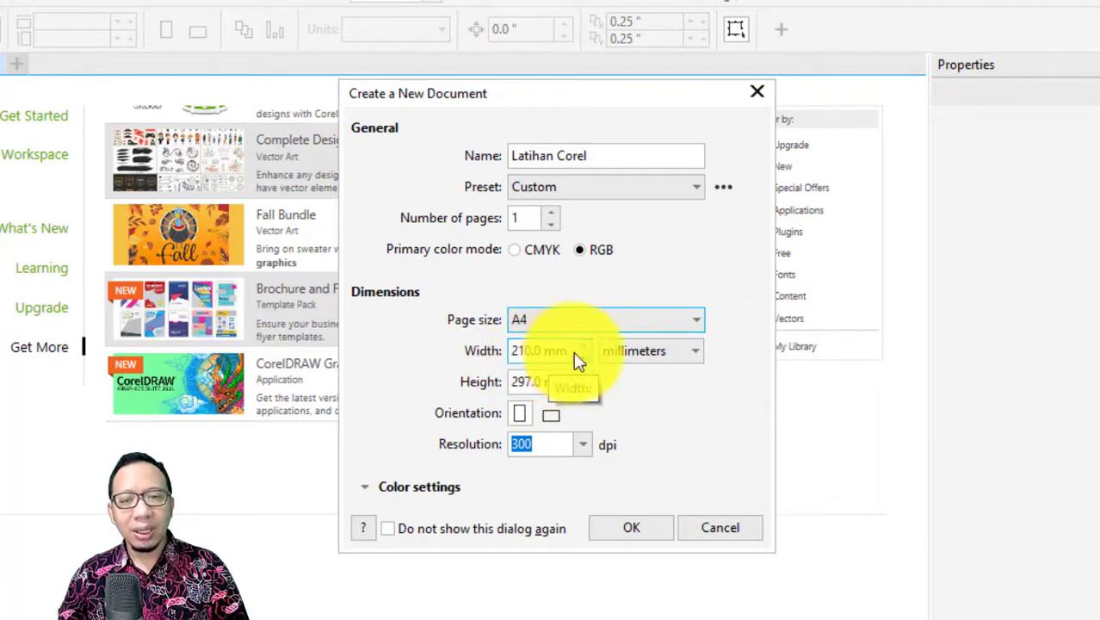
click(641, 351)
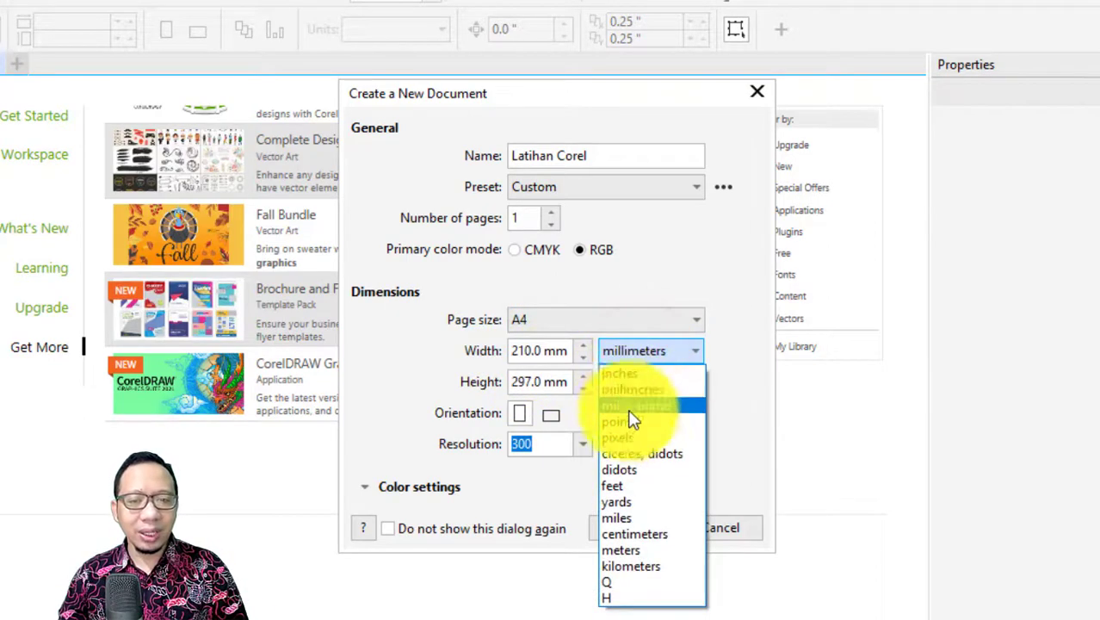
click(643, 535)
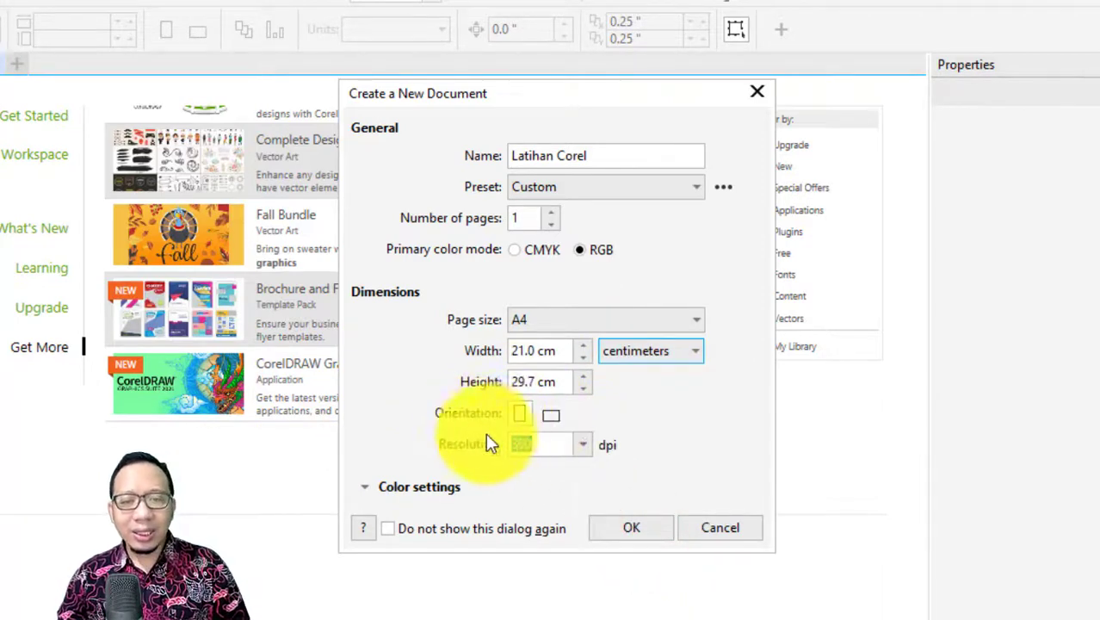
Choose landscape orientation, review the resolution options, and create the document
click(549, 413)
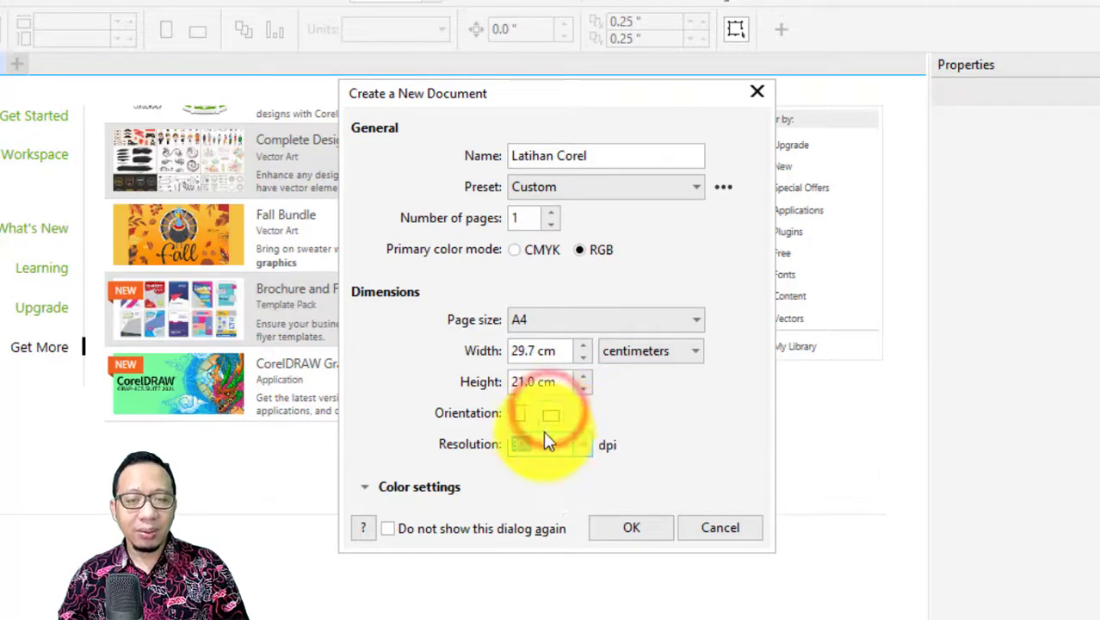
click(594, 443)
click(588, 444)
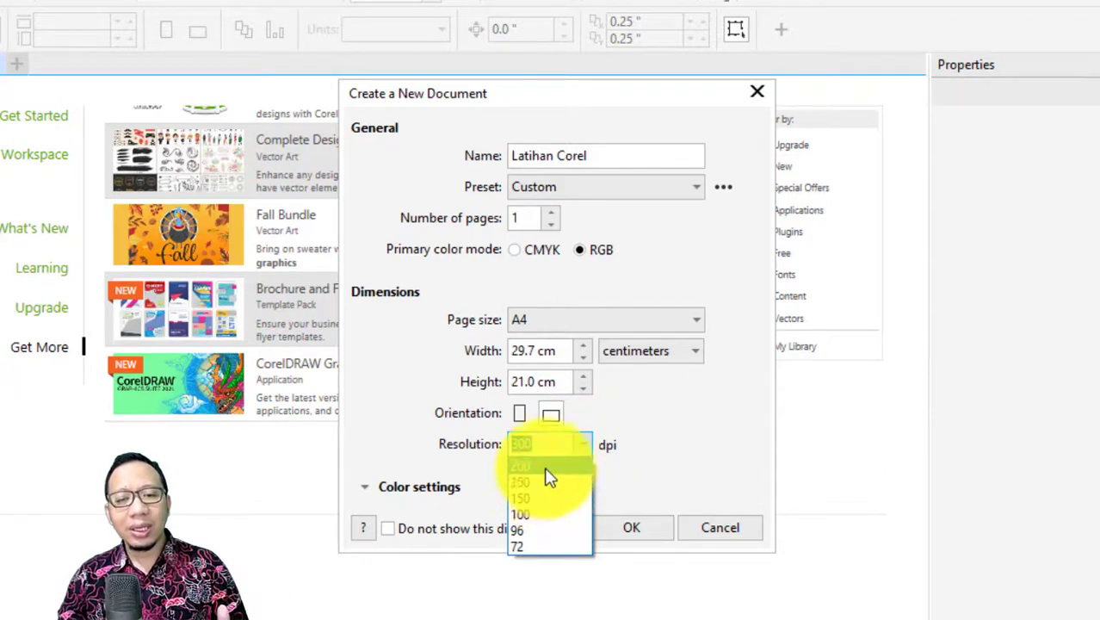
click(720, 424)
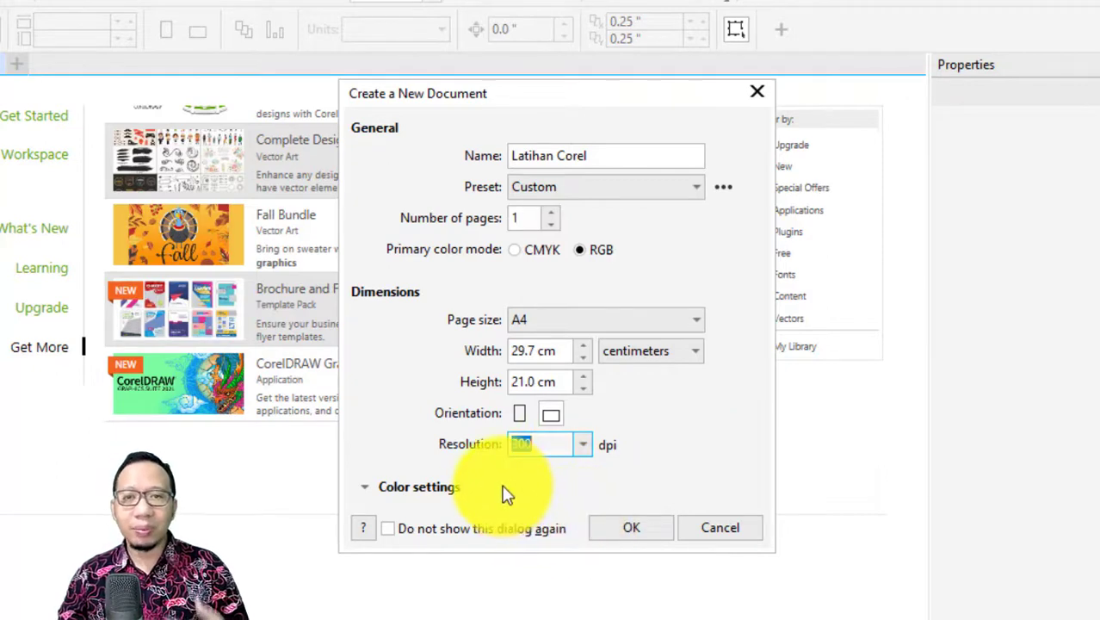
click(638, 527)
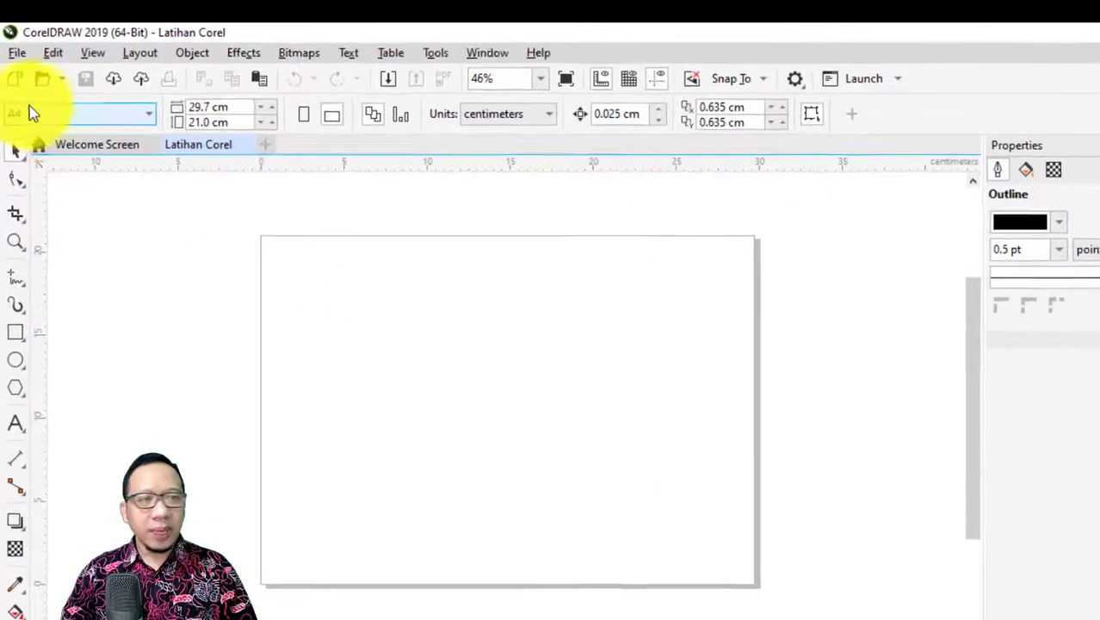
Import the picture 1-290-e1539852250837.jpg from the Pictures folder and place it at its original size in the page's upper-left area
click(19, 55)
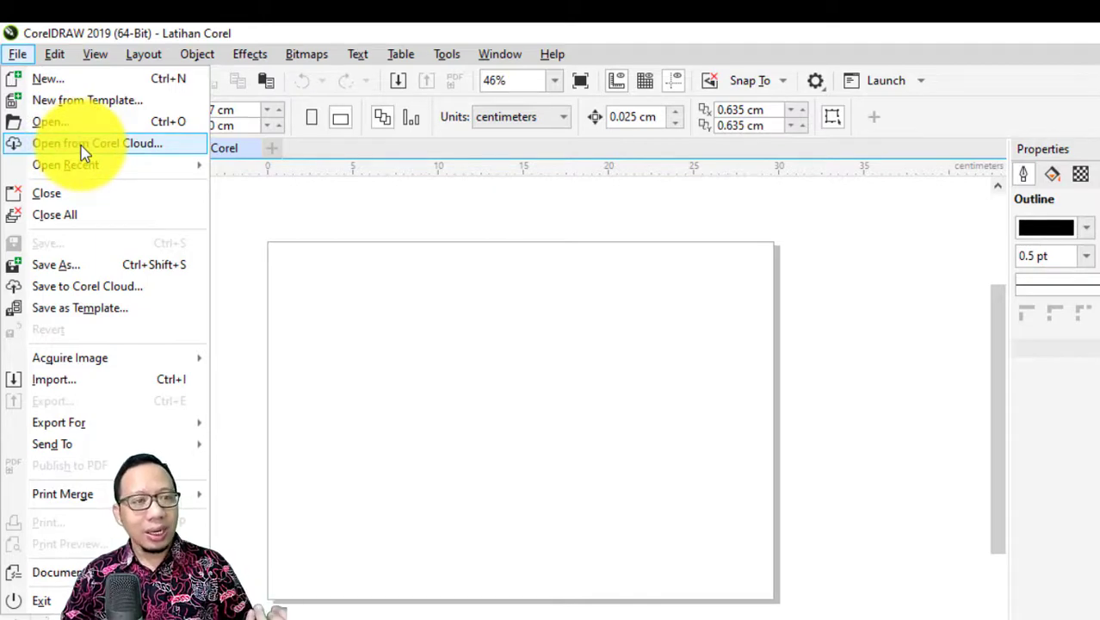
mouse_move(77, 169)
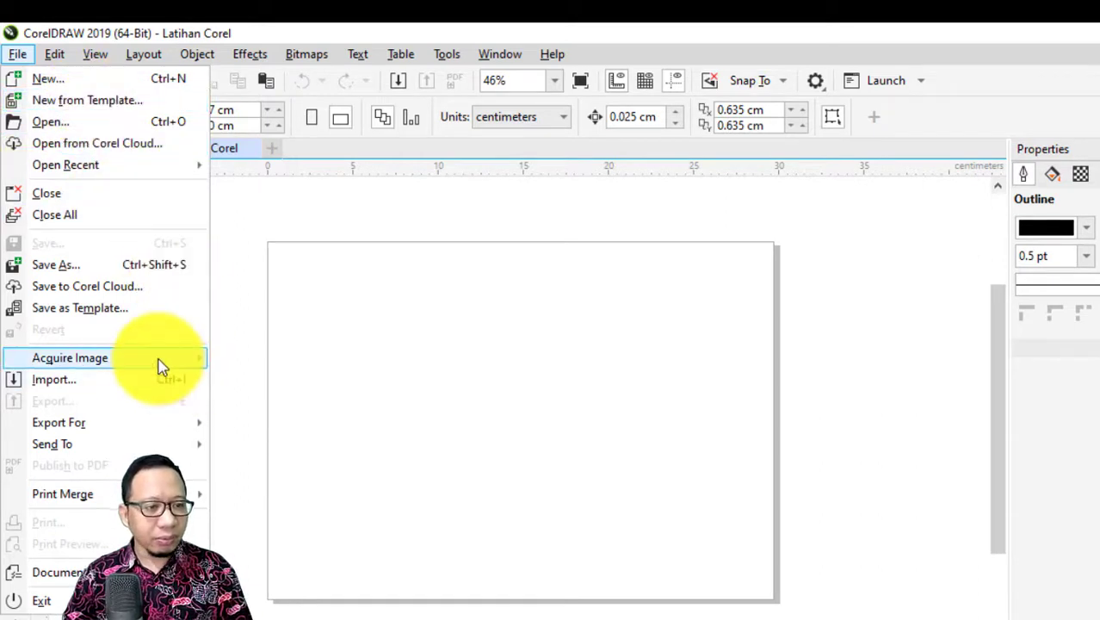
mouse_move(142, 367)
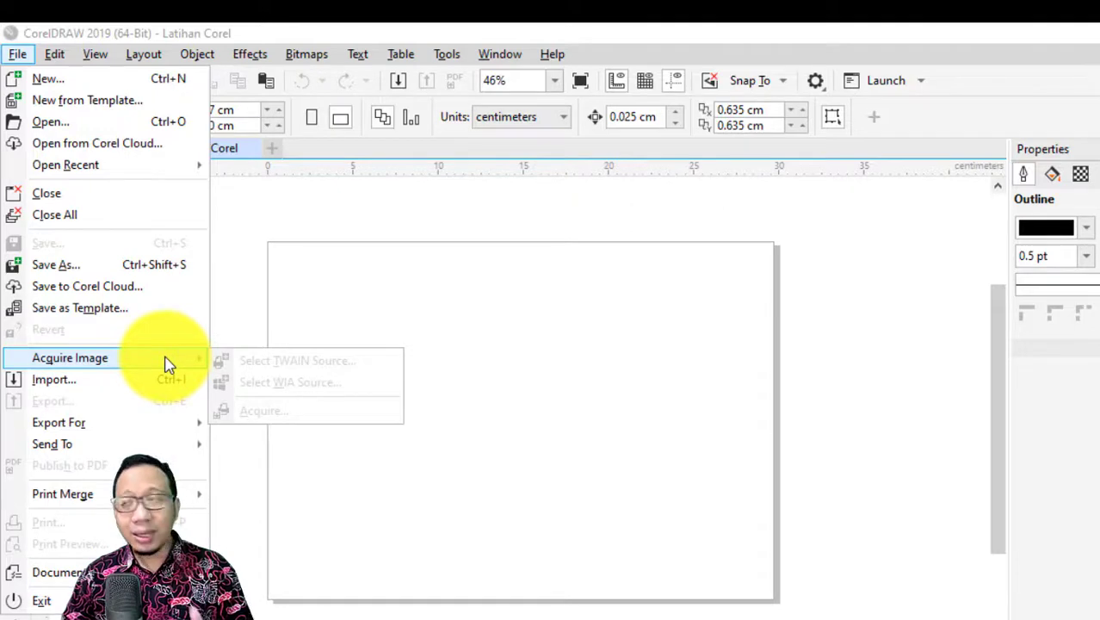
click(125, 387)
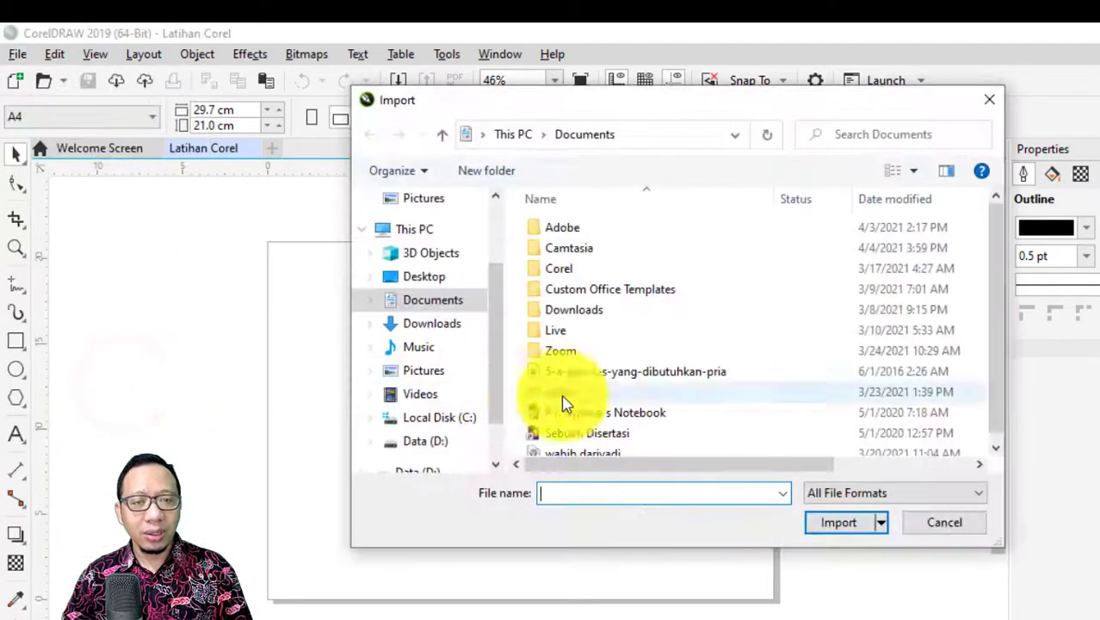
click(435, 374)
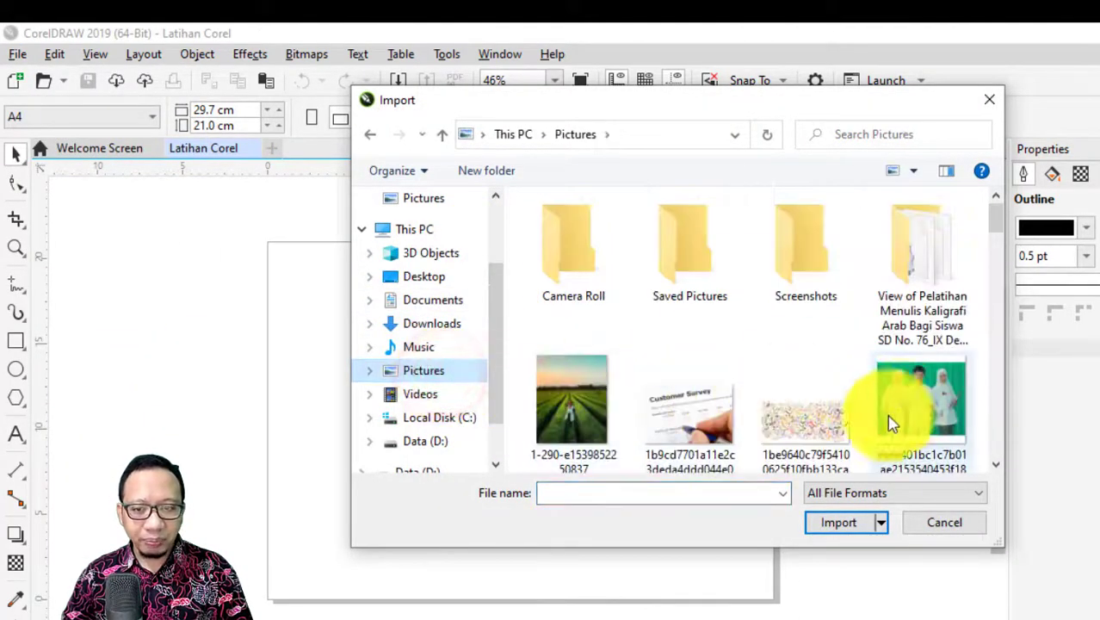
double_click(568, 400)
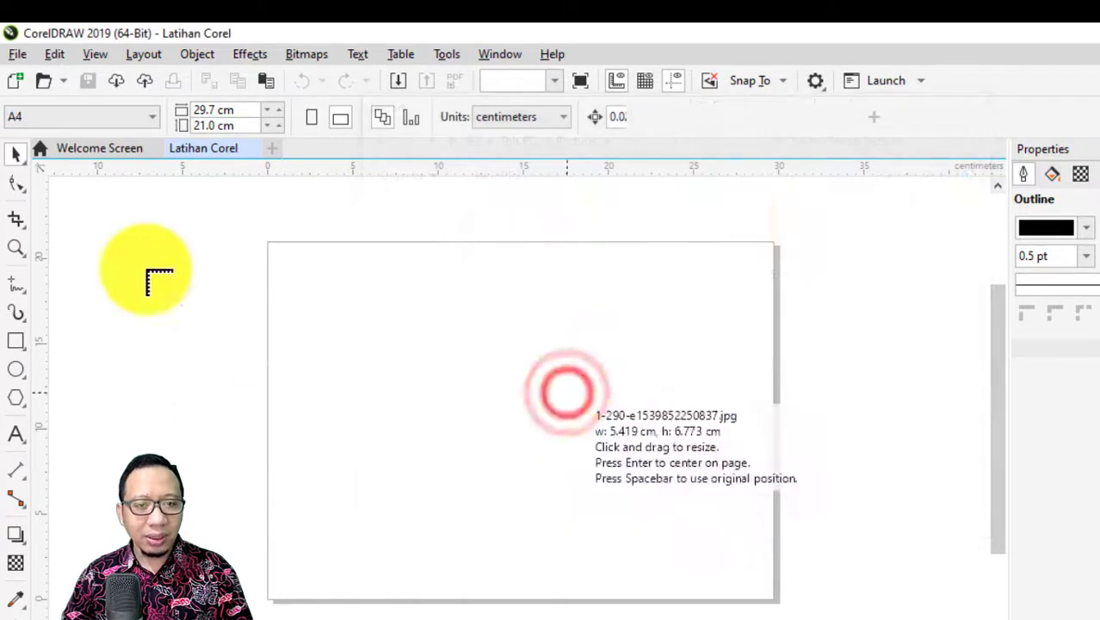
click(315, 285)
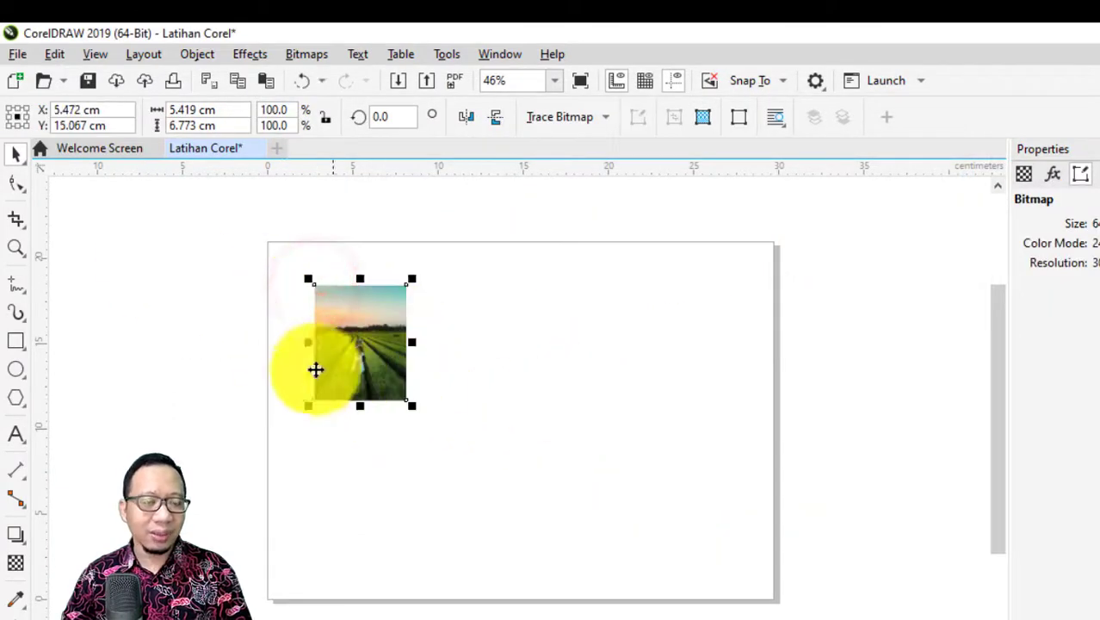
click(142, 330)
Review the file commands for exporting, printing and document properties, followed by the editing and view commands
click(17, 53)
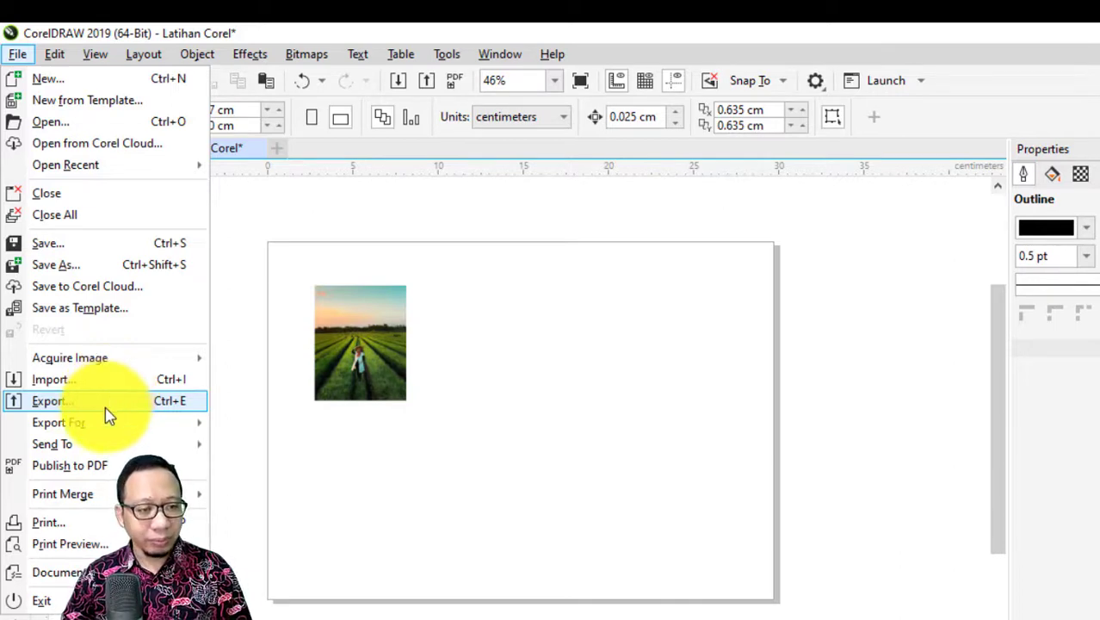
mouse_move(101, 435)
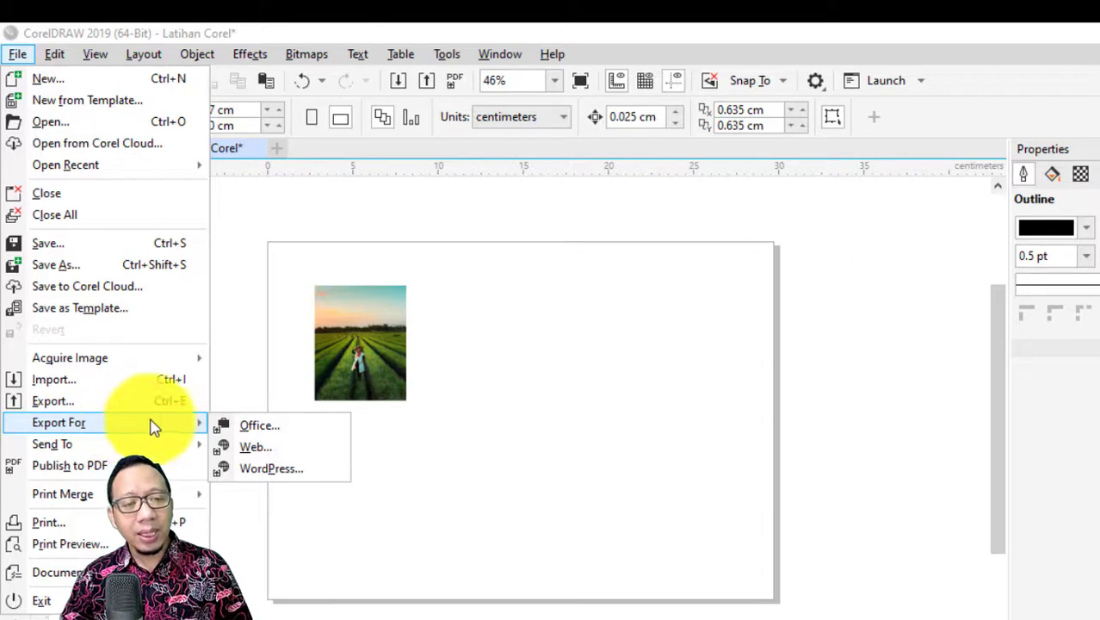
click(237, 448)
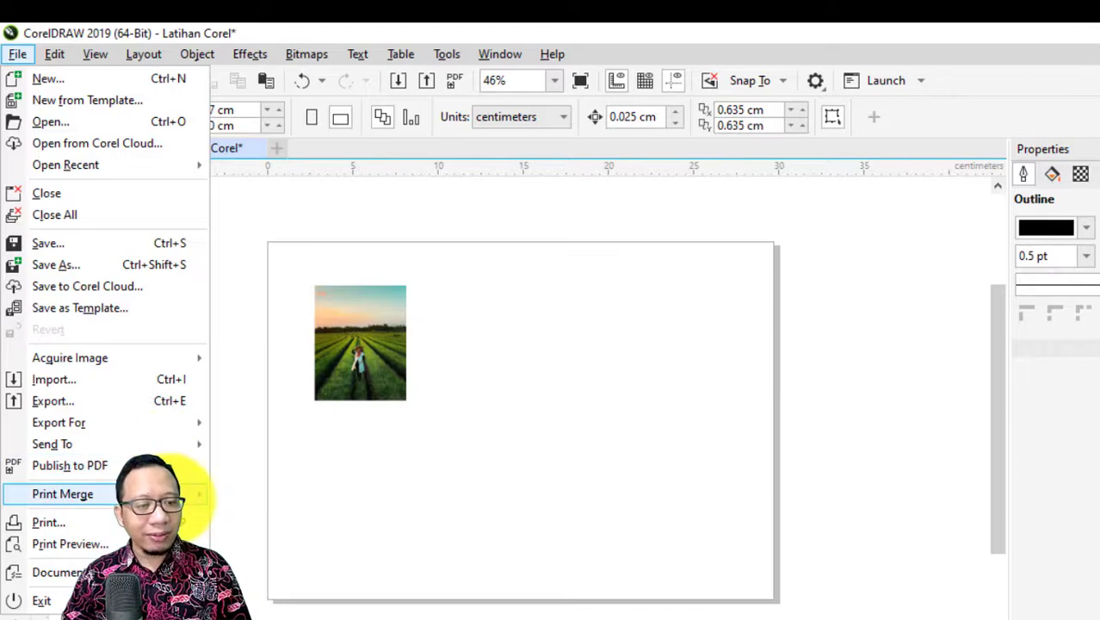
mouse_move(194, 492)
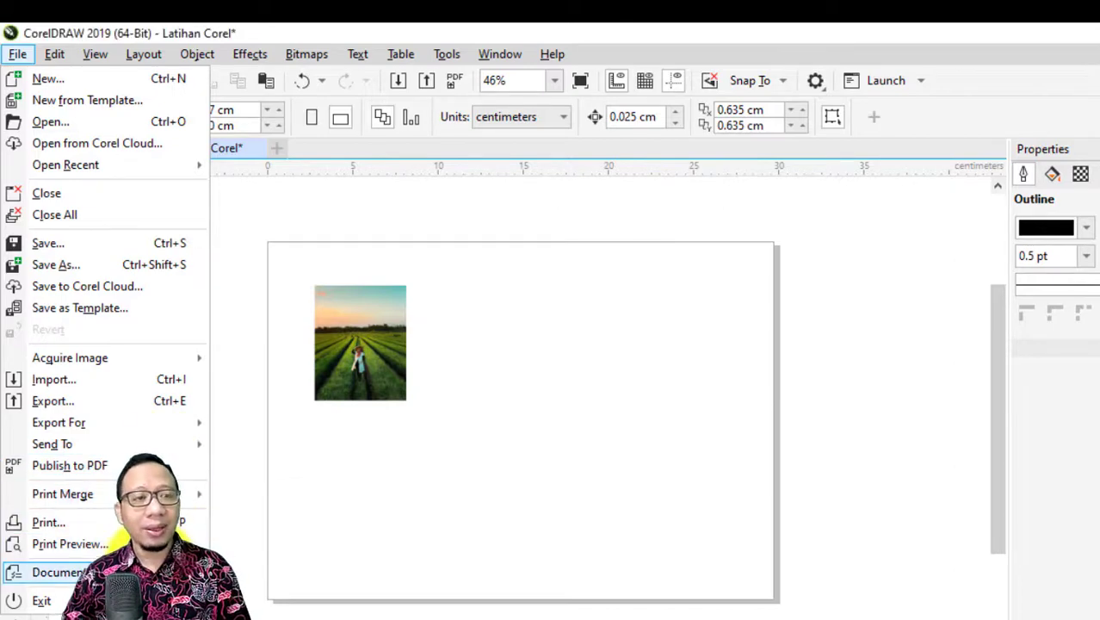
mouse_move(54, 53)
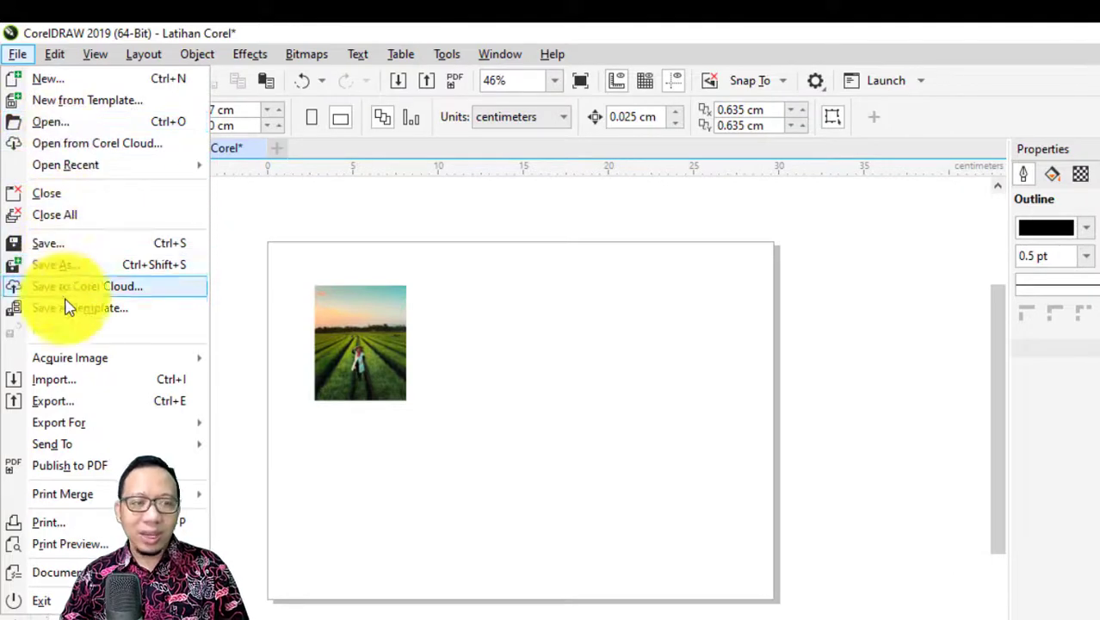
mouse_move(91, 362)
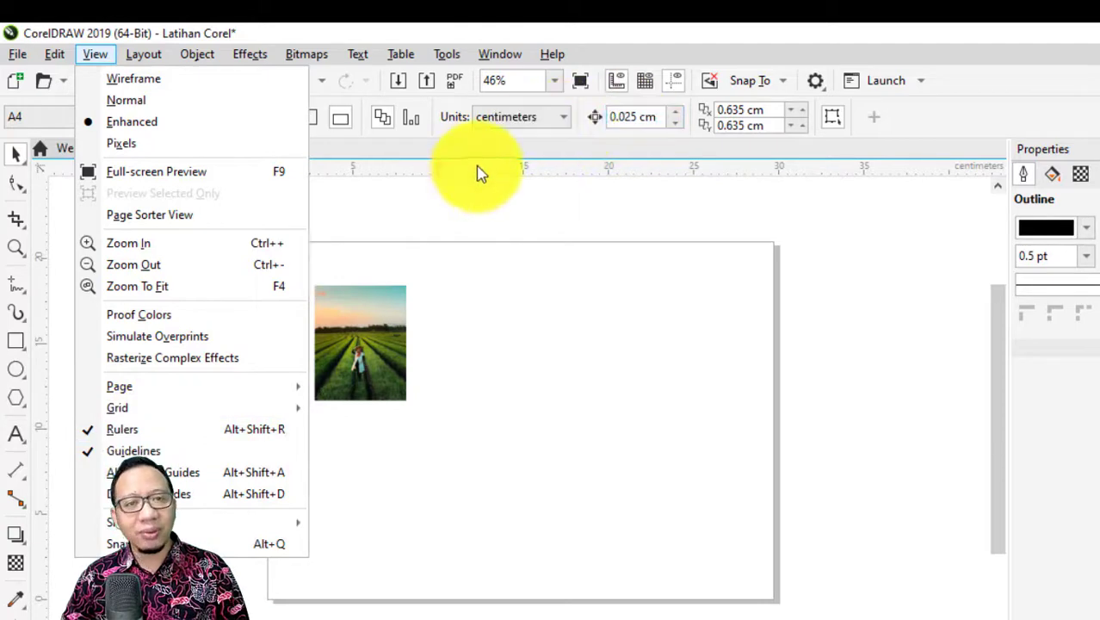
Hide the rulers and show them again
click(120, 430)
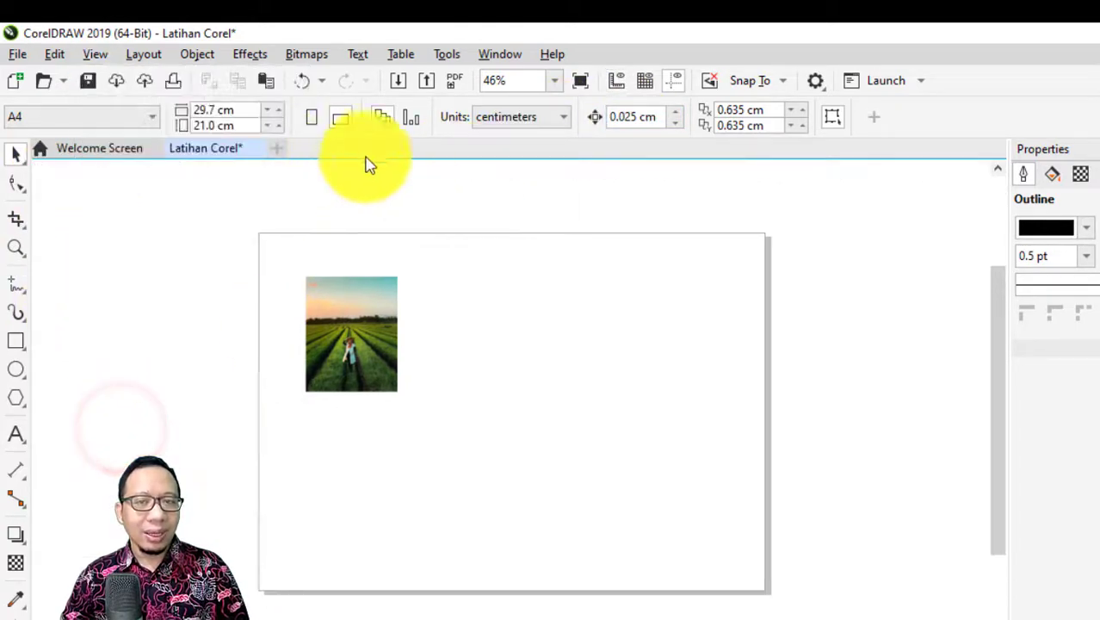
click(96, 53)
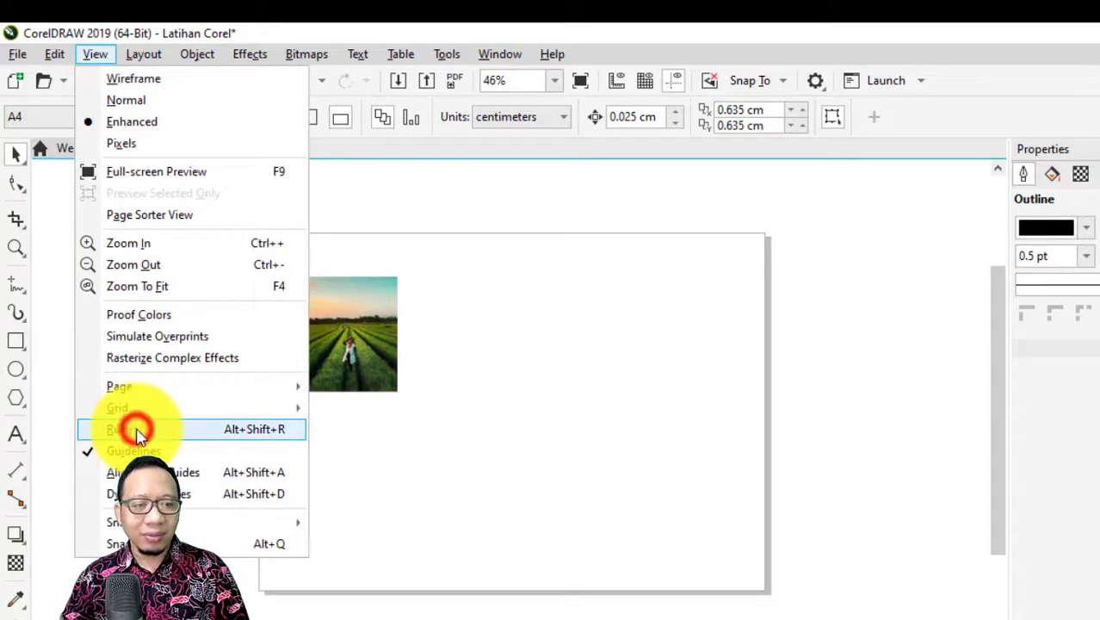
click(138, 430)
With guideline display off, place vertical guidelines at about 8.9 cm and 10.3 cm, and turn the display back on
click(103, 55)
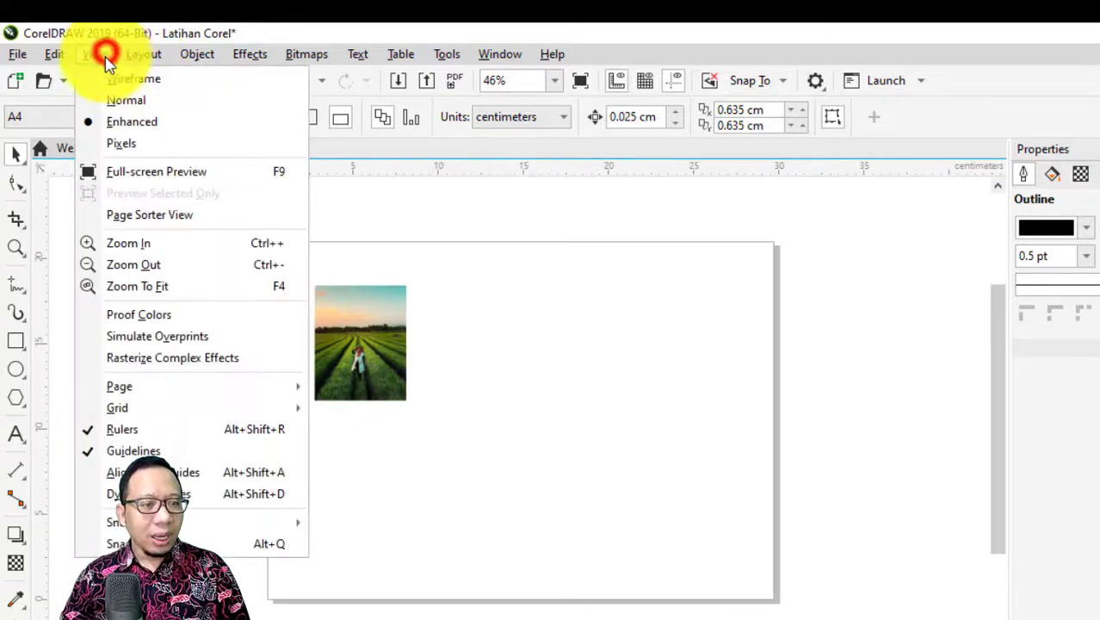
click(153, 451)
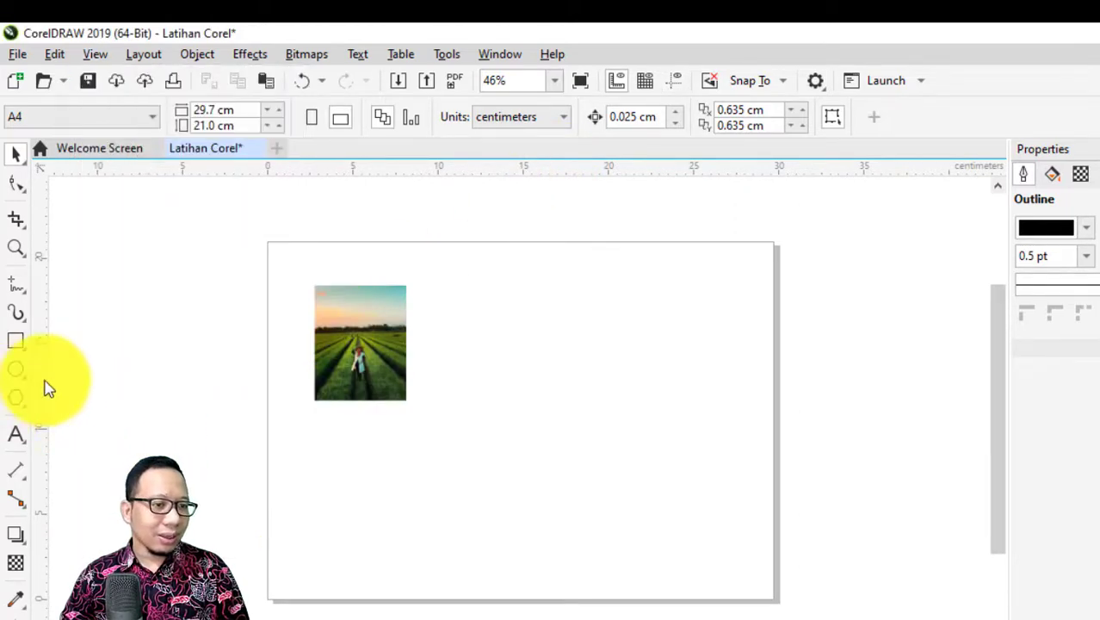
drag(42, 379, 421, 430)
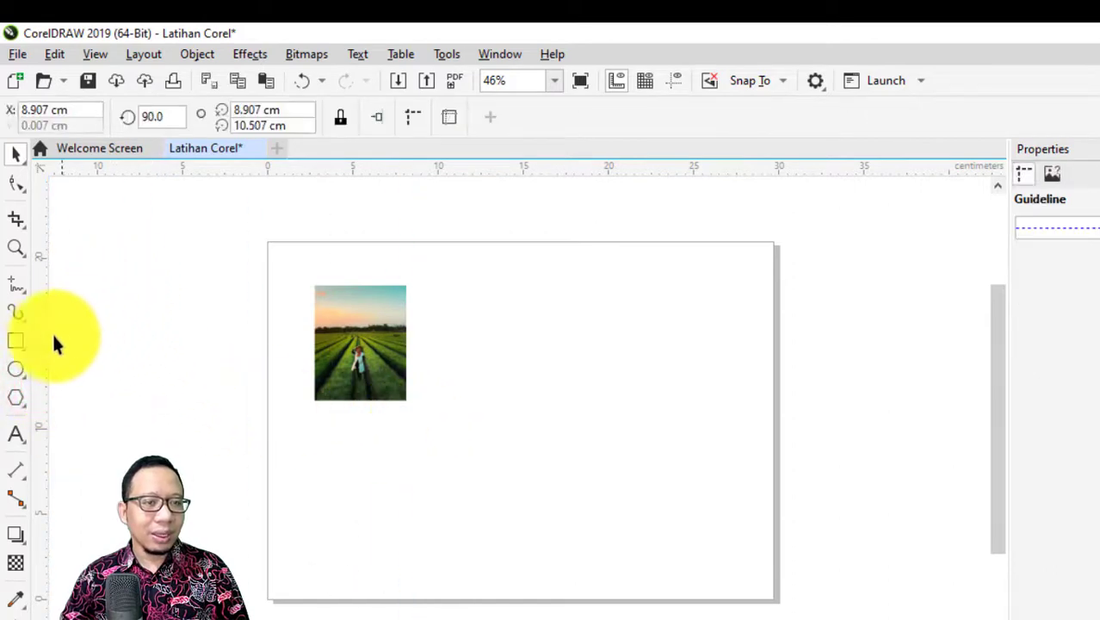
drag(44, 339, 444, 436)
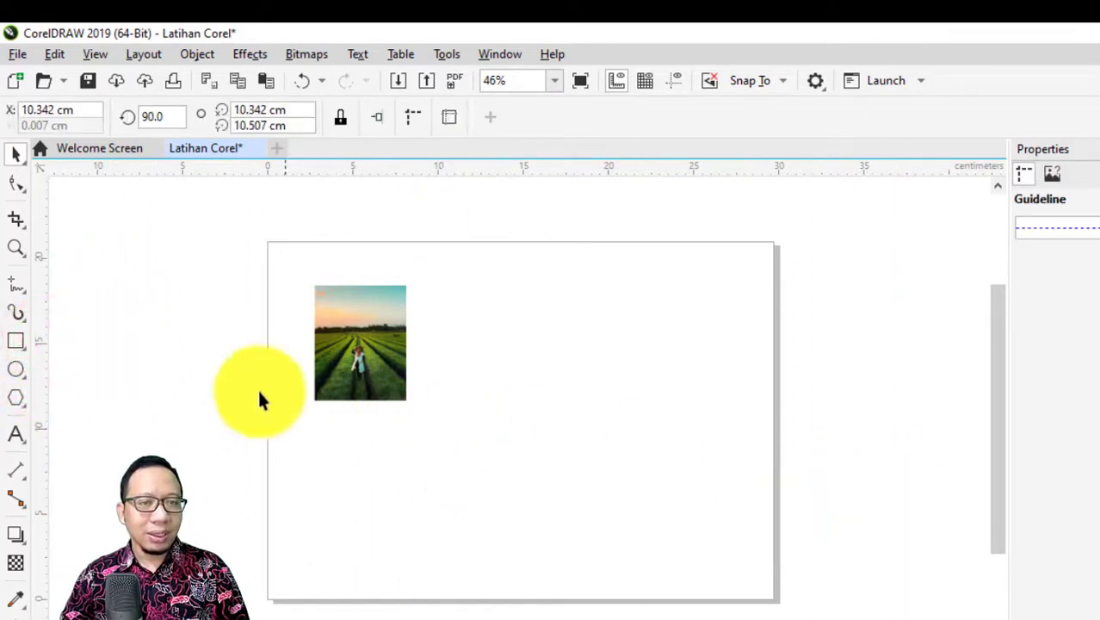
click(107, 54)
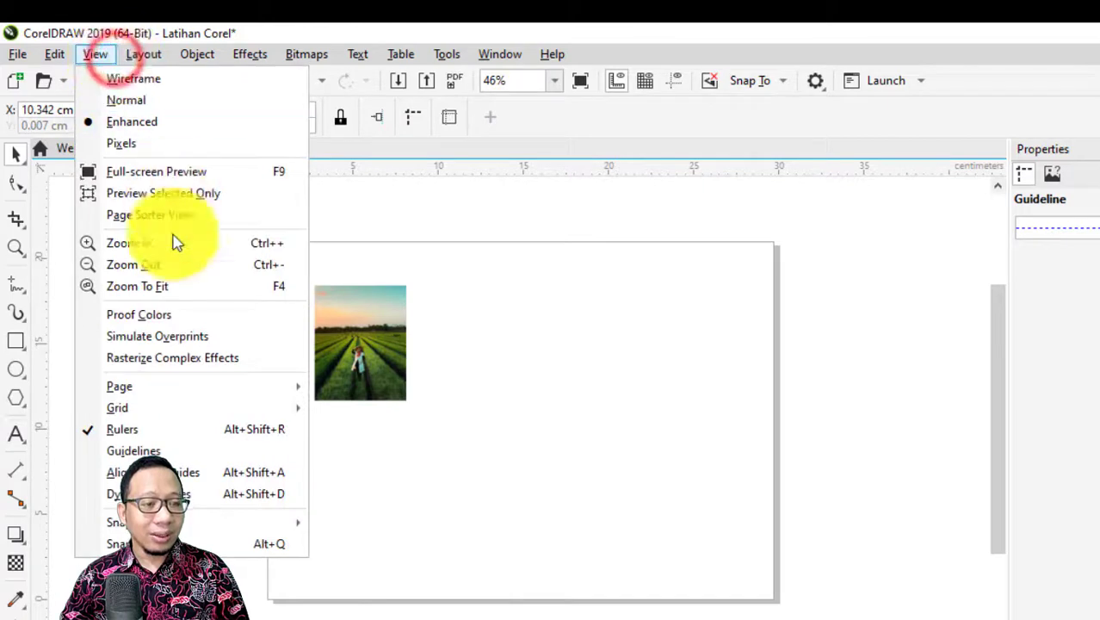
click(181, 451)
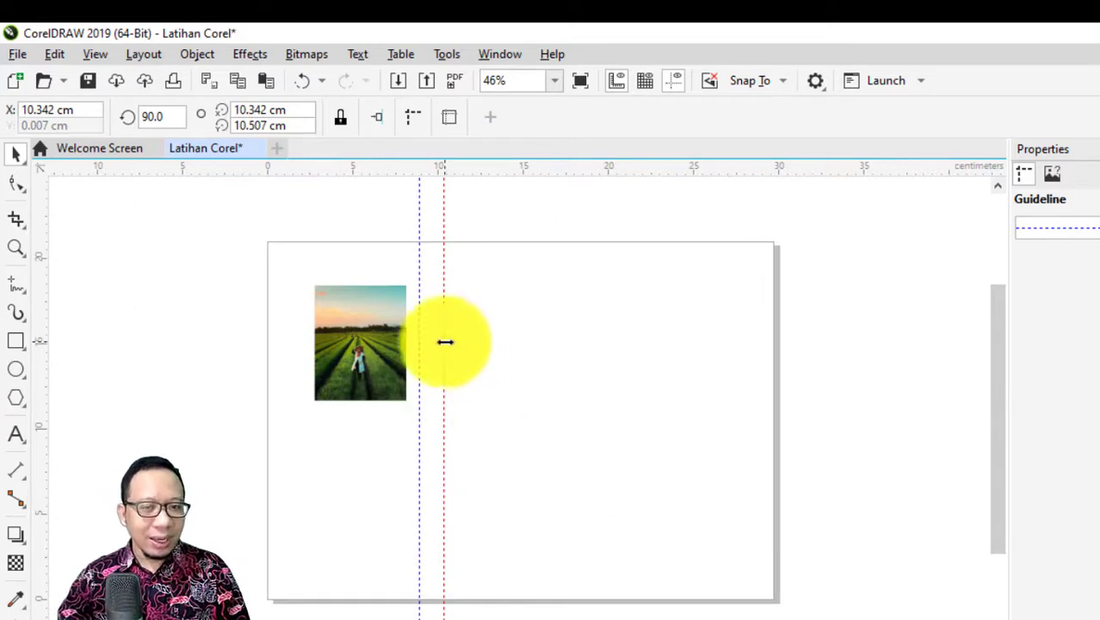
Move the 10.3 cm vertical guideline to about 23 cm and add horizontal guidelines at about 15.6 cm and 4.5 cm
drag(445, 342, 659, 376)
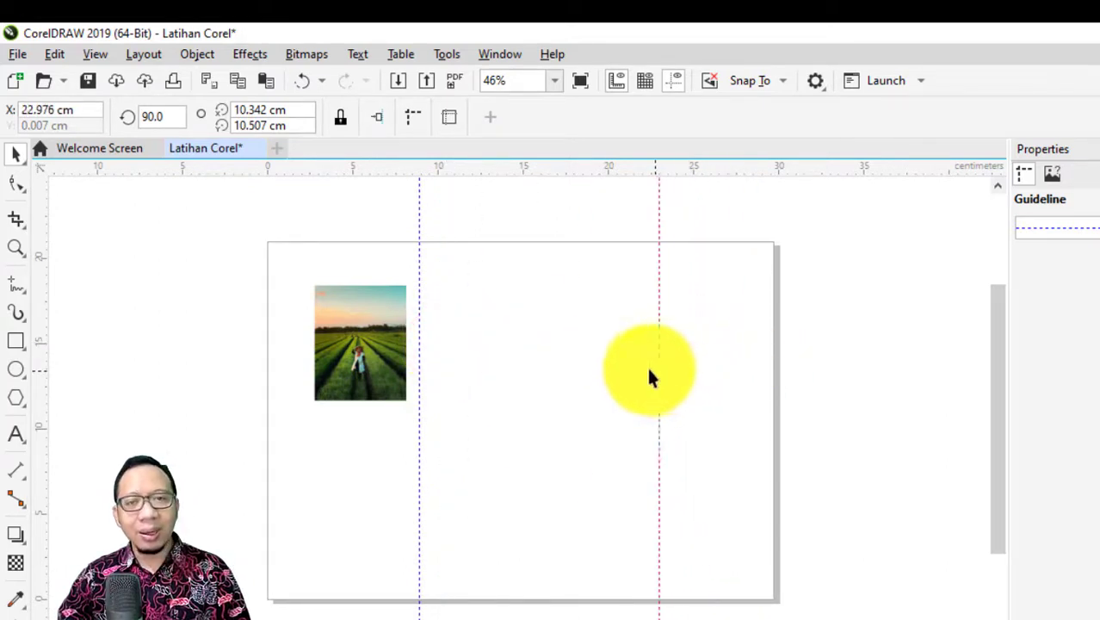
drag(552, 168, 556, 341)
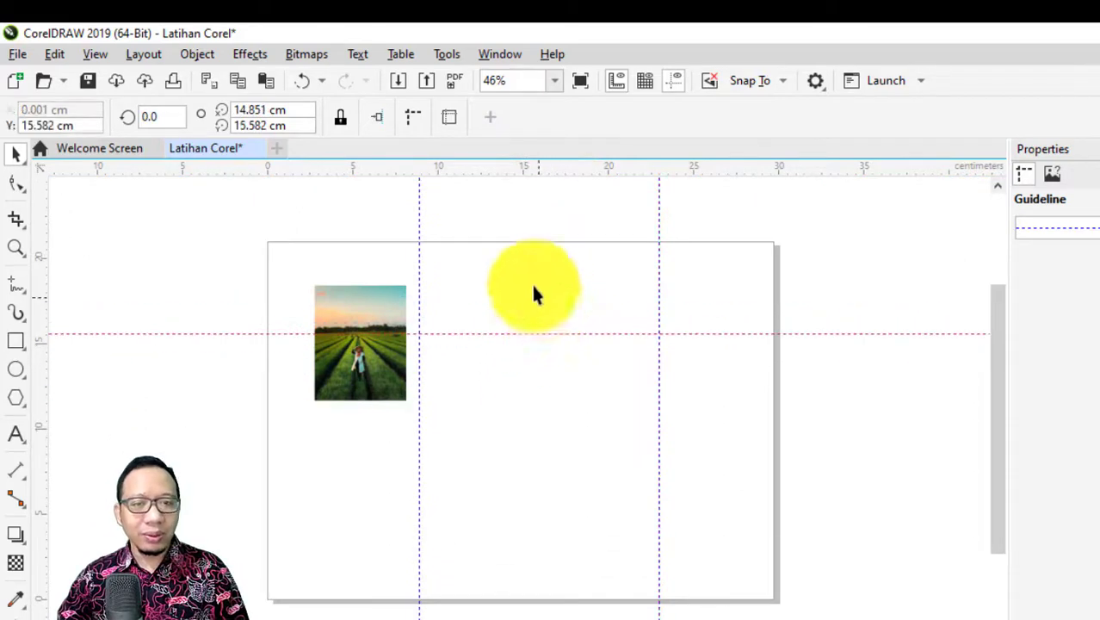
drag(528, 167, 579, 531)
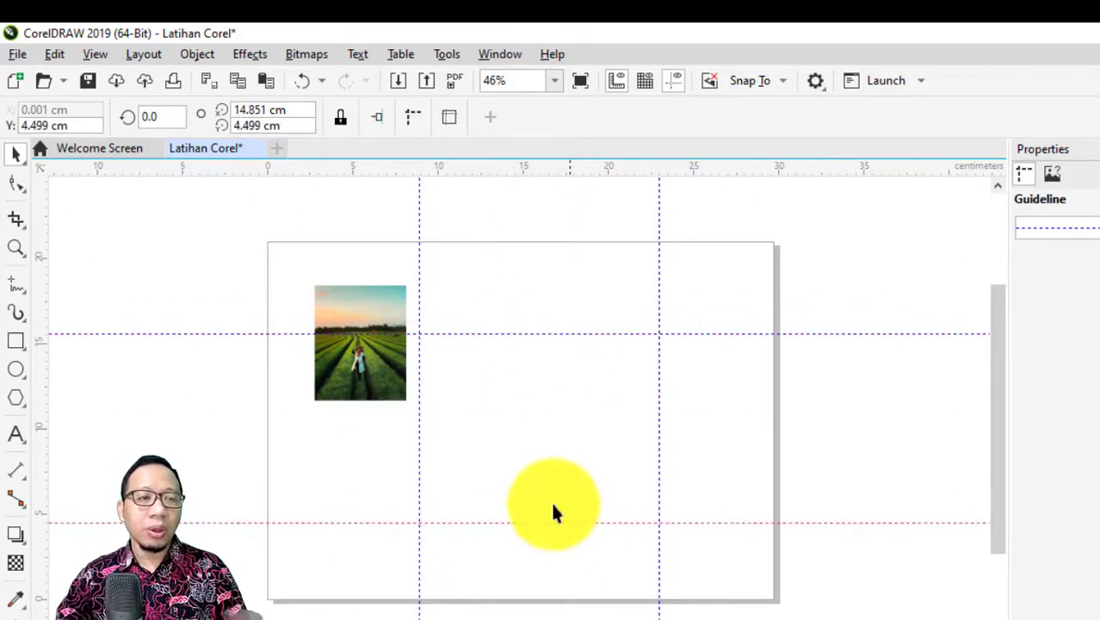
Review the snapping options, the page layout commands, and the object commands for alignment and distribution
click(97, 55)
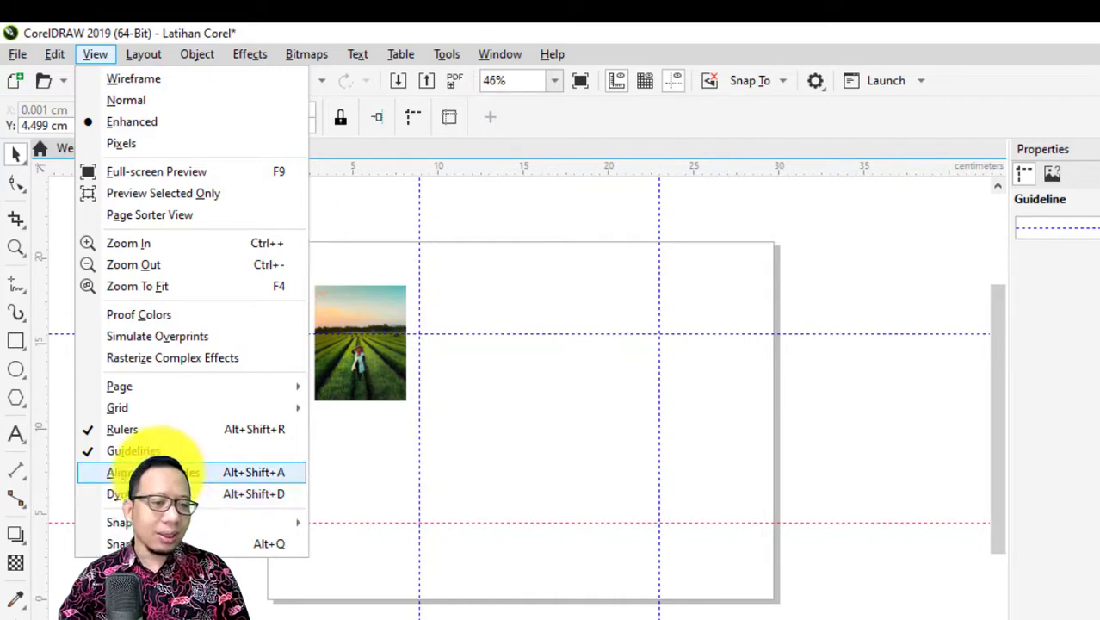
mouse_move(177, 525)
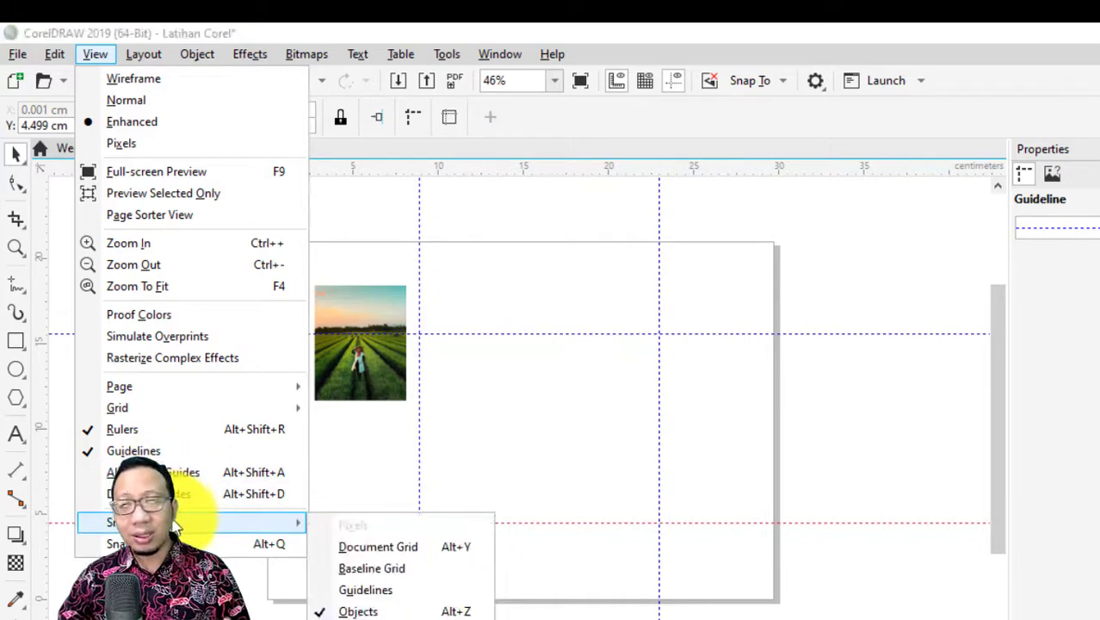
mouse_move(153, 58)
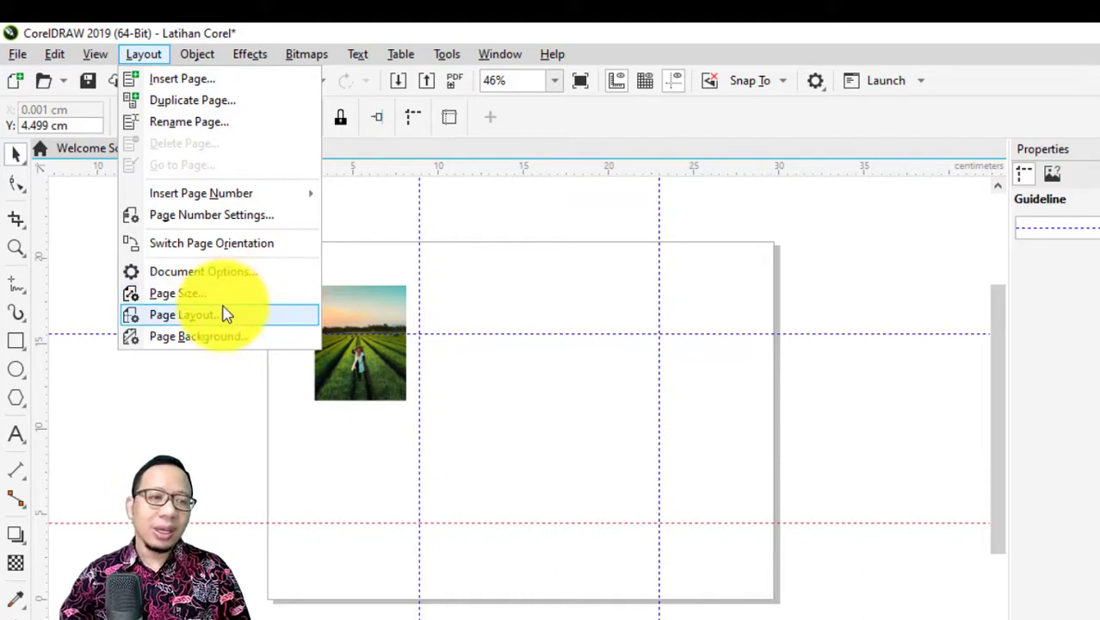
click(196, 54)
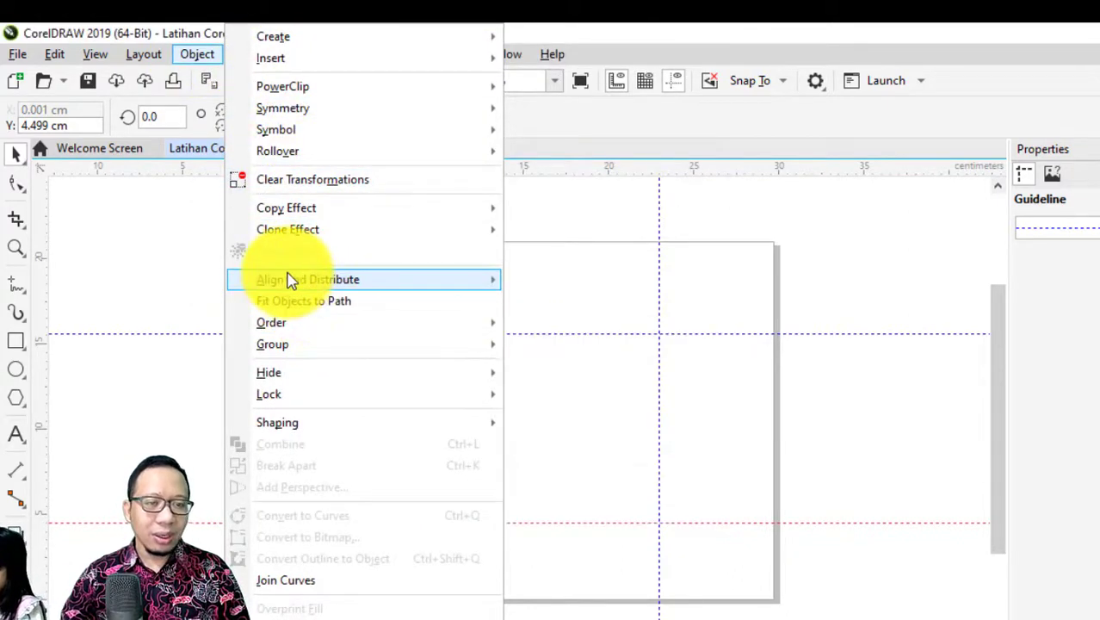
mouse_move(290, 281)
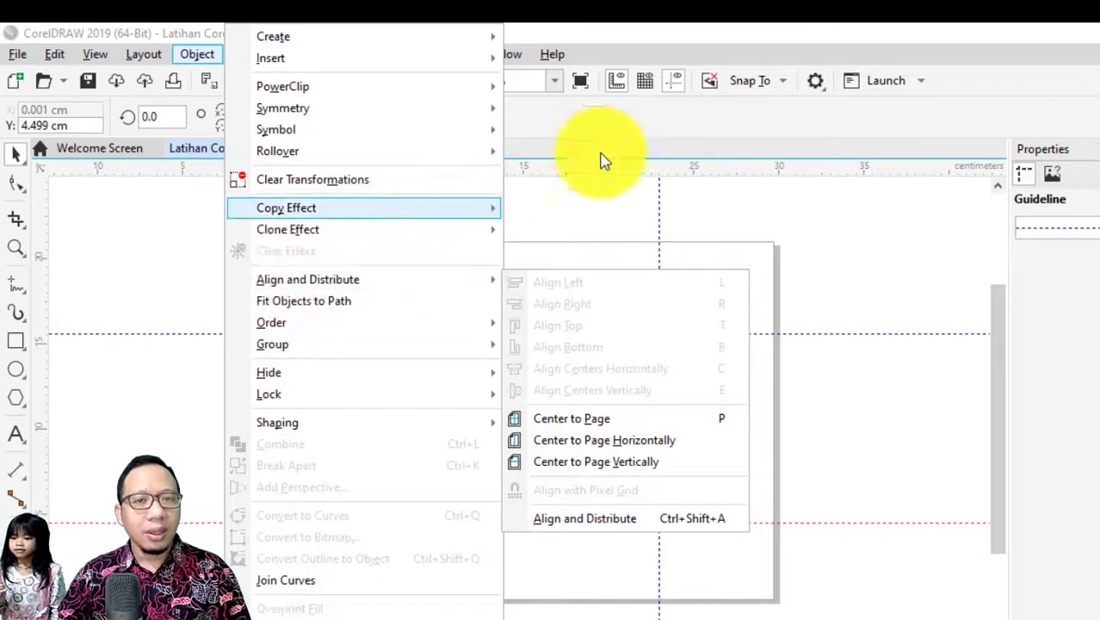
click(622, 136)
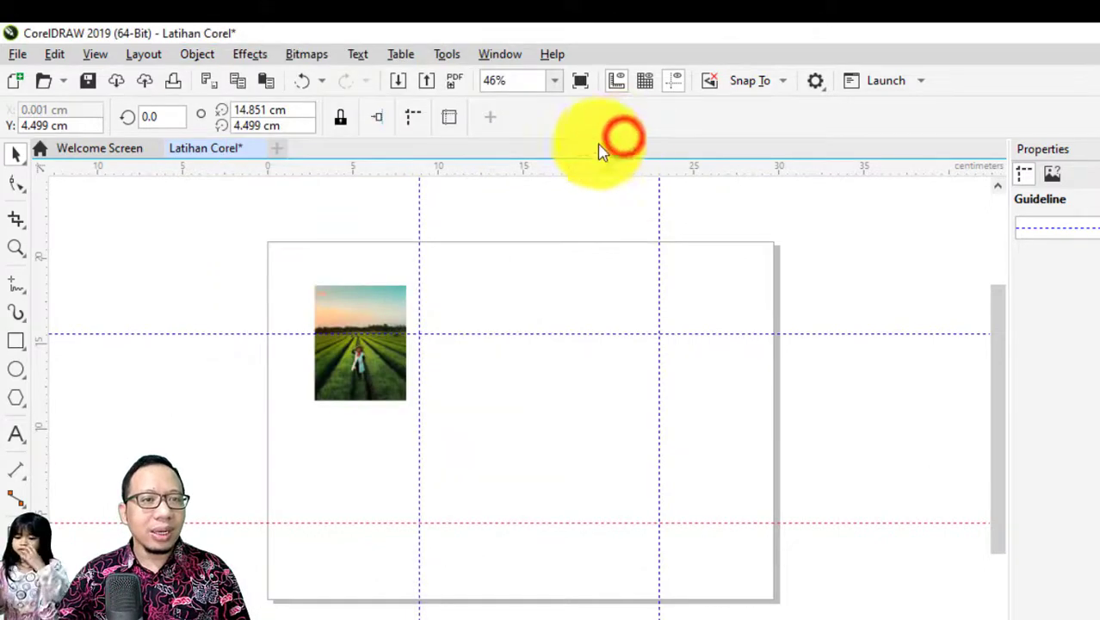
Select the imported landscape picture and run Quick Trace on it
click(310, 54)
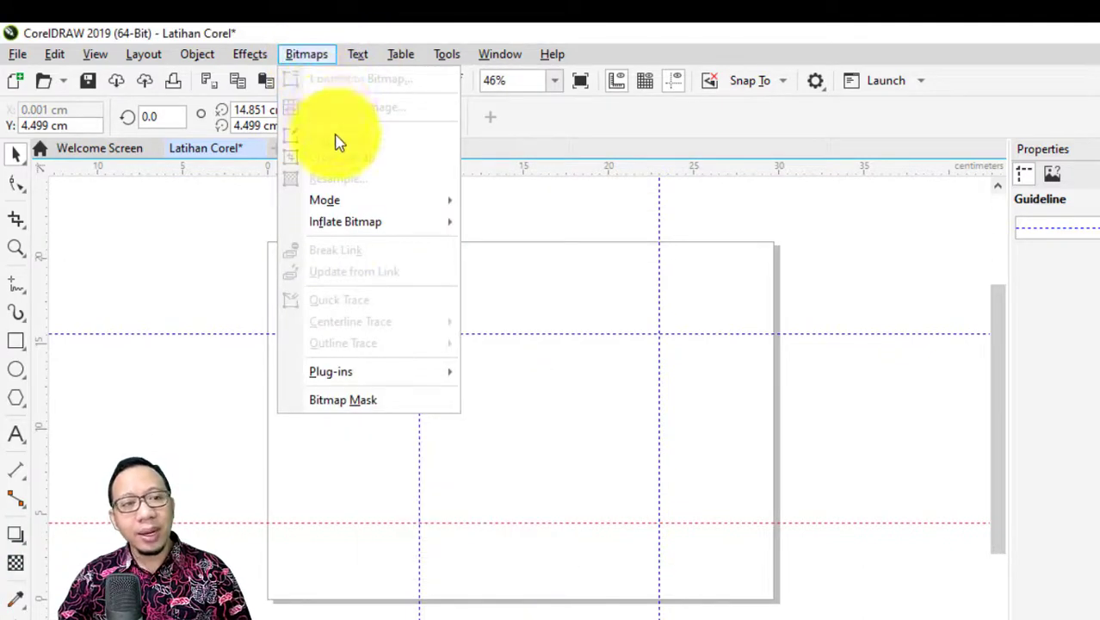
click(340, 53)
click(334, 56)
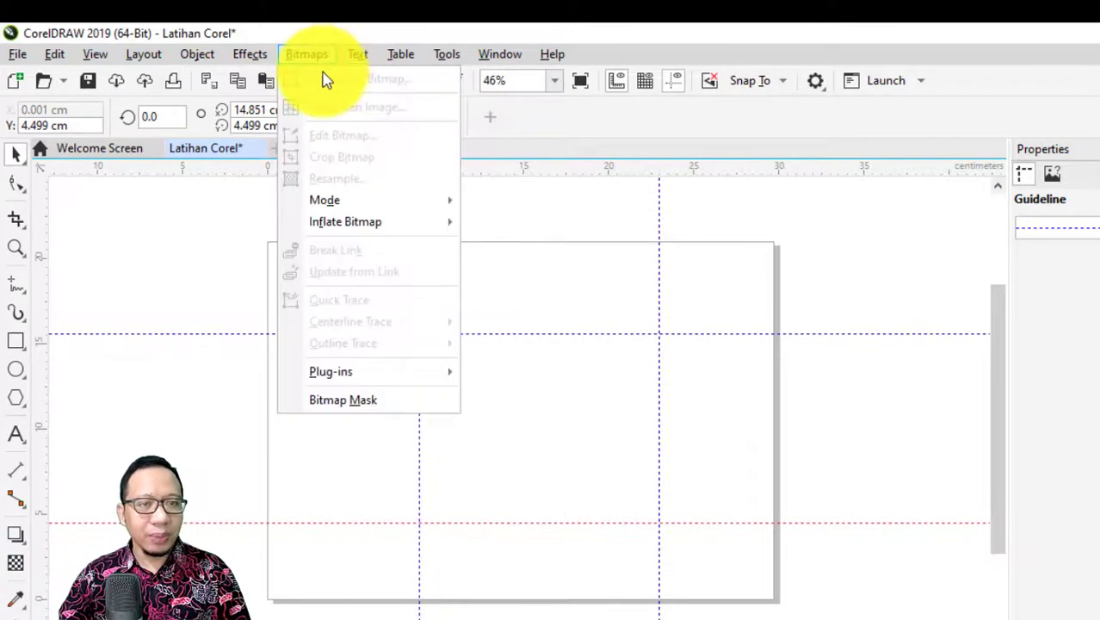
click(611, 450)
click(381, 352)
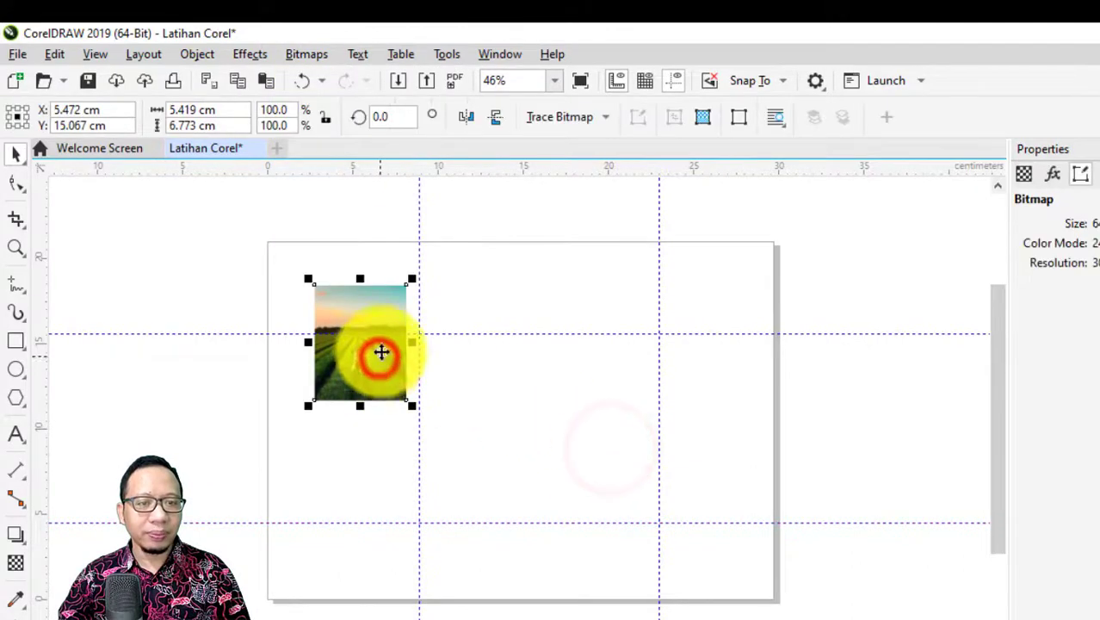
click(303, 51)
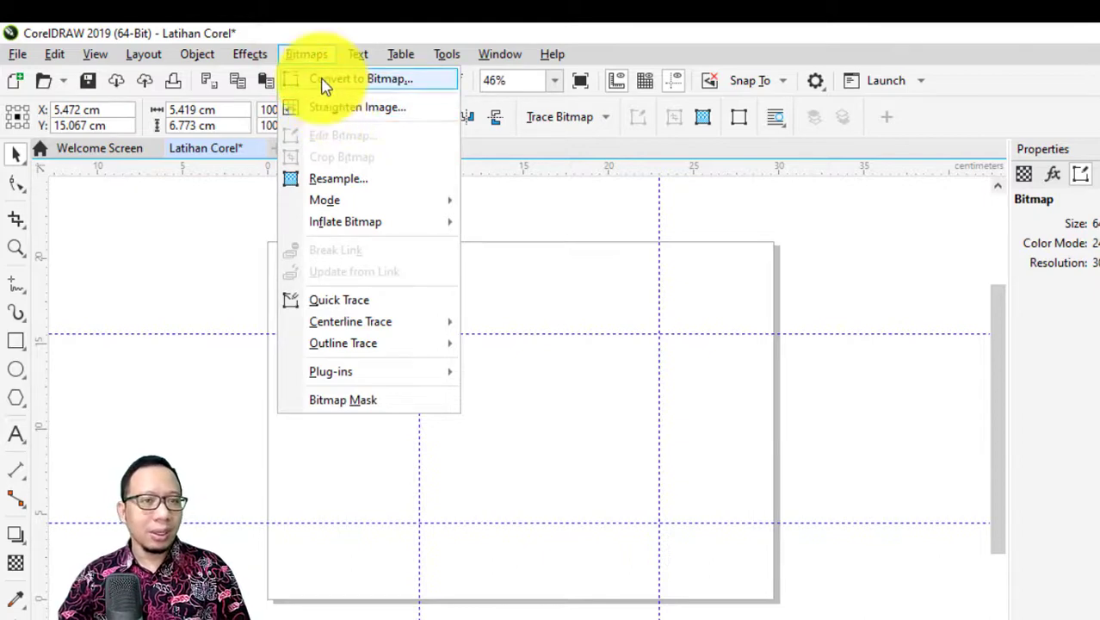
click(327, 301)
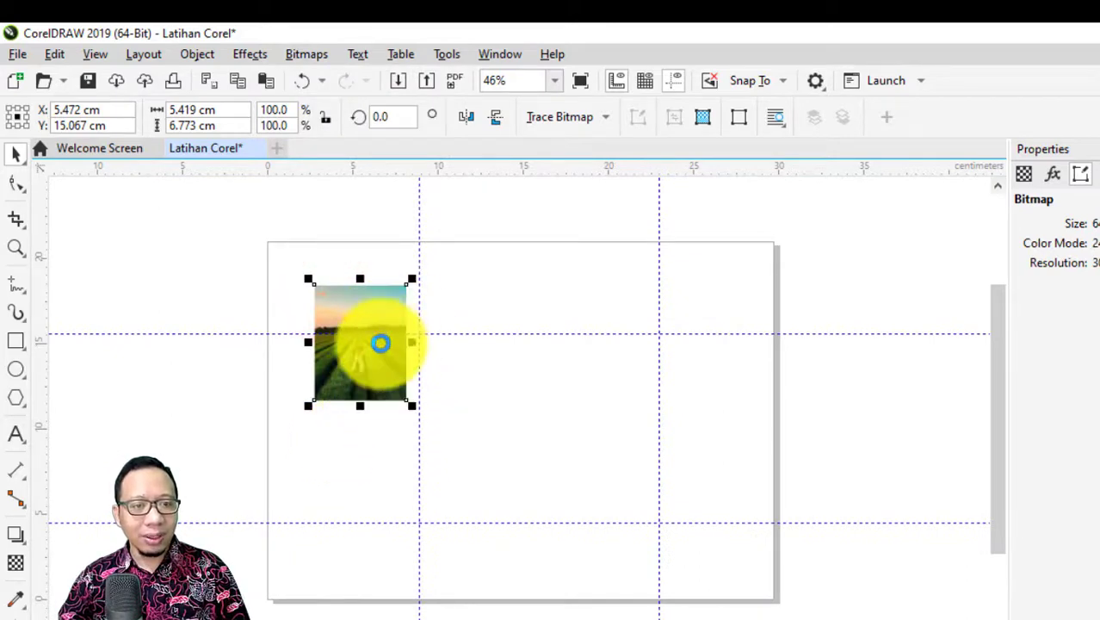
Move the traced copy off the original picture, enlarge it to about 16.5 × 20.6 cm and place it beside the original
mouse_move(385, 316)
mouse_down()
mouse_move(787, 294)
mouse_move(621, 276)
mouse_up()
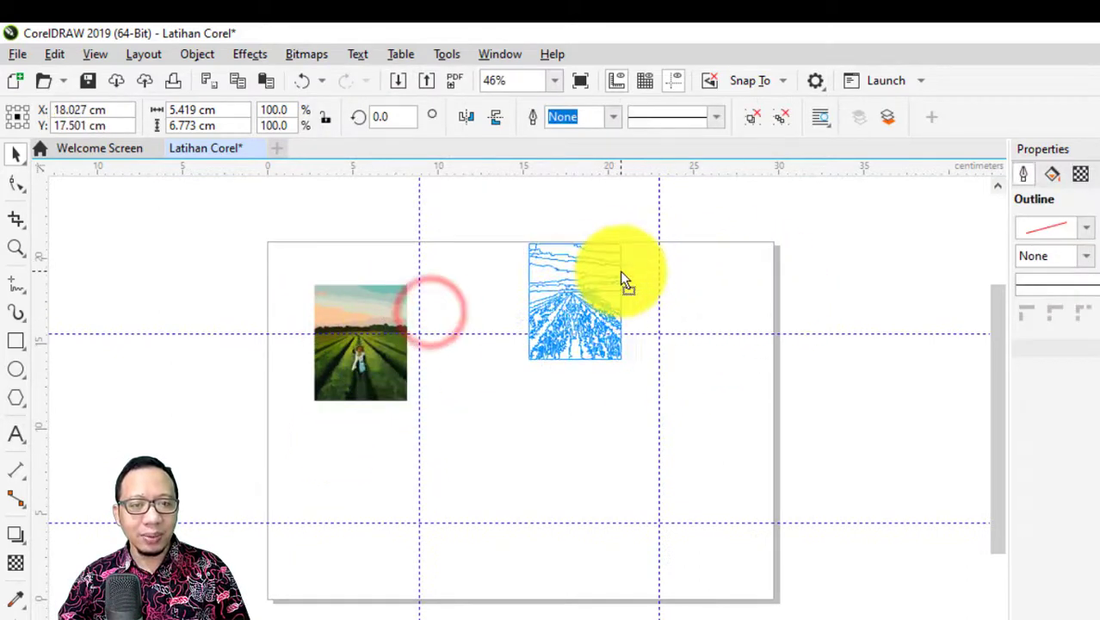
mouse_move(631, 368)
mouse_down()
mouse_move(756, 461)
mouse_move(878, 598)
mouse_up()
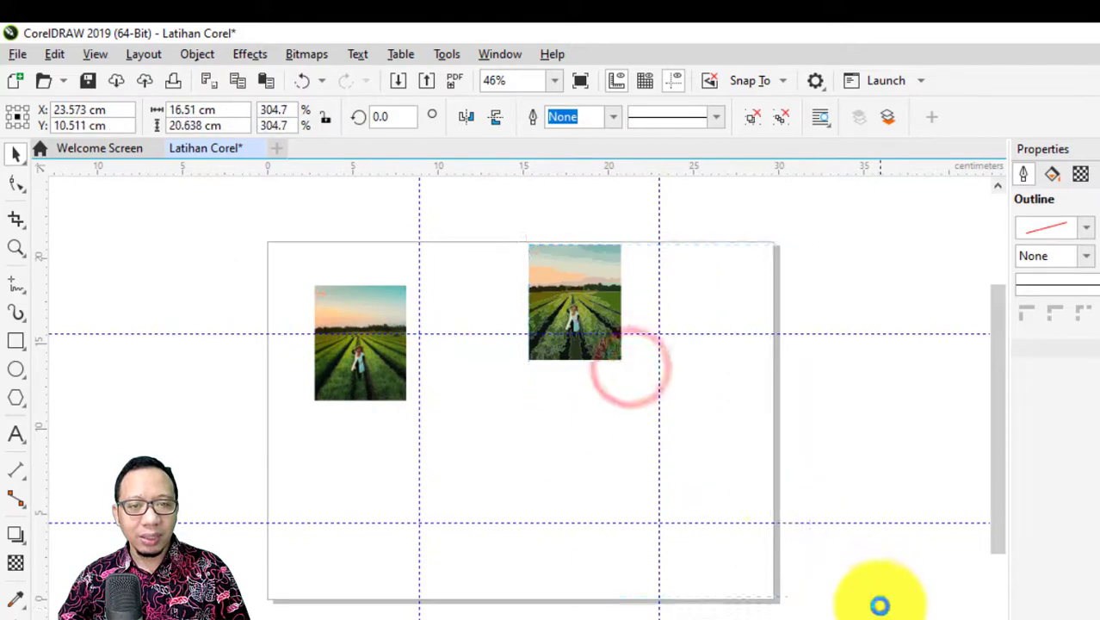
mouse_move(589, 401)
mouse_down()
mouse_move(498, 327)
mouse_move(493, 334)
mouse_up()
Review the available bitmap, text, table, tools and window commands
click(299, 54)
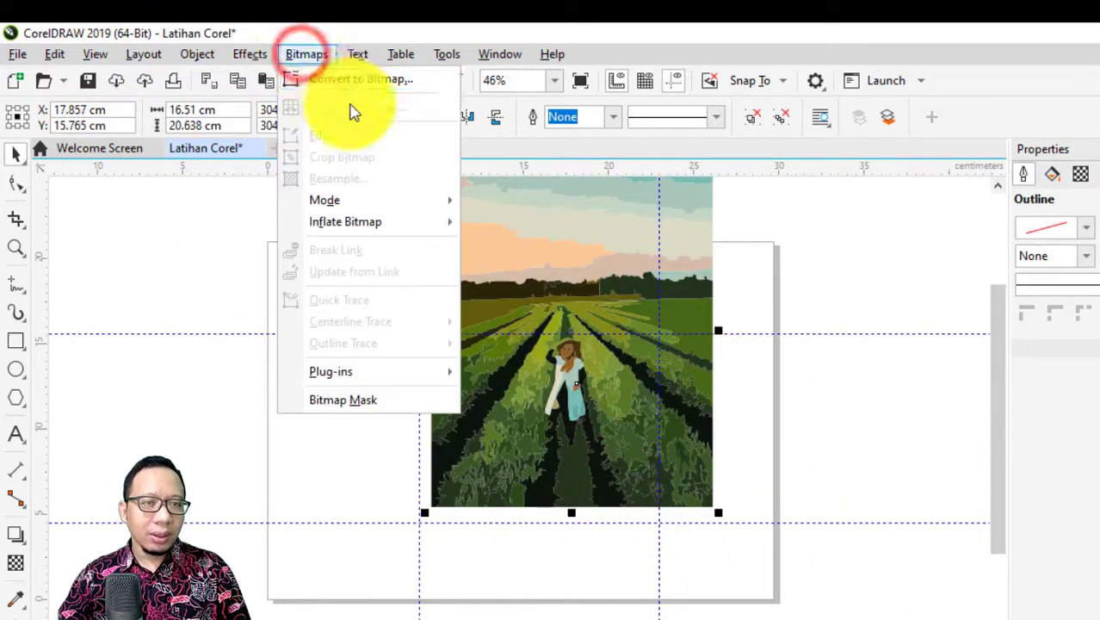
mouse_move(364, 60)
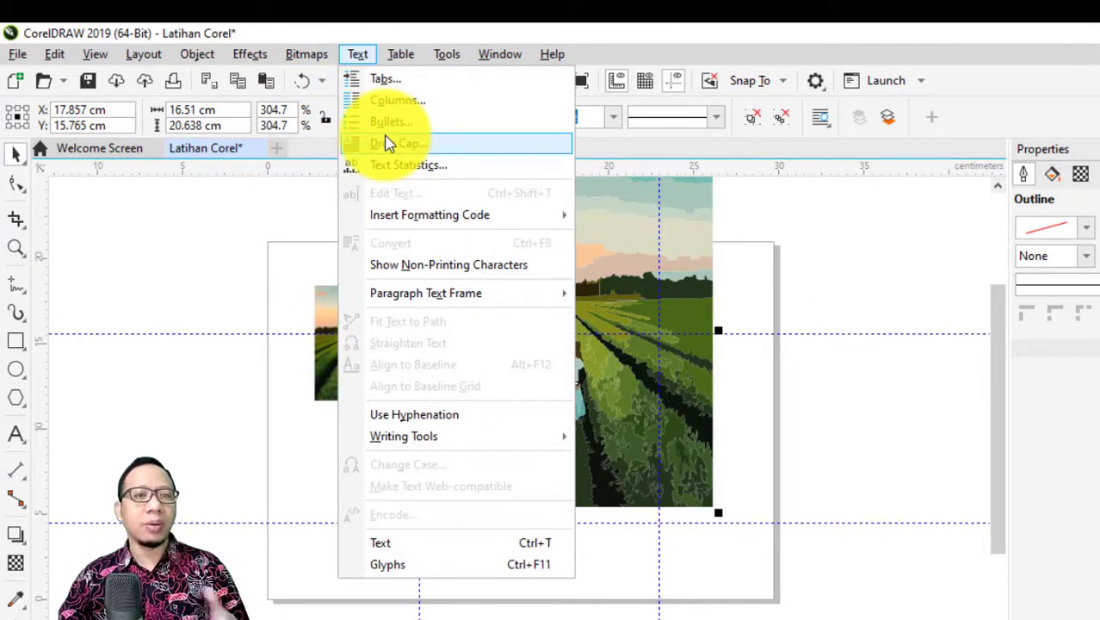
click(392, 59)
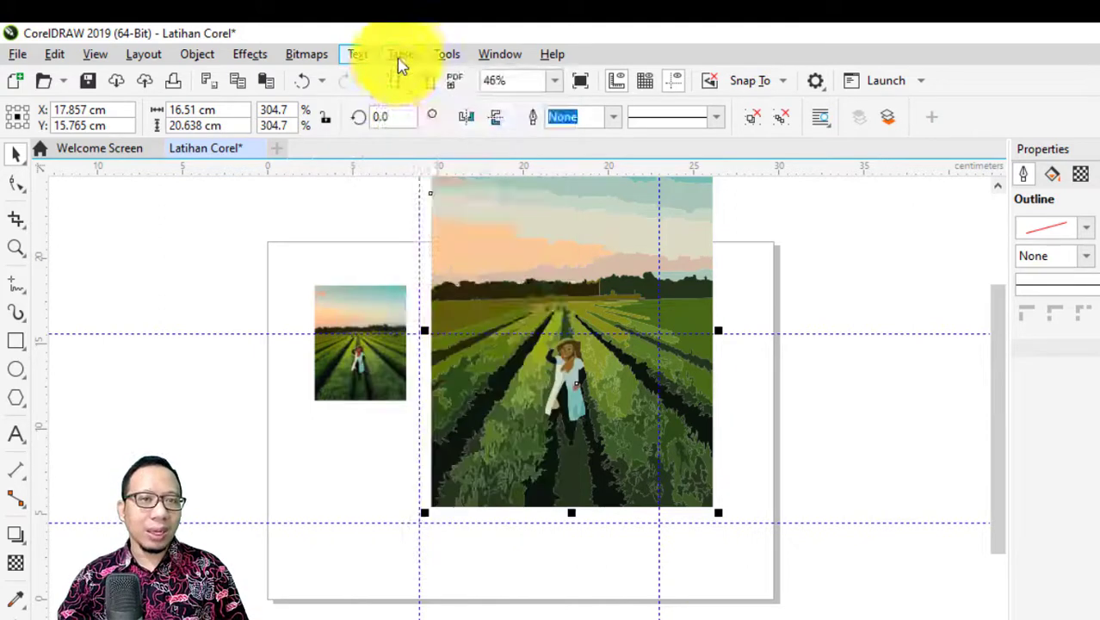
click(405, 54)
mouse_move(442, 61)
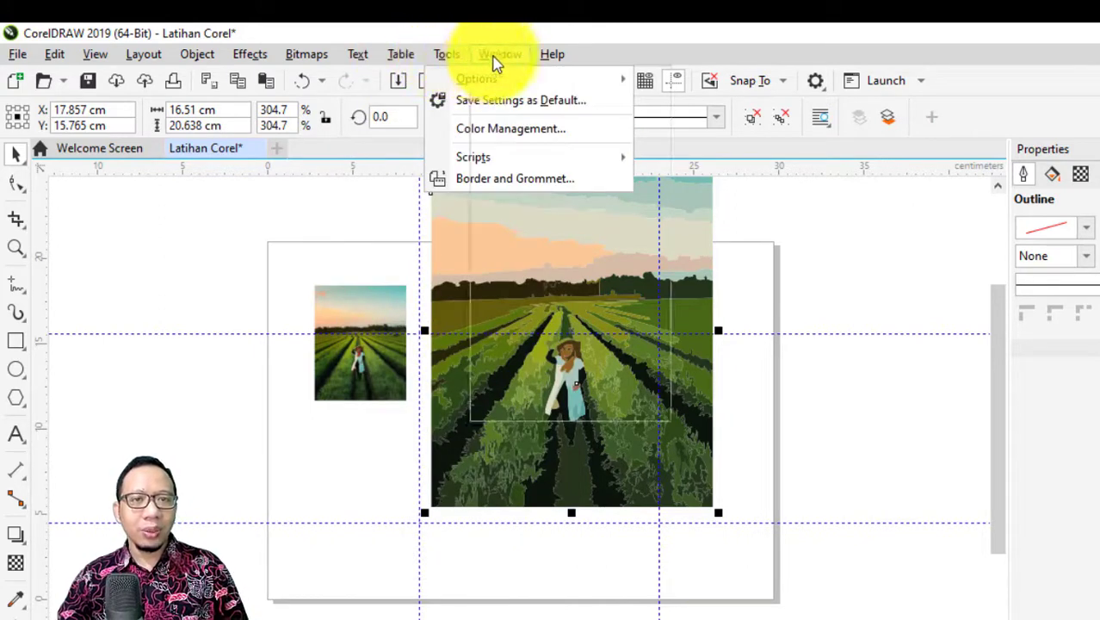
mouse_move(499, 59)
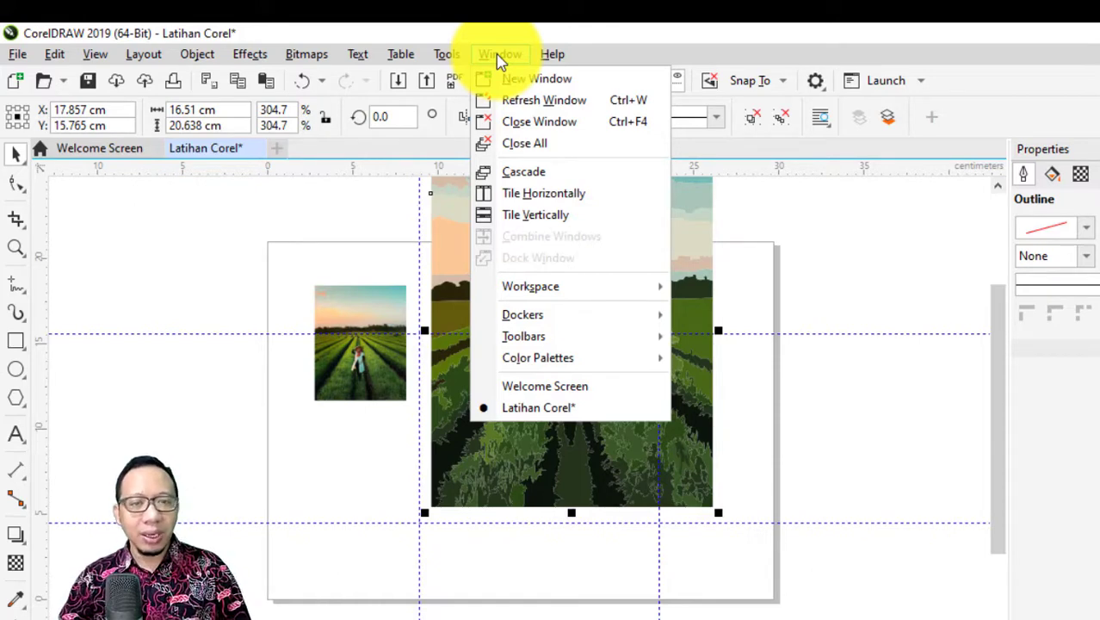
Try the Lite workspace and restore the Default workspace
mouse_move(525, 300)
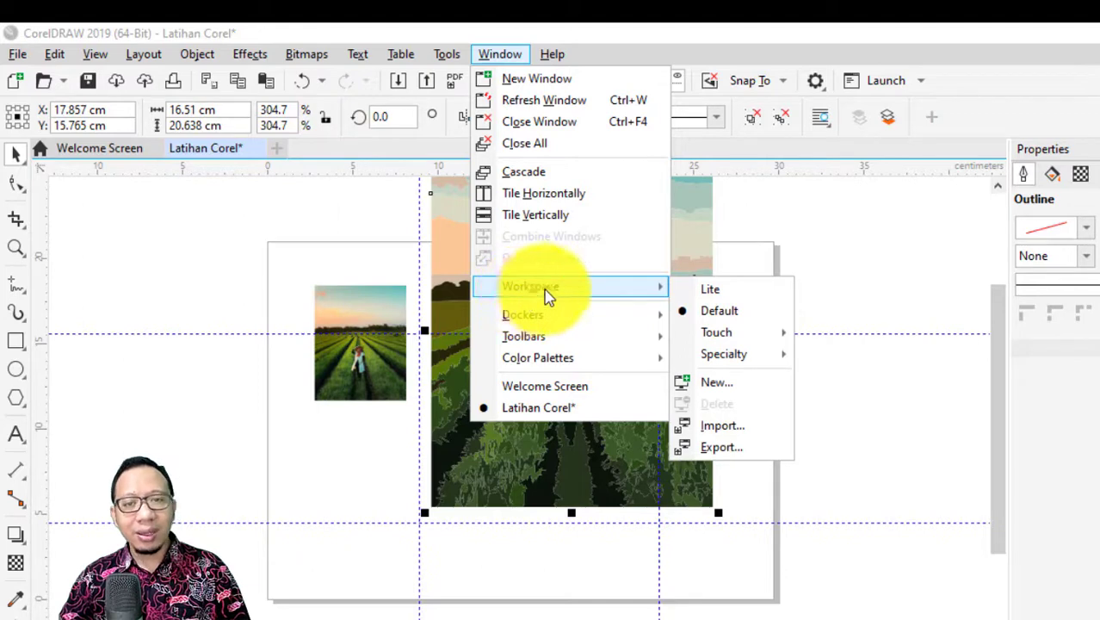
click(724, 295)
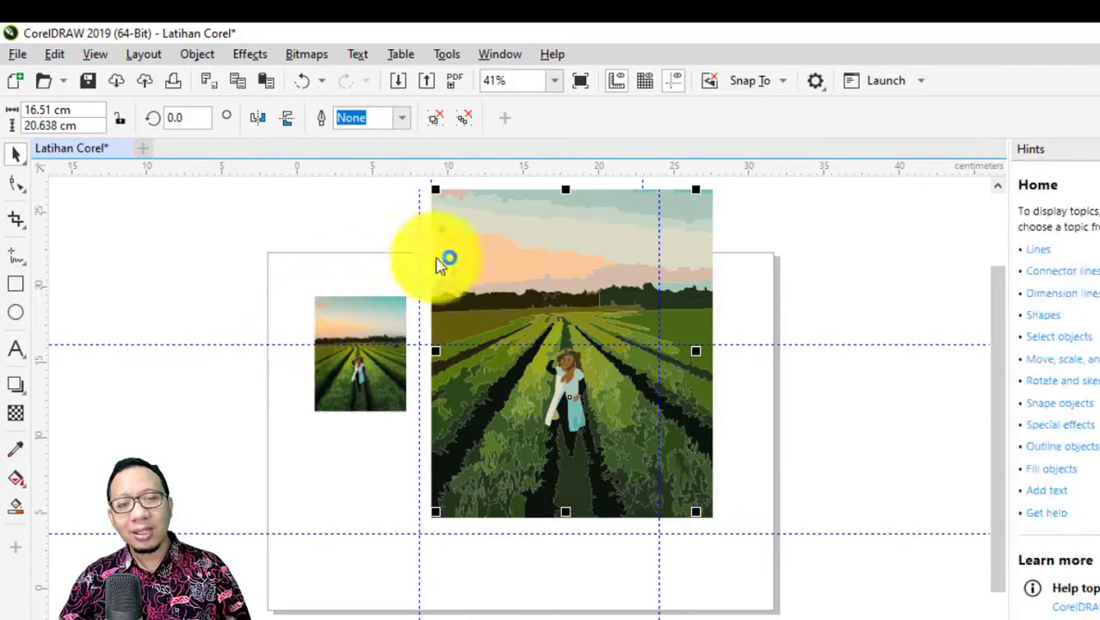
click(516, 53)
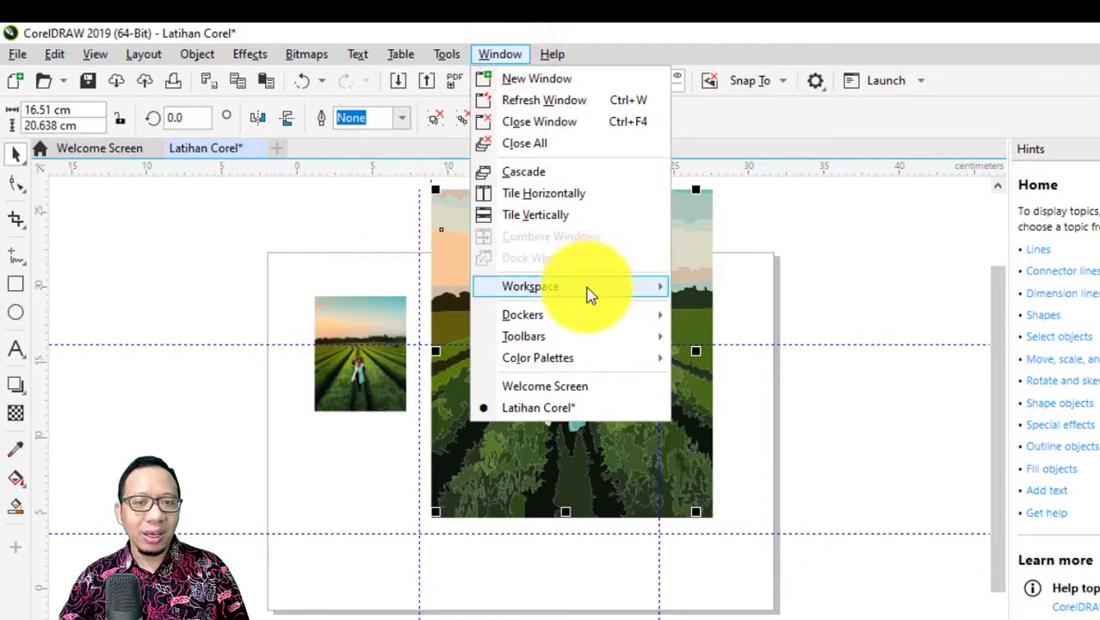
mouse_move(587, 285)
click(740, 314)
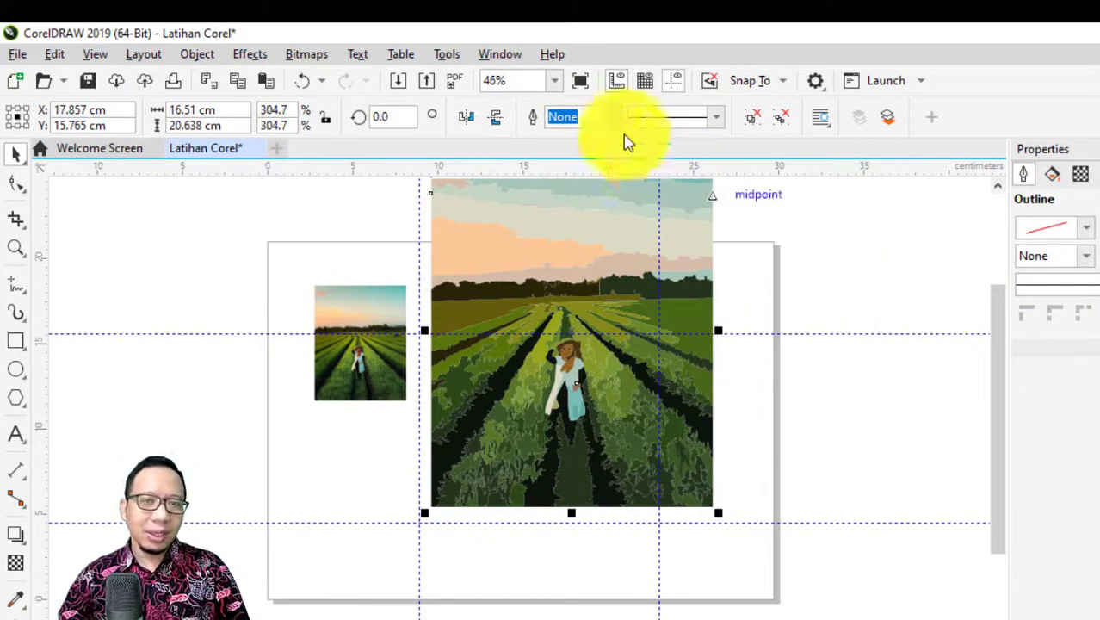
Examine the other workspace choices, including Touch, without changing the current workspace
click(504, 54)
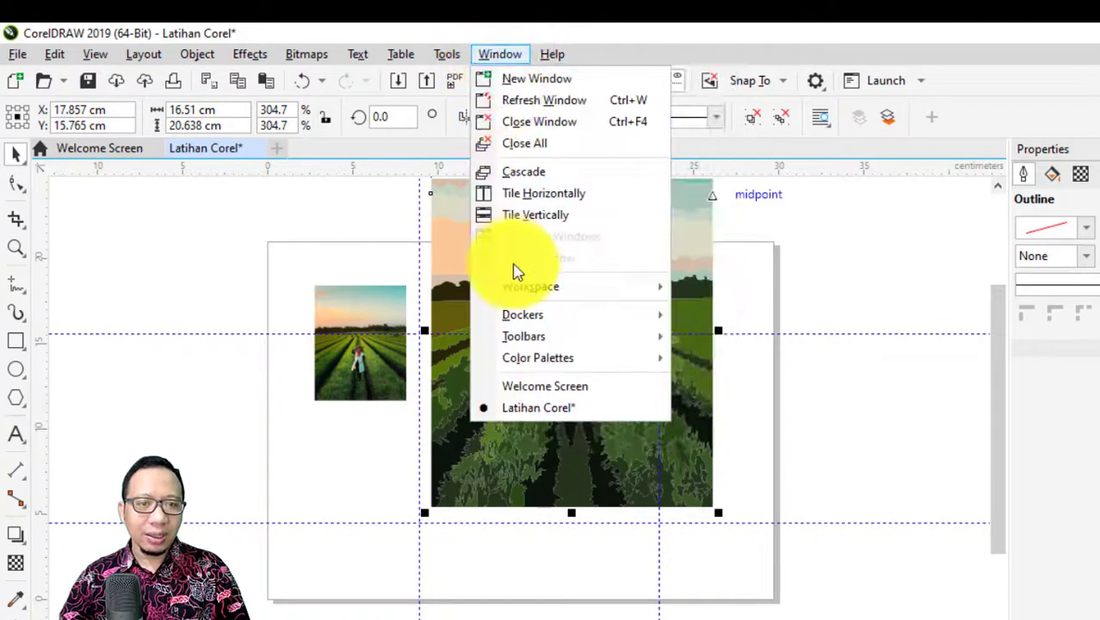
mouse_move(521, 285)
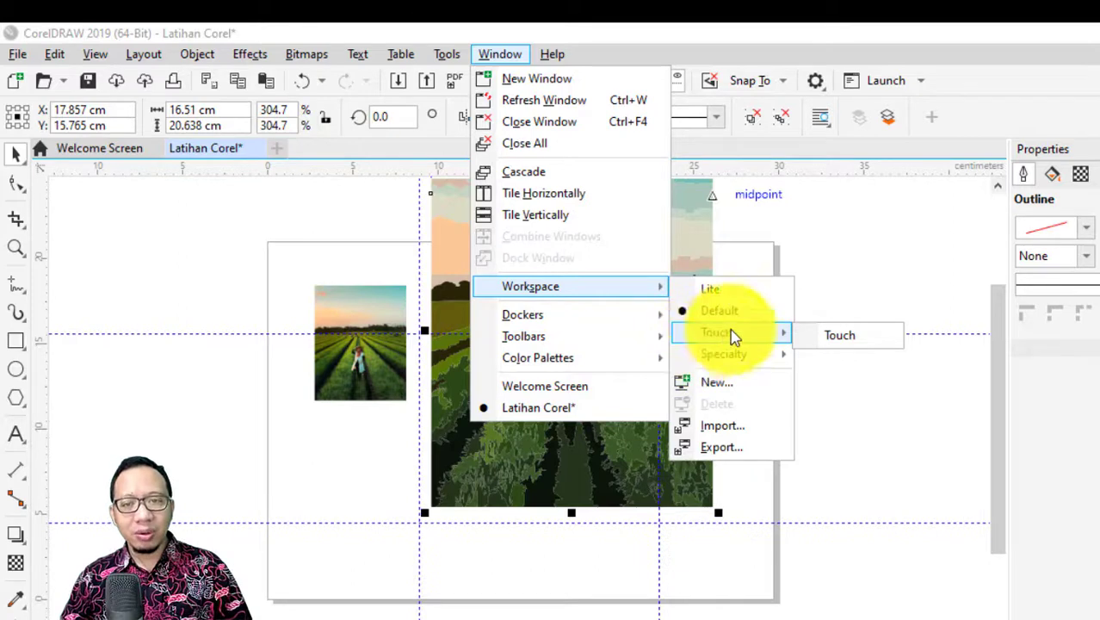
mouse_move(544, 62)
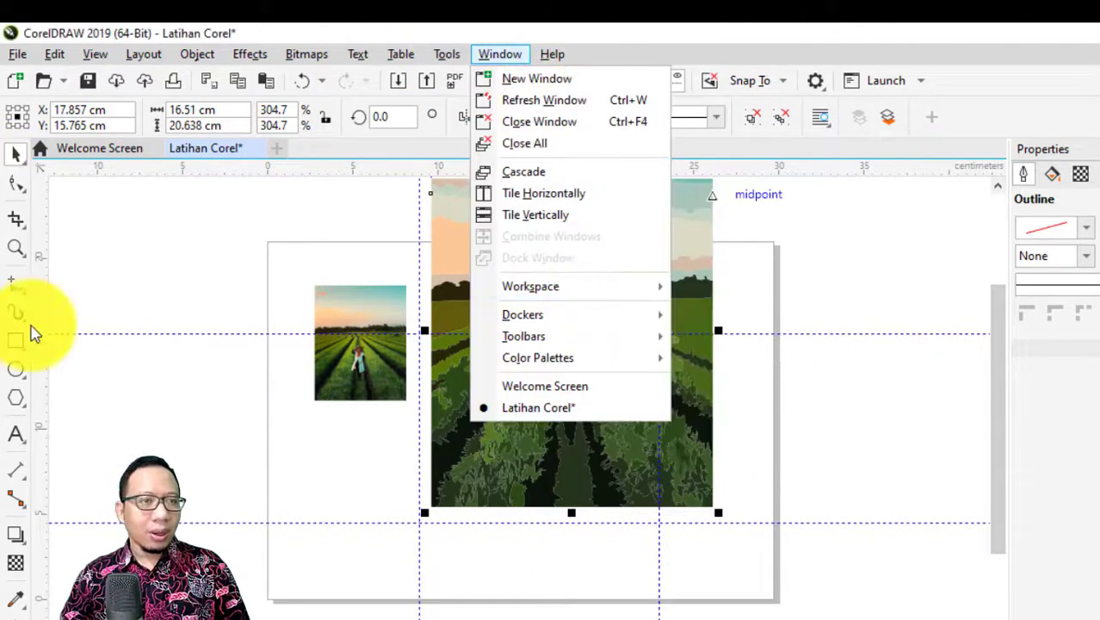
click(118, 261)
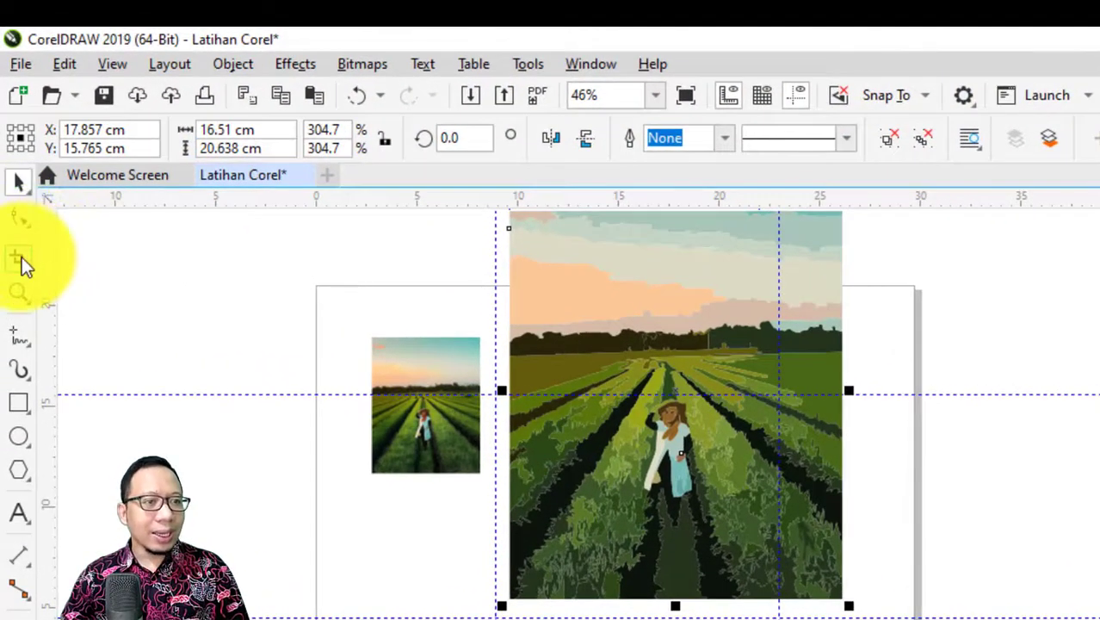
Activate the Crop, Zoom, Rectangle, Polygon and Text tools in turn to examine the settings each one offers
click(21, 257)
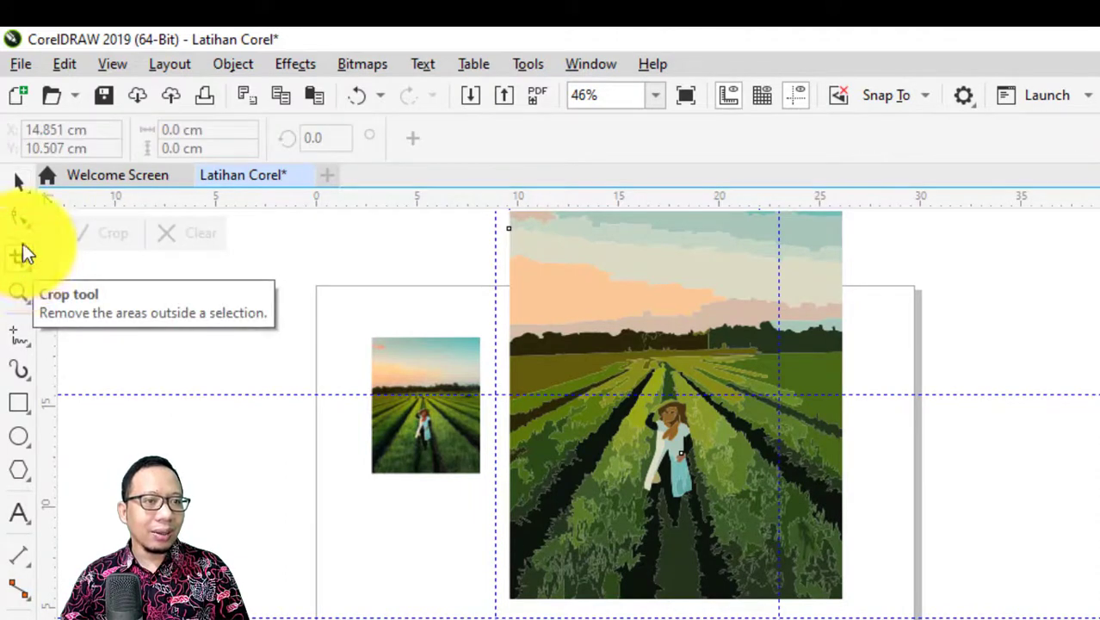
click(18, 293)
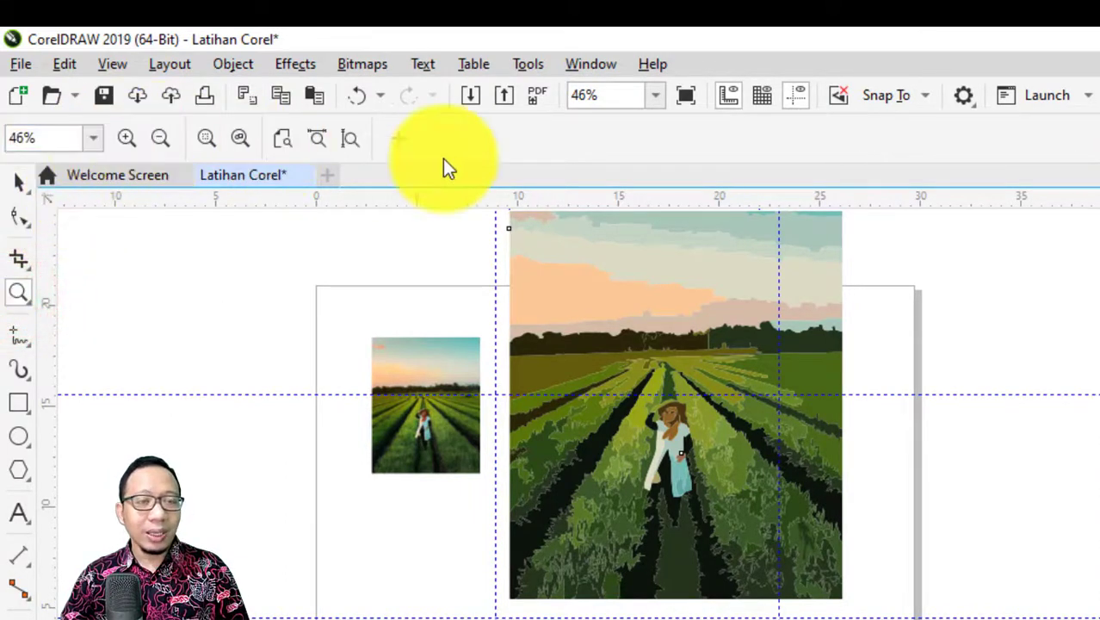
click(19, 396)
click(19, 366)
click(17, 402)
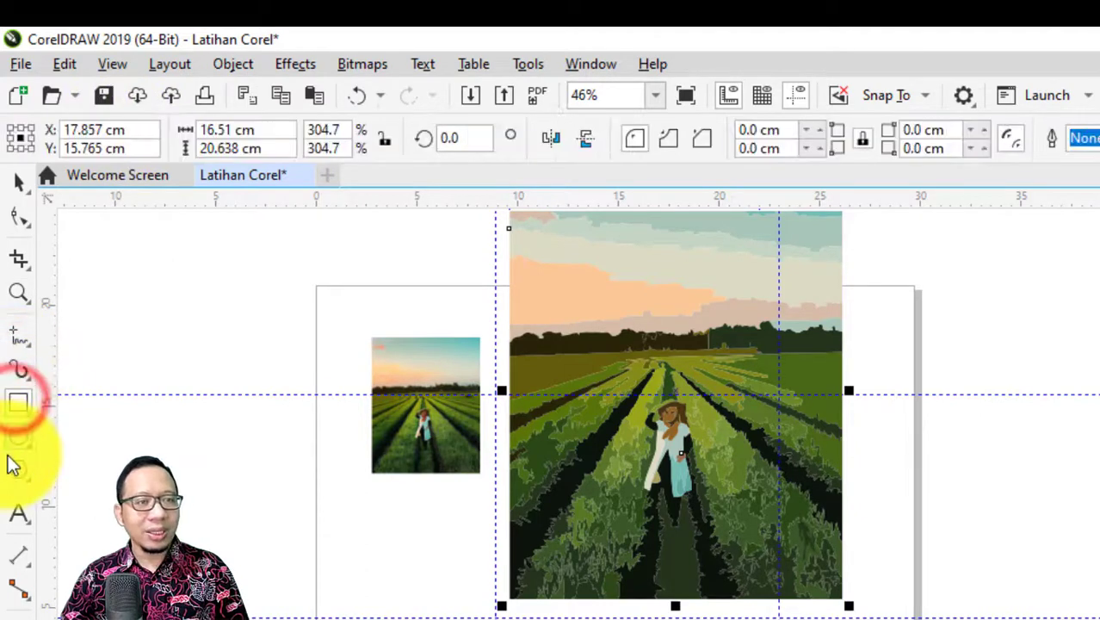
click(15, 461)
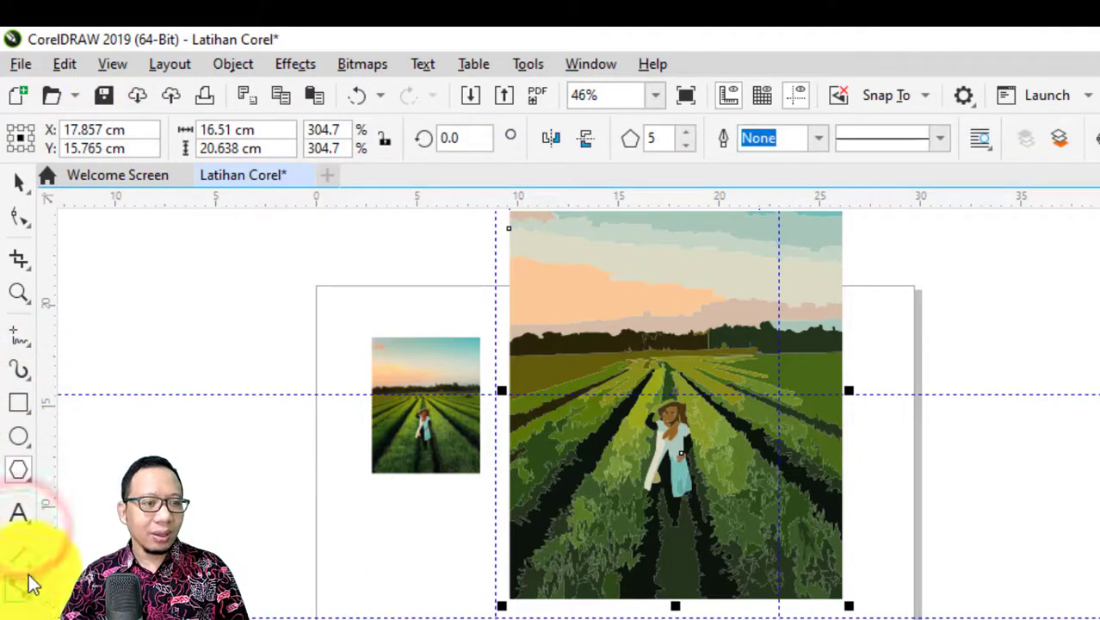
click(19, 513)
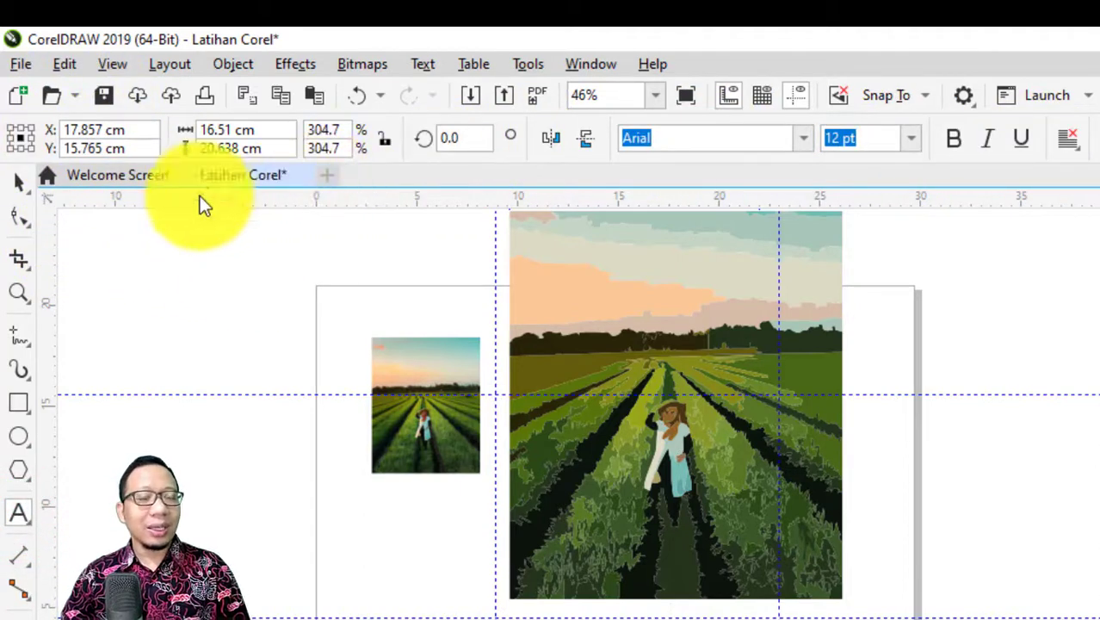
Compare the settings of the Pick, Zoom and Freehand tools, and return to the Pick tool with nothing selected
click(23, 190)
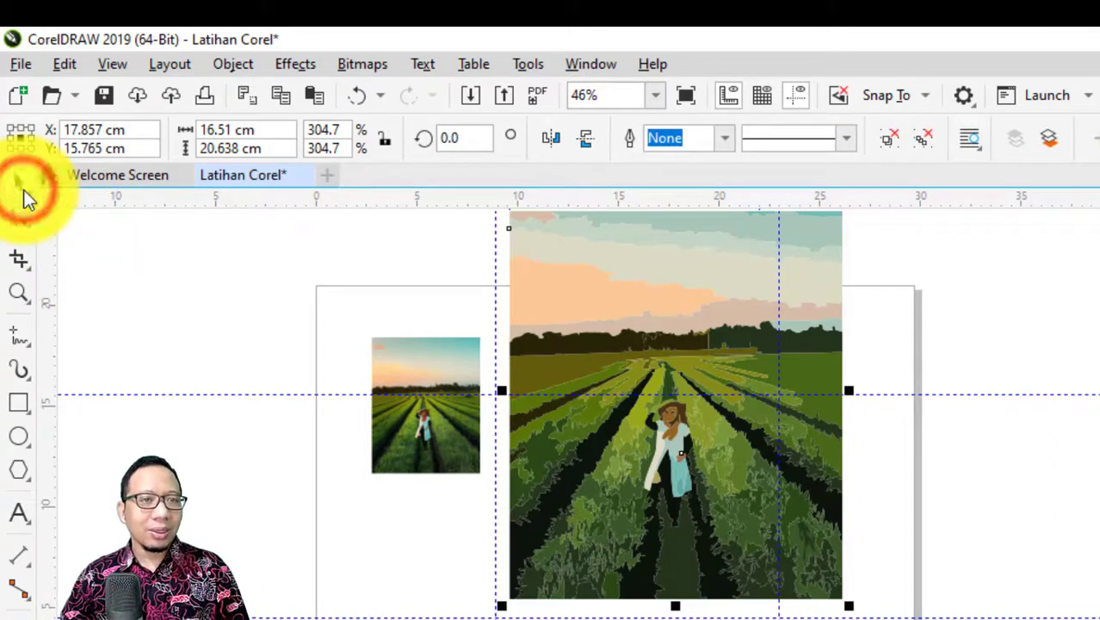
click(23, 224)
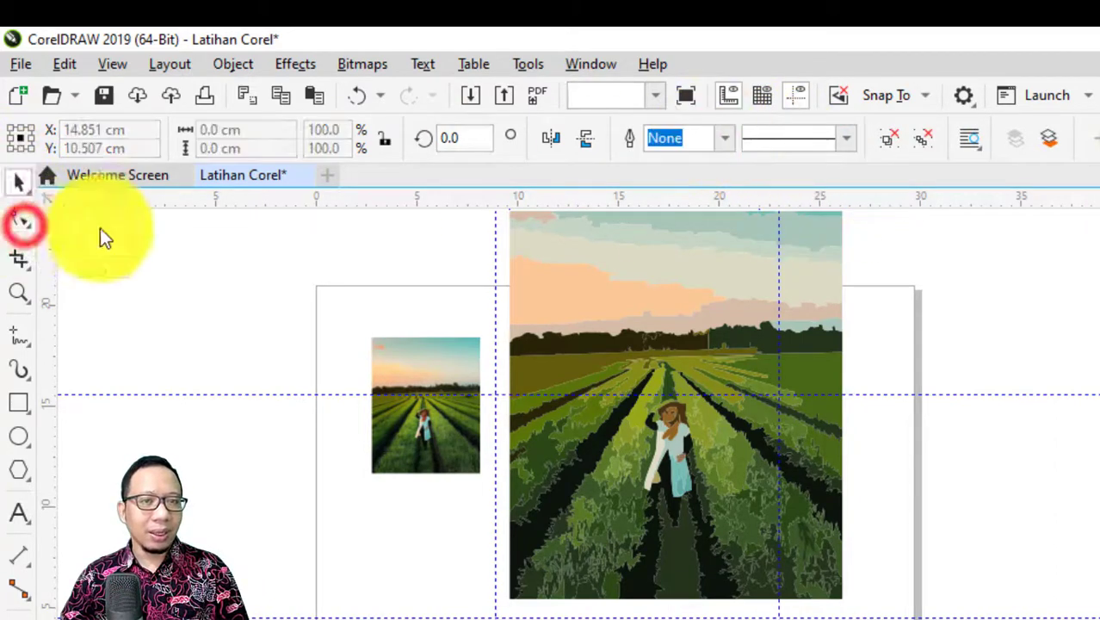
click(12, 294)
click(15, 329)
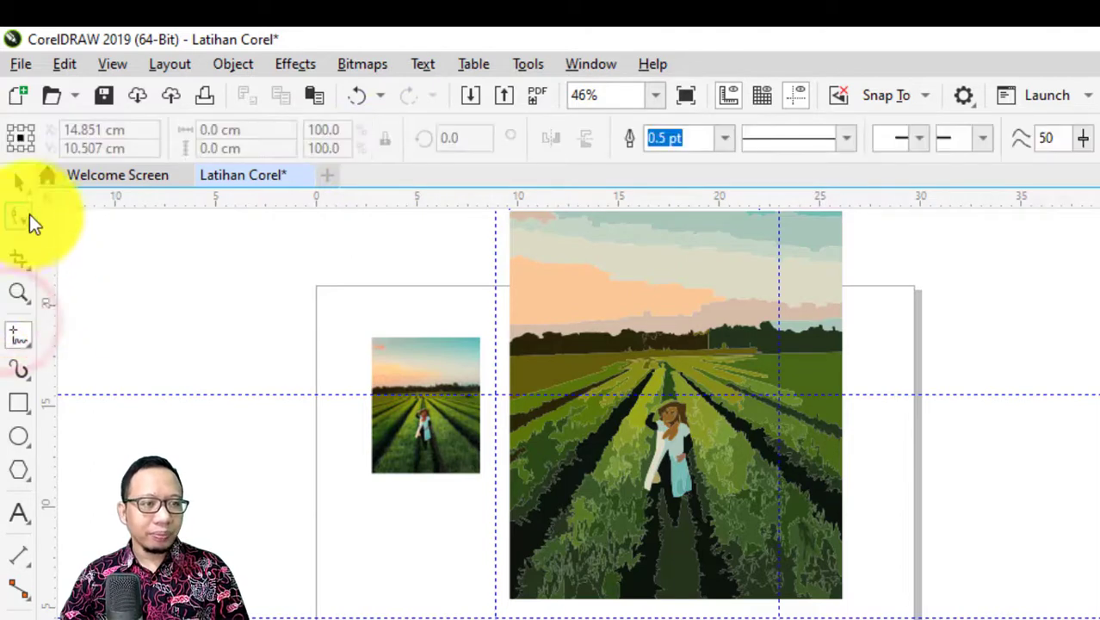
click(22, 176)
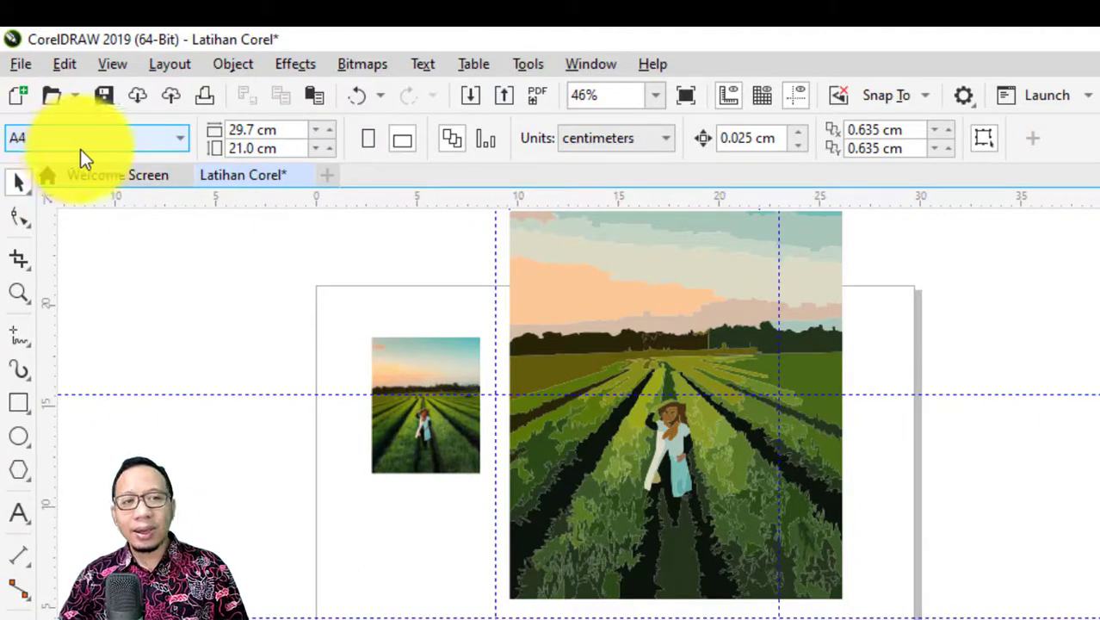
Try portrait orientation on the A4 page and return it to landscape
click(365, 147)
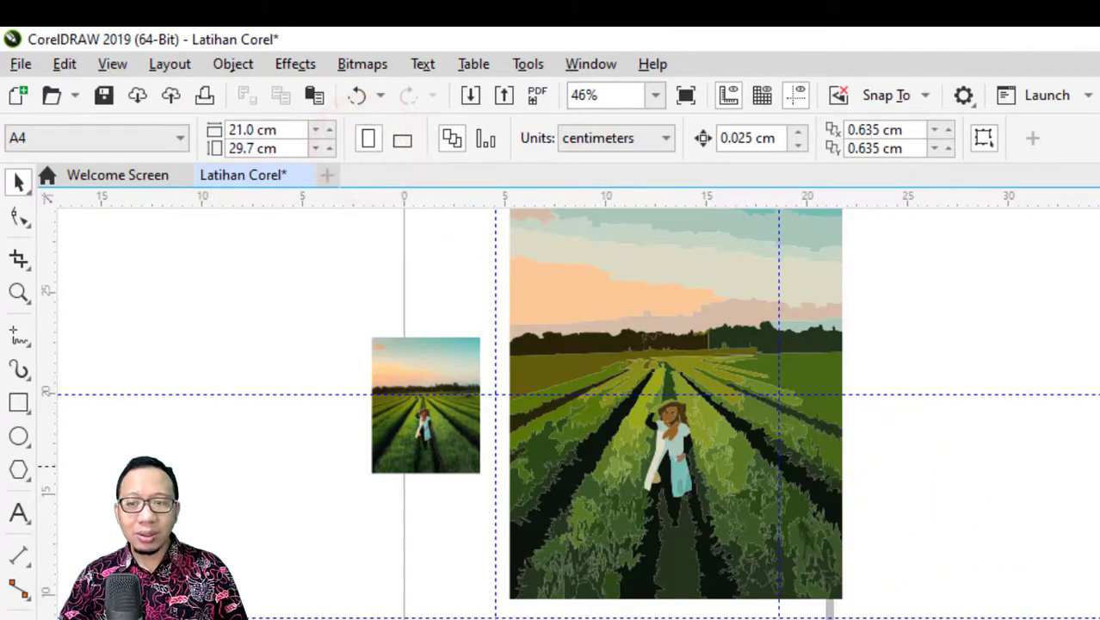
scroll(578, 413, down, 3)
scroll(579, 414, up, 2)
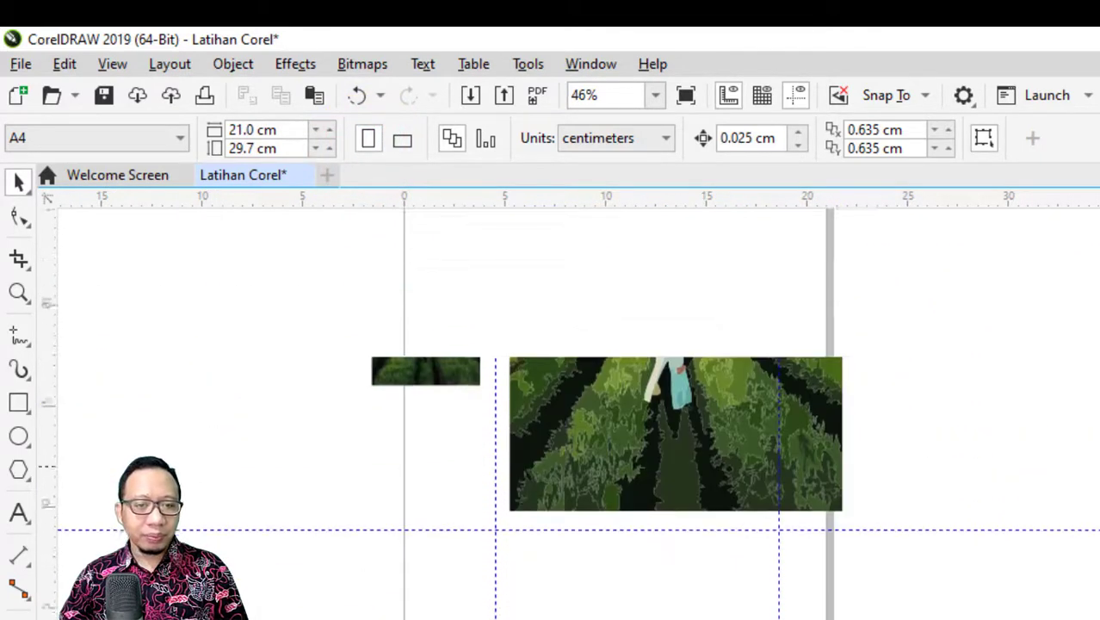
click(404, 140)
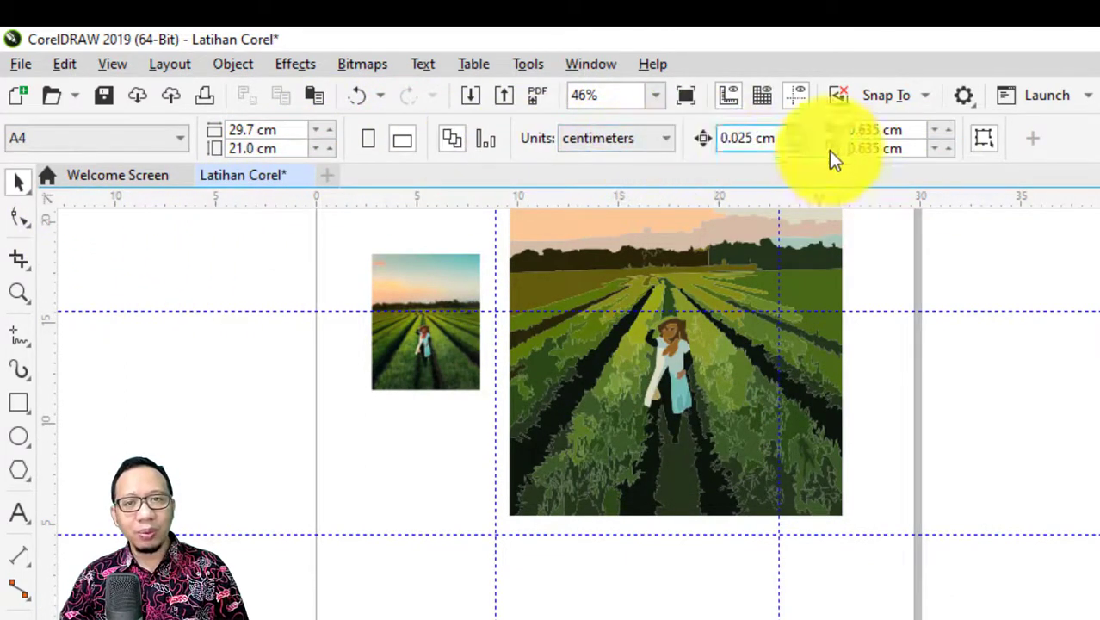
click(32, 235)
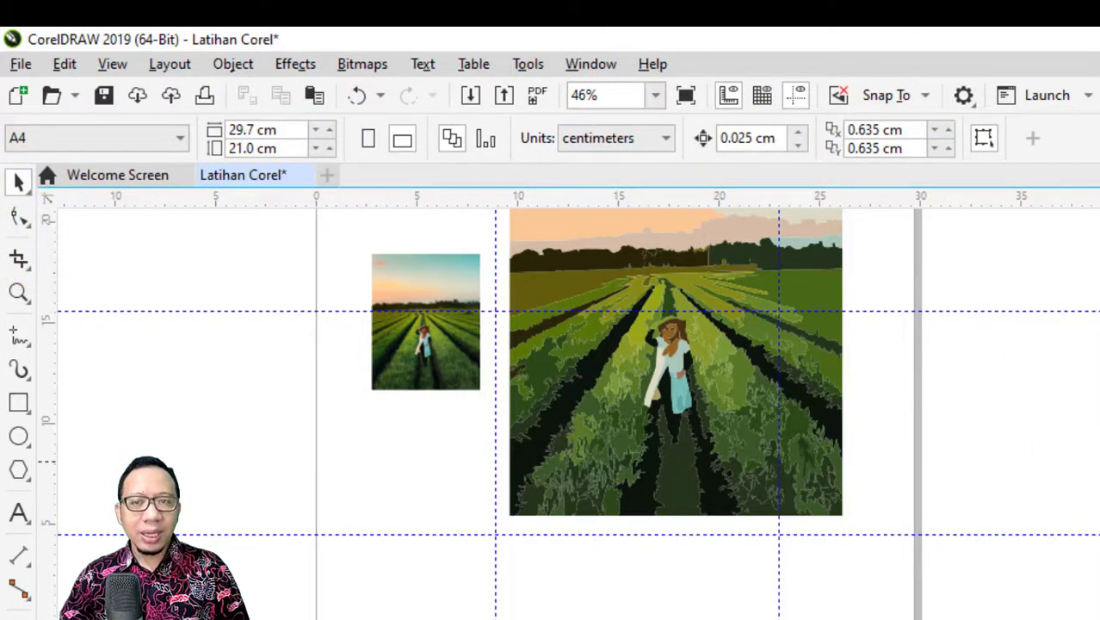
Set the traced picture's width to 30 cm without changing its height, and deselect it
scroll(581, 352, up, 3)
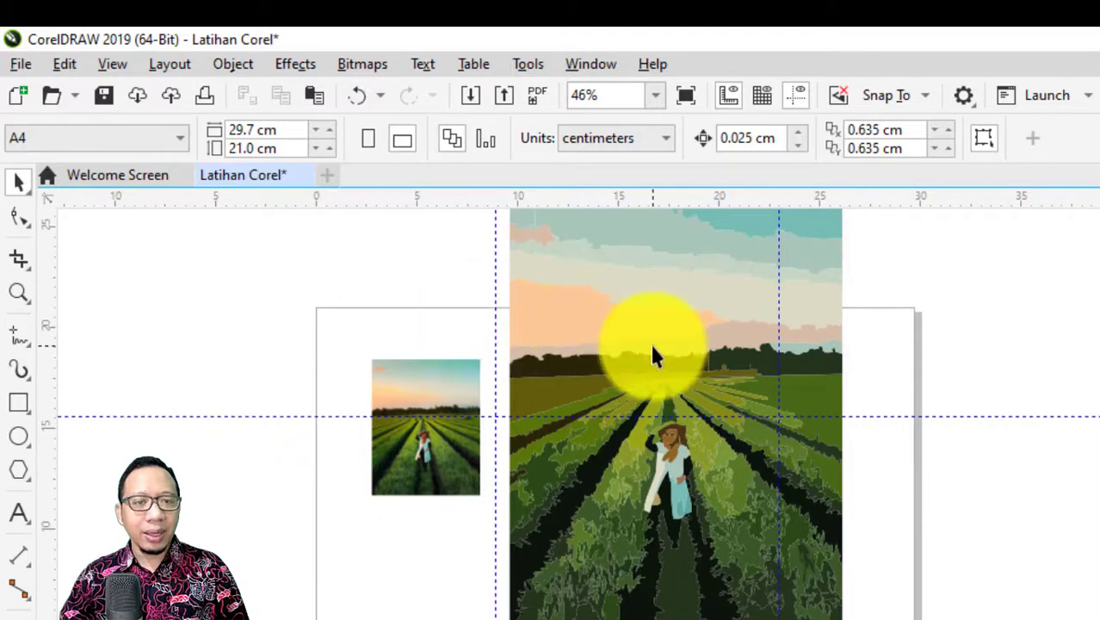
click(652, 353)
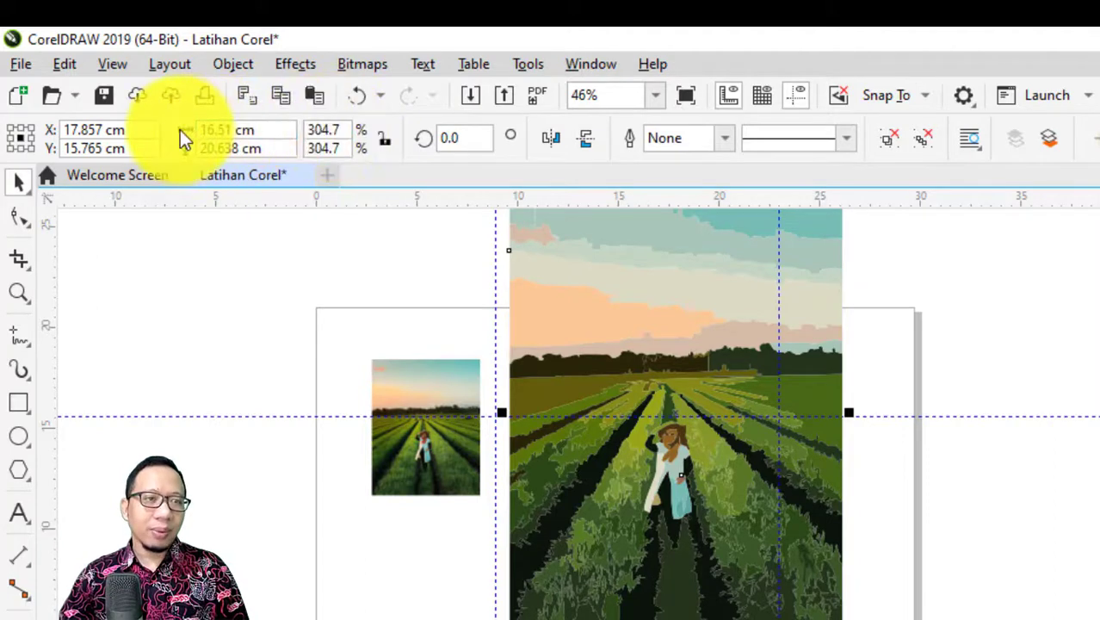
click(218, 129)
double_click(228, 129)
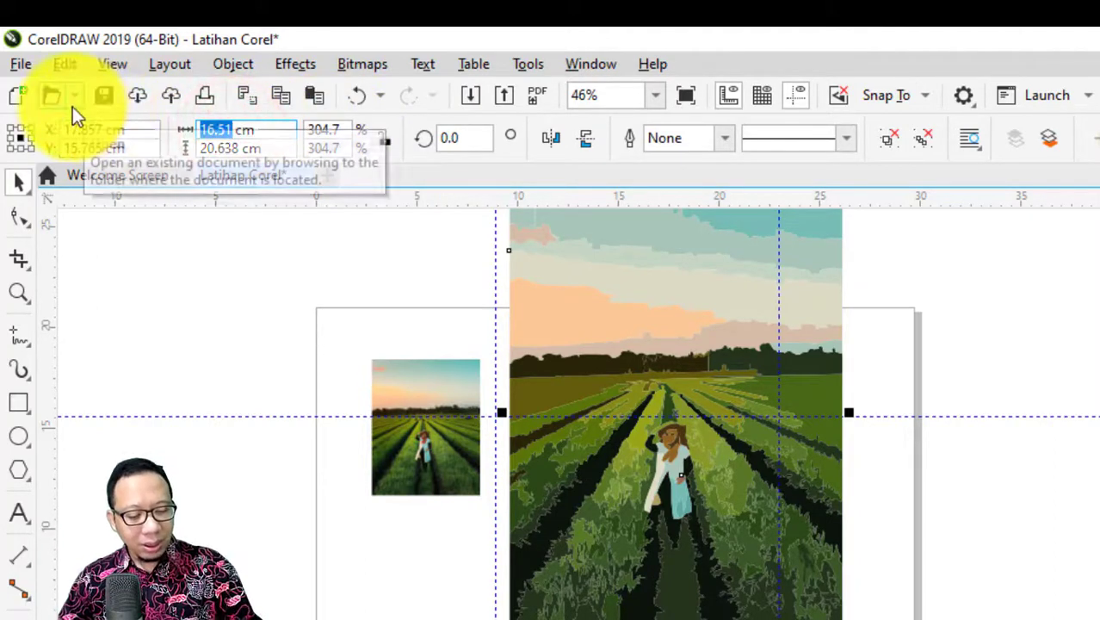
text(20)
key(Return)
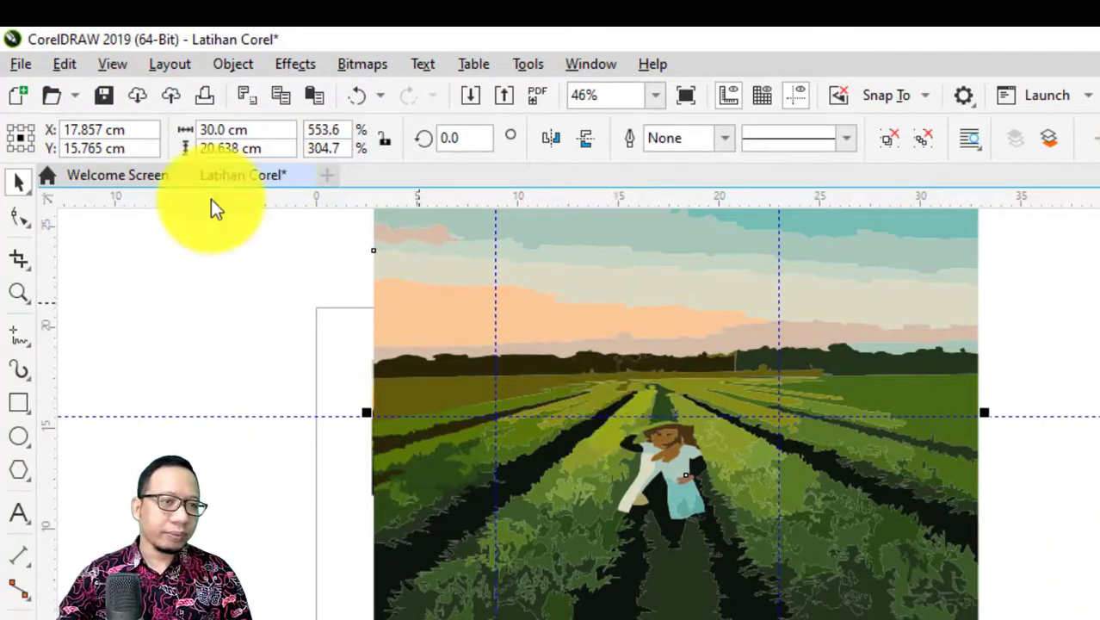
click(135, 384)
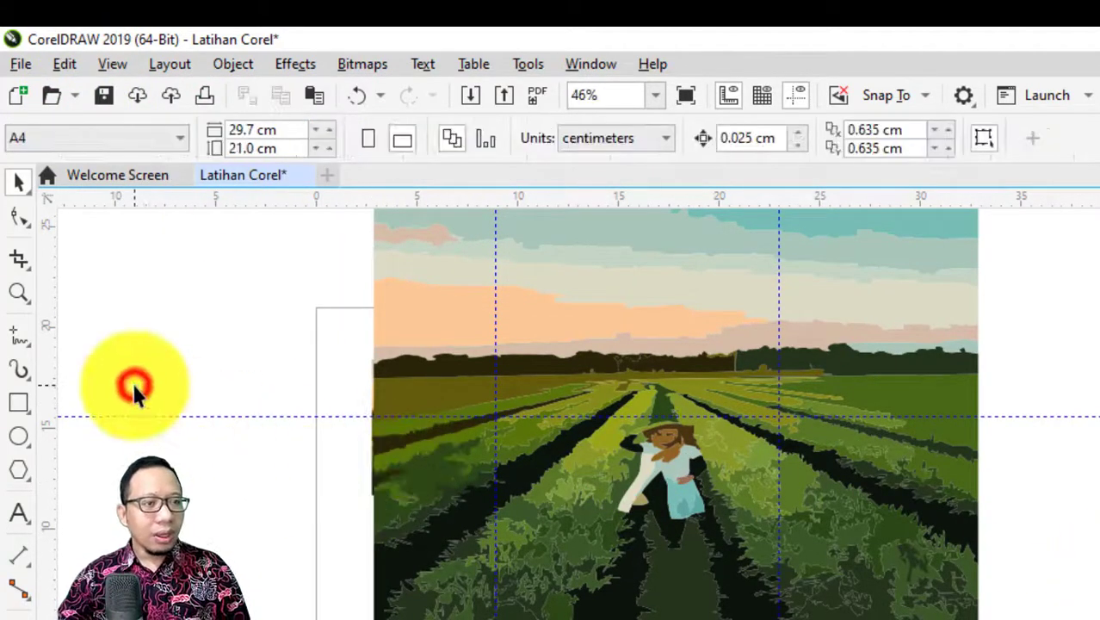
Select the widened traced picture with the Pick tool and delete it, leaving the original photo
click(15, 180)
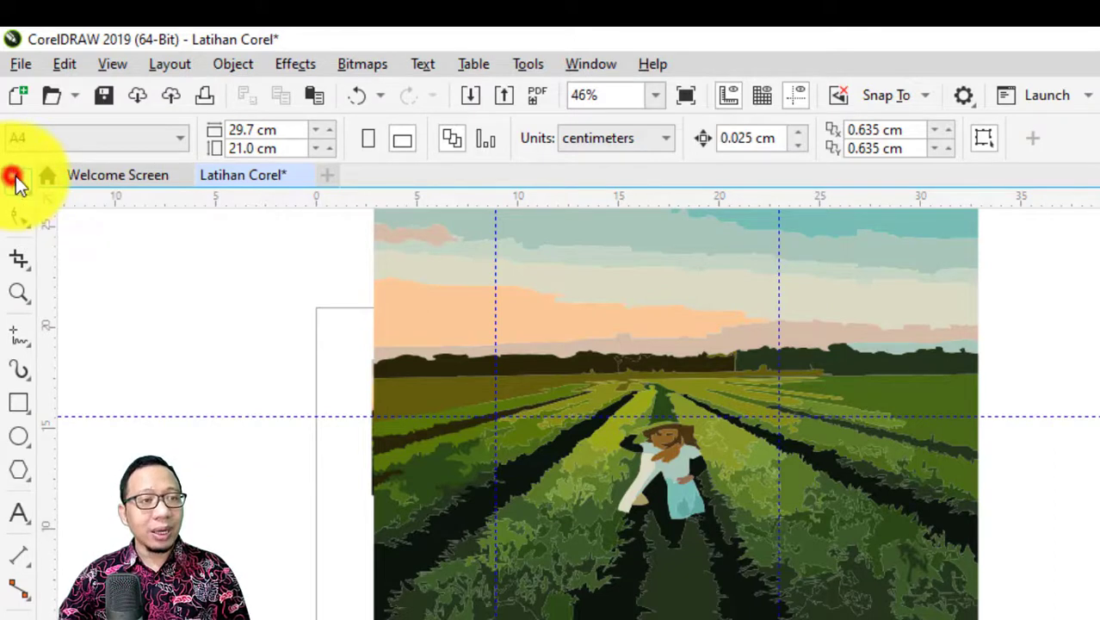
click(411, 286)
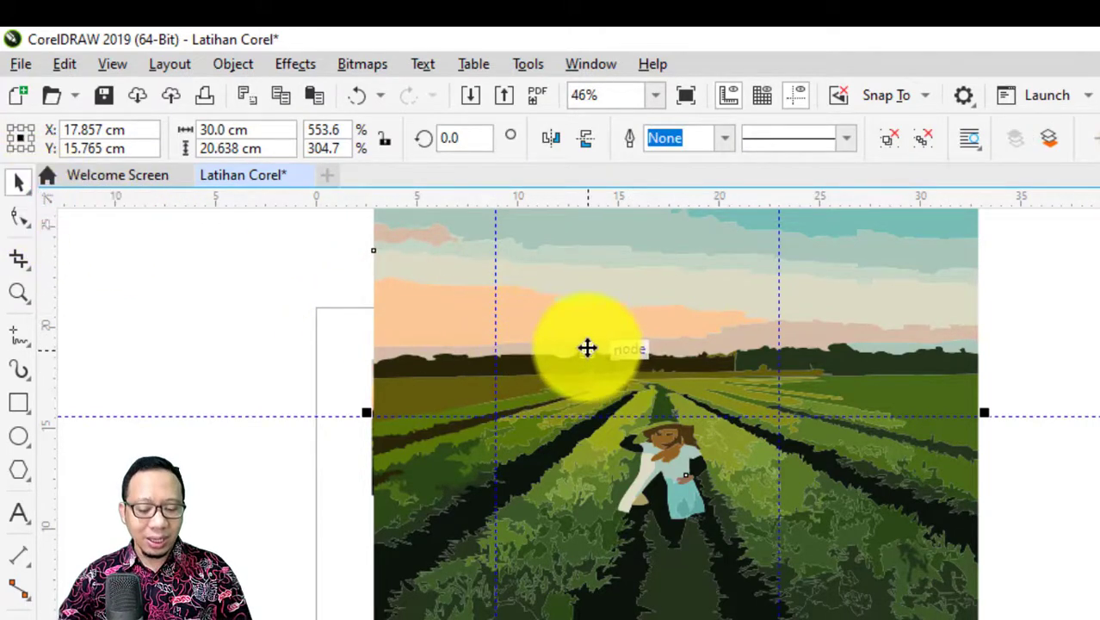
key(Delete)
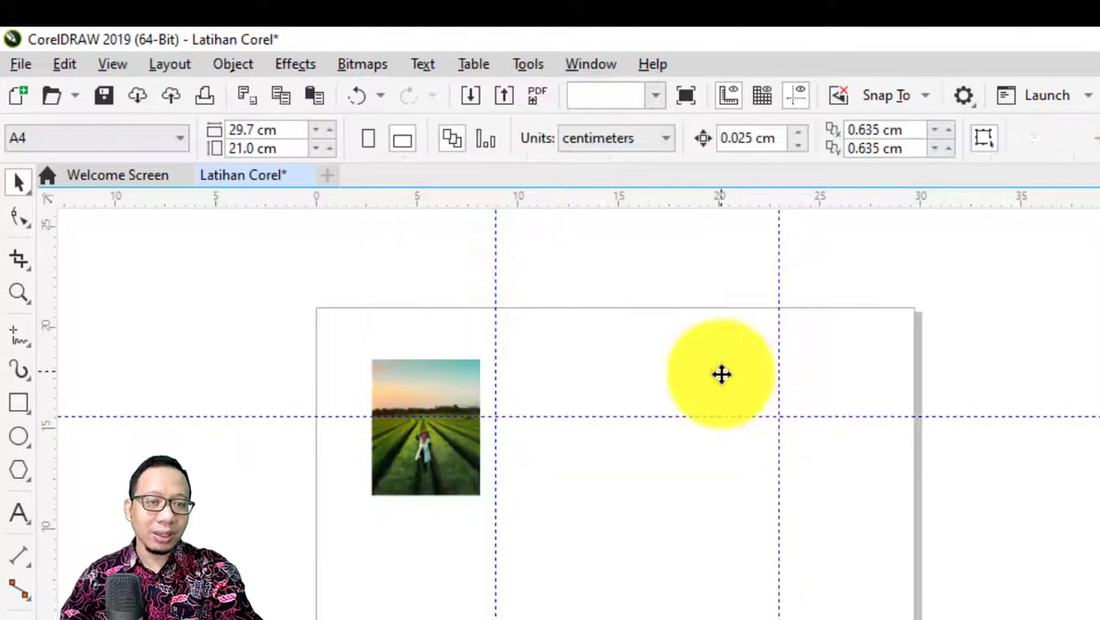
Enlarge the photo to about 13.5 × 16.9 cm, select it with a Freehand Pick outline drawn around it, and return to the Pick tool
click(448, 387)
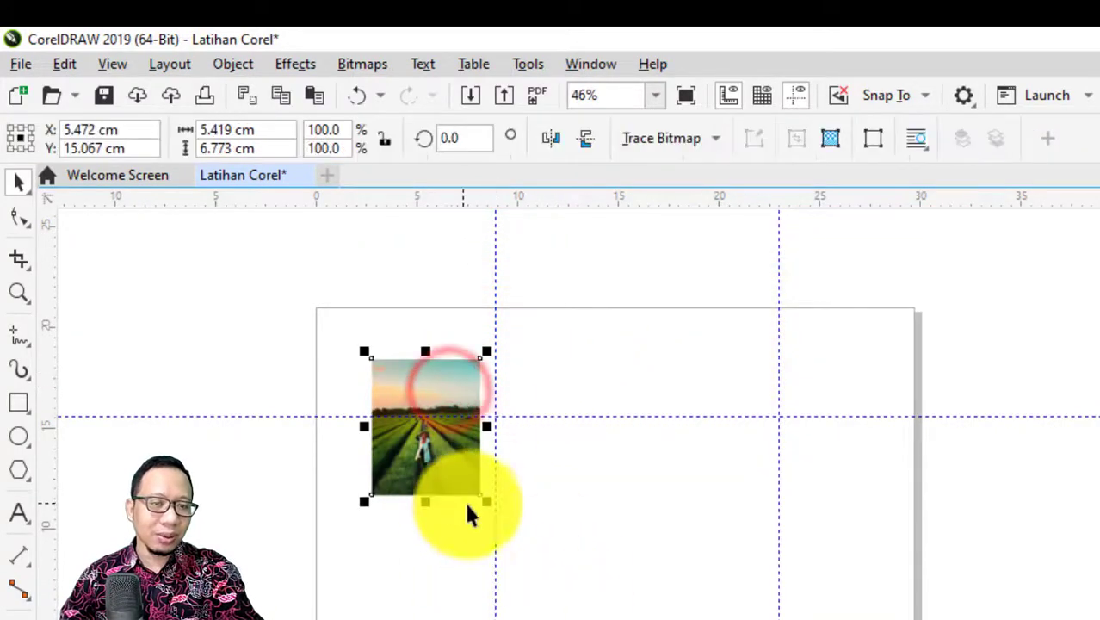
drag(487, 502, 650, 619)
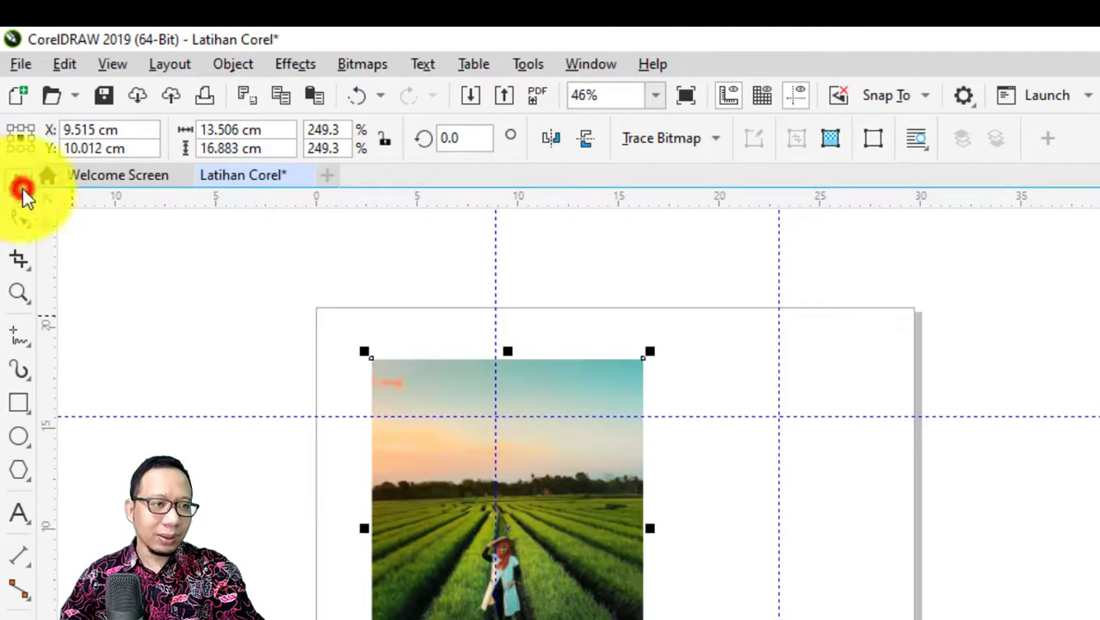
click(22, 191)
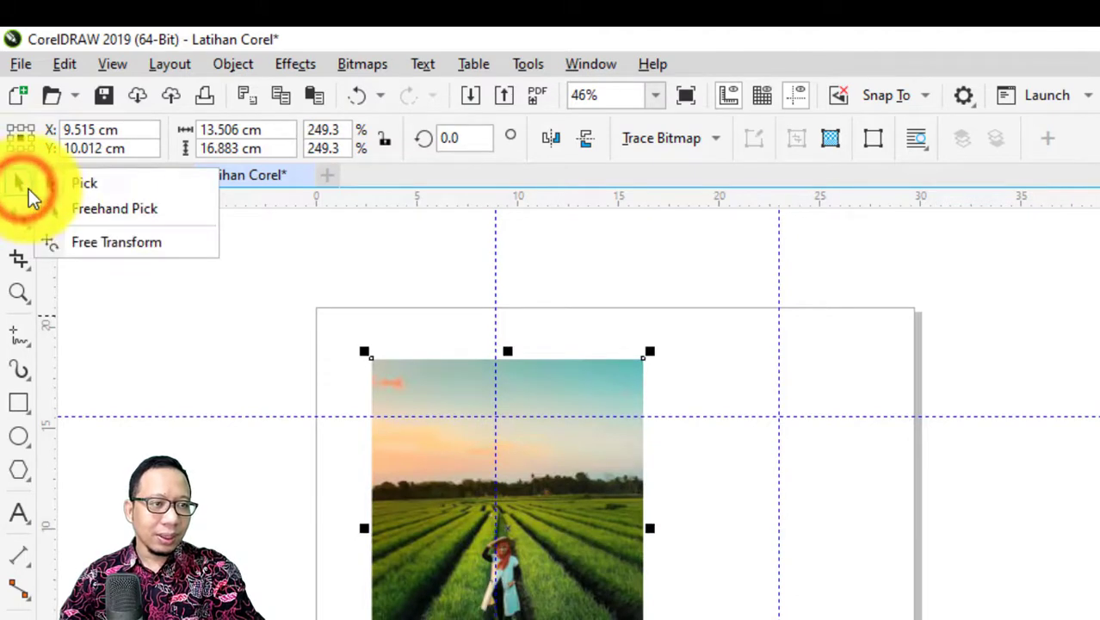
click(95, 224)
mouse_move(297, 335)
mouse_down()
mouse_move(550, 387)
mouse_move(339, 619)
mouse_move(296, 293)
mouse_up()
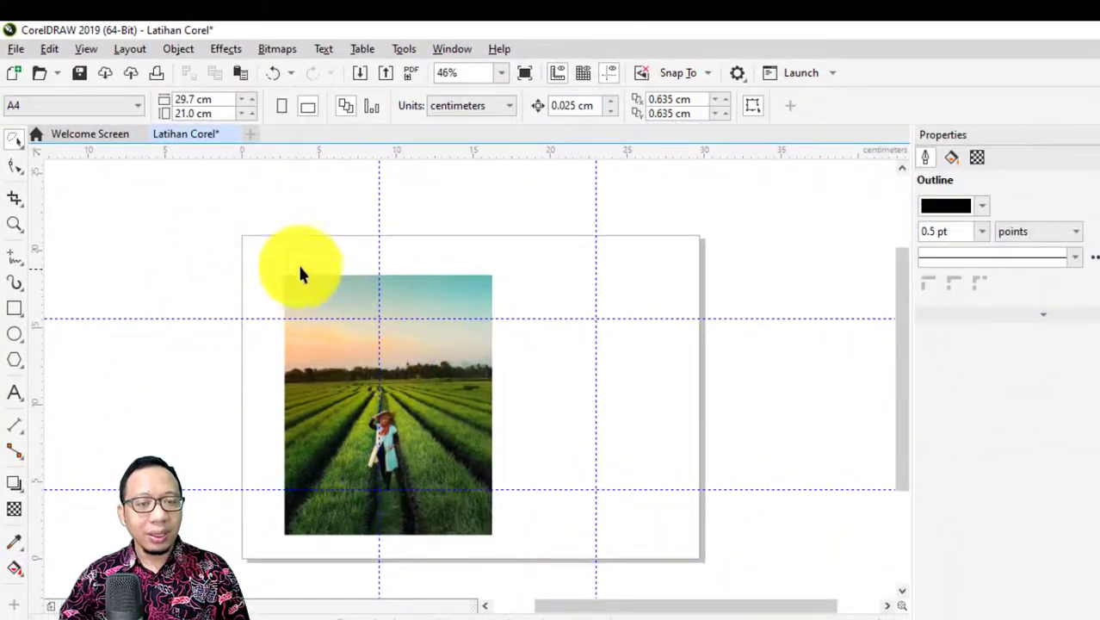
mouse_move(253, 248)
mouse_down()
mouse_move(677, 248)
mouse_move(640, 558)
mouse_move(333, 560)
mouse_move(241, 351)
mouse_up()
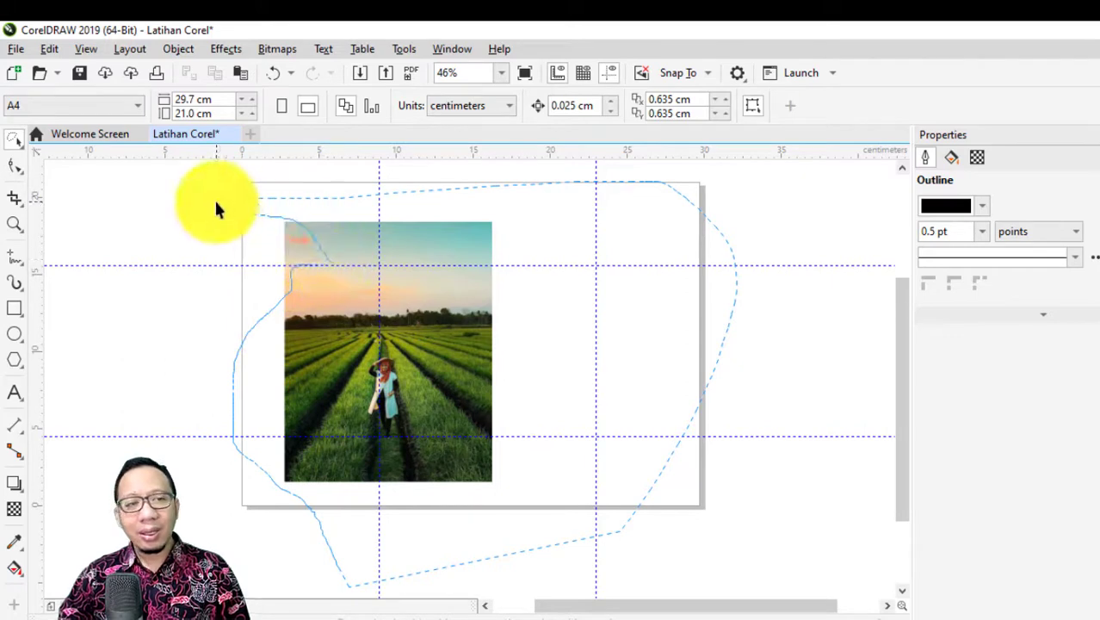
mouse_move(265, 211)
mouse_down()
mouse_move(262, 200)
mouse_move(413, 602)
mouse_move(147, 184)
mouse_move(233, 204)
mouse_move(241, 226)
mouse_move(263, 228)
mouse_up()
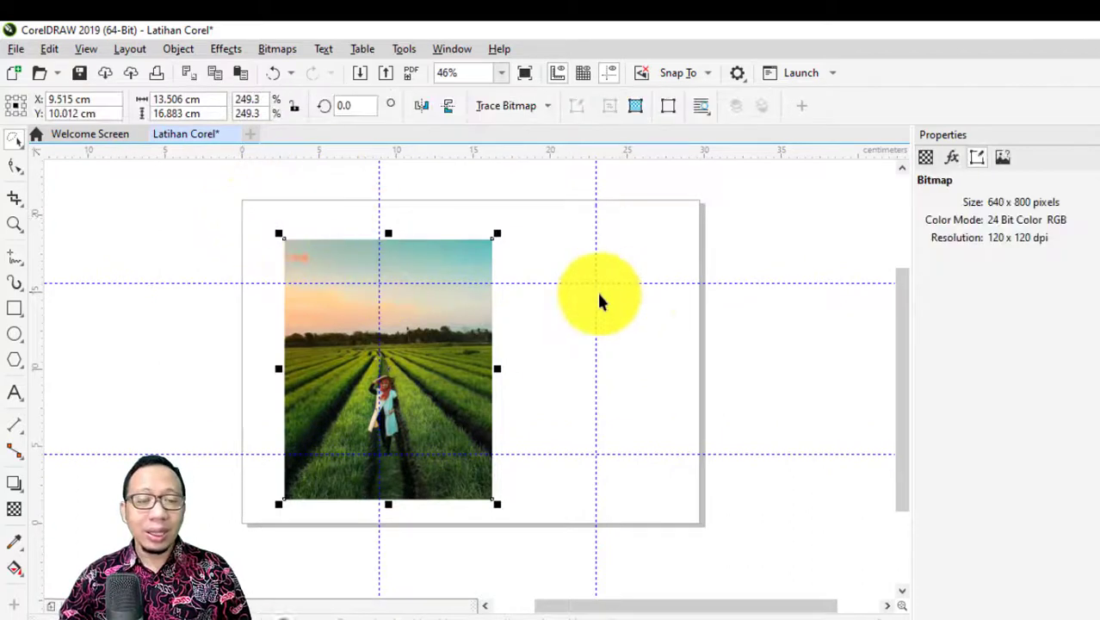
click(15, 150)
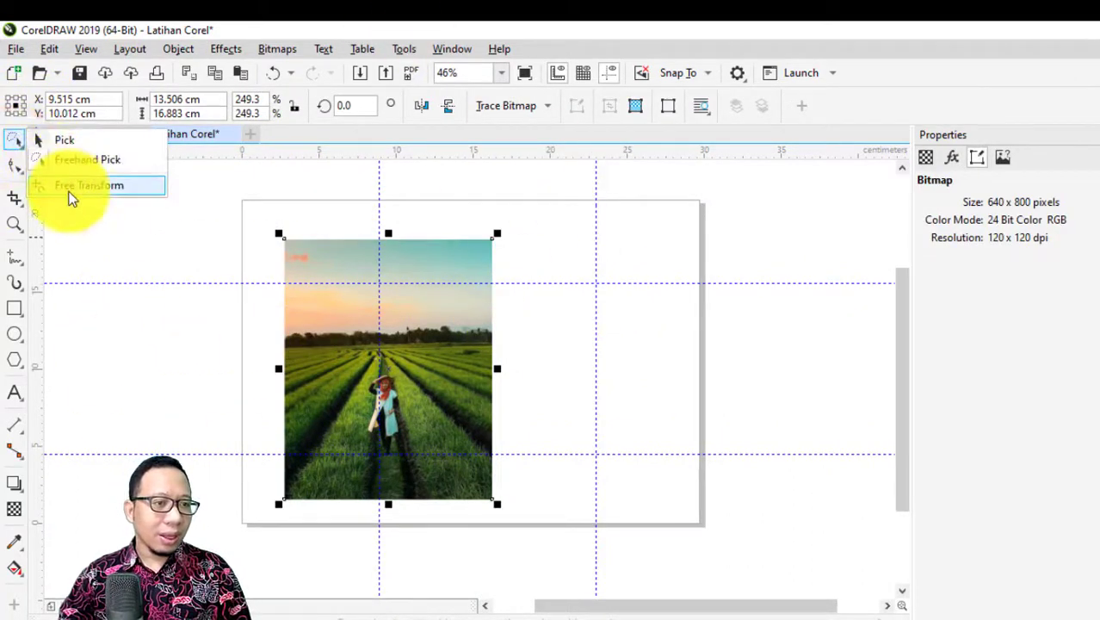
click(78, 149)
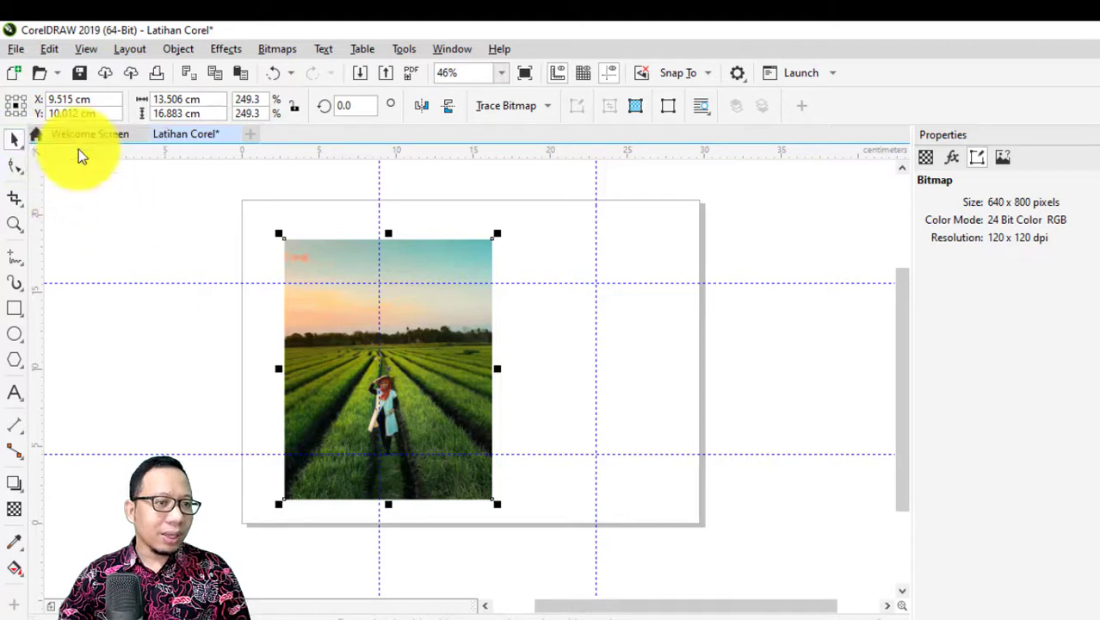
Draw a rectangle about 20.4 × 10.8 cm to the right of the photo, extending past the page edge
click(19, 173)
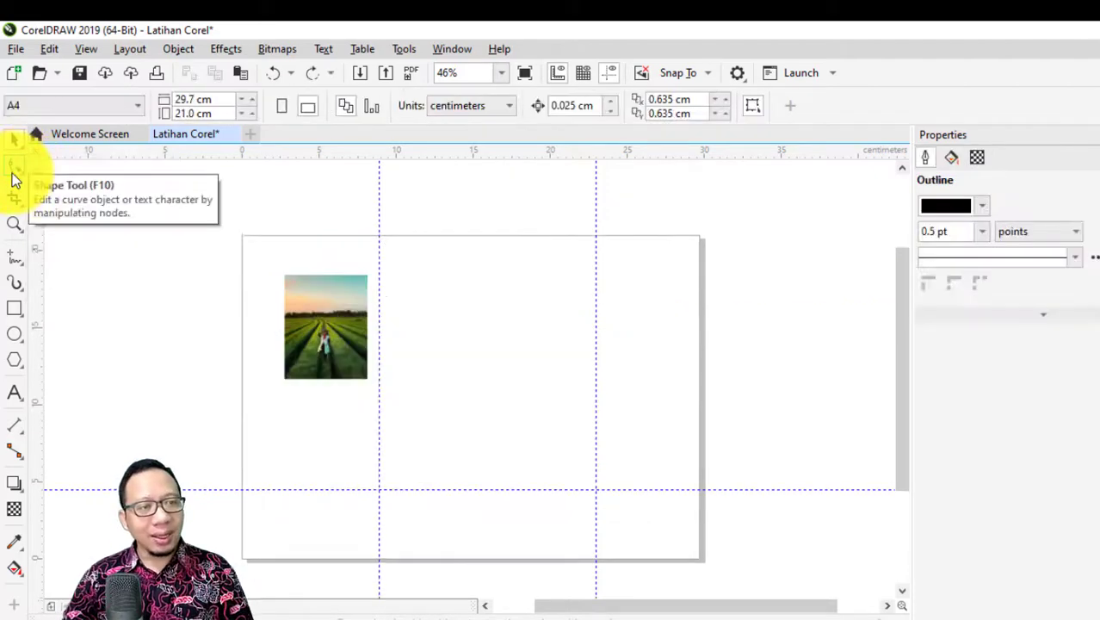
click(14, 178)
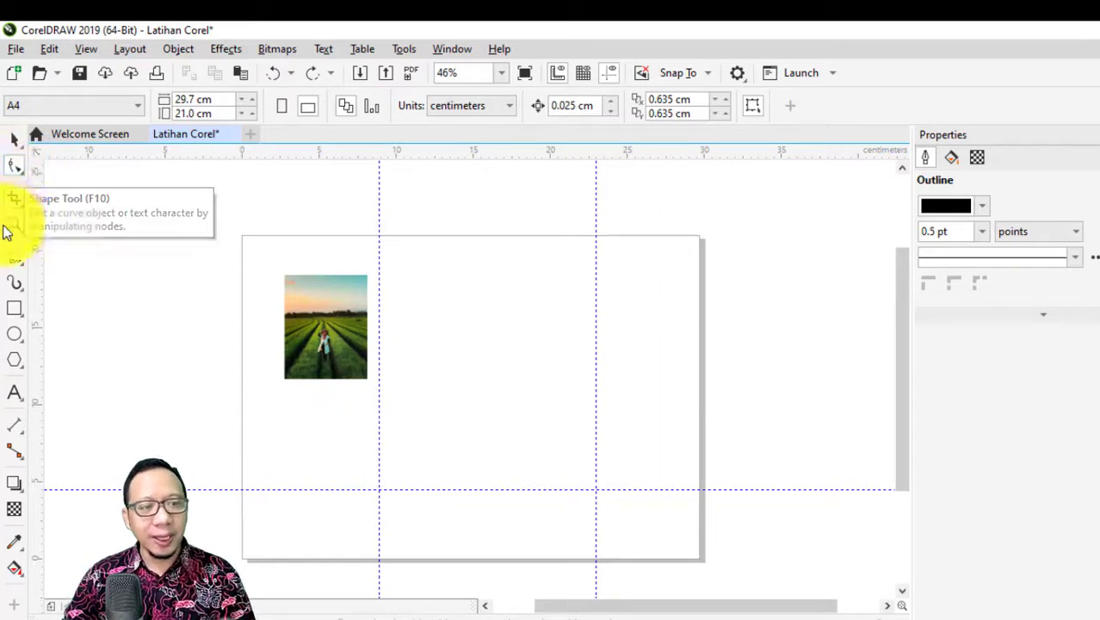
click(14, 308)
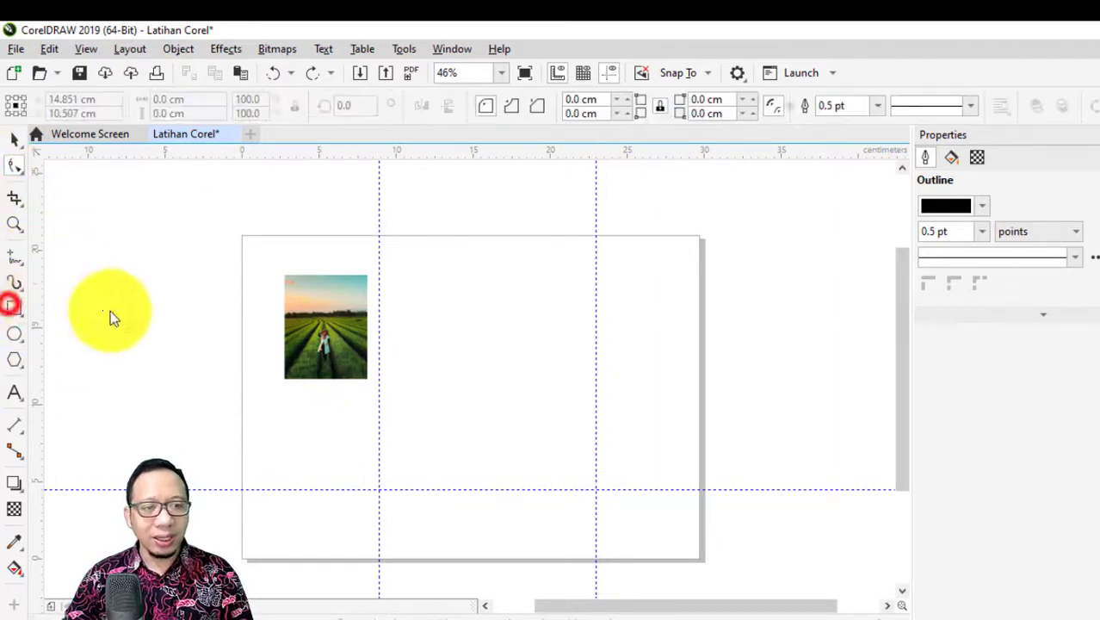
mouse_move(436, 270)
mouse_down()
mouse_move(590, 418)
mouse_move(750, 435)
mouse_up()
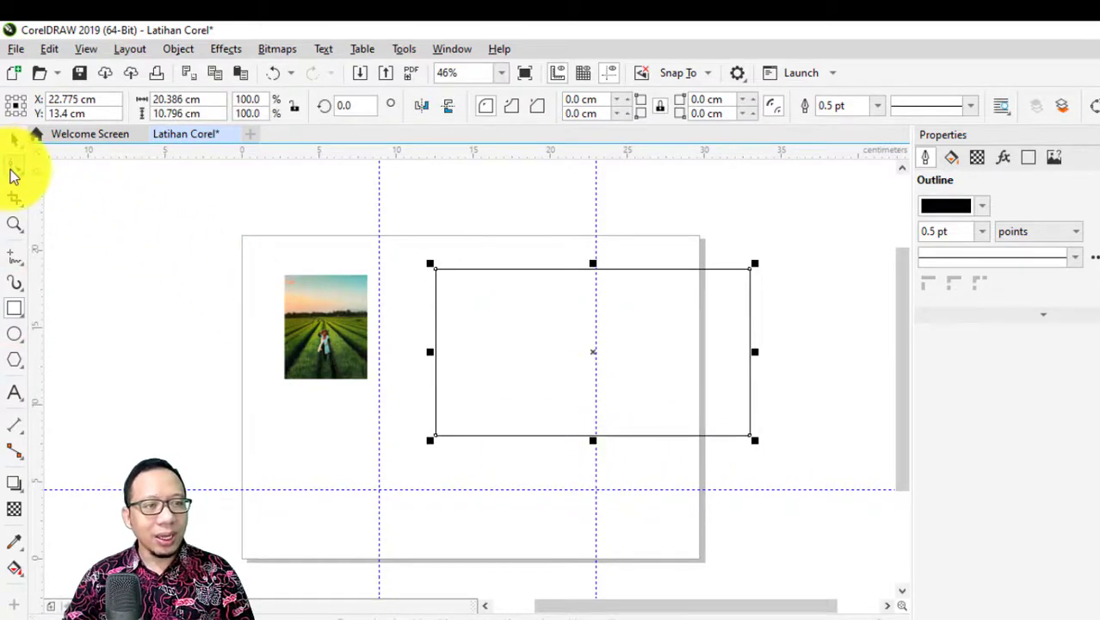
Try to reshape the rectangle's upper-right corner with the Shape tool, and convert the rectangle to curves
click(13, 169)
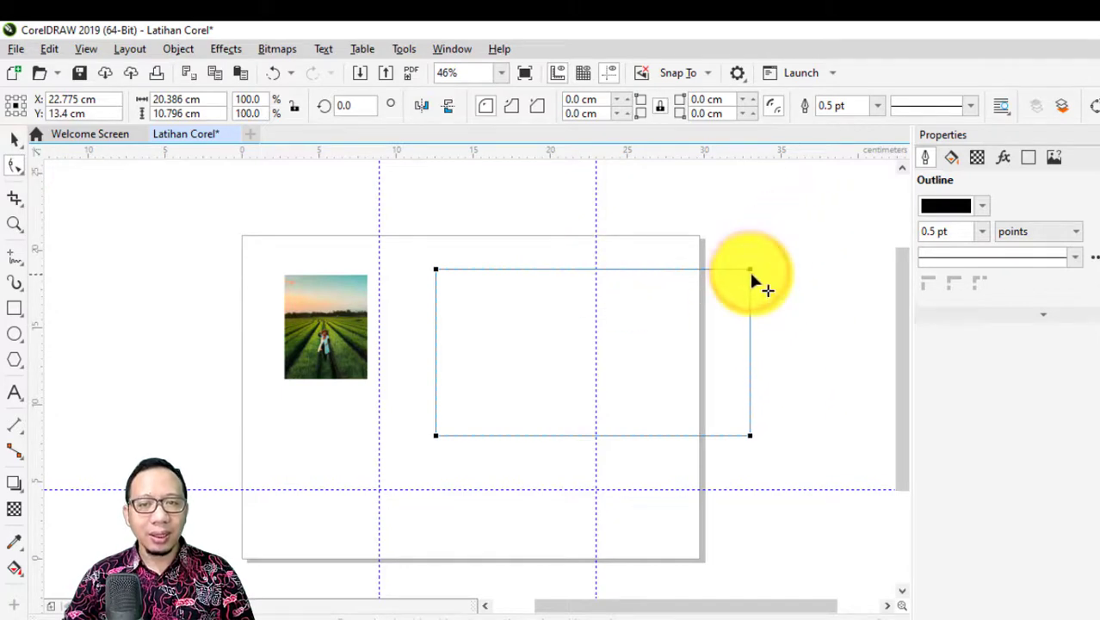
drag(750, 272, 750, 270)
right_click(679, 308)
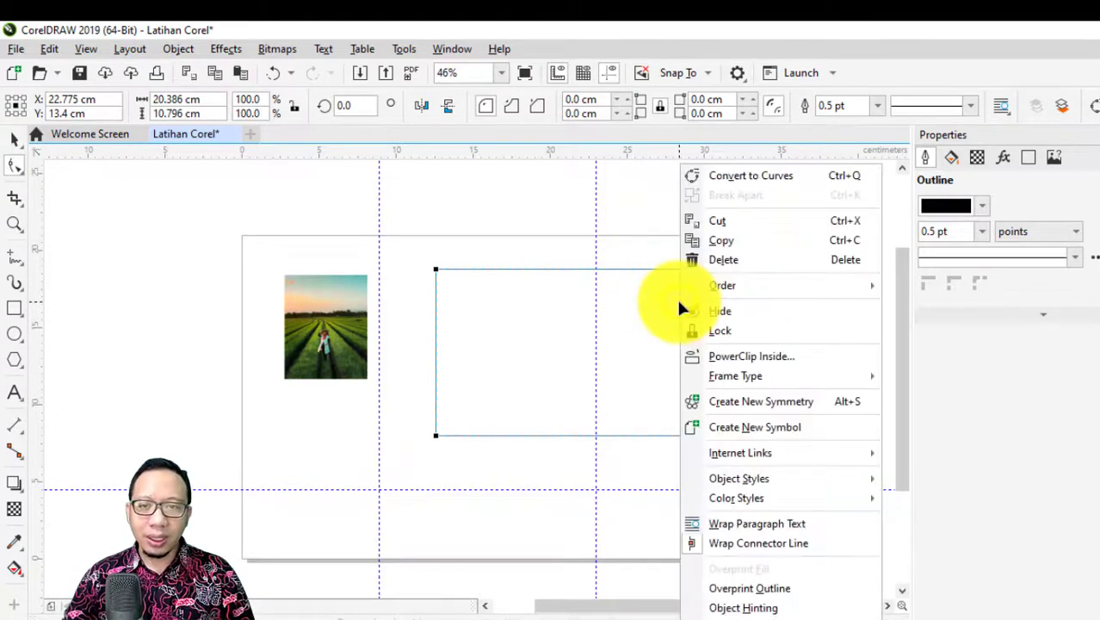
click(745, 175)
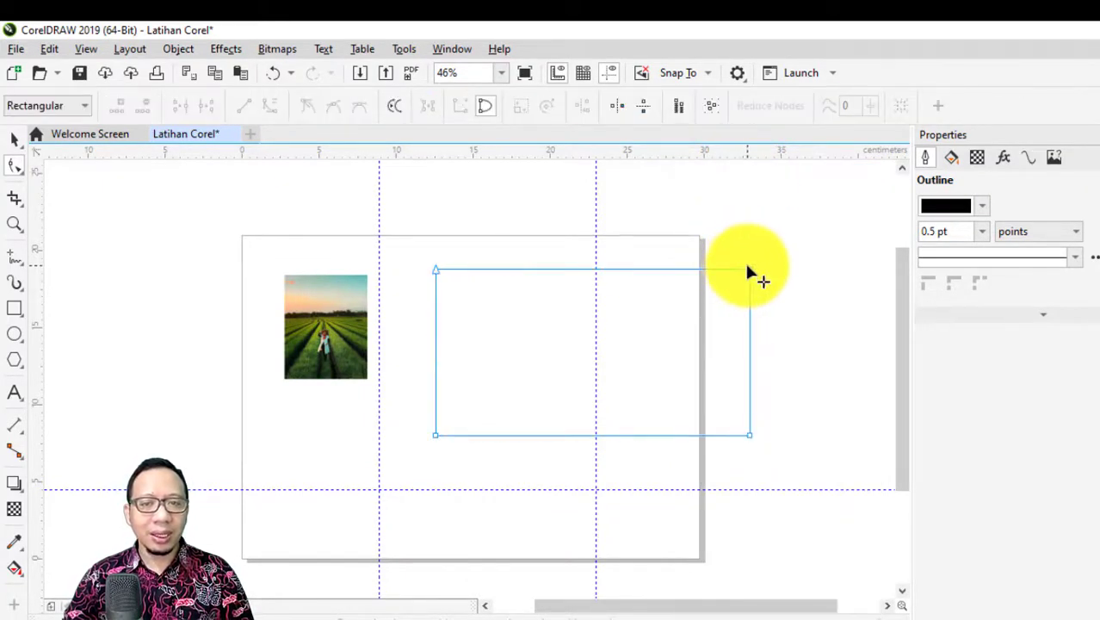
Pull the shape's upper-right corner outward, and add a node on its top edge that is moved upward
drag(749, 268, 803, 207)
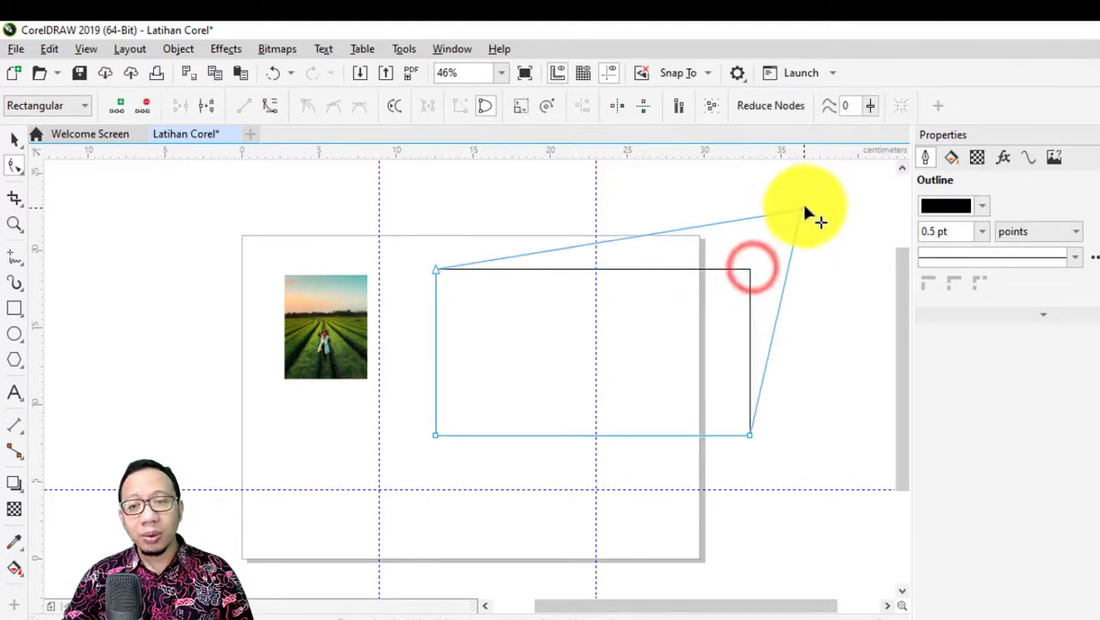
click(617, 237)
click(616, 238)
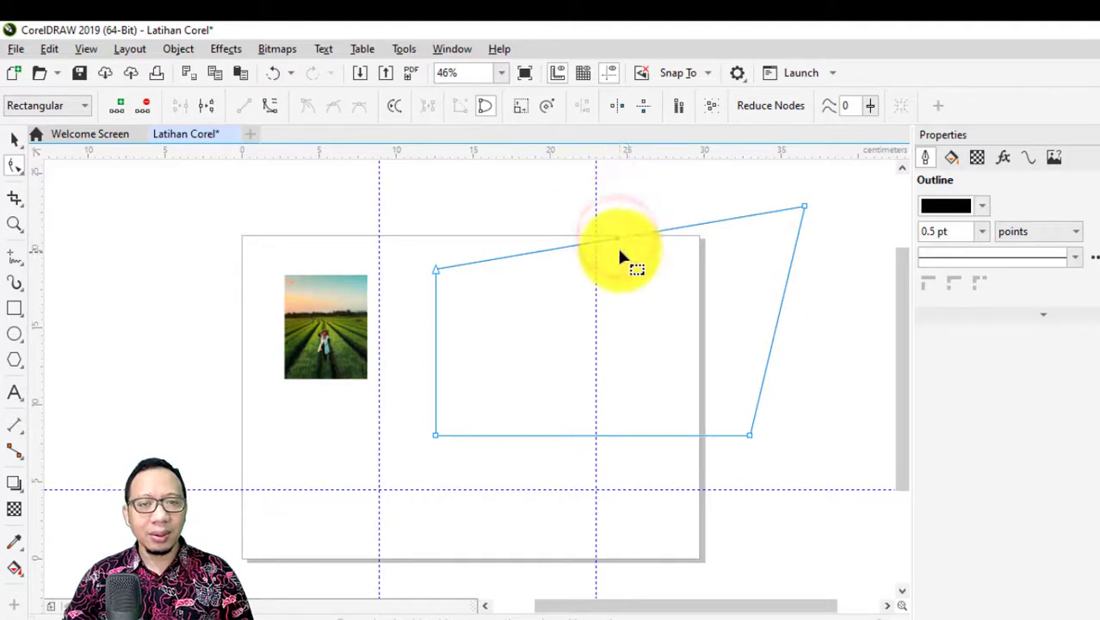
drag(616, 239, 583, 187)
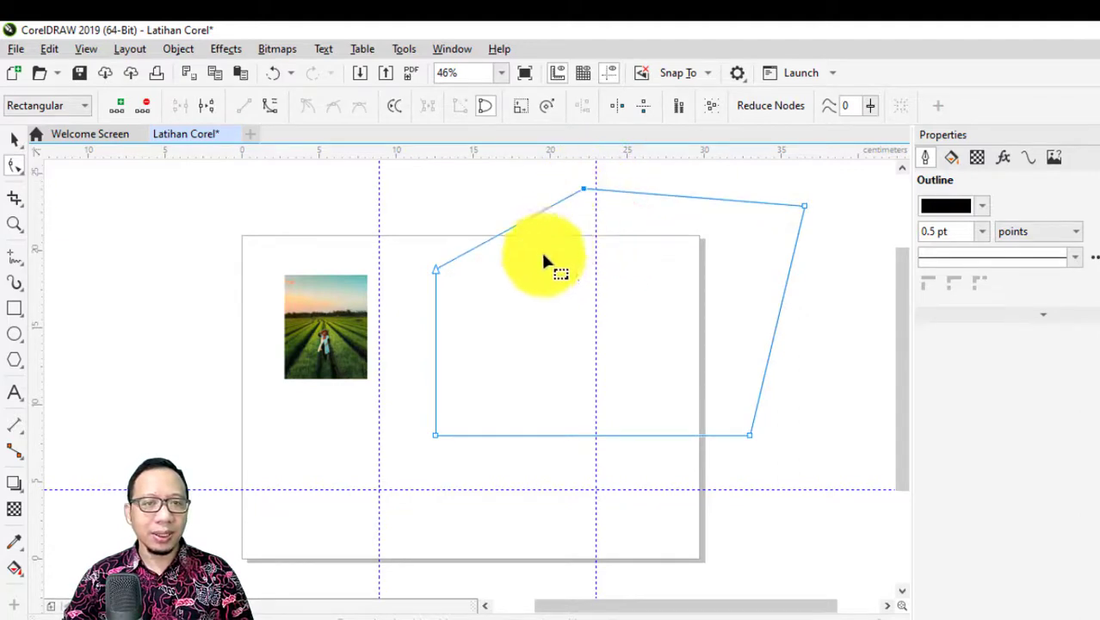
Convert the shape's two upper segments to curves and bend them into a wave with their control handles
click(268, 111)
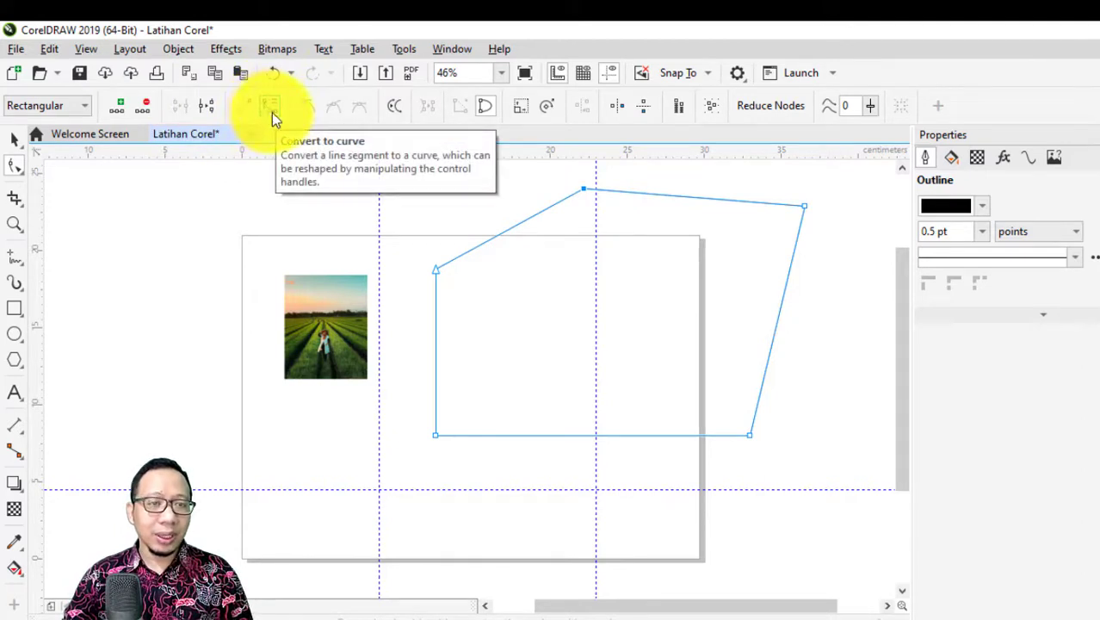
click(508, 229)
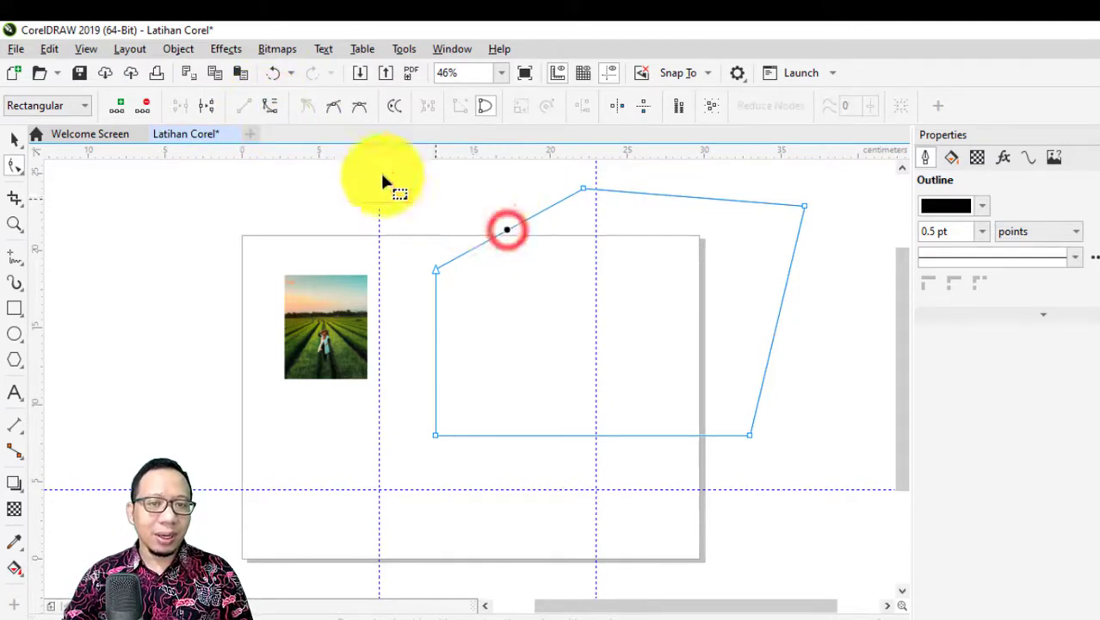
click(273, 107)
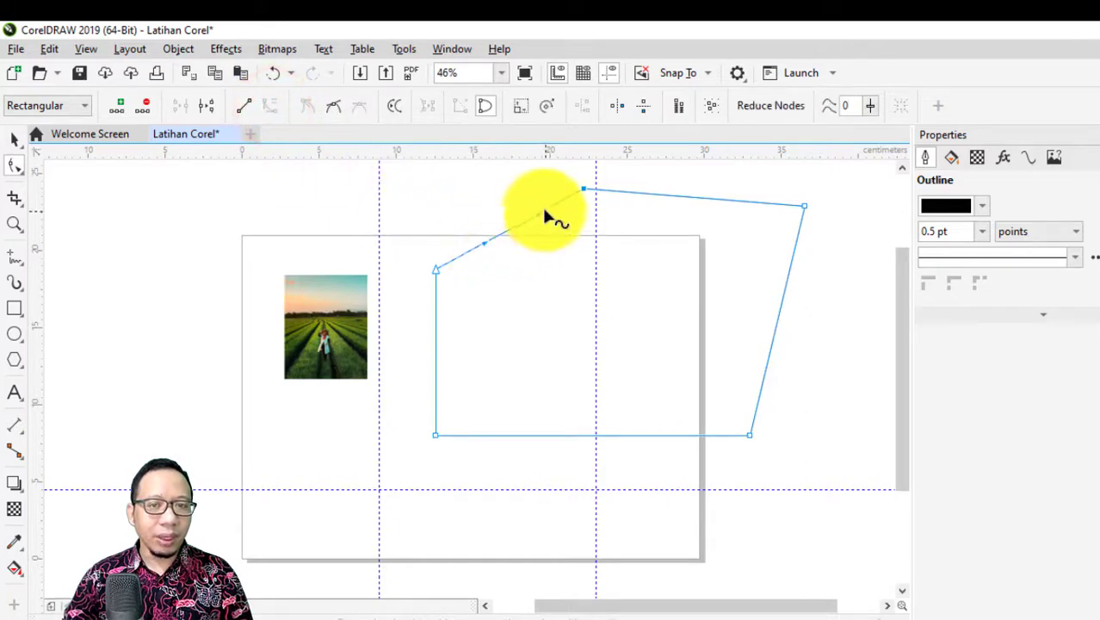
drag(540, 214, 489, 182)
drag(485, 243, 556, 255)
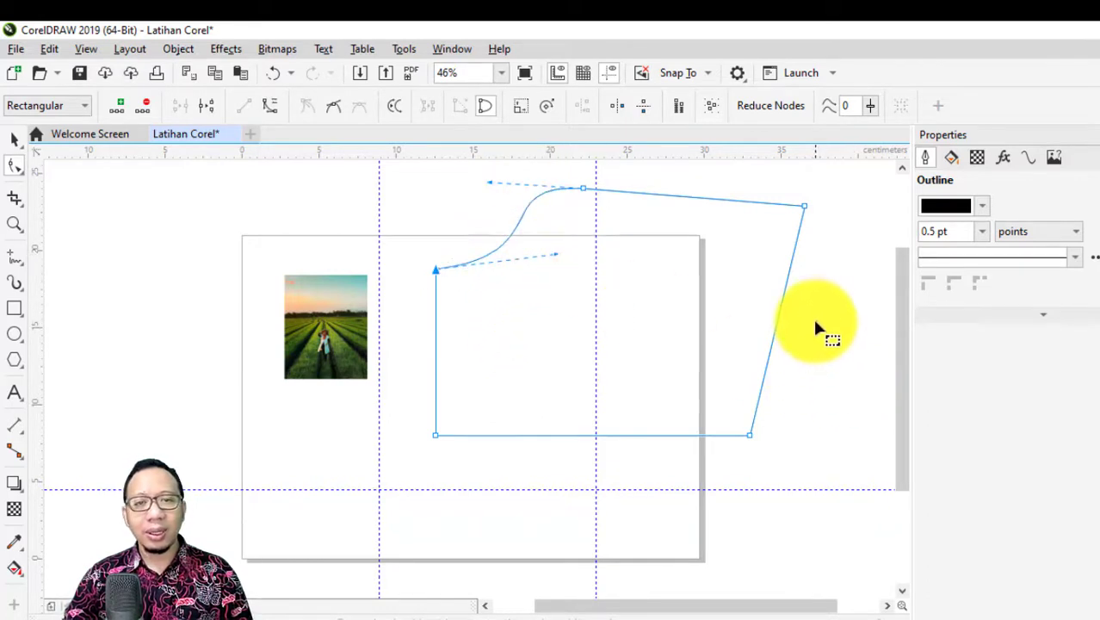
click(805, 206)
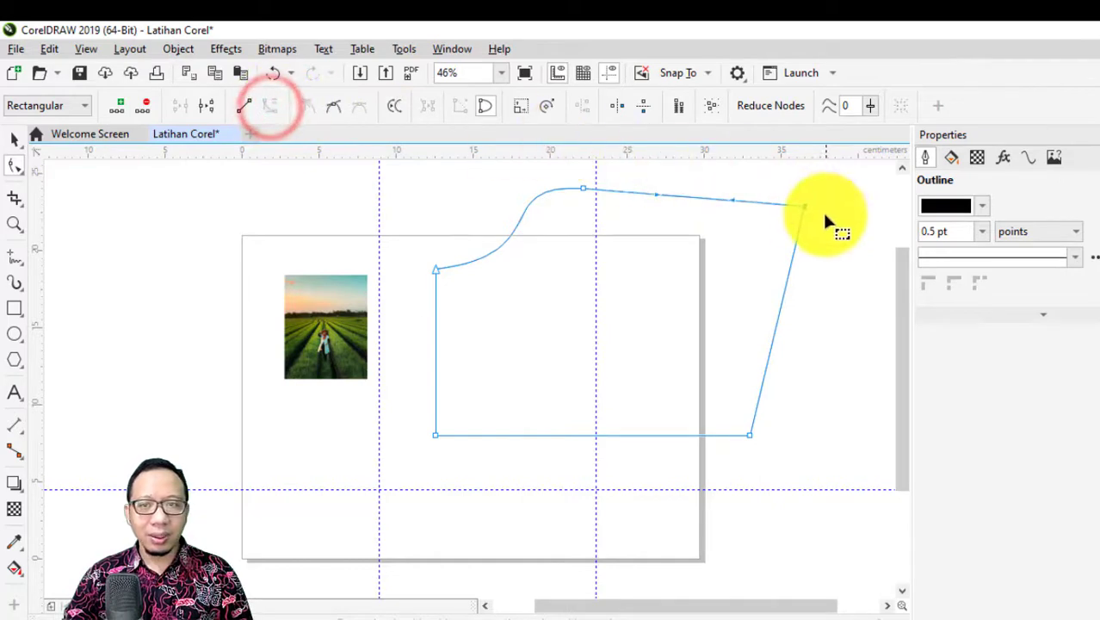
drag(740, 199, 783, 365)
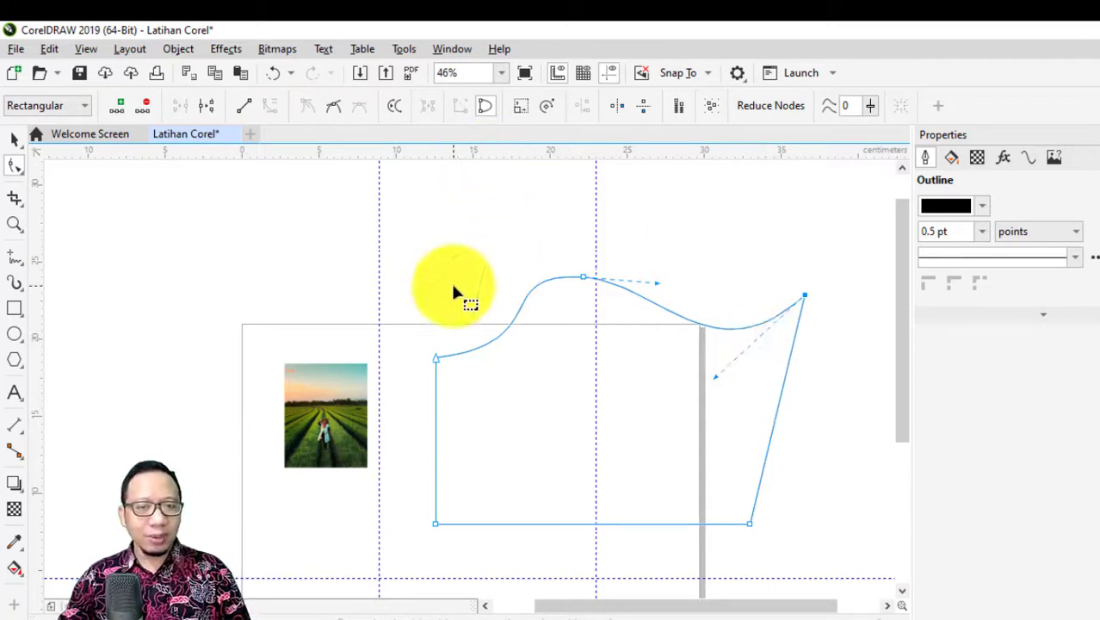
Try cropping the wavy shape to an area about 17.6 × 22 cm and selecting the cropped shape with the Pick tool
click(13, 199)
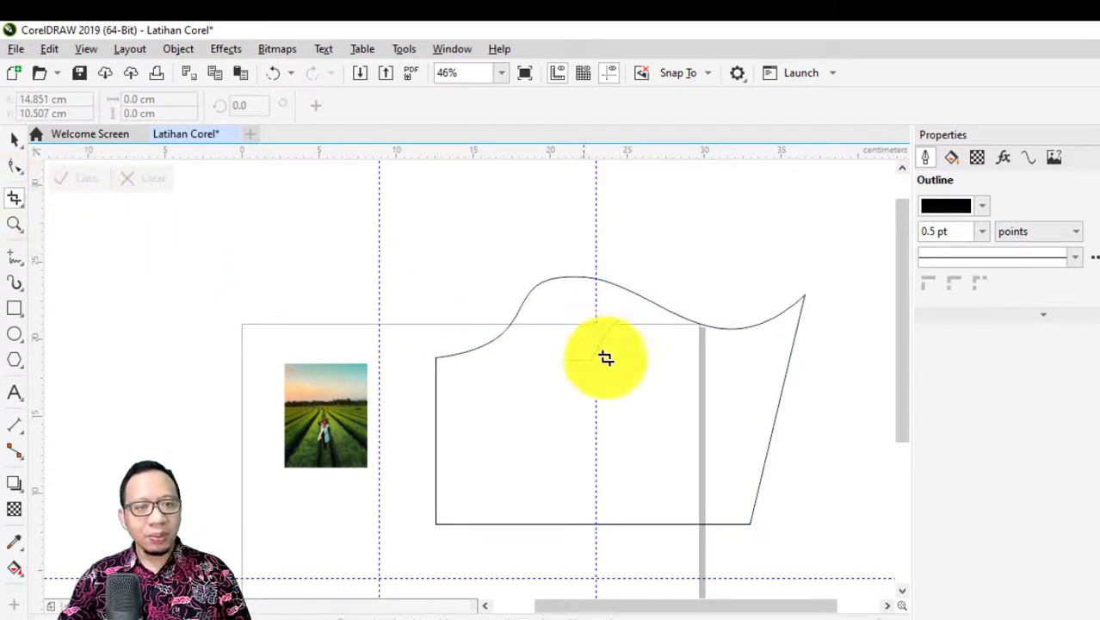
drag(385, 255, 657, 560)
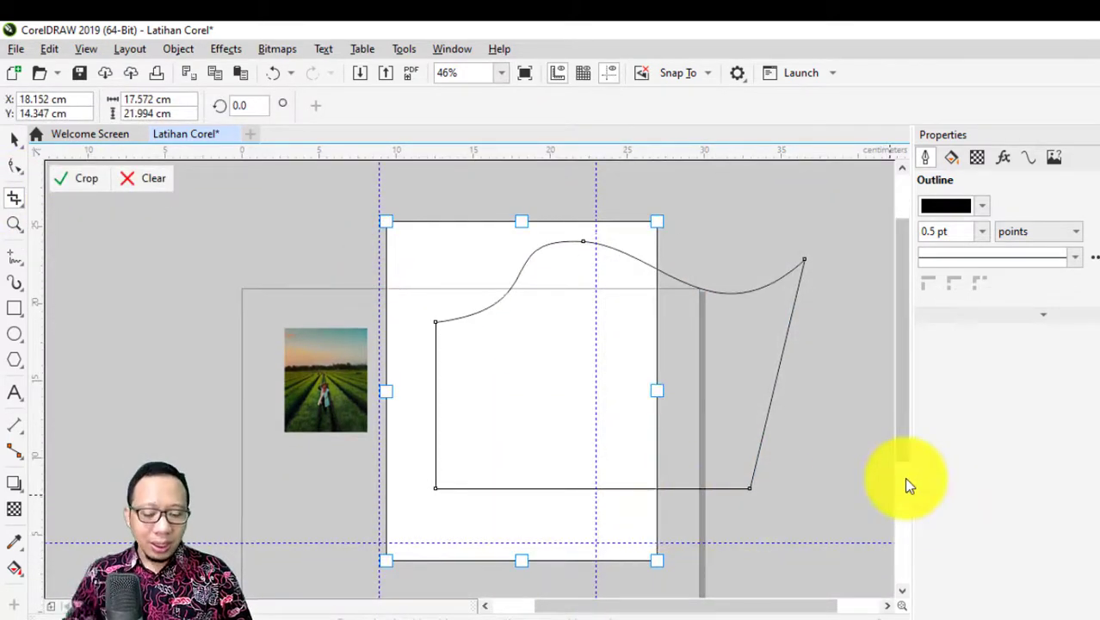
key(Delete)
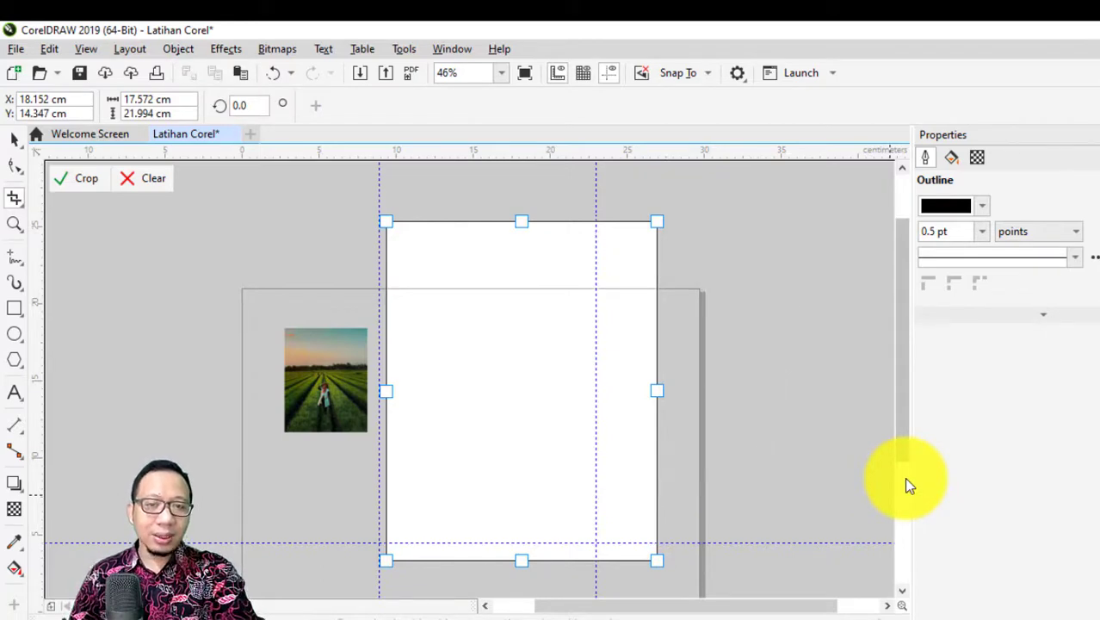
key(ctrl+z)
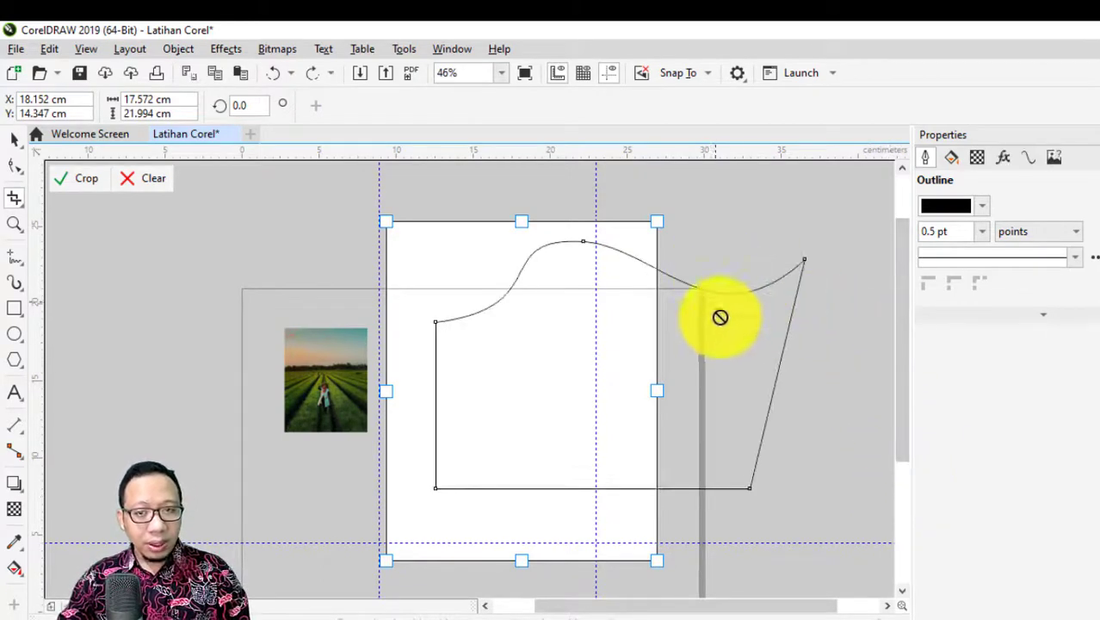
click(72, 183)
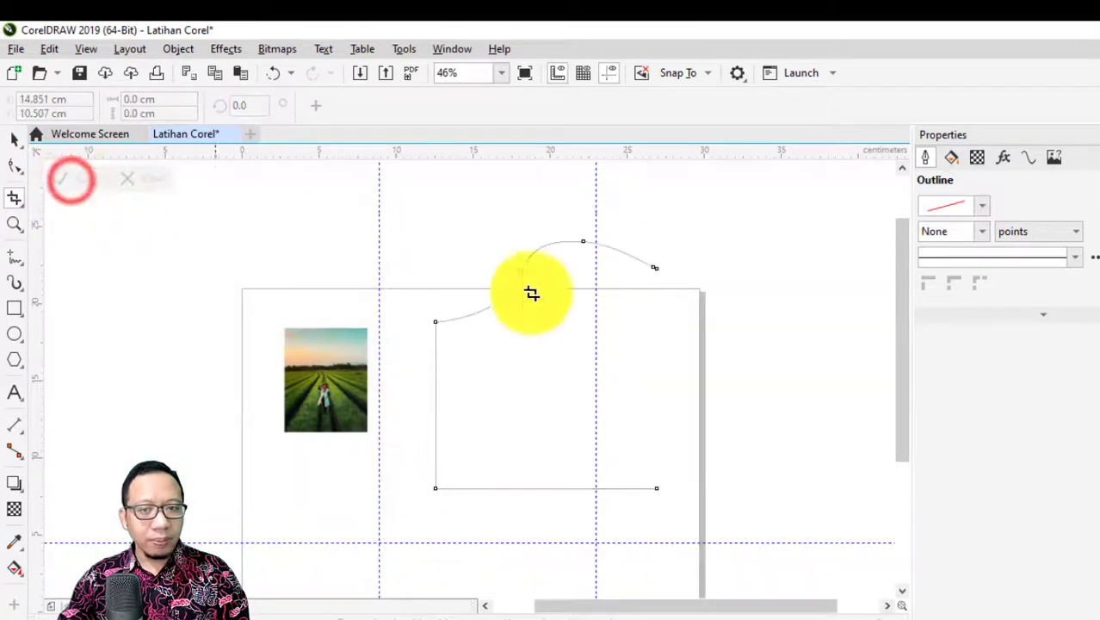
click(626, 327)
click(725, 313)
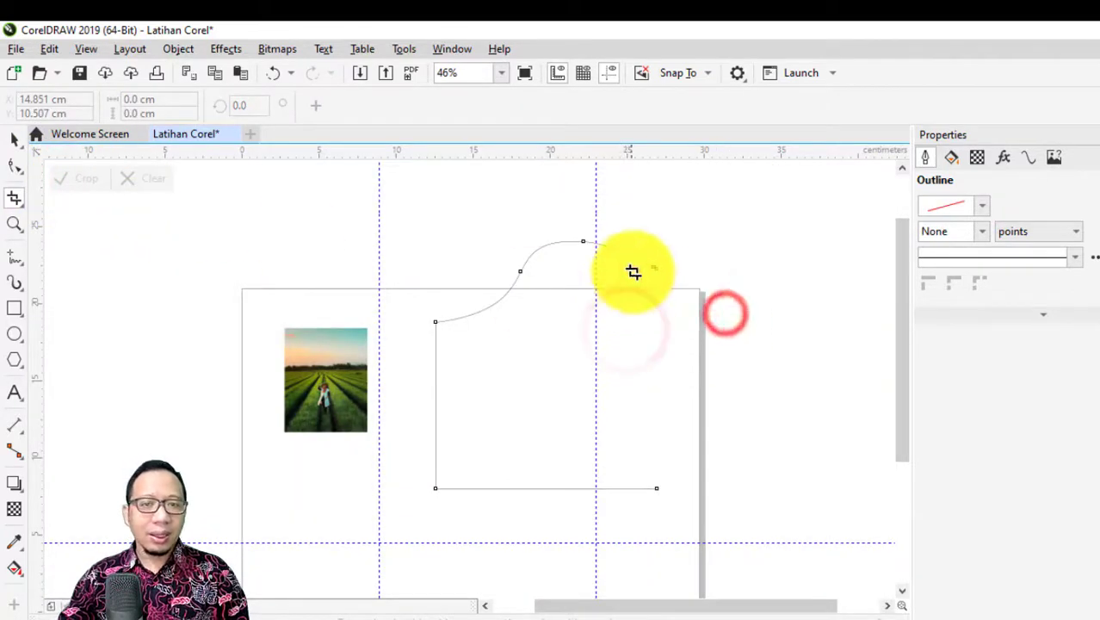
click(662, 238)
click(12, 138)
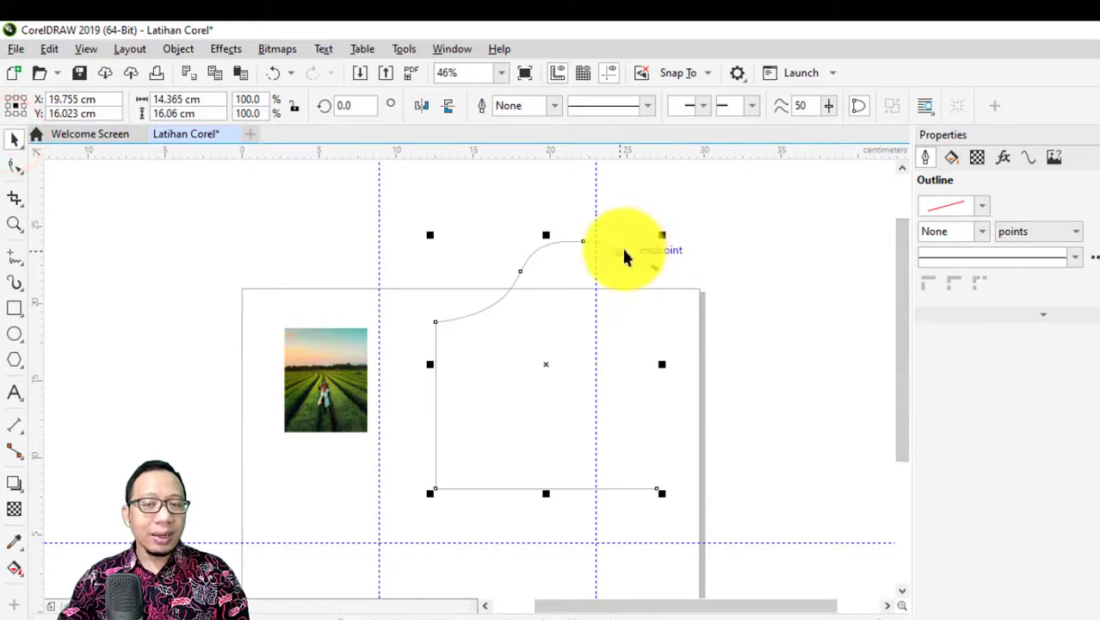
mouse_move(625, 251)
mouse_down()
mouse_move(565, 169)
mouse_move(639, 242)
mouse_up()
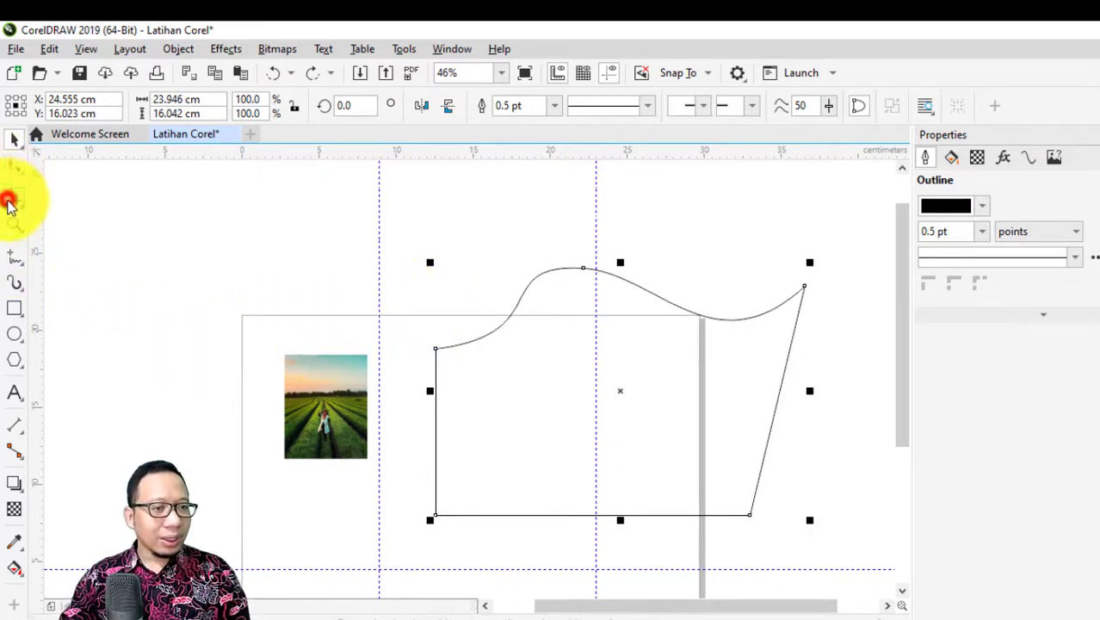
Cut the wavy shape with the Knife tool along a steep slanted line through its right part, and delete the cut-off right piece
click(9, 202)
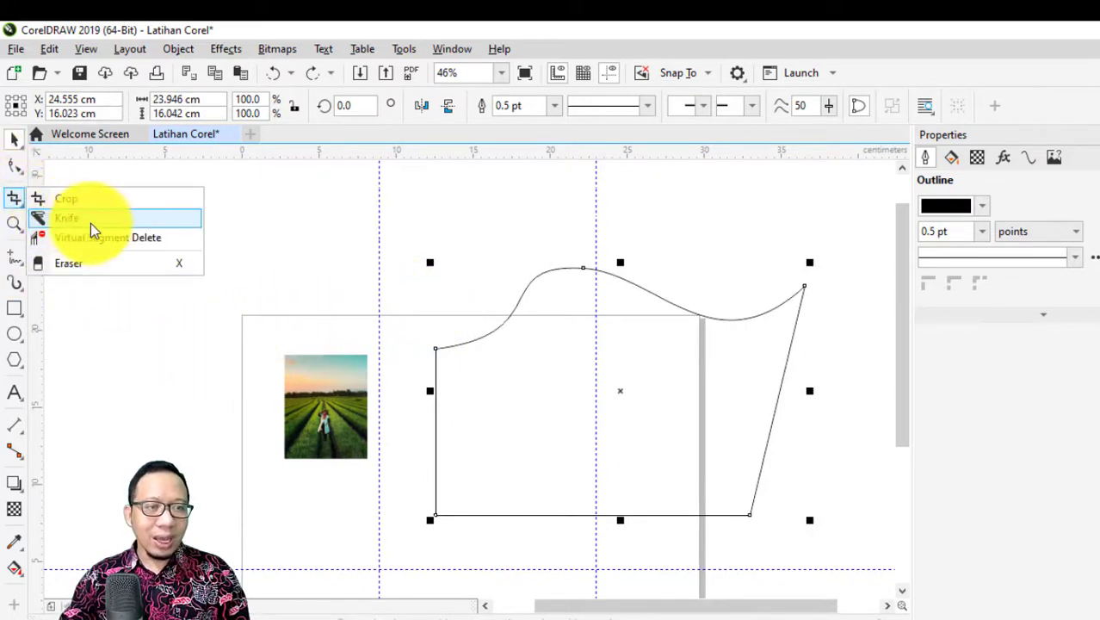
click(155, 222)
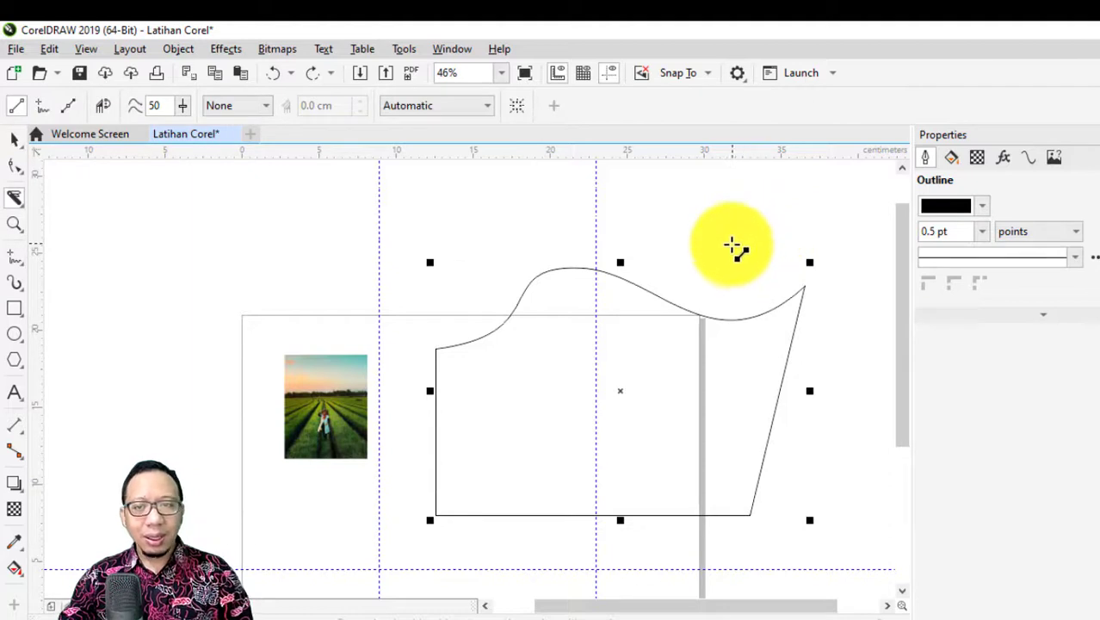
mouse_move(746, 215)
mouse_down()
mouse_move(700, 277)
mouse_move(680, 441)
mouse_move(641, 602)
mouse_move(653, 523)
mouse_move(641, 529)
mouse_up()
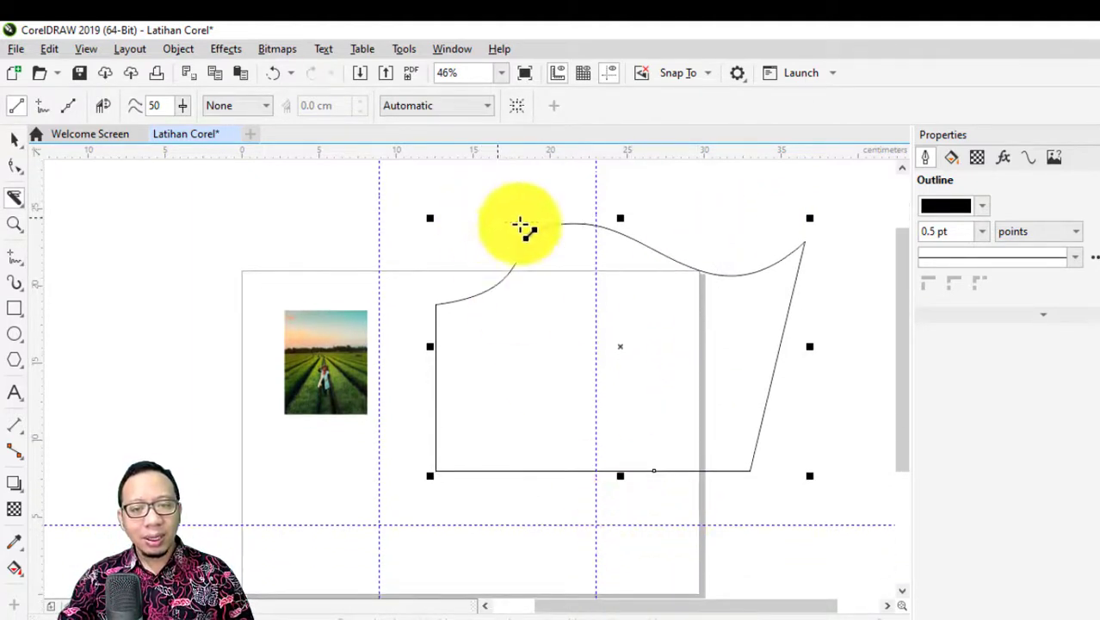
mouse_move(737, 192)
mouse_down()
mouse_move(712, 398)
mouse_move(664, 604)
mouse_move(717, 469)
mouse_move(685, 465)
mouse_up()
scroll(705, 388, up, 3)
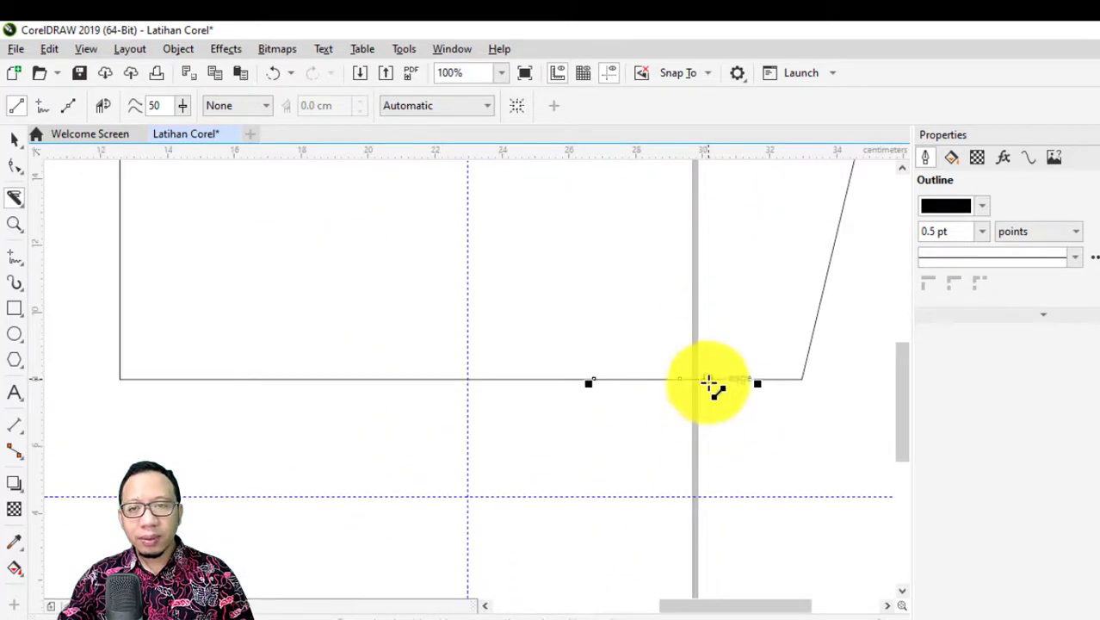
scroll(707, 384, down, 3)
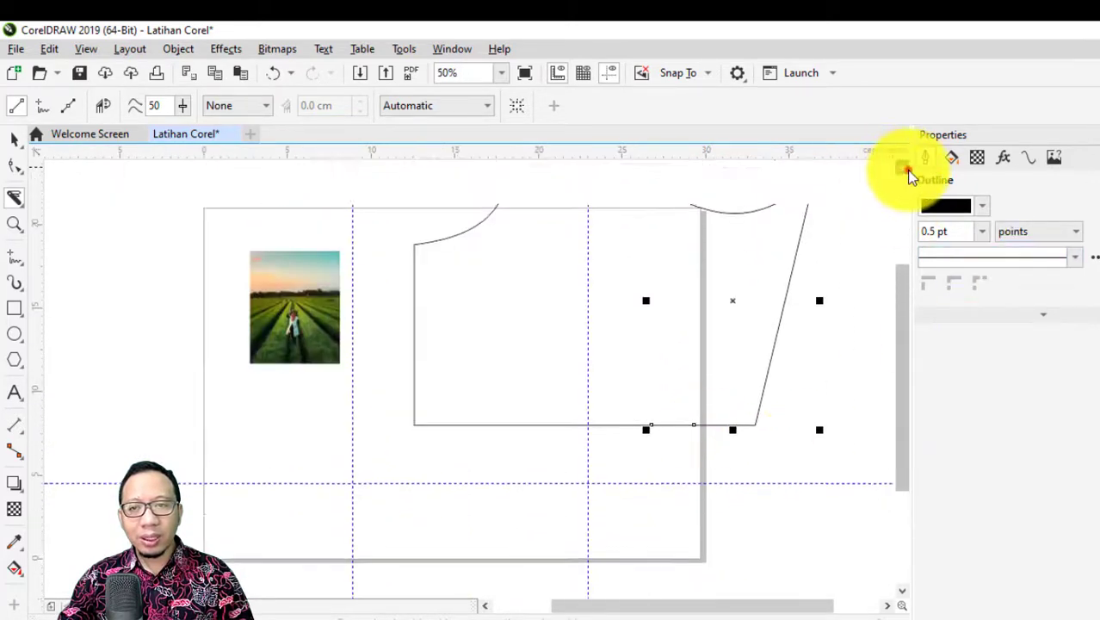
click(907, 168)
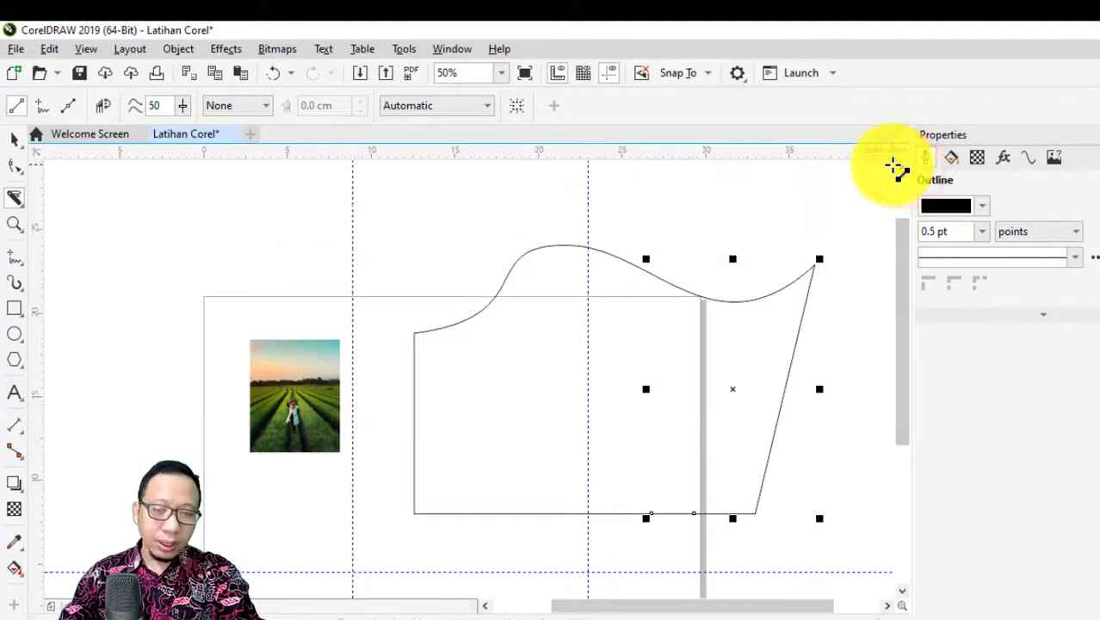
key(Delete)
Slice the remaining wavy shape along a second slanted line further left, and remove the piece to the right of the cut
click(717, 224)
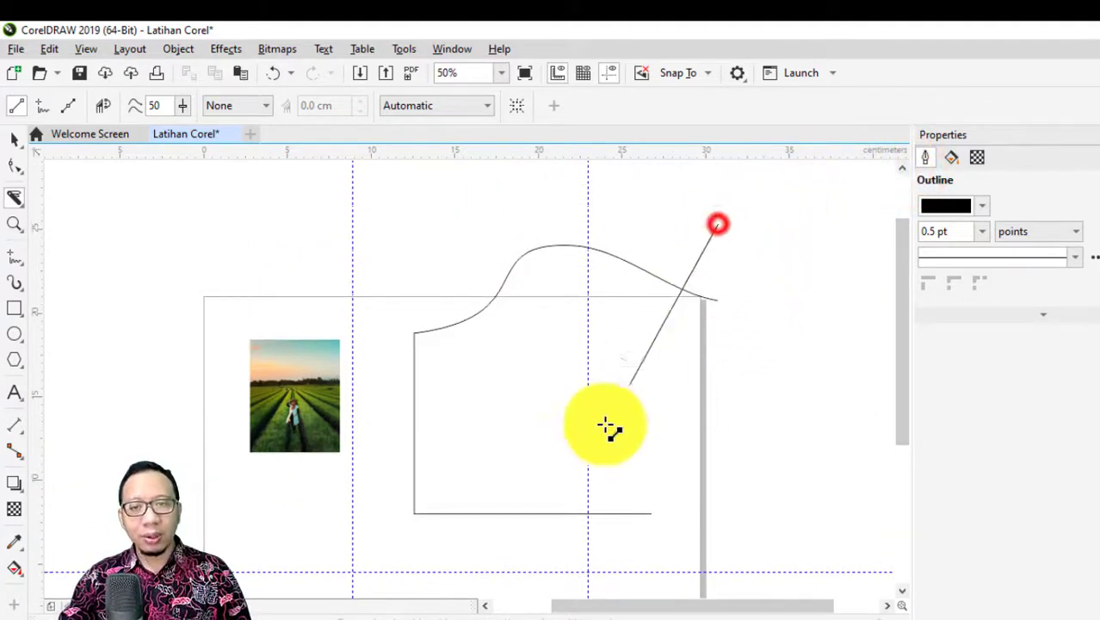
scroll(544, 490, down, 1)
click(523, 527)
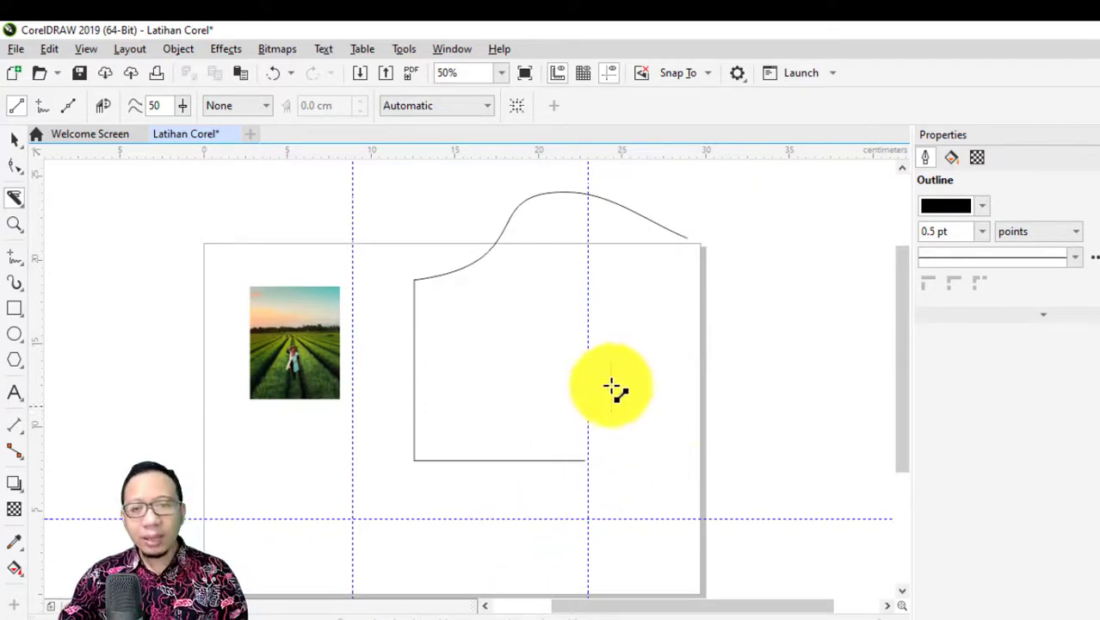
Examine the rice-field photo at different magnifications with the Zoom tool, framing close-up areas and zooming back out
click(15, 231)
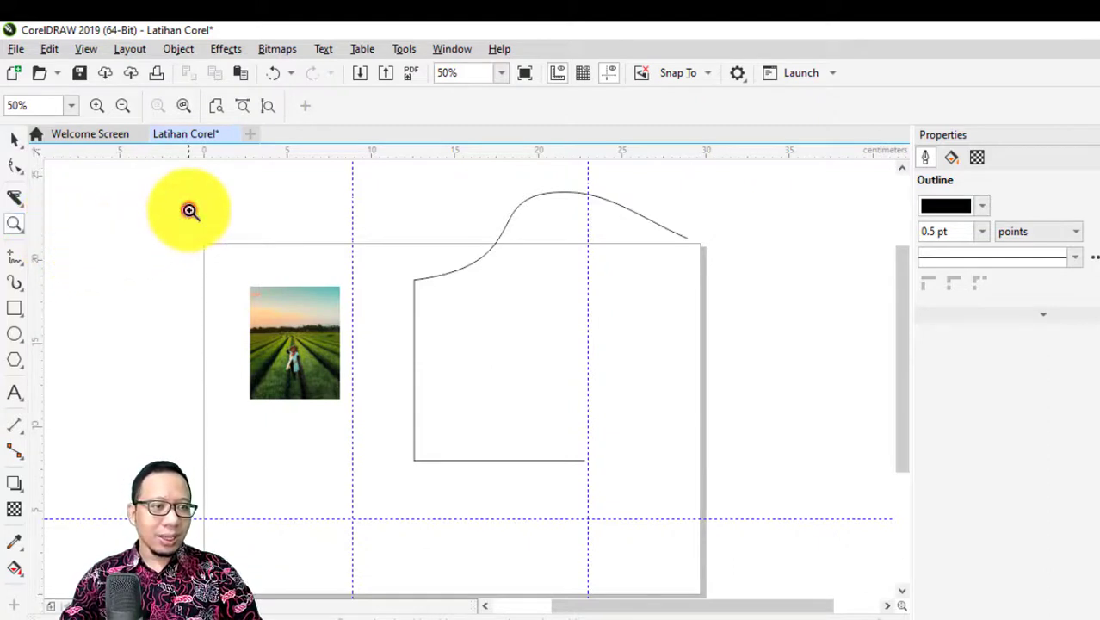
drag(416, 213, 550, 538)
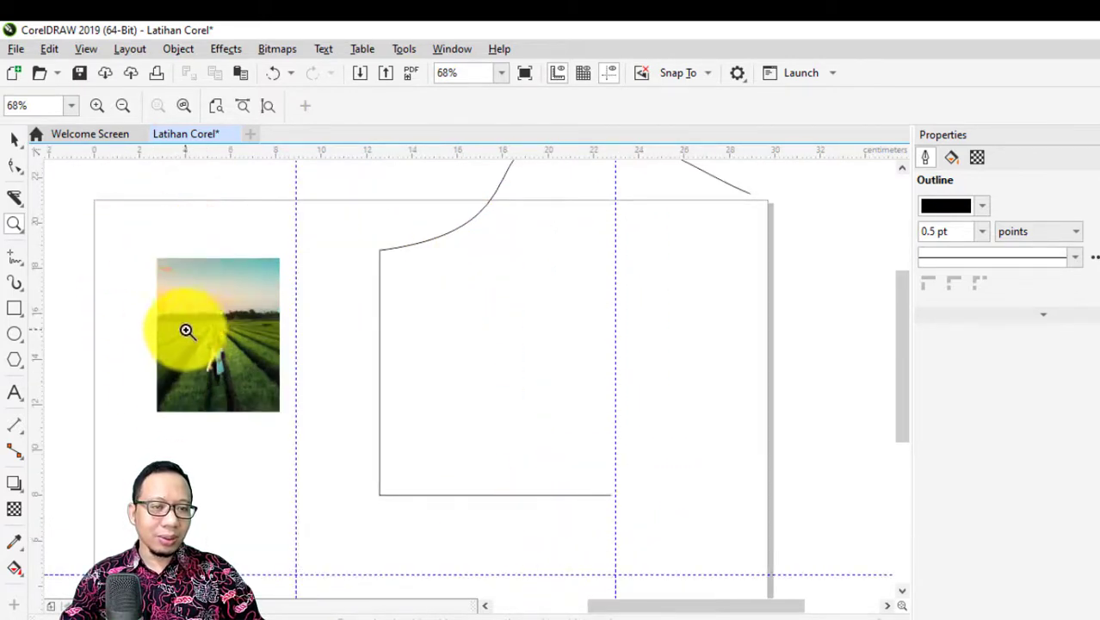
drag(186, 331, 269, 412)
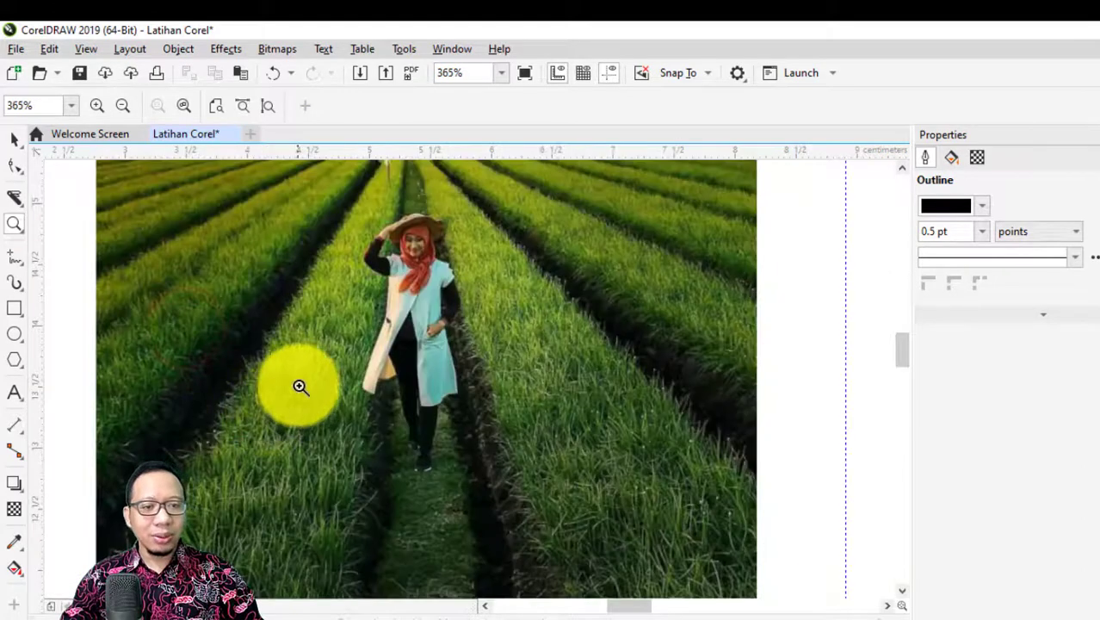
click(241, 284)
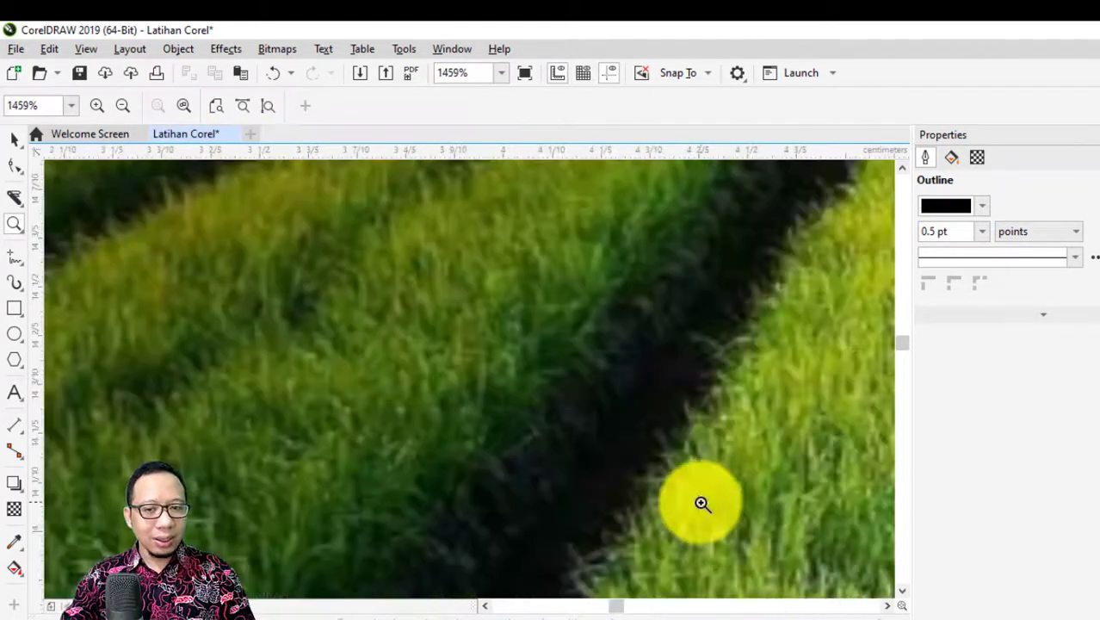
drag(701, 501, 312, 255)
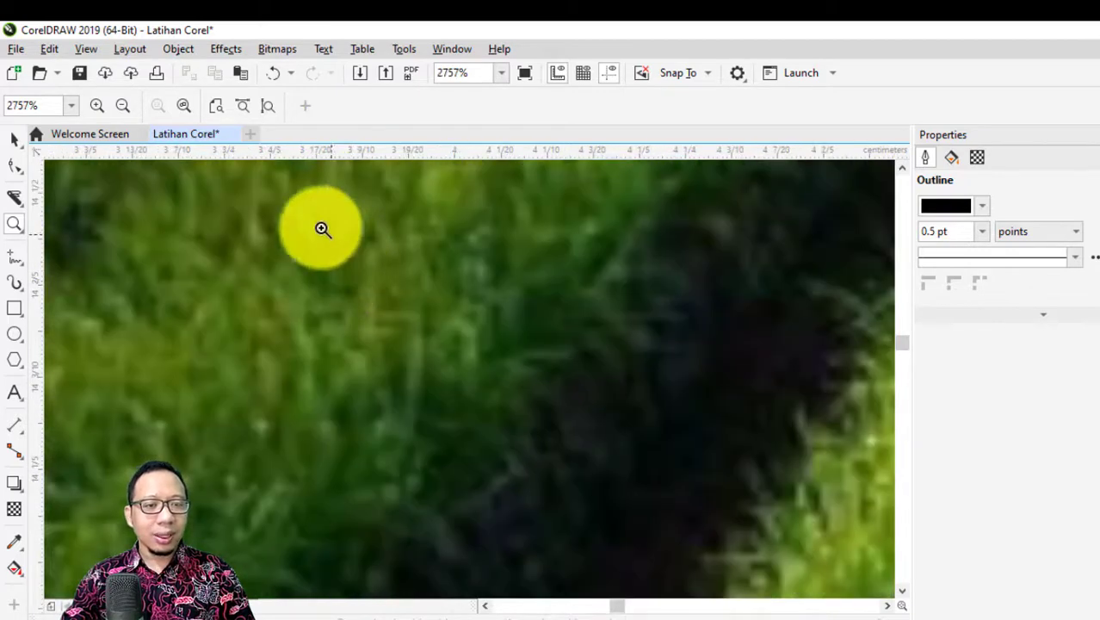
drag(170, 211, 708, 566)
drag(296, 272, 602, 487)
right_click(405, 320)
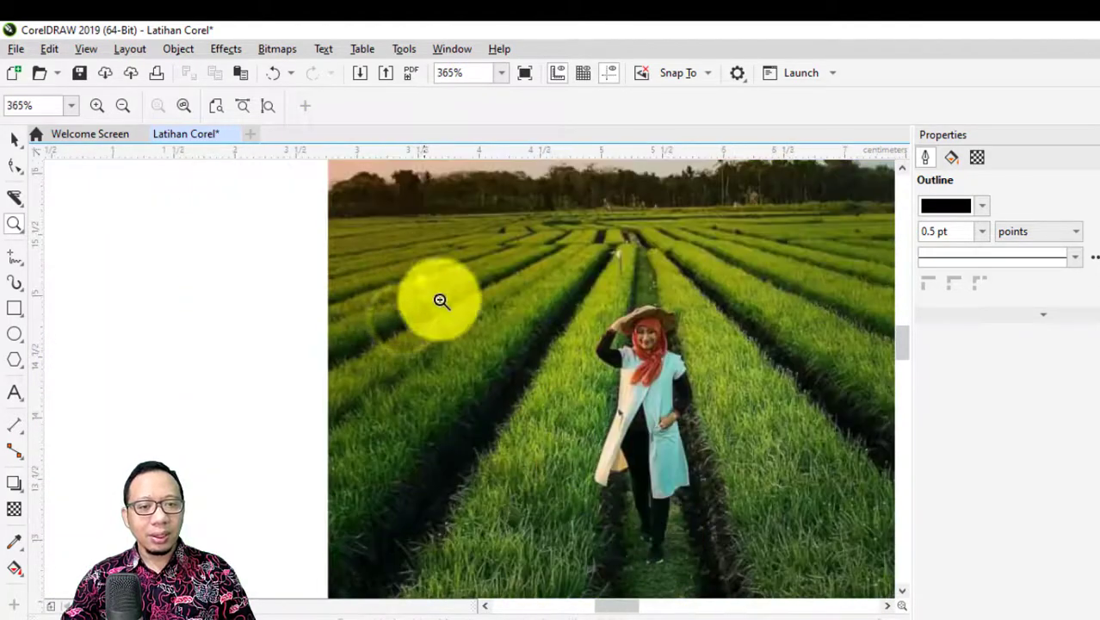
right_click(423, 276)
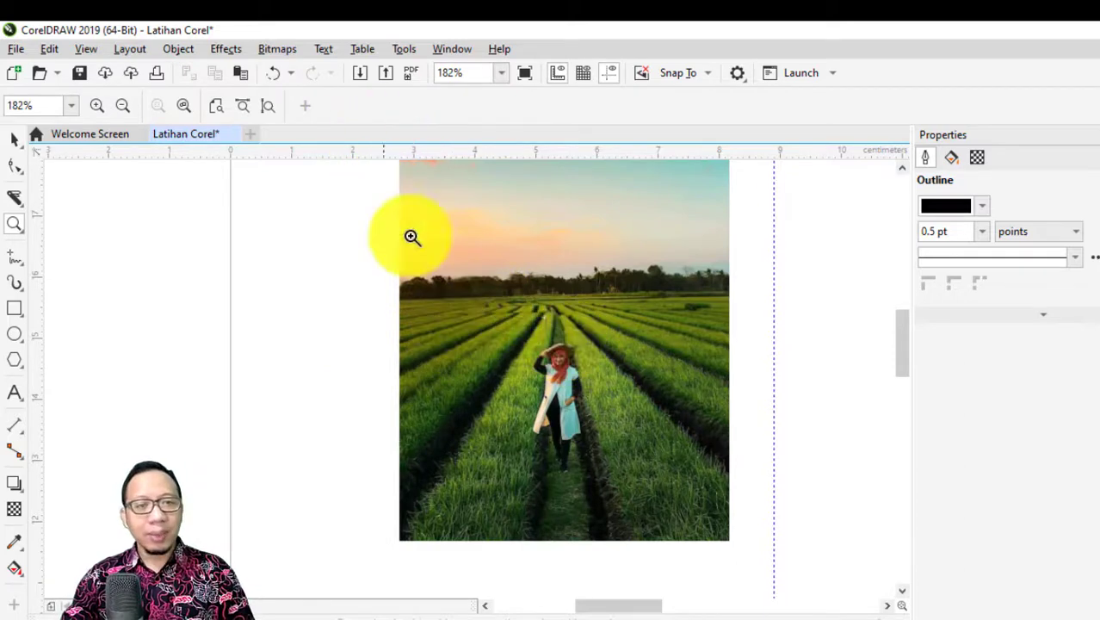
drag(472, 307, 685, 507)
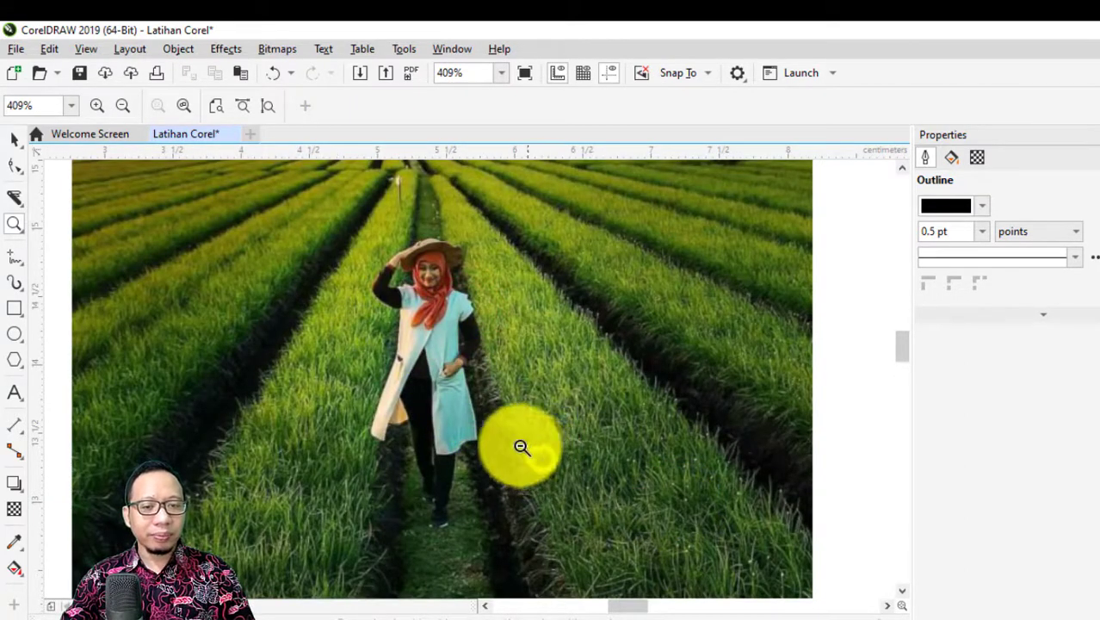
drag(542, 457, 192, 232)
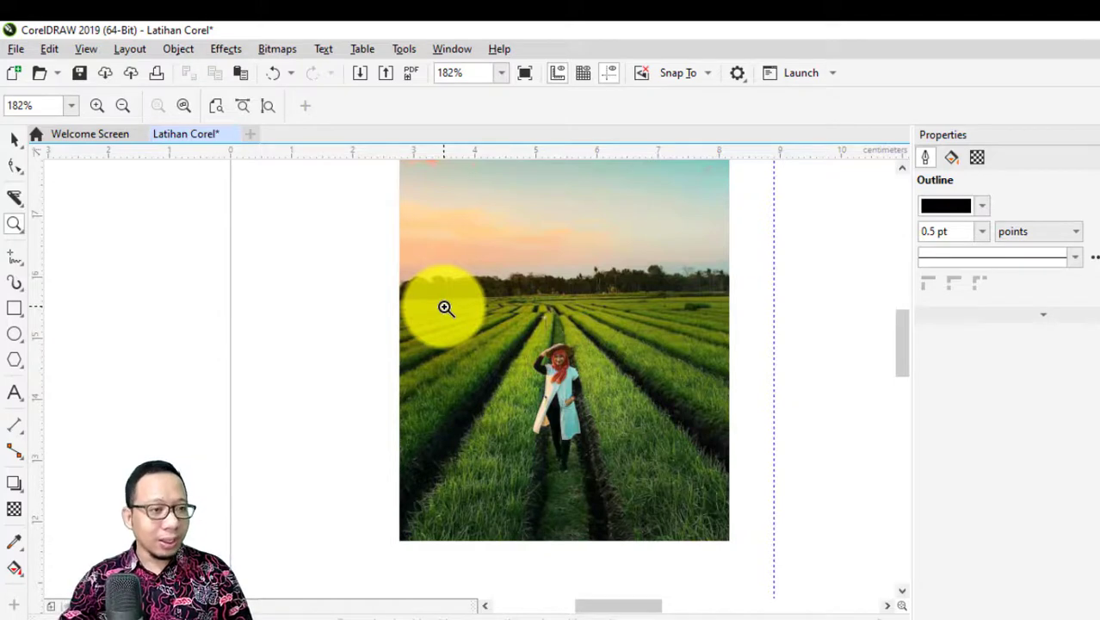
Try the Freehand tool with a looping scribble about 12.5 × 4.8 cm across the photo, and delete the scribble
click(12, 257)
click(66, 274)
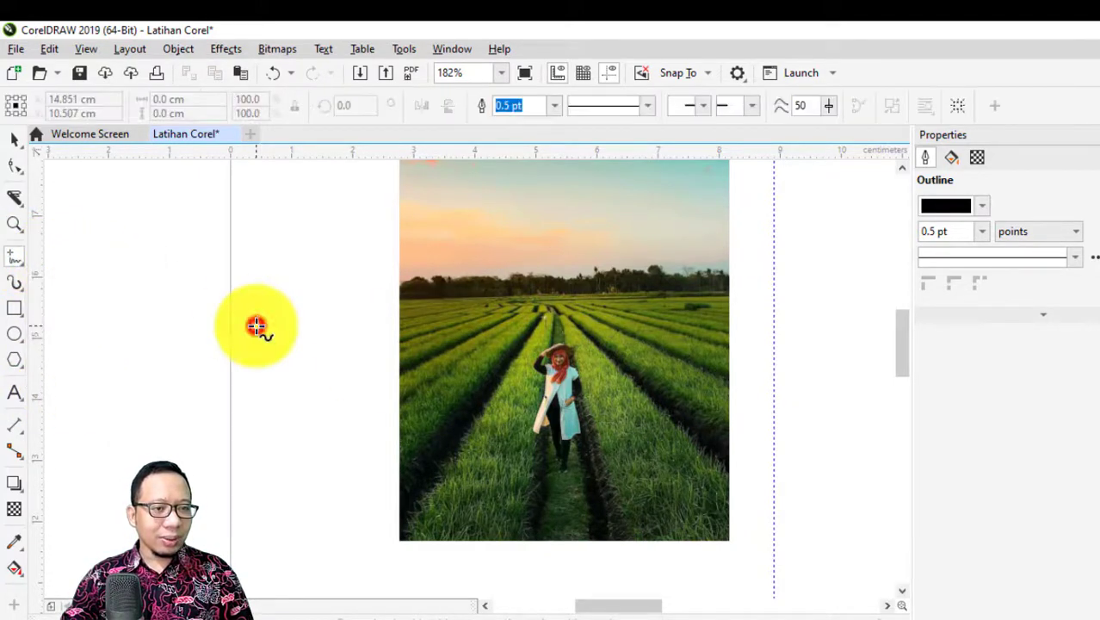
mouse_move(257, 325)
mouse_down()
mouse_move(388, 437)
mouse_move(724, 235)
mouse_move(597, 460)
mouse_up()
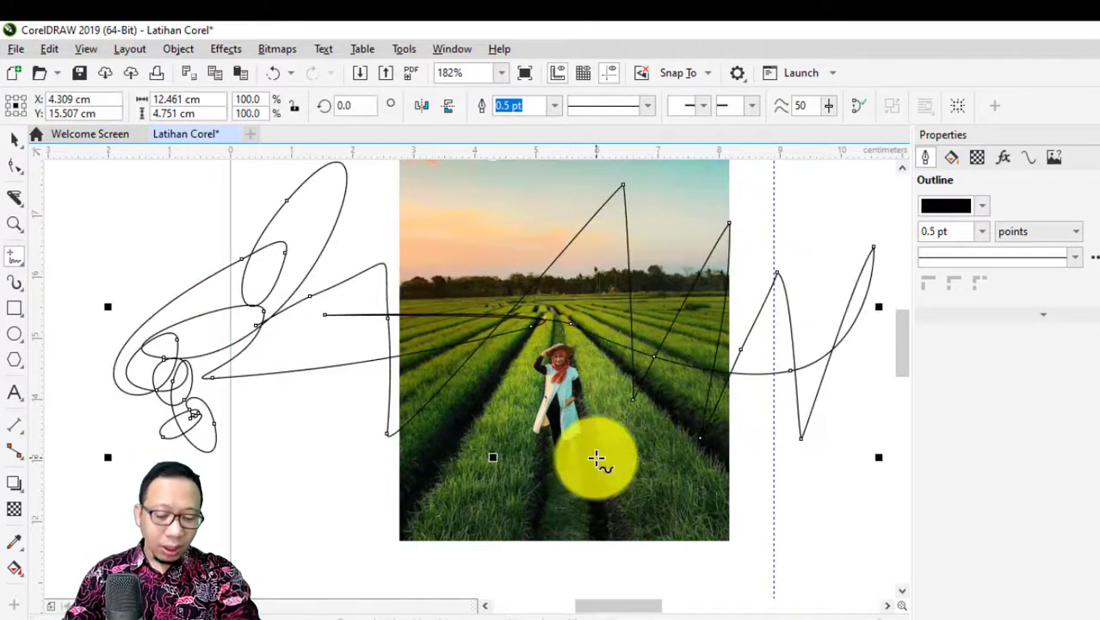
key(Delete)
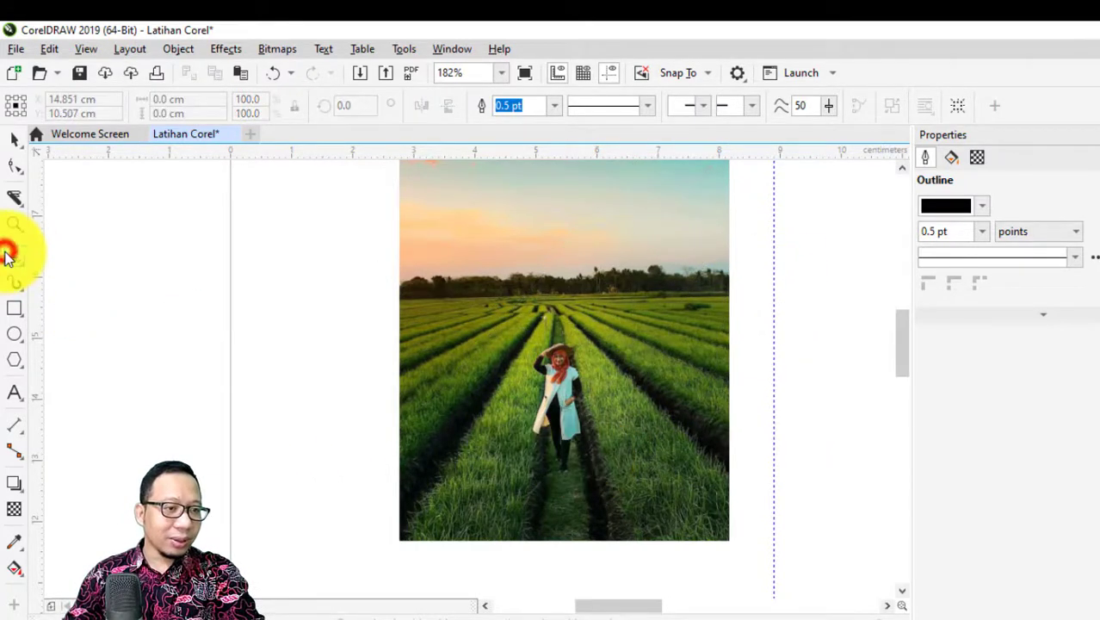
Try drawing an outline of straight segments beside the photo's left edge with the Pen tool
click(6, 256)
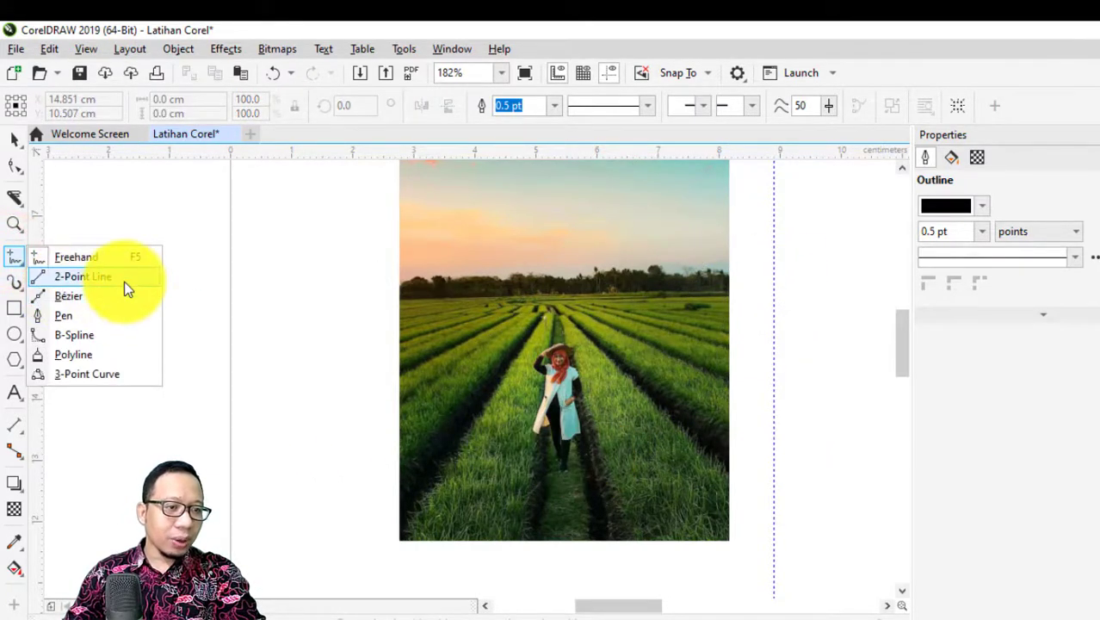
click(118, 316)
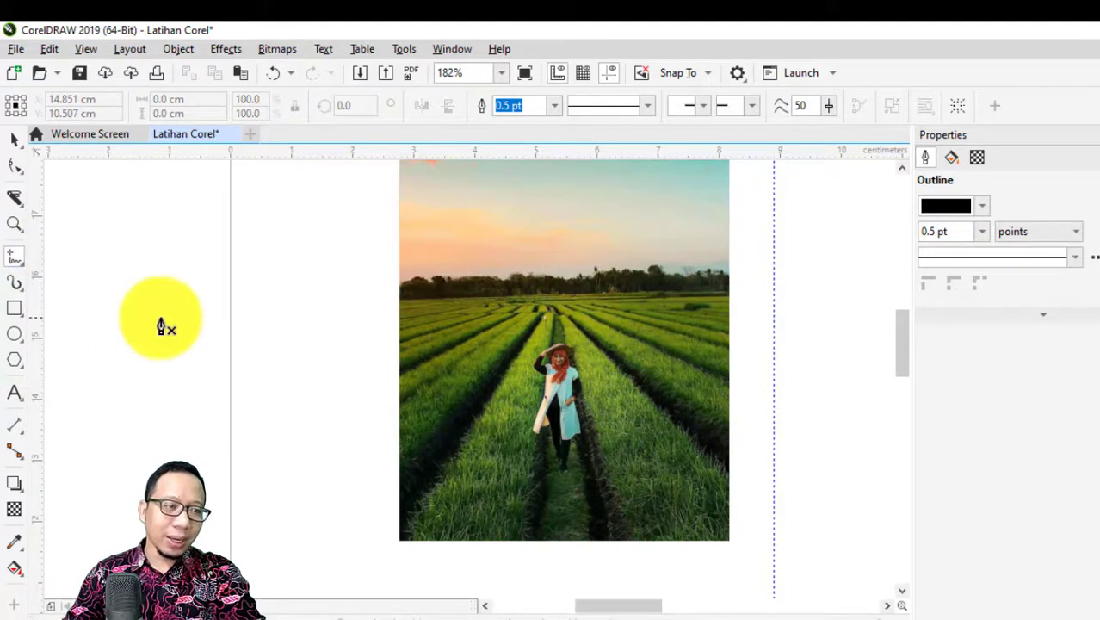
click(235, 316)
click(332, 297)
click(339, 342)
click(345, 441)
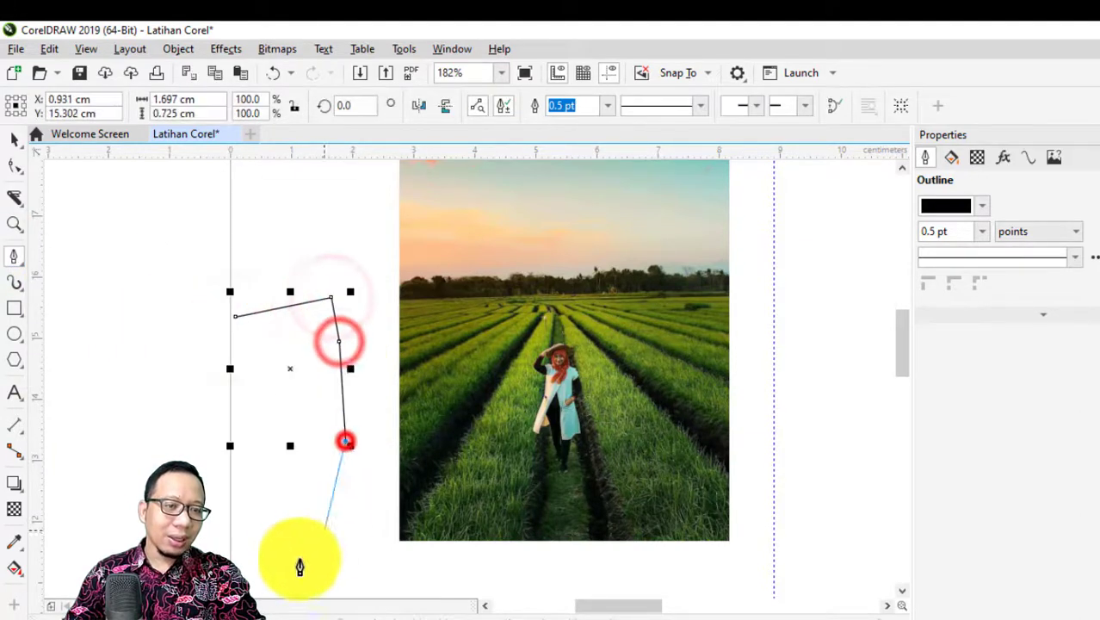
click(249, 552)
click(152, 444)
click(181, 312)
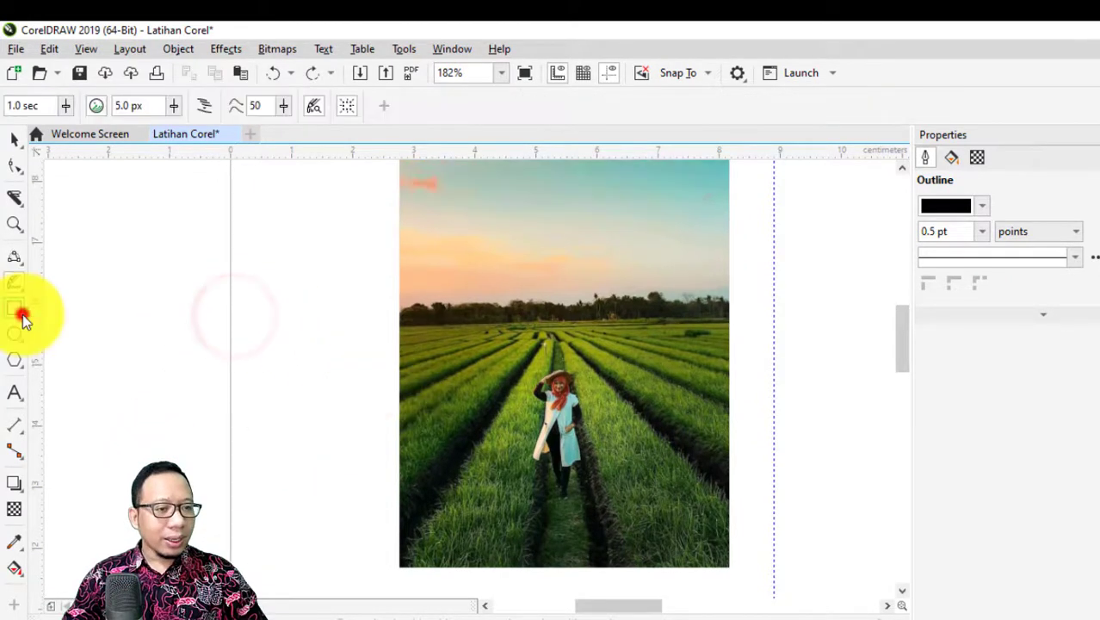
Draw a rectangle about 4.8 × 3.5 cm over the photo's left edge and an overlapping ellipse about 5.8 × 5.4 cm
click(15, 309)
click(47, 308)
drag(165, 261, 460, 480)
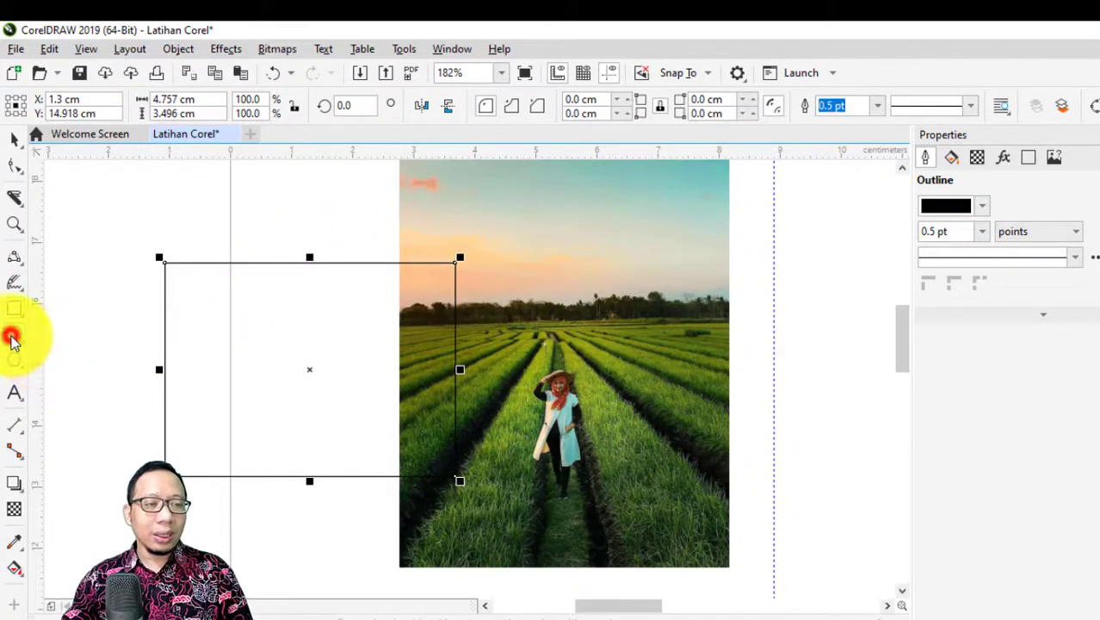
click(41, 336)
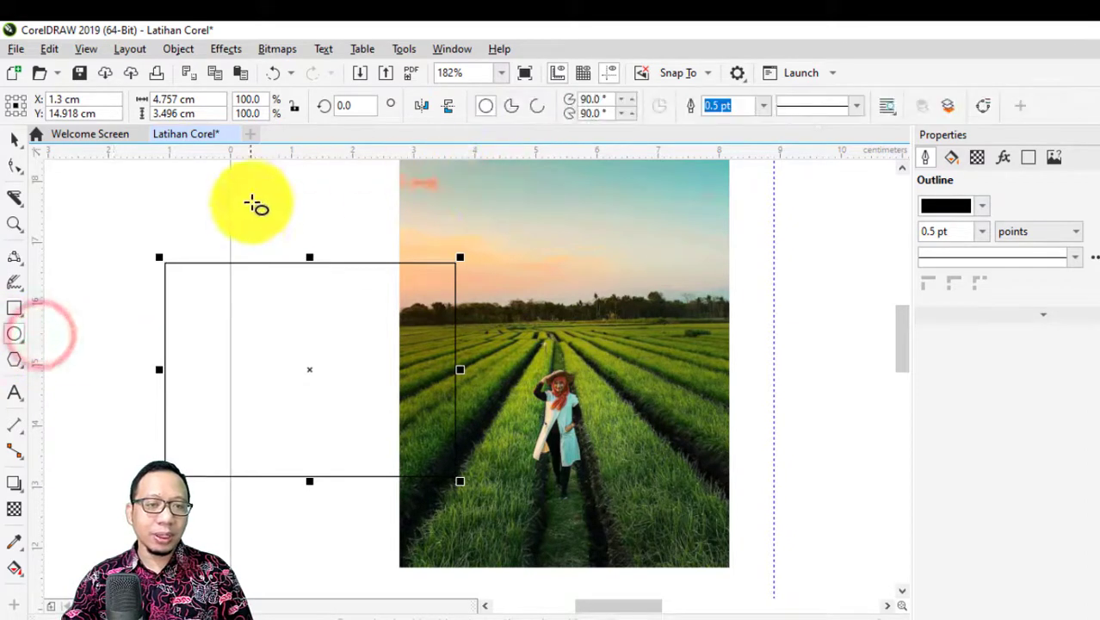
drag(256, 195, 609, 522)
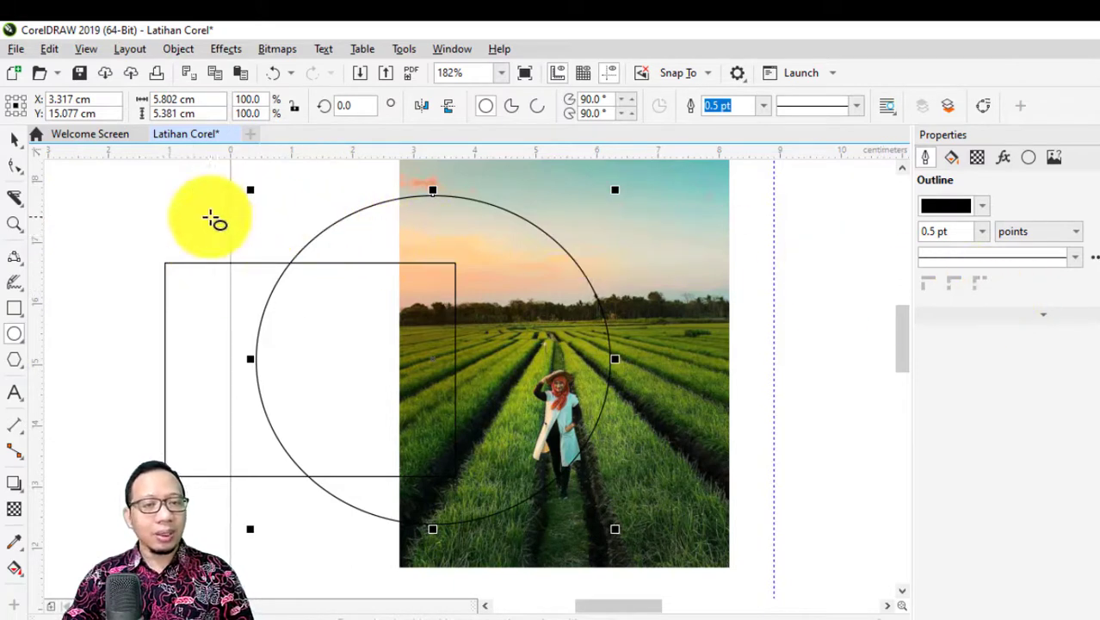
Draw a square about 5.8 cm wide above the first rectangle, and move it over the left end of the wavy curve
scroll(211, 219, up, 3)
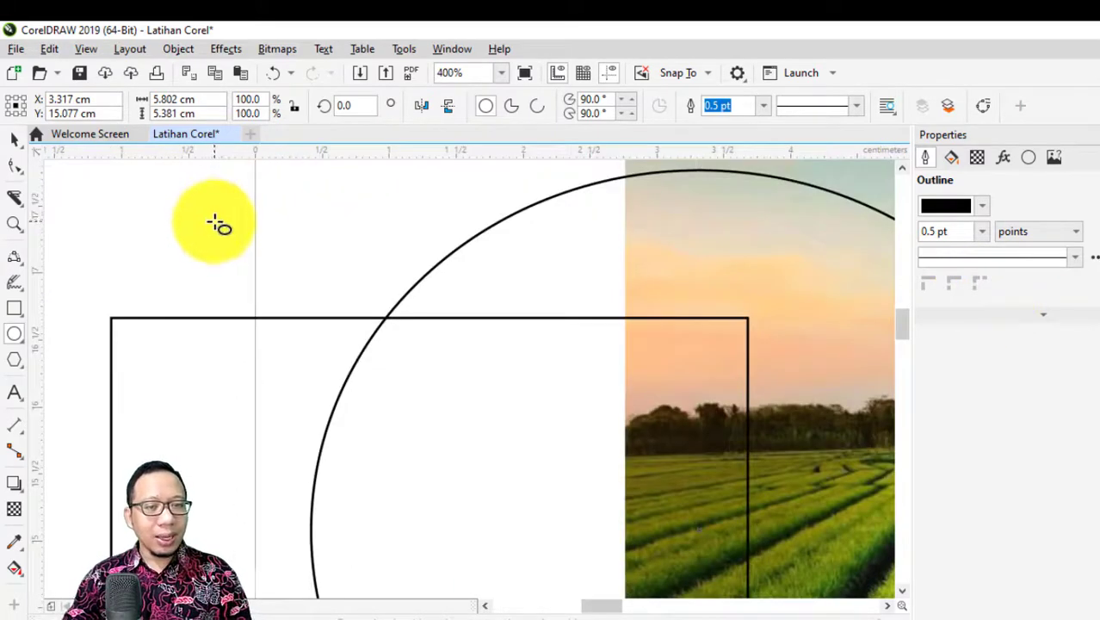
scroll(215, 224, down, 4)
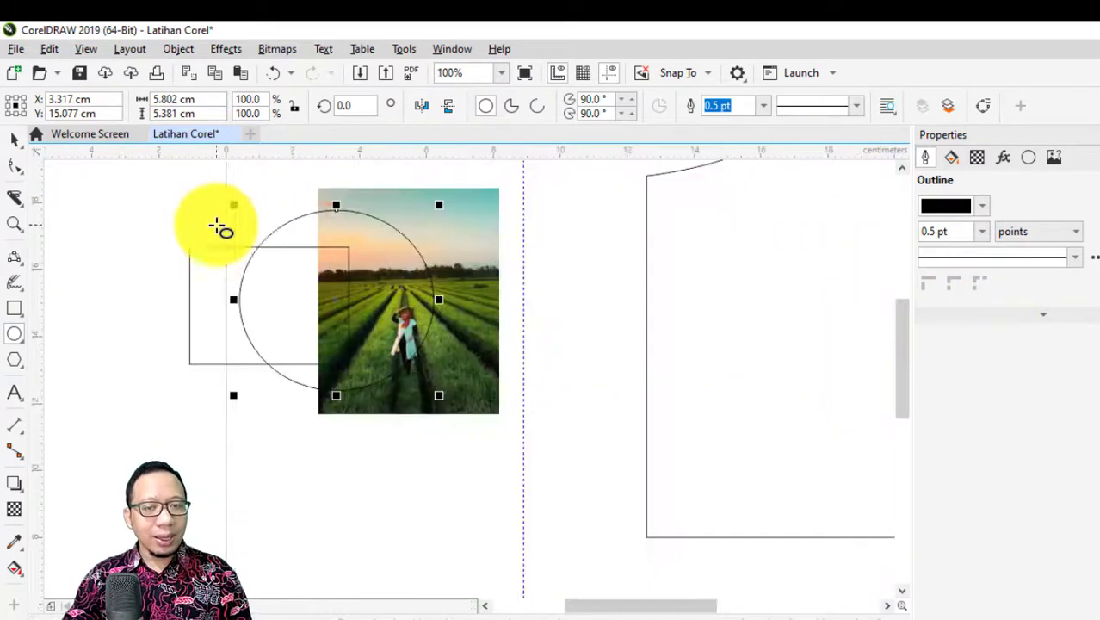
click(900, 168)
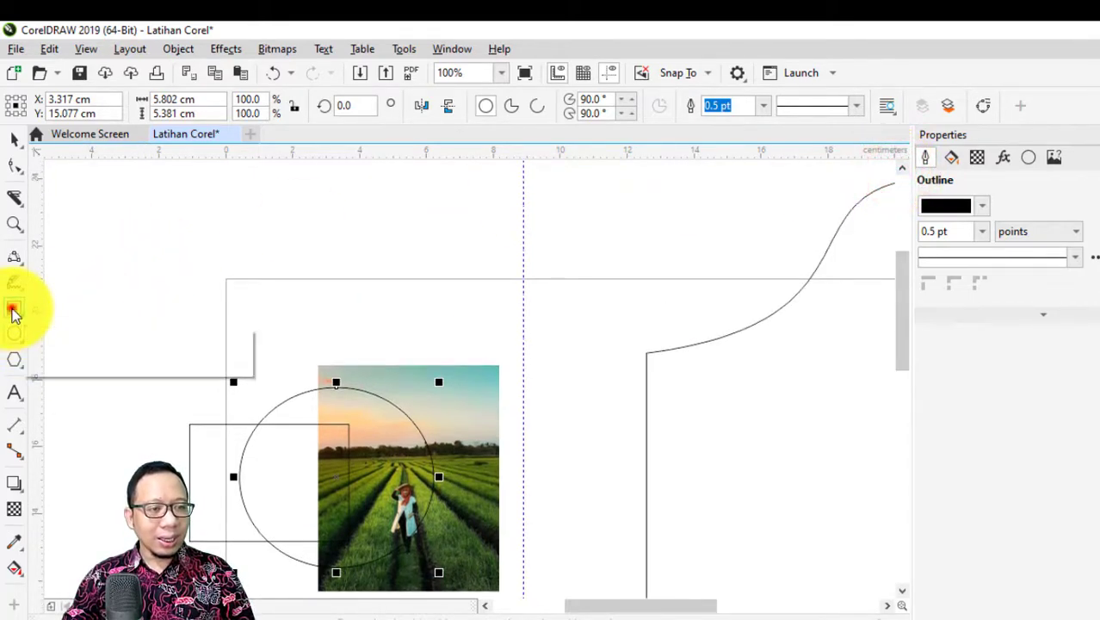
click(14, 310)
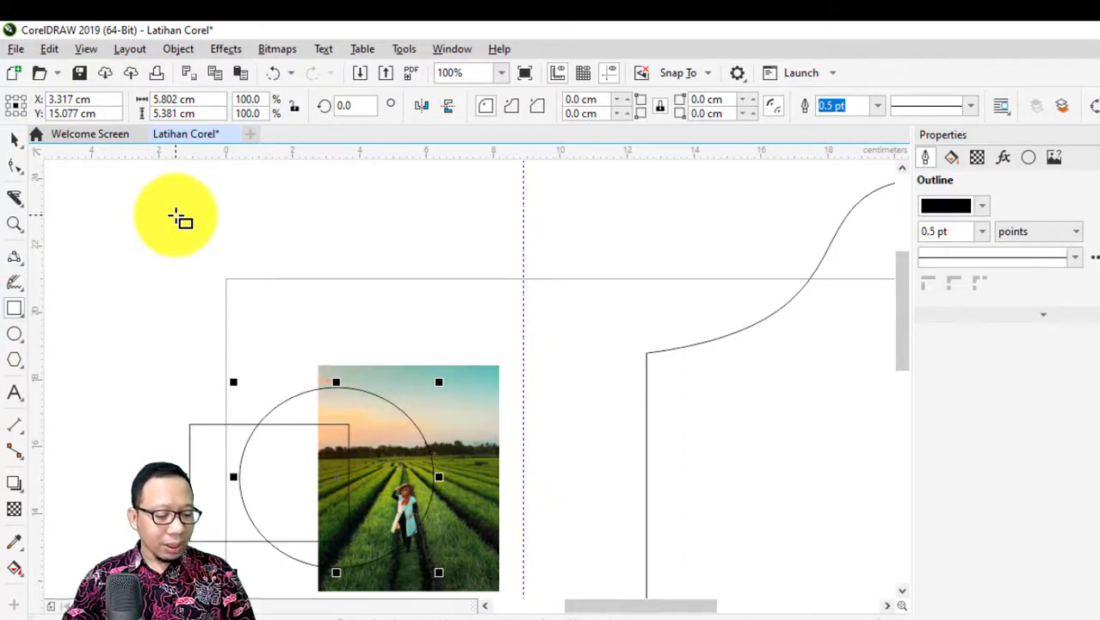
drag(176, 215, 395, 302)
mouse_move(378, 268)
mouse_down()
mouse_move(344, 241)
mouse_move(374, 271)
mouse_up()
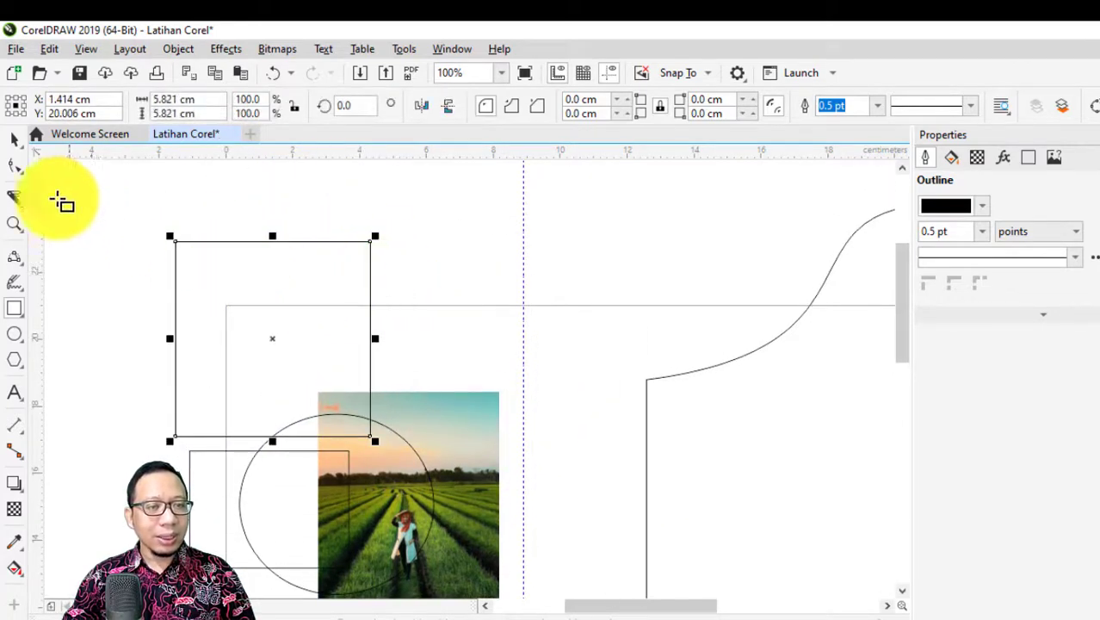
click(12, 141)
drag(314, 305, 734, 230)
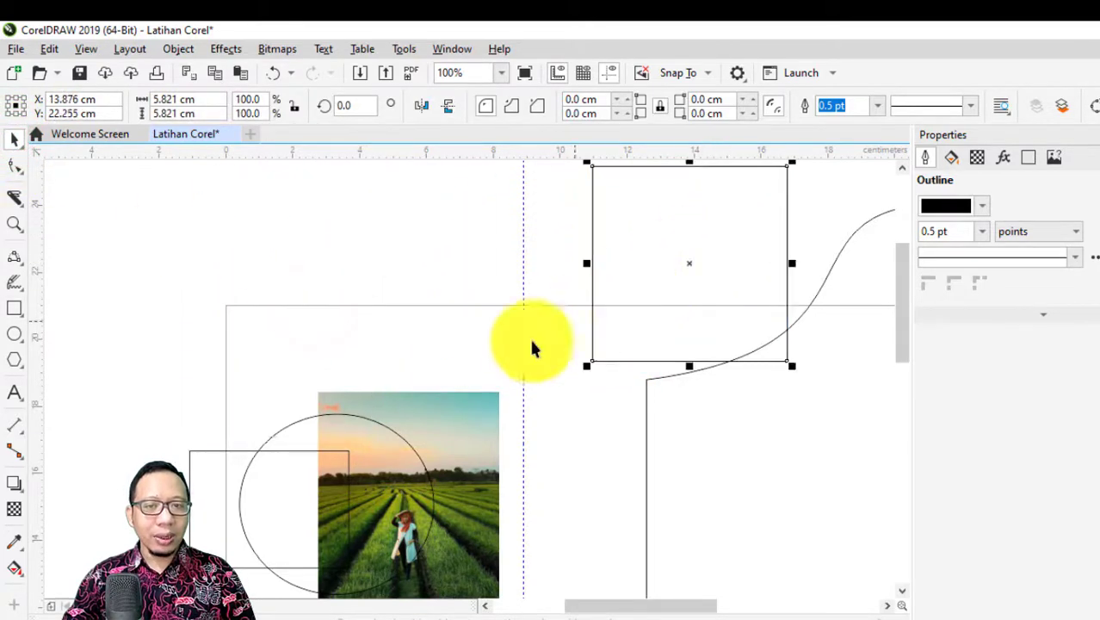
Draw a circle about 5.9 cm in diameter directly above the existing ellipse
click(22, 335)
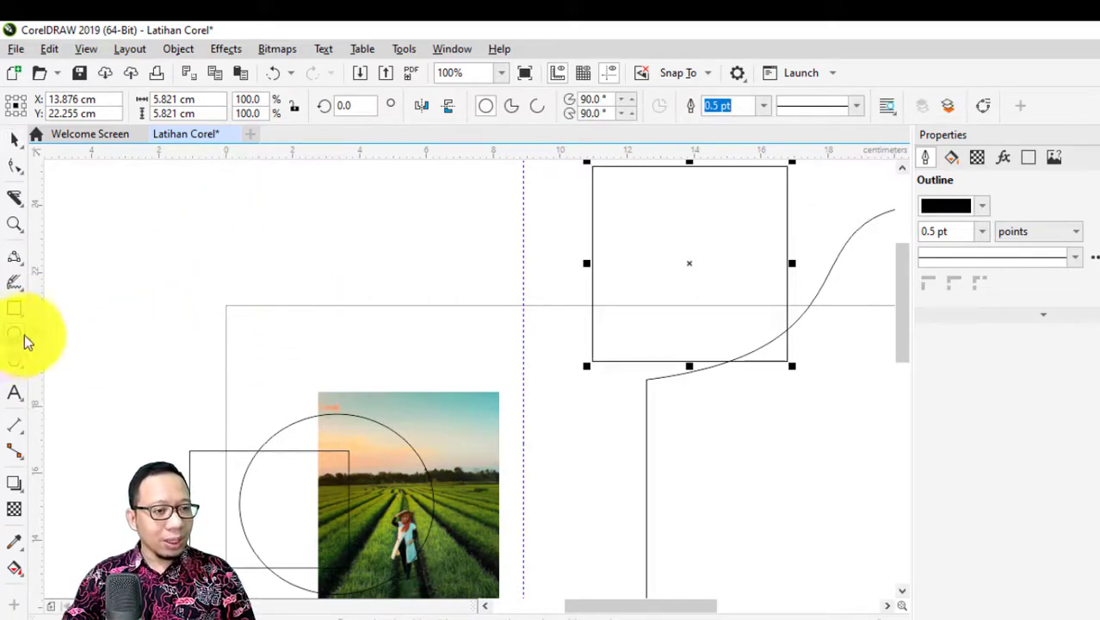
drag(234, 211, 402, 403)
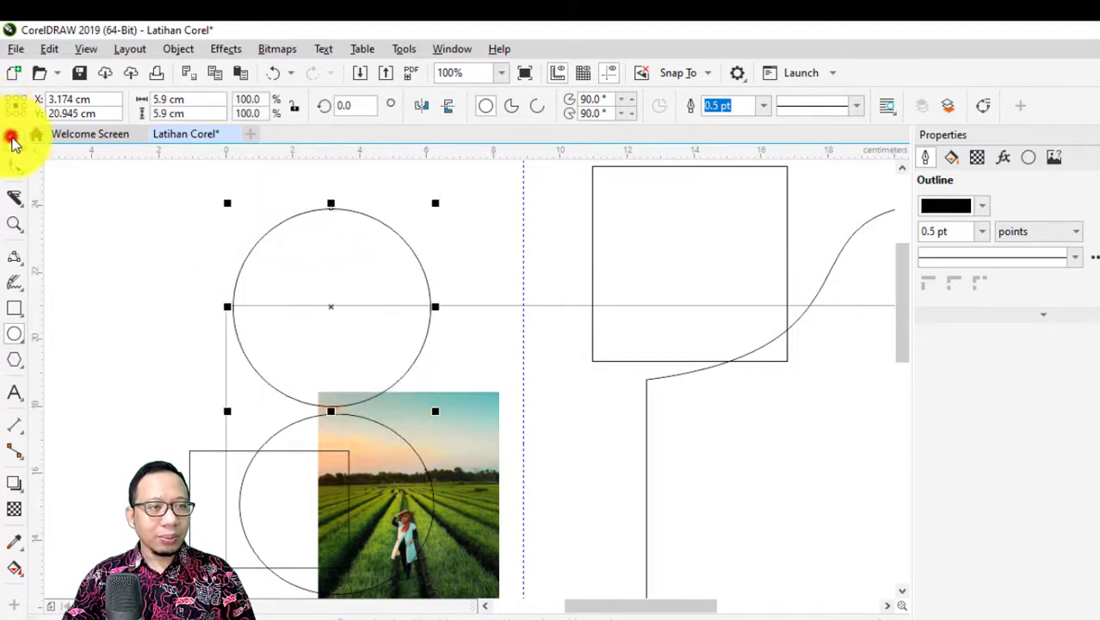
Move the upper circle over the left side of the square and enlarge it to about 6.4 cm in diameter
click(541, 283)
click(394, 293)
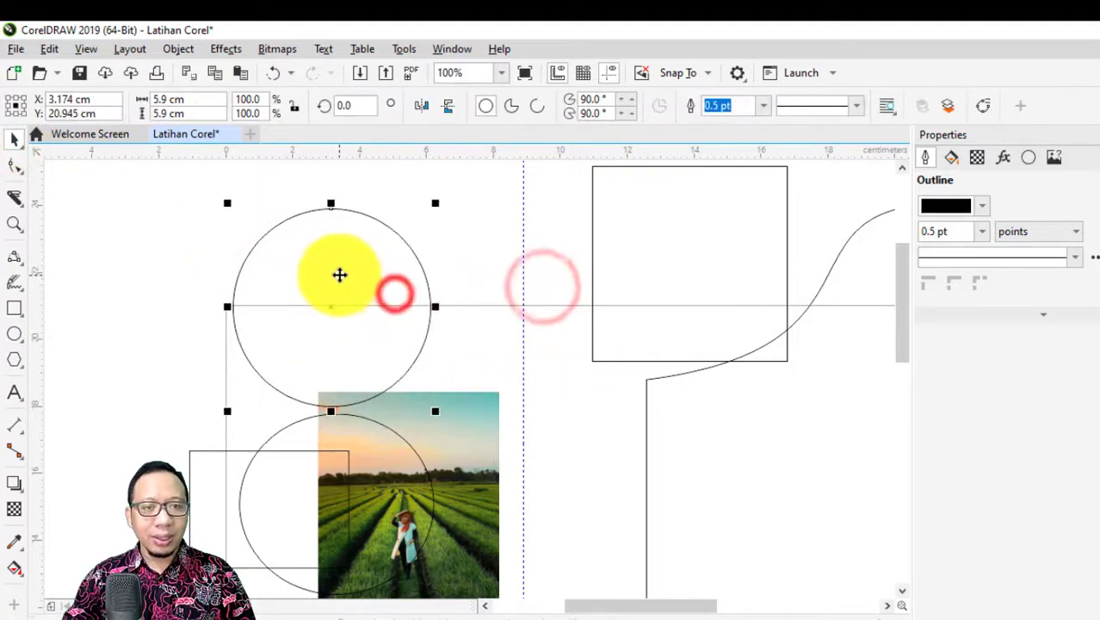
drag(335, 272, 595, 234)
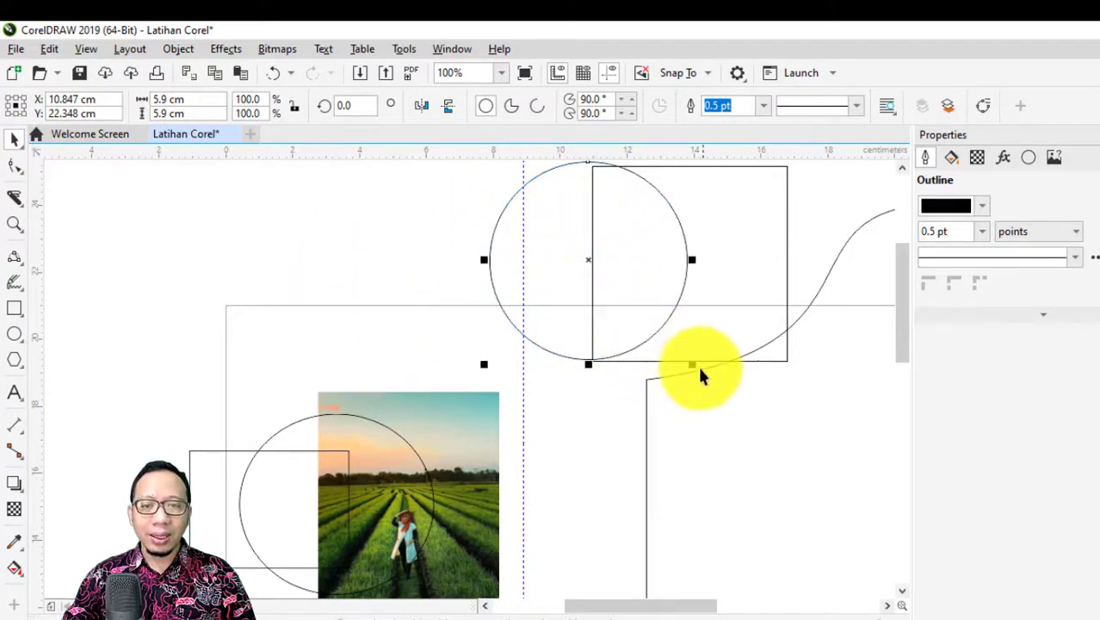
drag(699, 365, 709, 381)
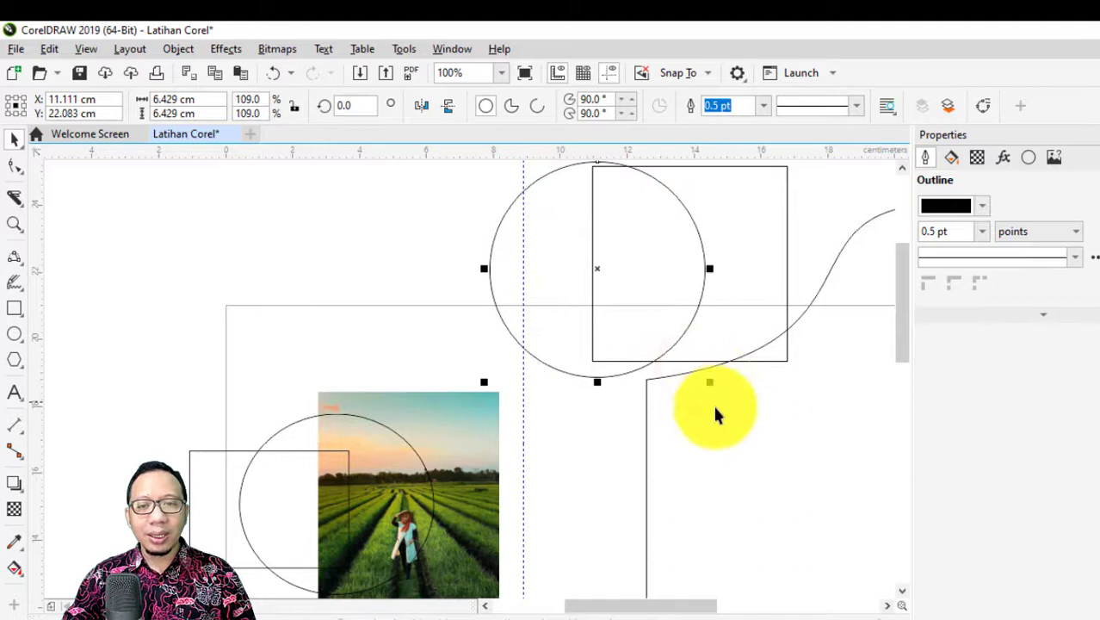
Delete the wavy curve below the square, and select the overlapping circle and square together
click(648, 432)
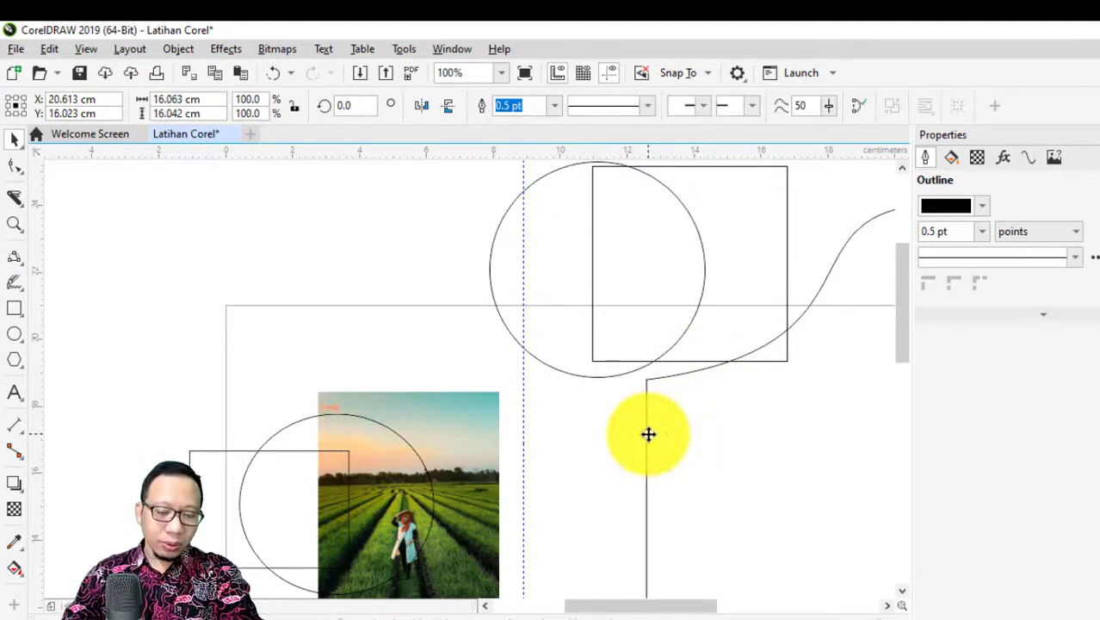
key(Delete)
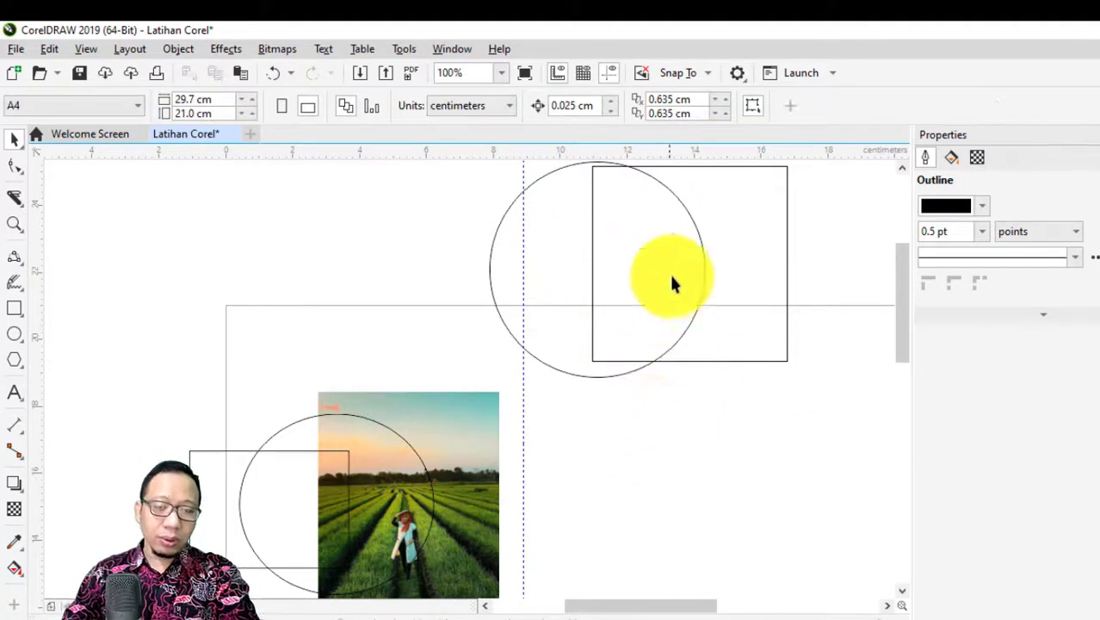
click(902, 167)
drag(433, 228, 817, 492)
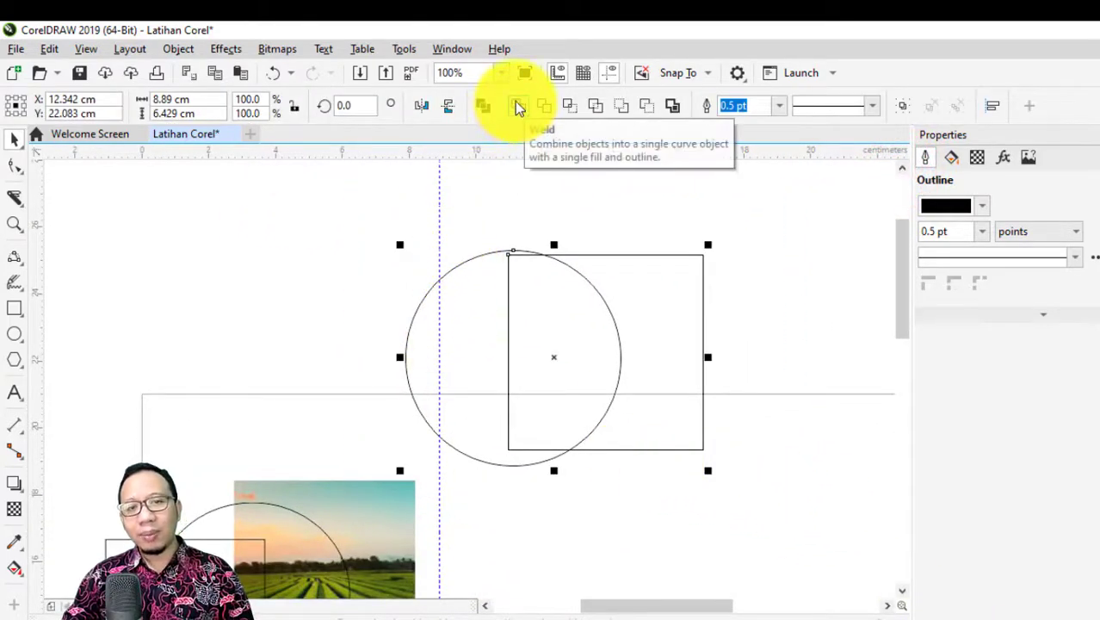
Try shaping the selected circle and square with Front minus back, and undo it
click(629, 112)
click(636, 343)
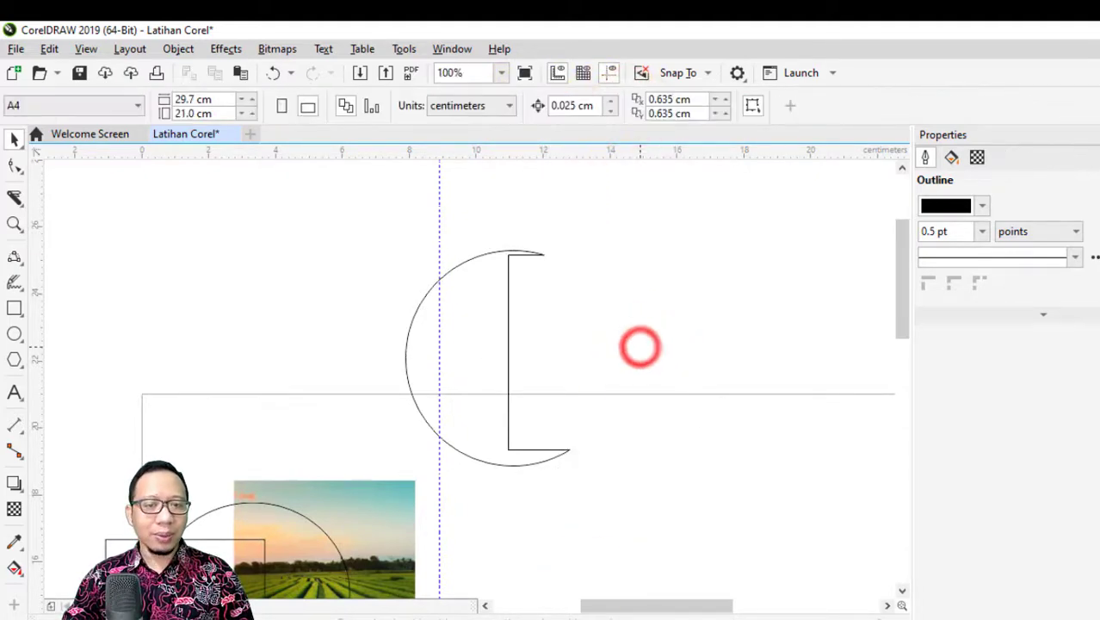
key(ctrl+z)
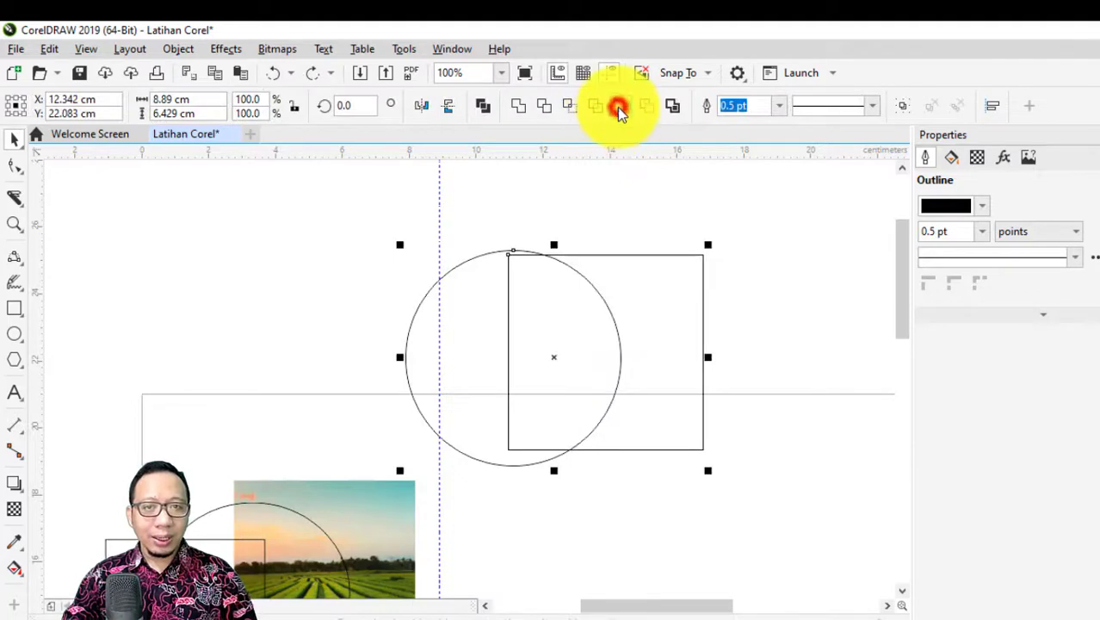
click(619, 109)
key(ctrl+z)
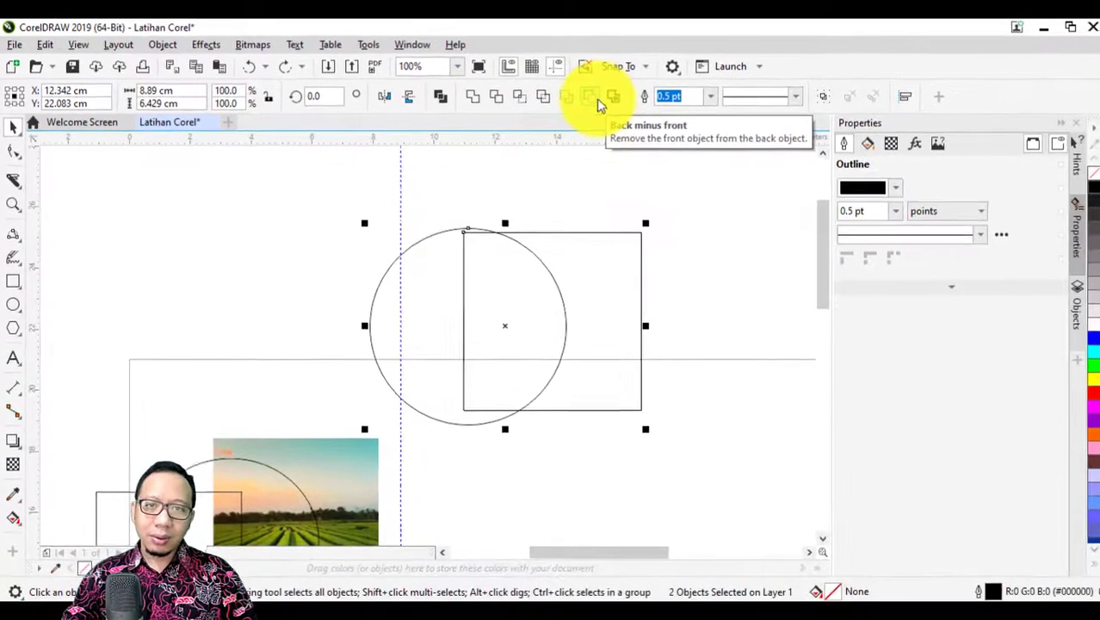
Cut the circle out of the square with Back minus front, and fill the resulting shape with cyan
click(585, 101)
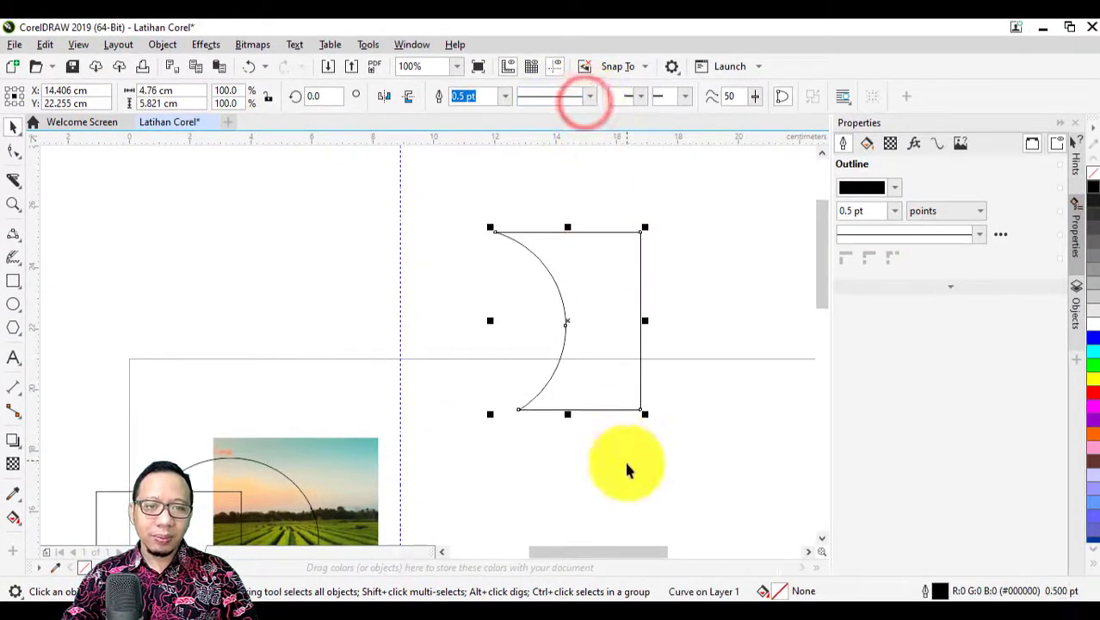
click(678, 395)
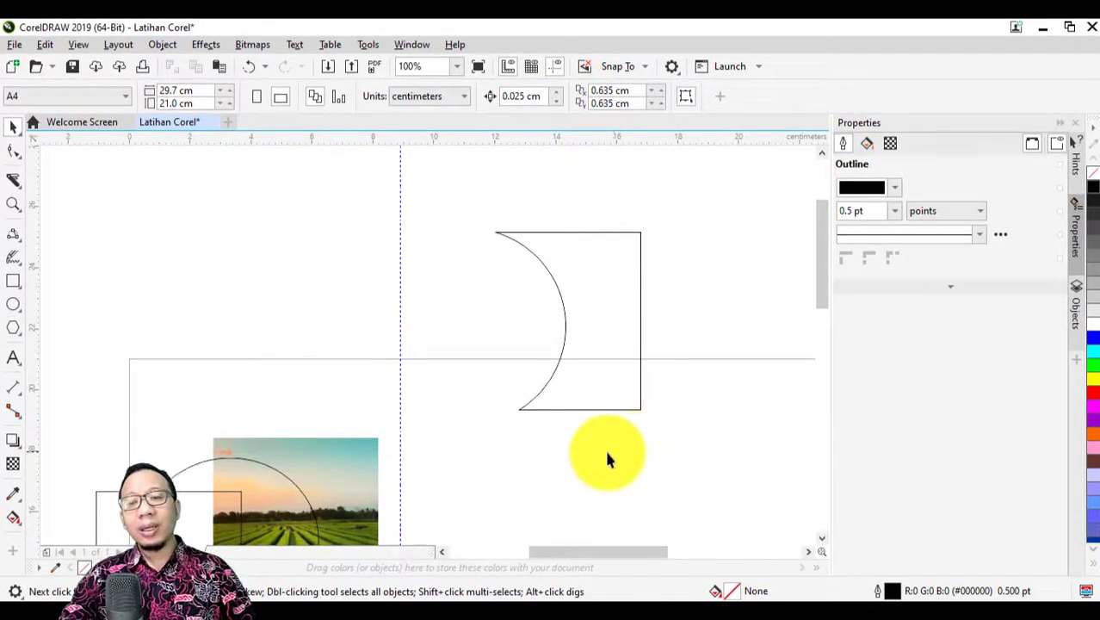
click(588, 328)
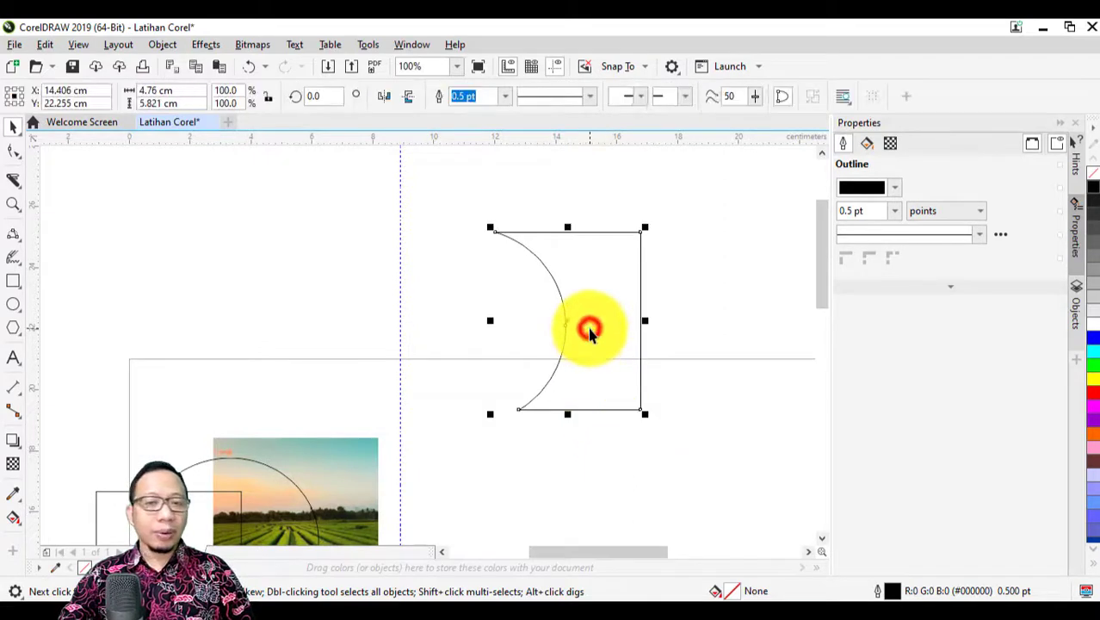
click(1089, 356)
click(558, 158)
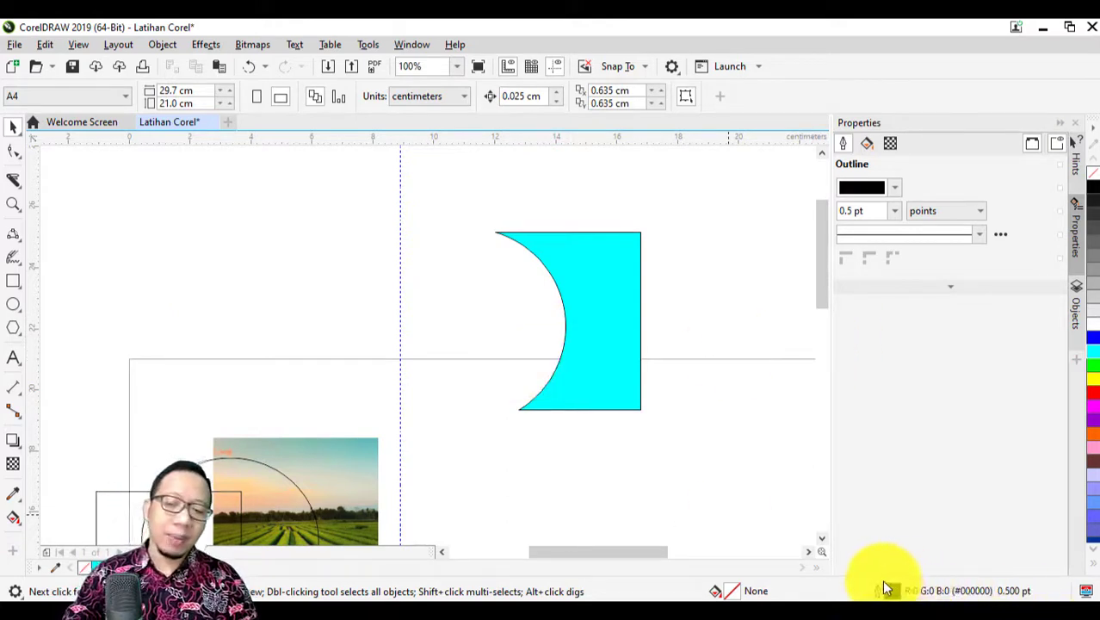
Remove the cyan shape's outline by setting the Outline Pen width to None
click(594, 345)
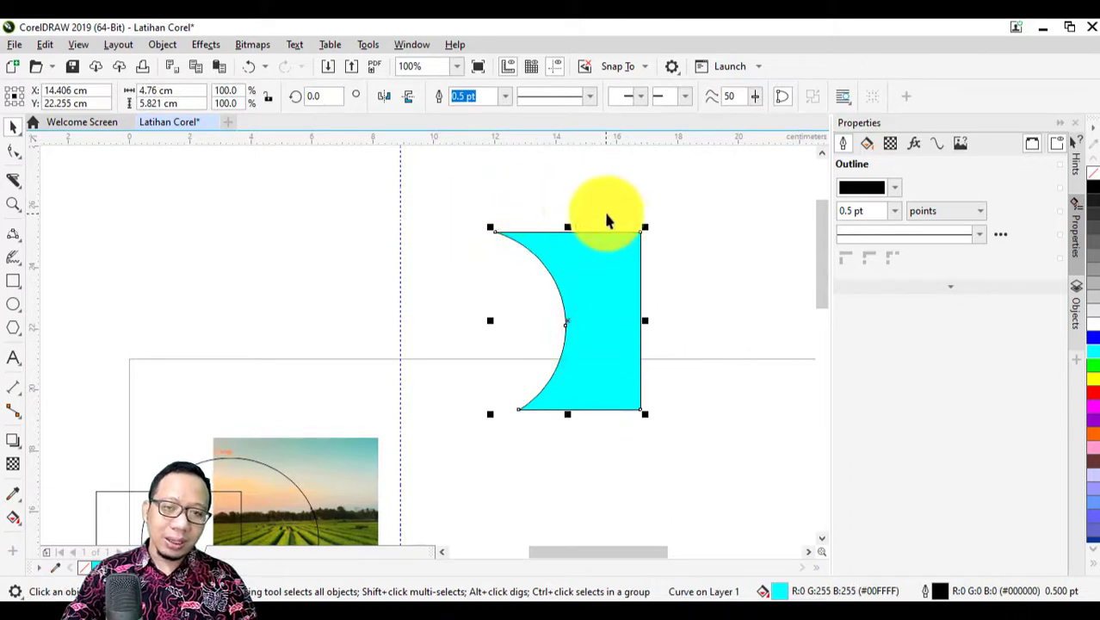
double_click(944, 592)
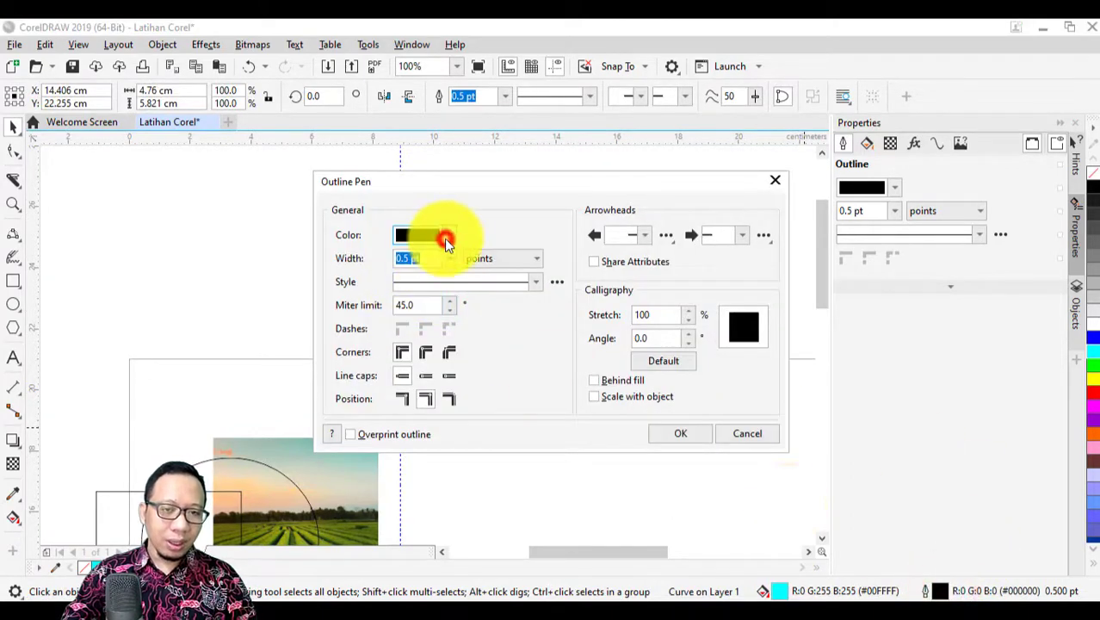
click(445, 237)
click(442, 246)
click(444, 247)
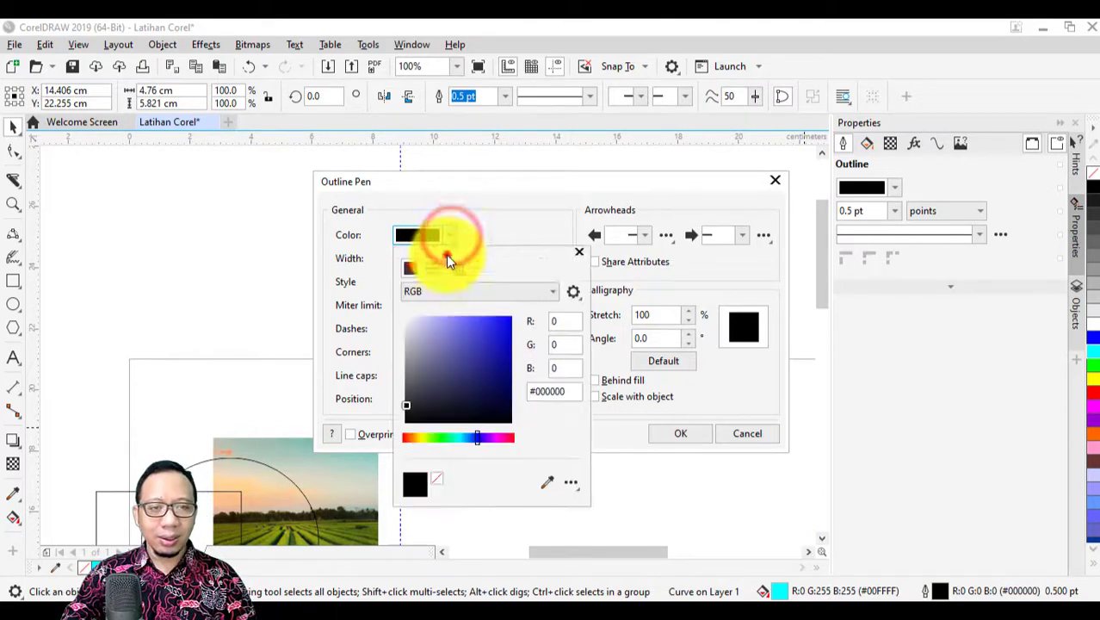
click(445, 253)
click(450, 258)
click(442, 272)
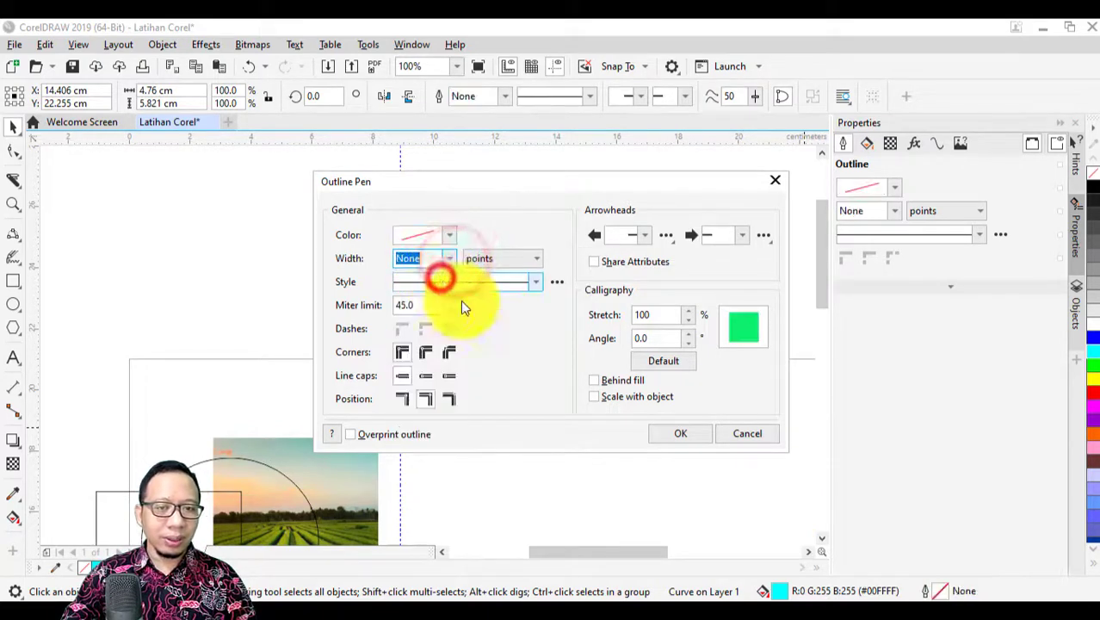
click(669, 433)
click(674, 274)
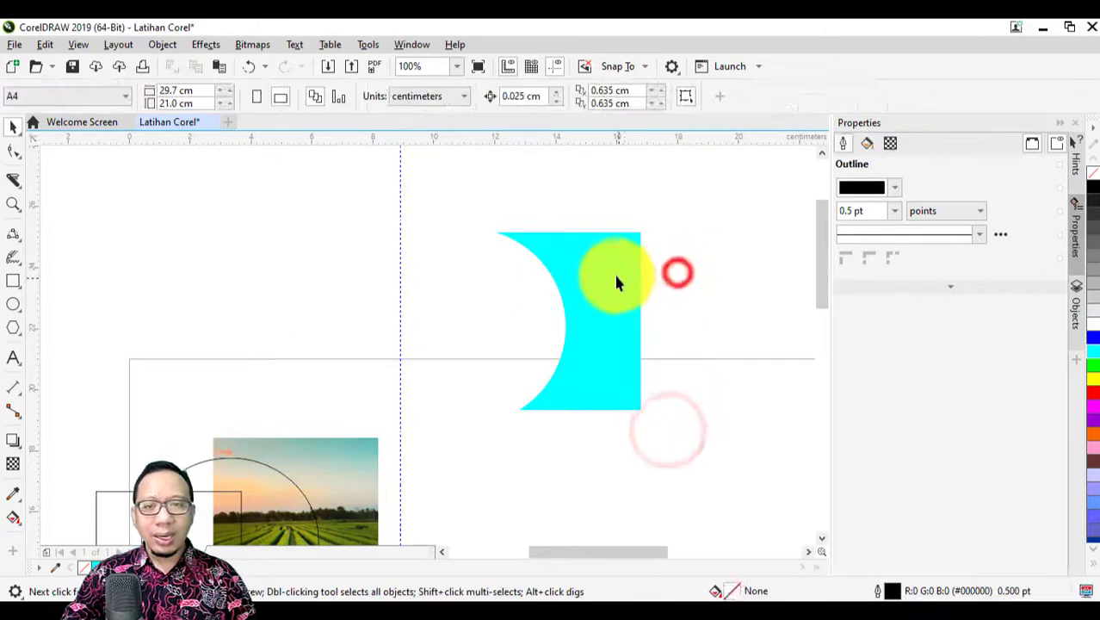
click(615, 277)
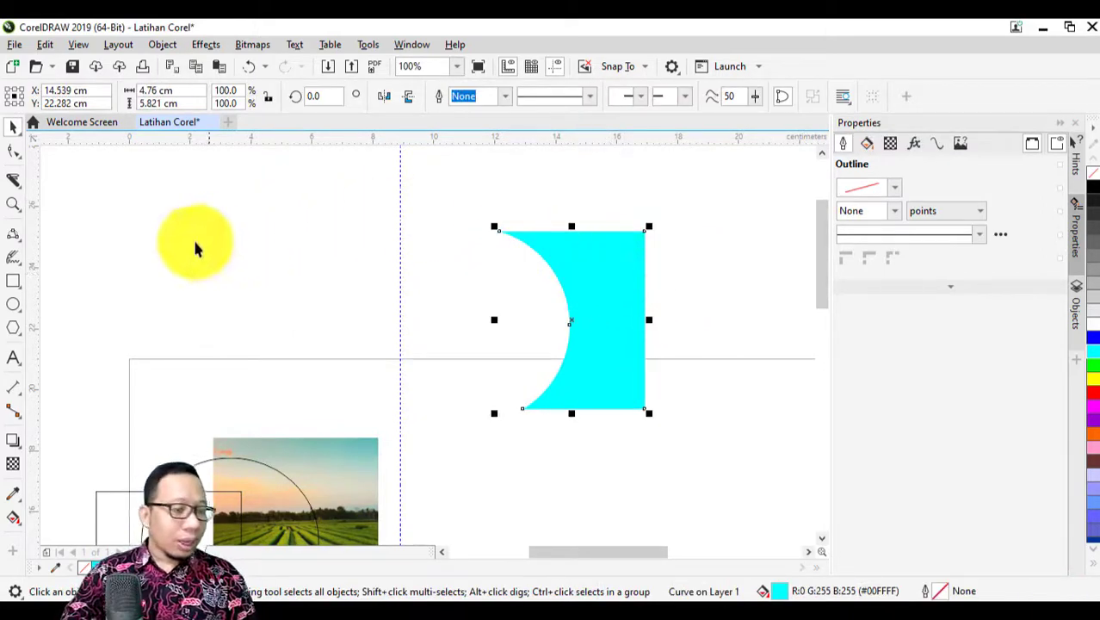
Draw a five-sided polygon about 5.5 × 5.8 cm to the left of the cyan shape
click(13, 331)
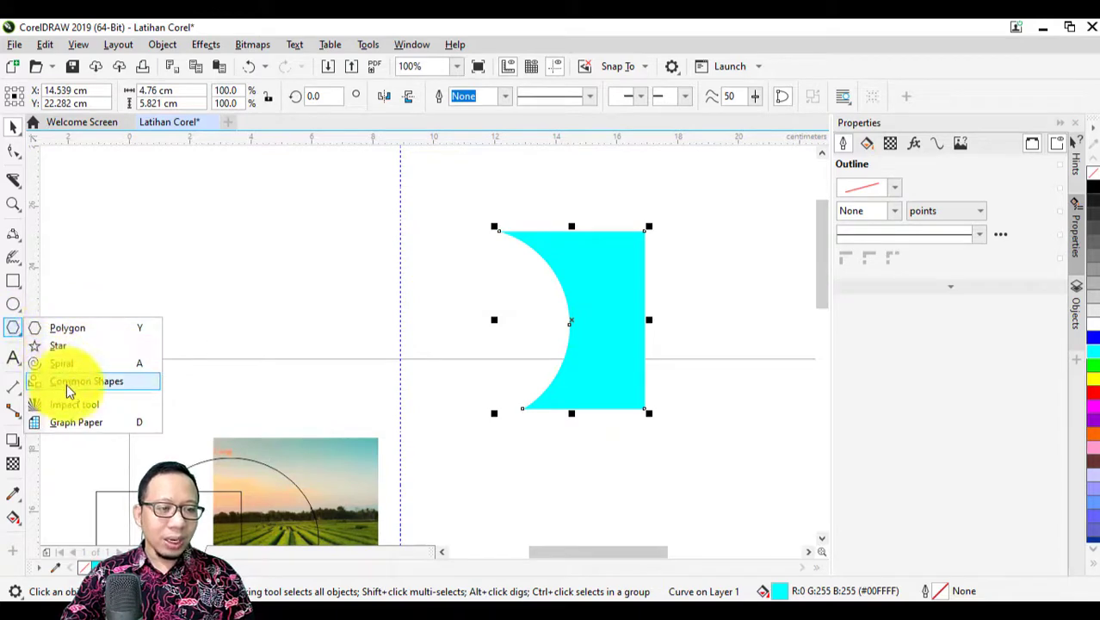
click(54, 325)
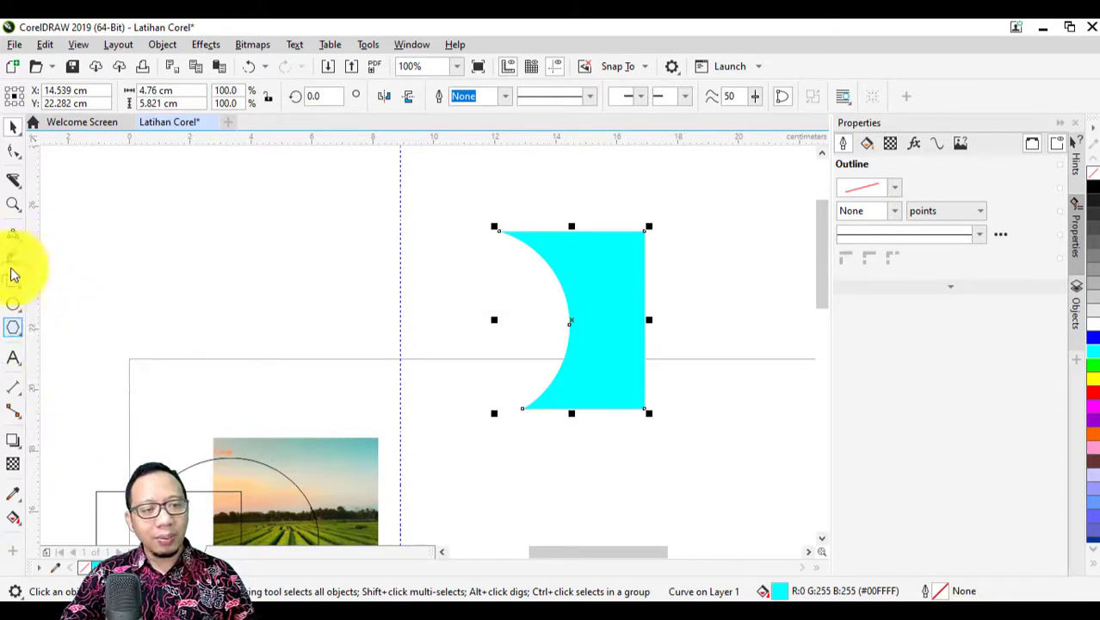
click(14, 327)
click(51, 328)
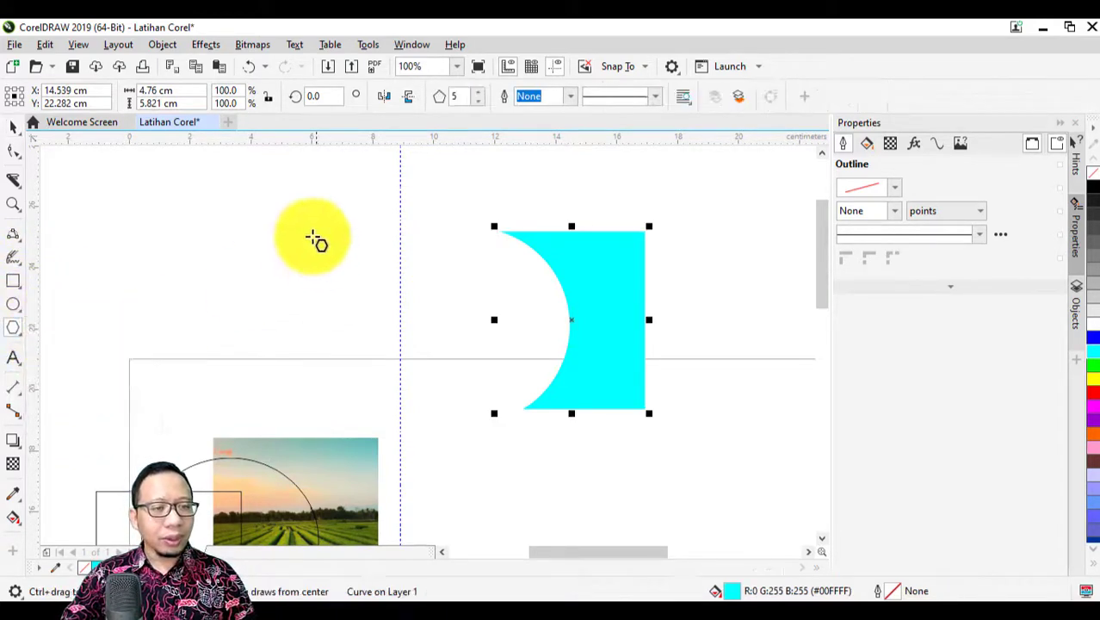
drag(305, 216, 482, 401)
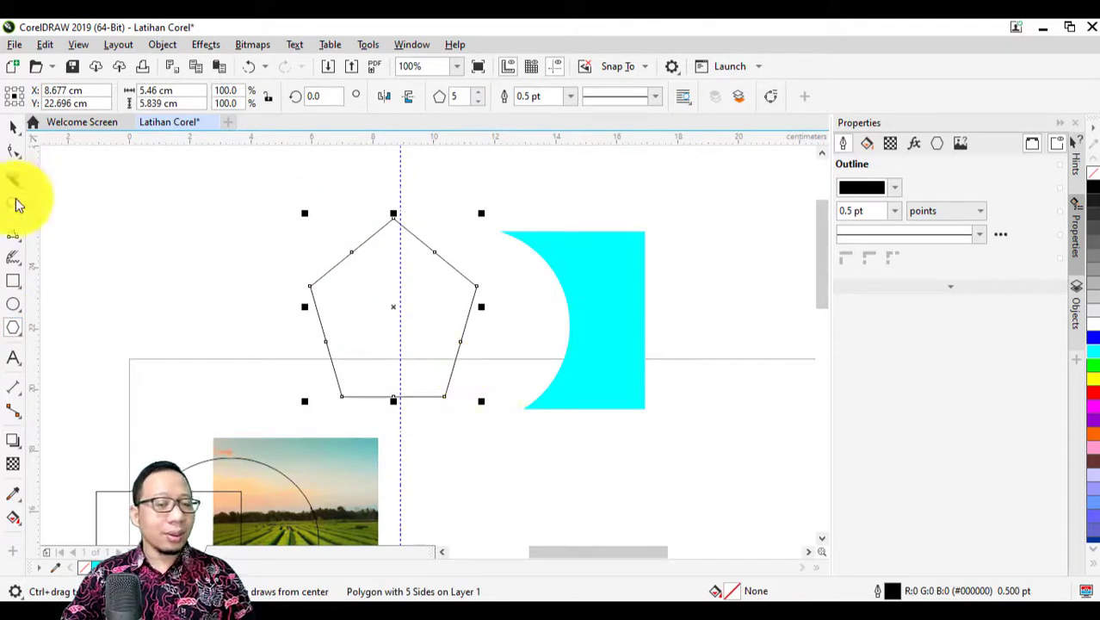
Increase the polygon's number of sides to 11
click(482, 93)
click(482, 93)
click(482, 93)
click(482, 93)
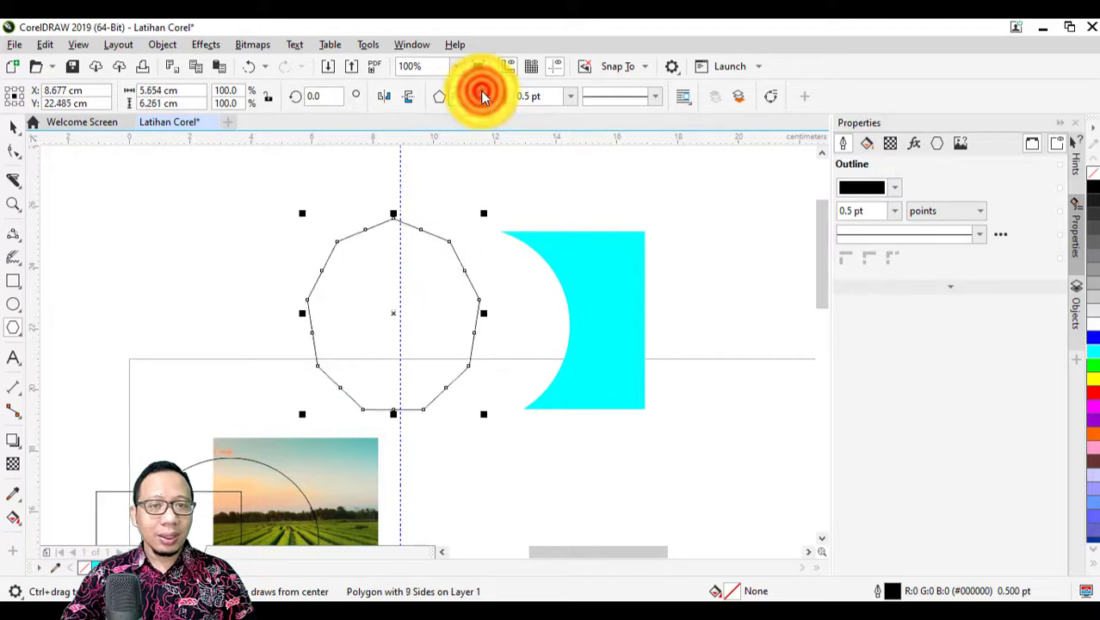
click(482, 93)
click(482, 93)
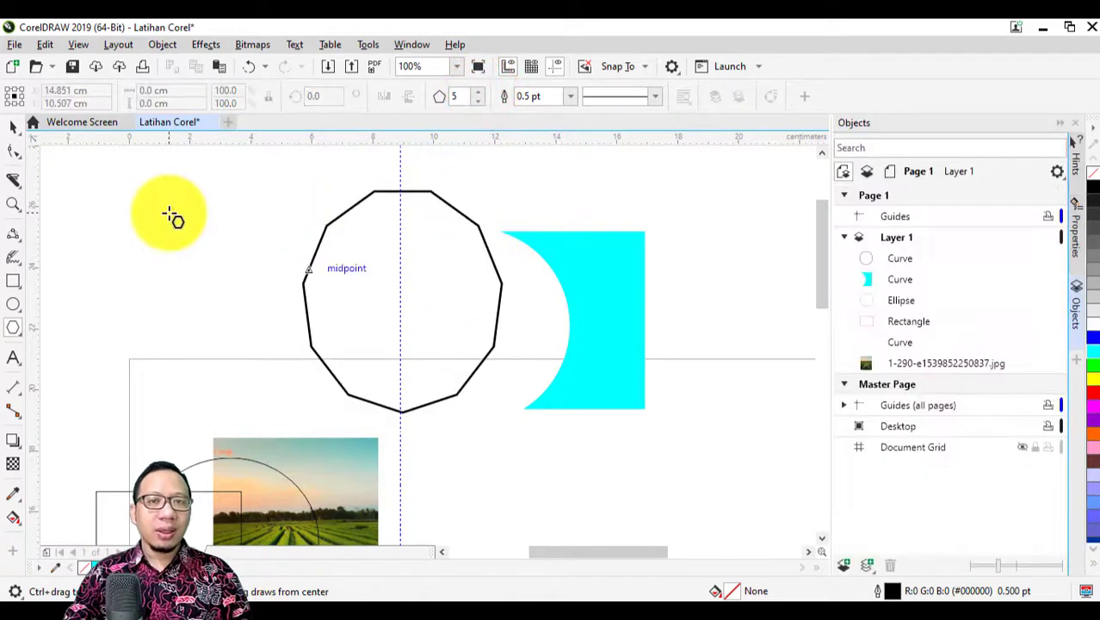
Add the artistic text "Latihan" on the empty page
click(15, 362)
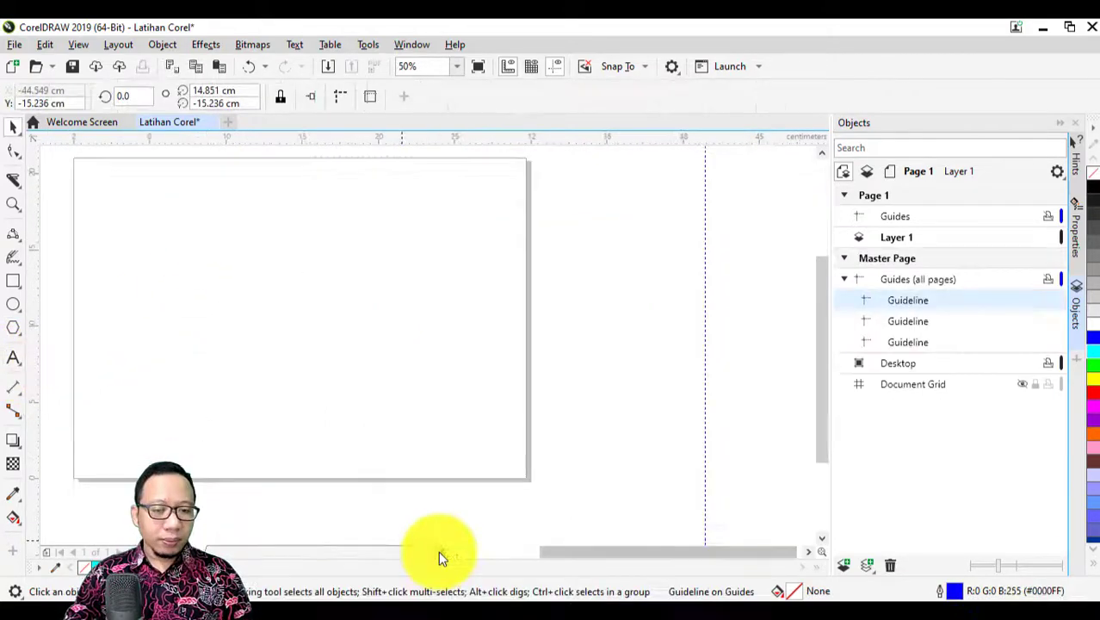
click(442, 551)
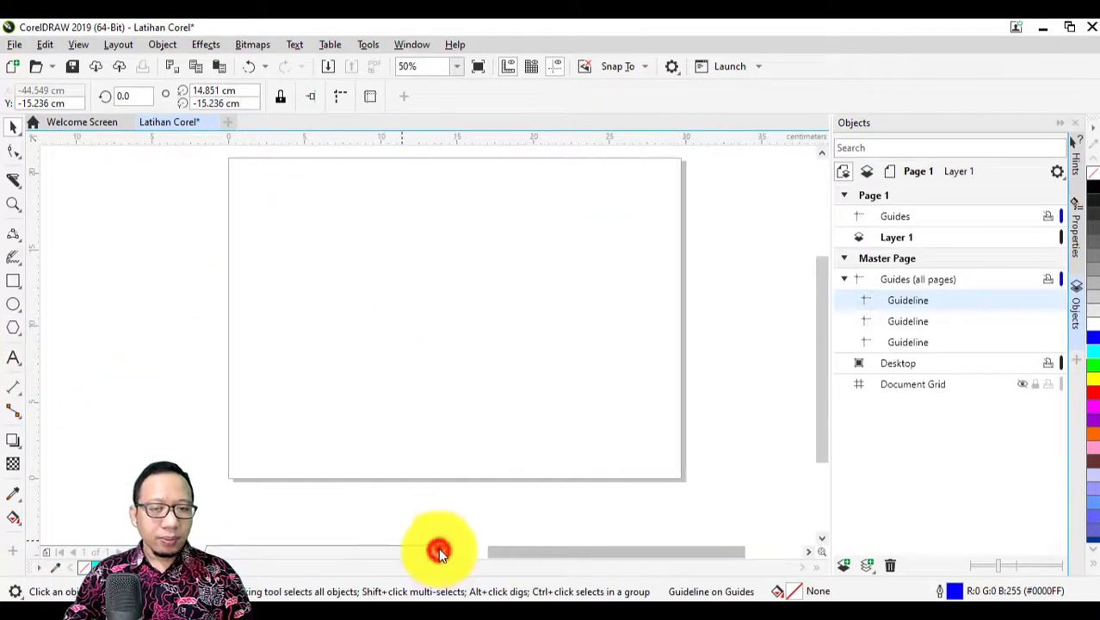
click(14, 356)
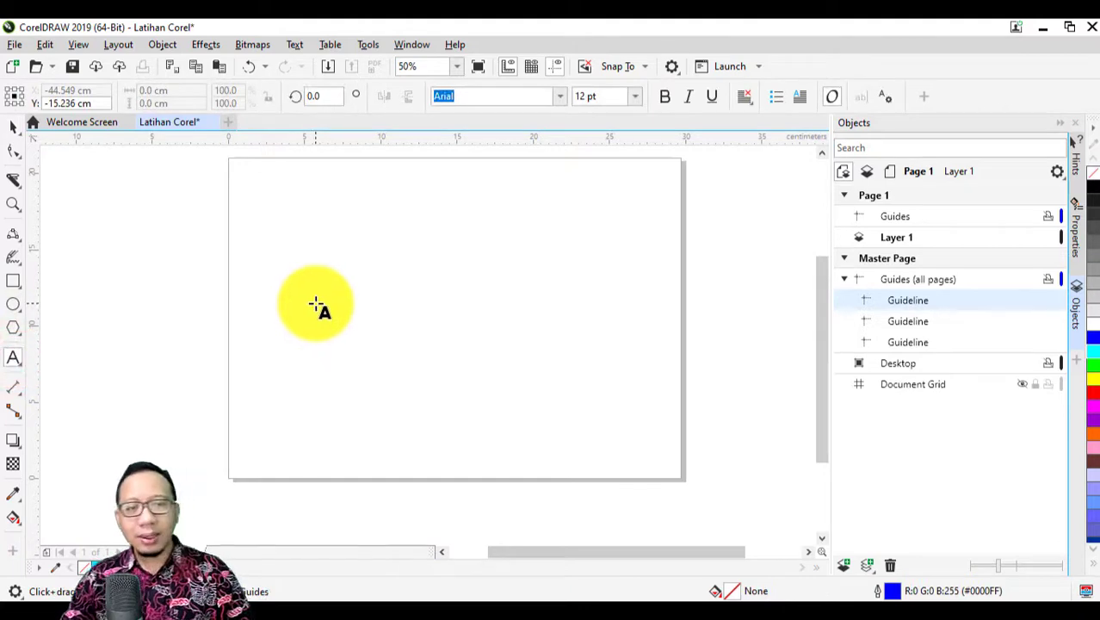
click(315, 301)
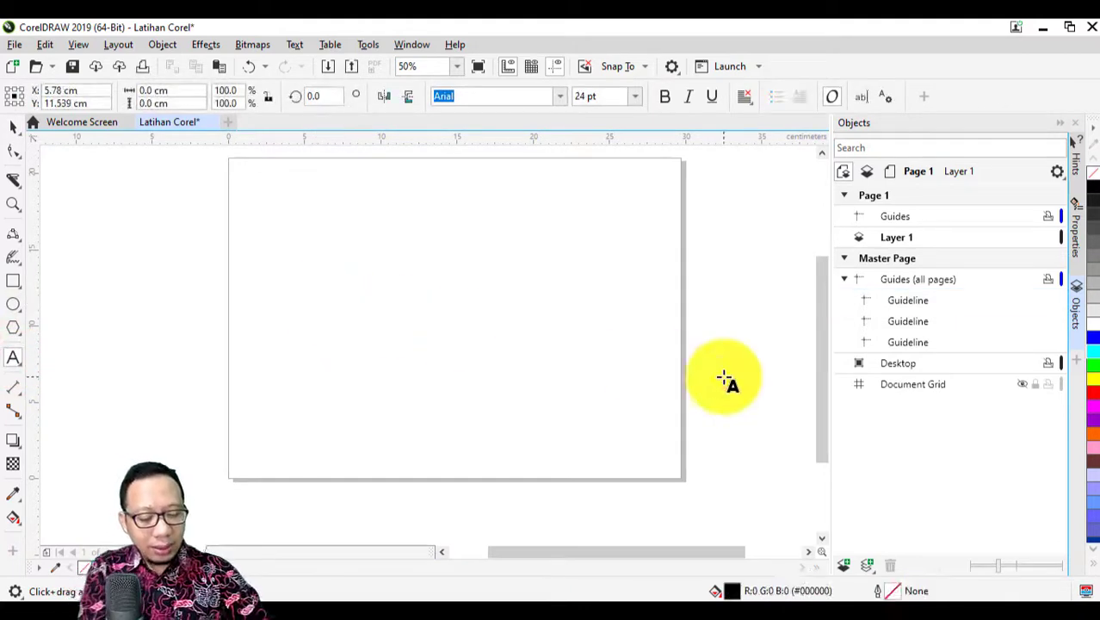
text(Latihan)
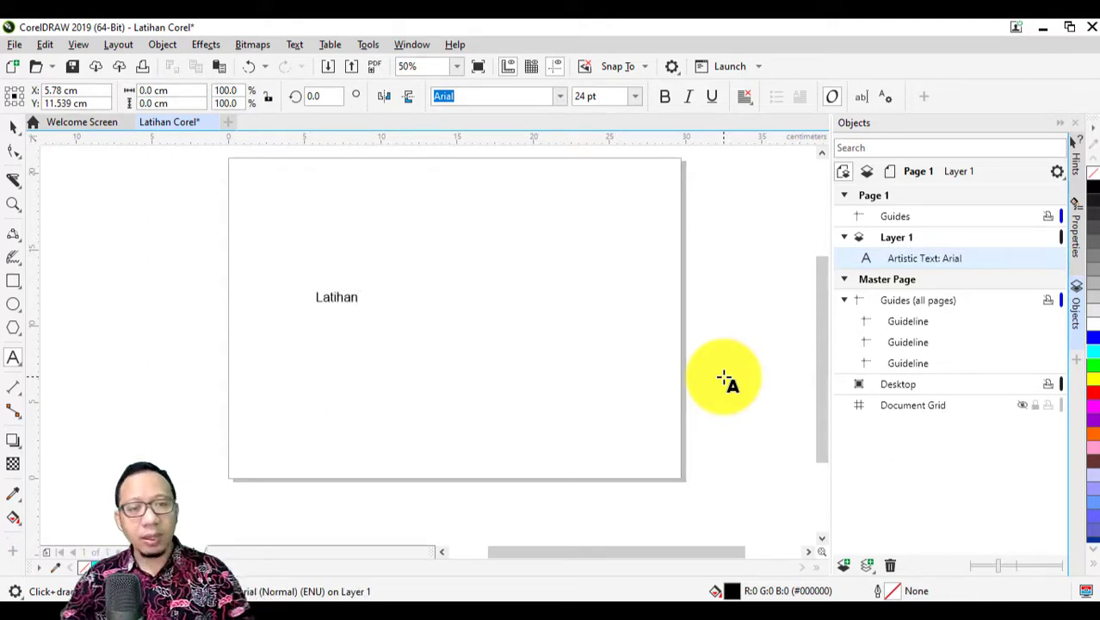
key(ctrl+space)
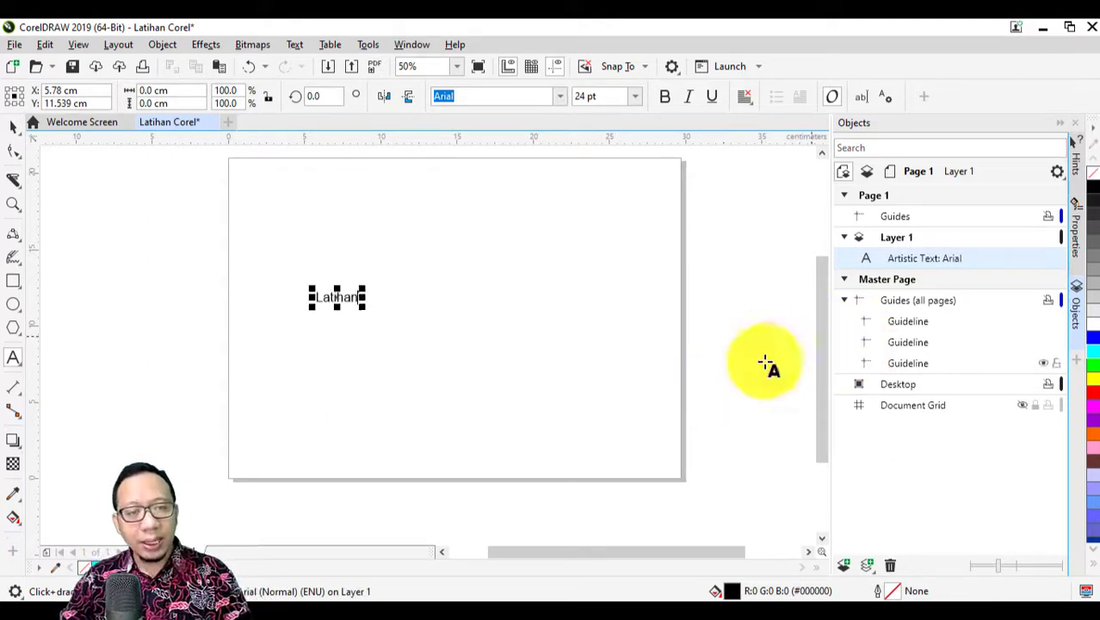
Enlarge the text "Latihan" to about 14.6 × 3.4 cm and set its font to El Messiri
click(12, 126)
drag(365, 305, 547, 406)
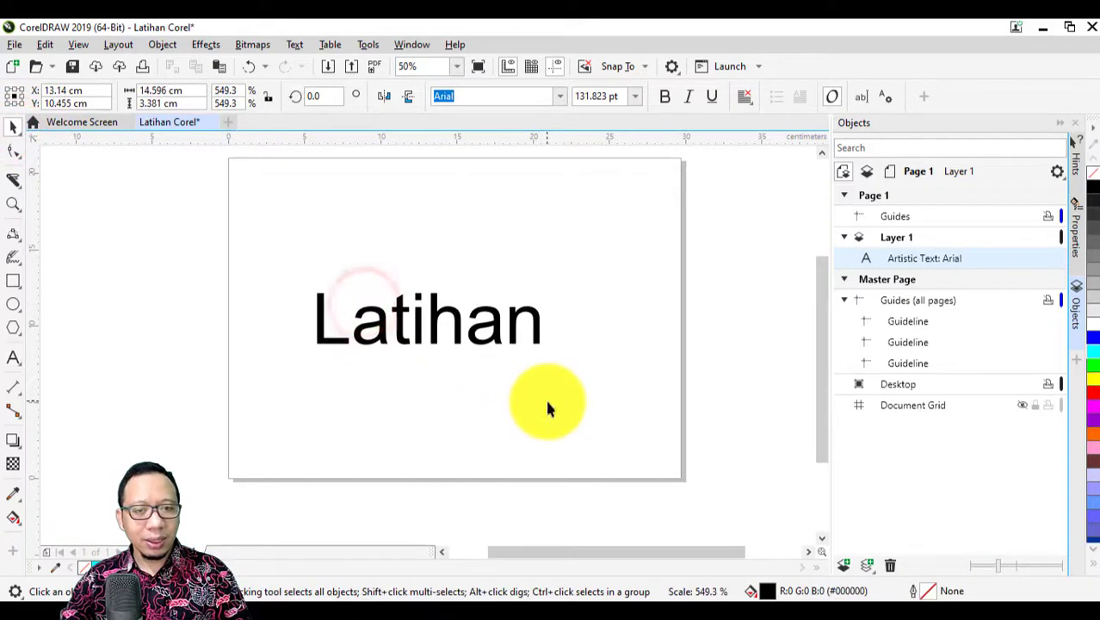
click(560, 96)
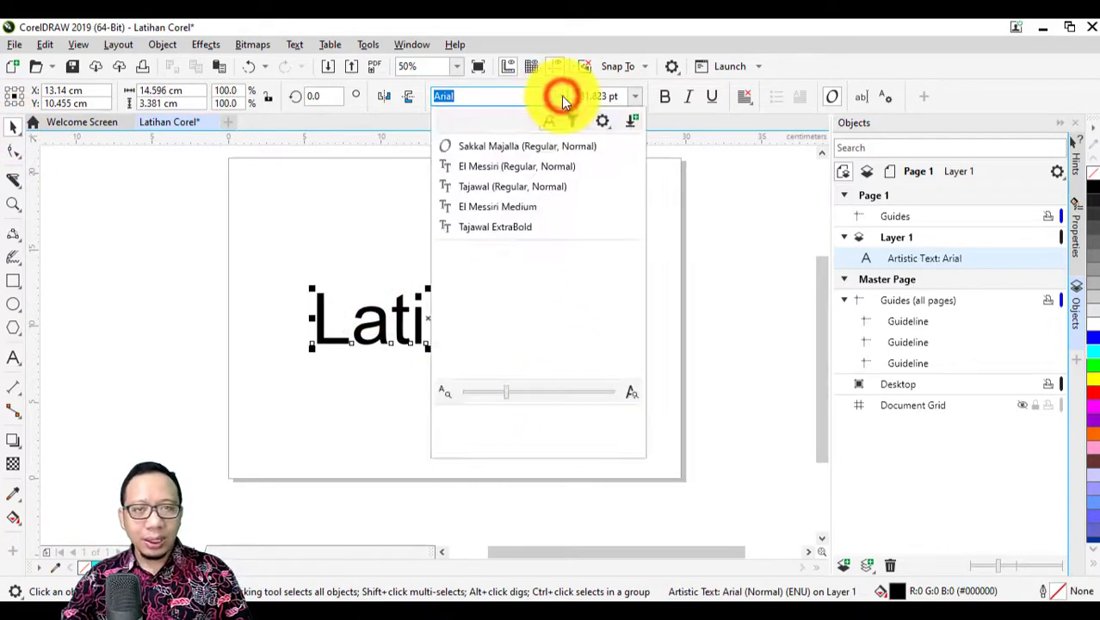
click(555, 164)
Enlarge the text "Latihan" to about 22.2 × 4.8 cm and fill it with yellow
drag(490, 328, 631, 344)
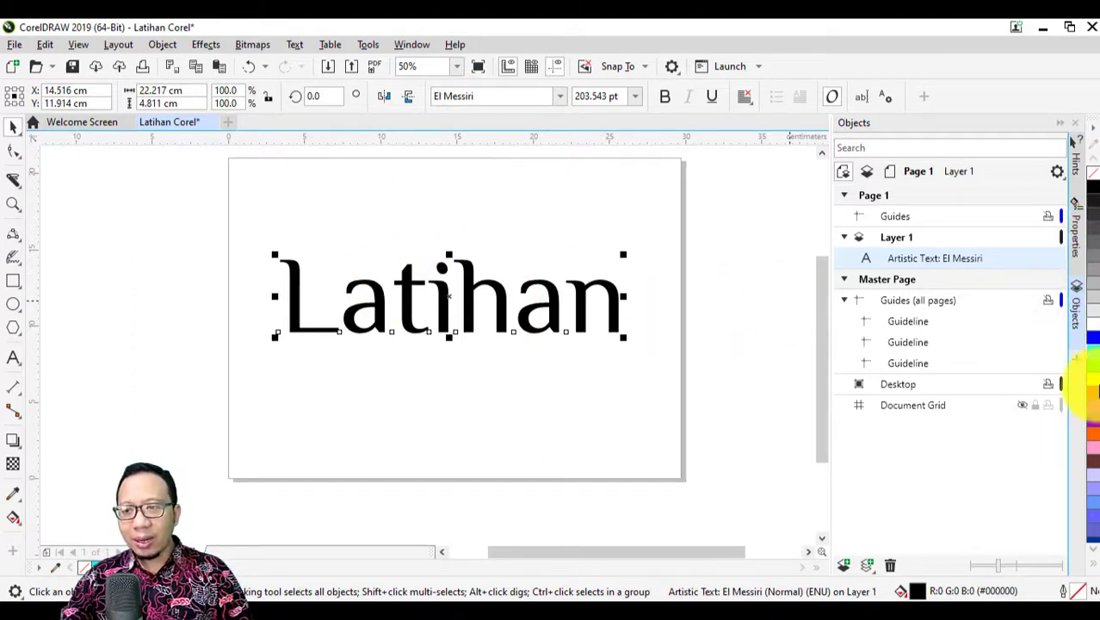
click(1094, 385)
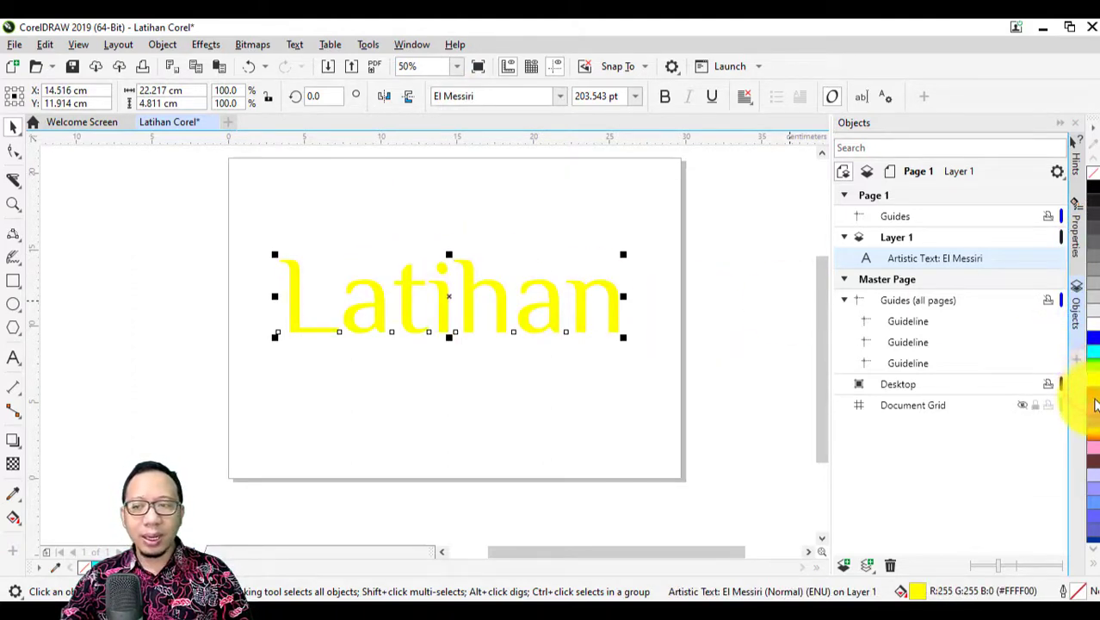
Fill the text "Latihan" with dark brown (#663333) and give it a 4.0 pt outline
click(1094, 406)
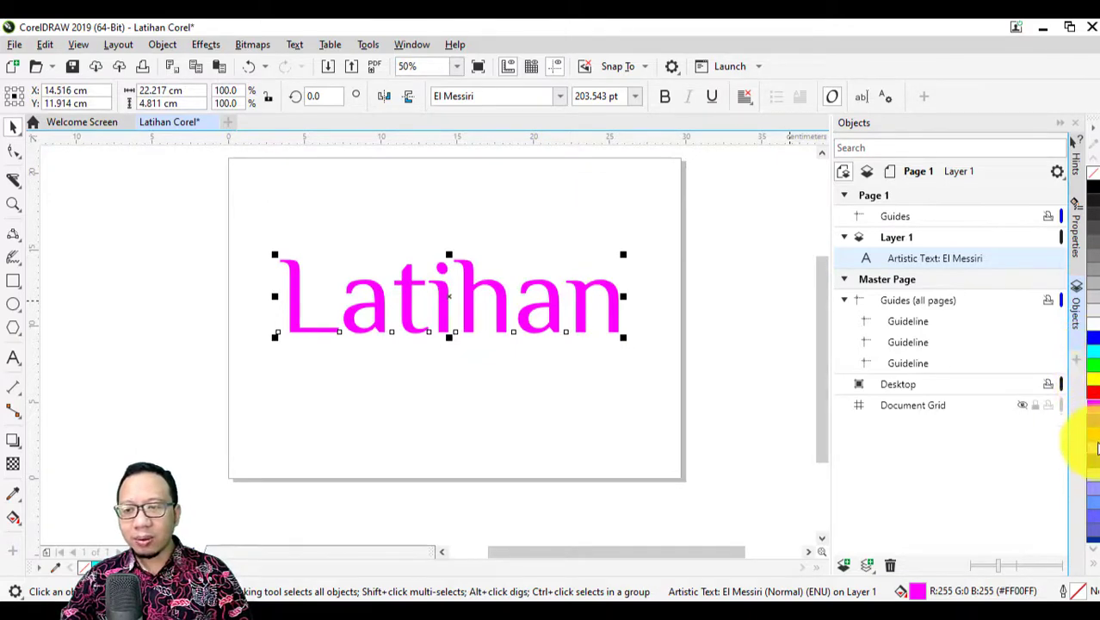
click(1095, 464)
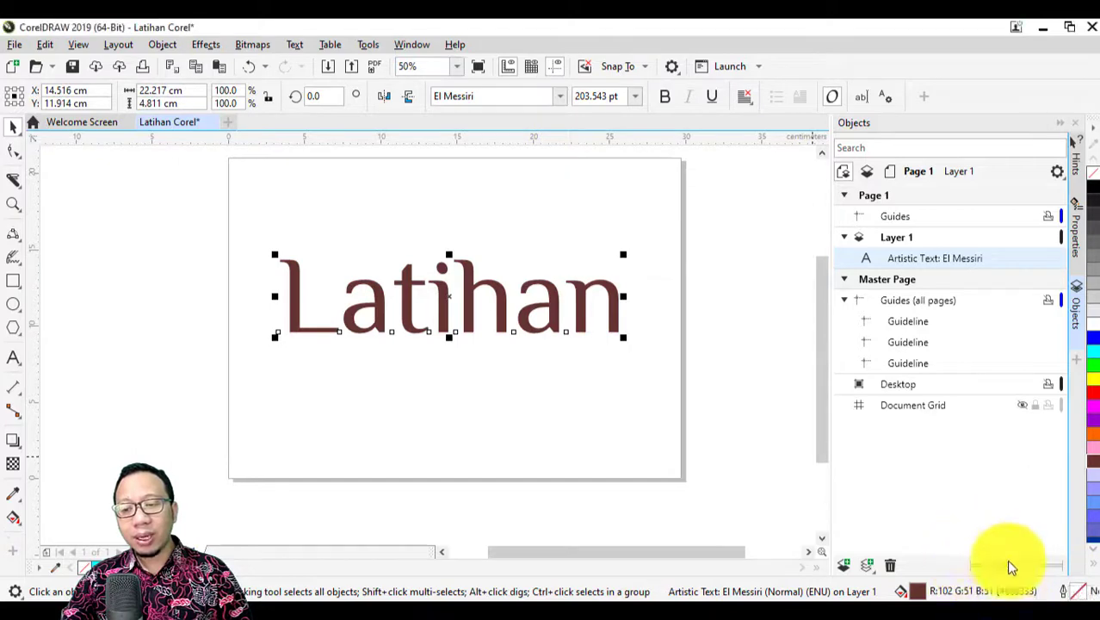
double_click(1072, 592)
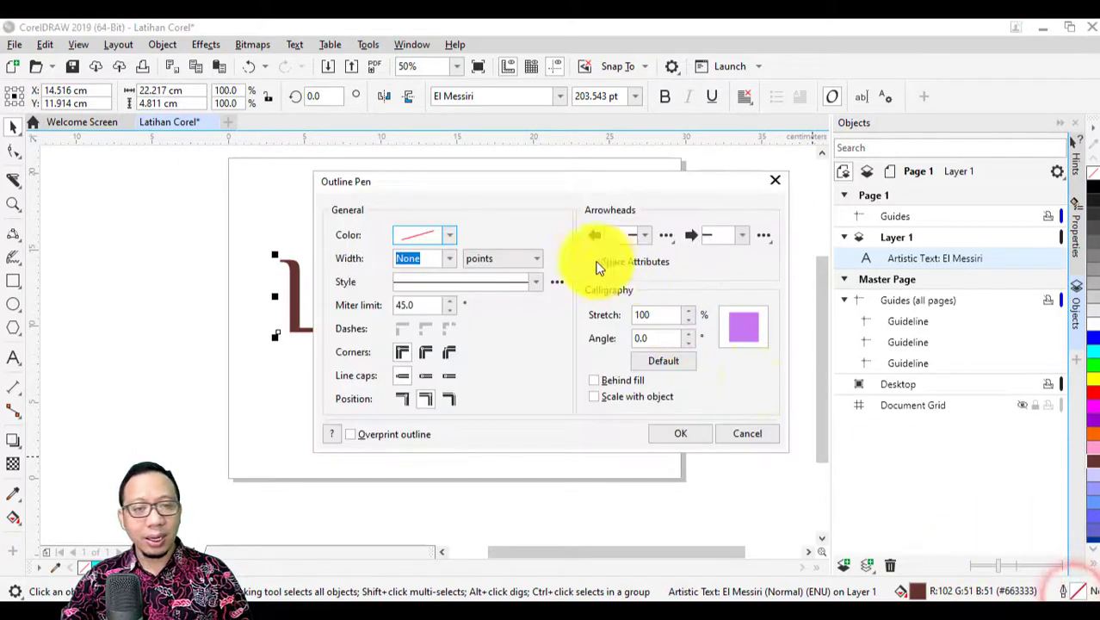
click(447, 235)
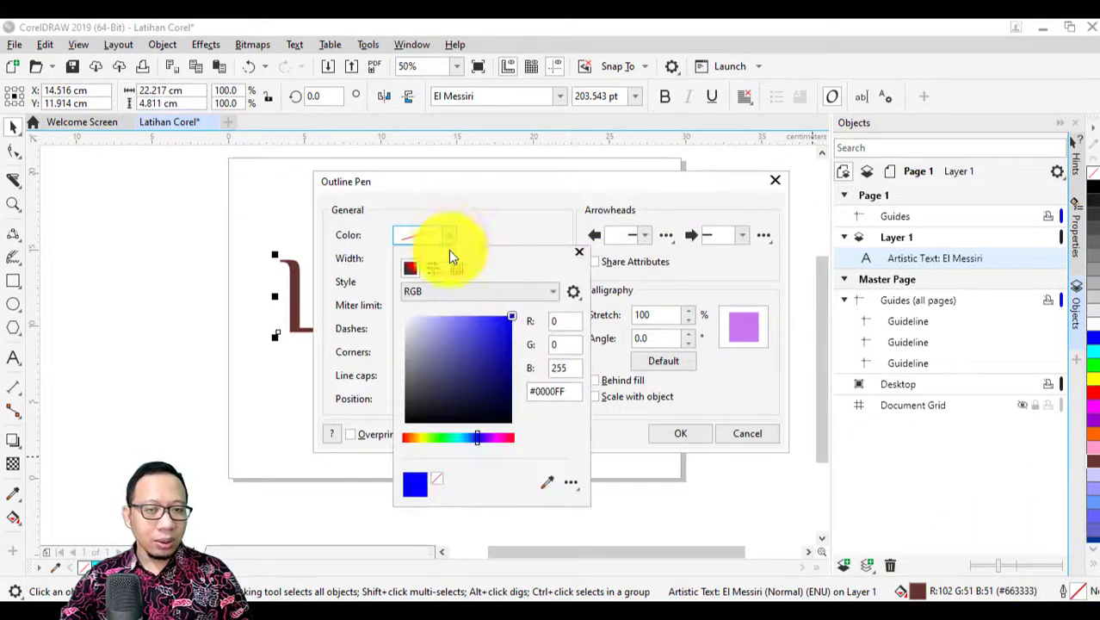
click(463, 209)
click(448, 260)
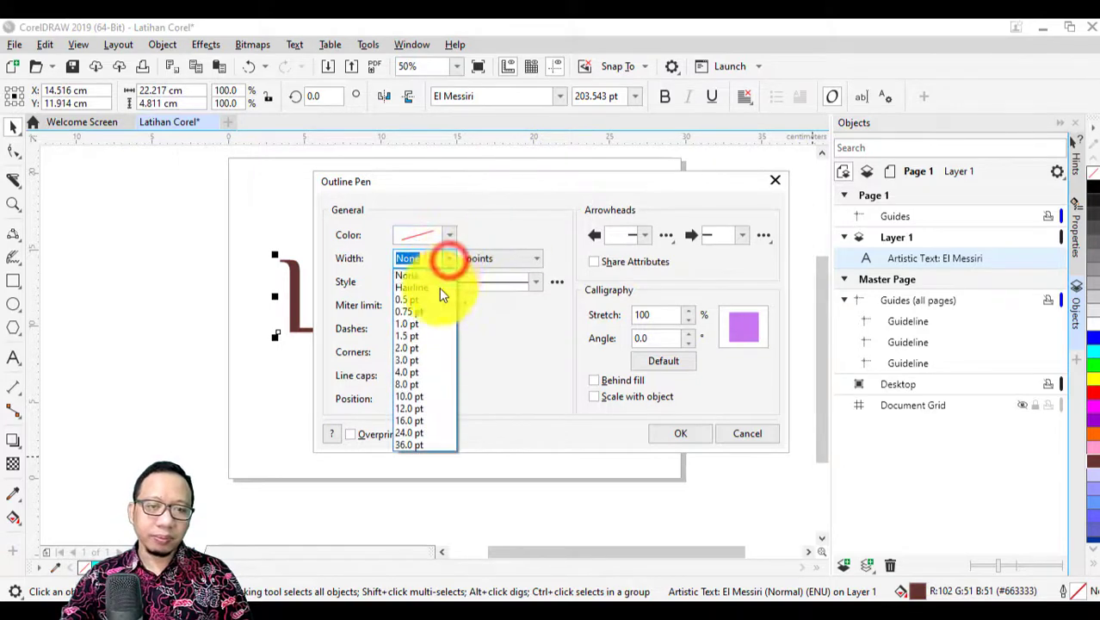
click(412, 371)
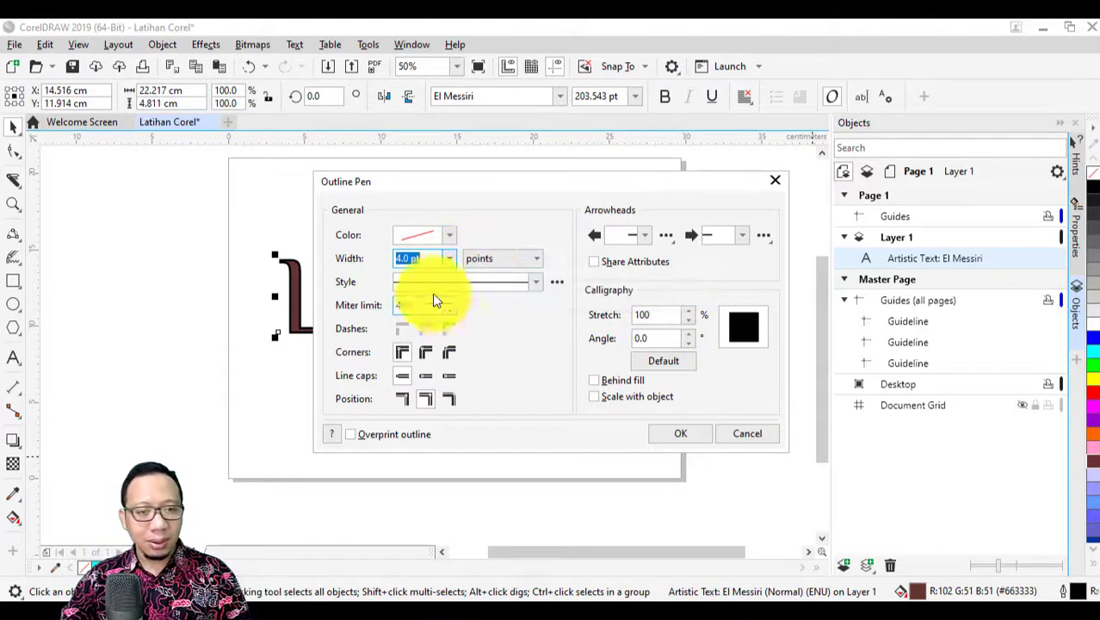
Set the outline colour of the text "Latihan" to yellow (#FFFF00) and apply the outline settings
click(450, 231)
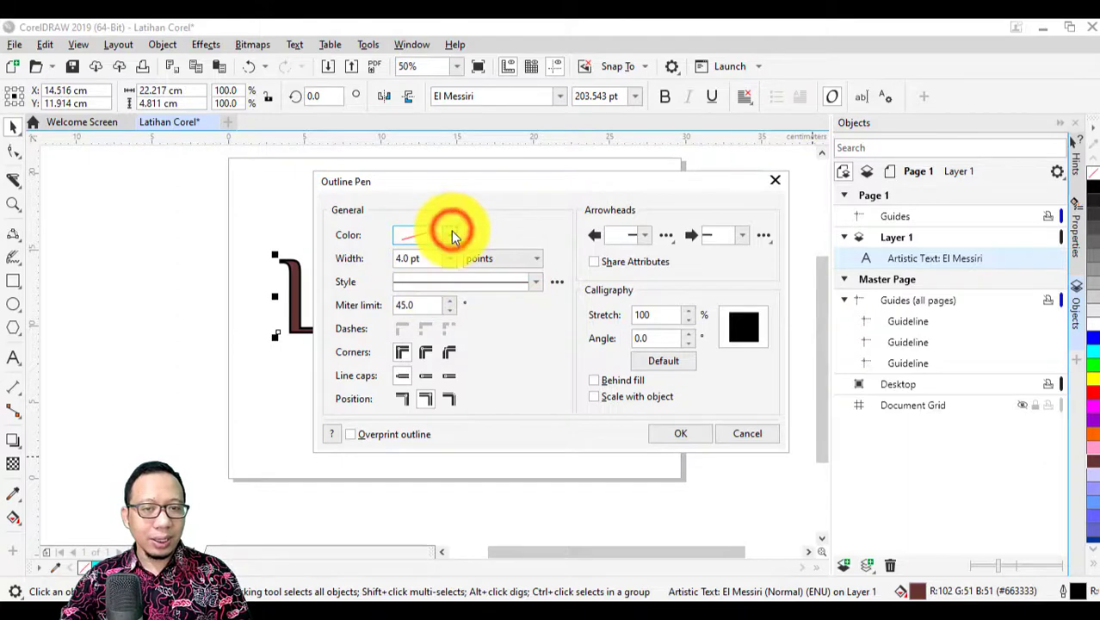
click(452, 233)
click(452, 233)
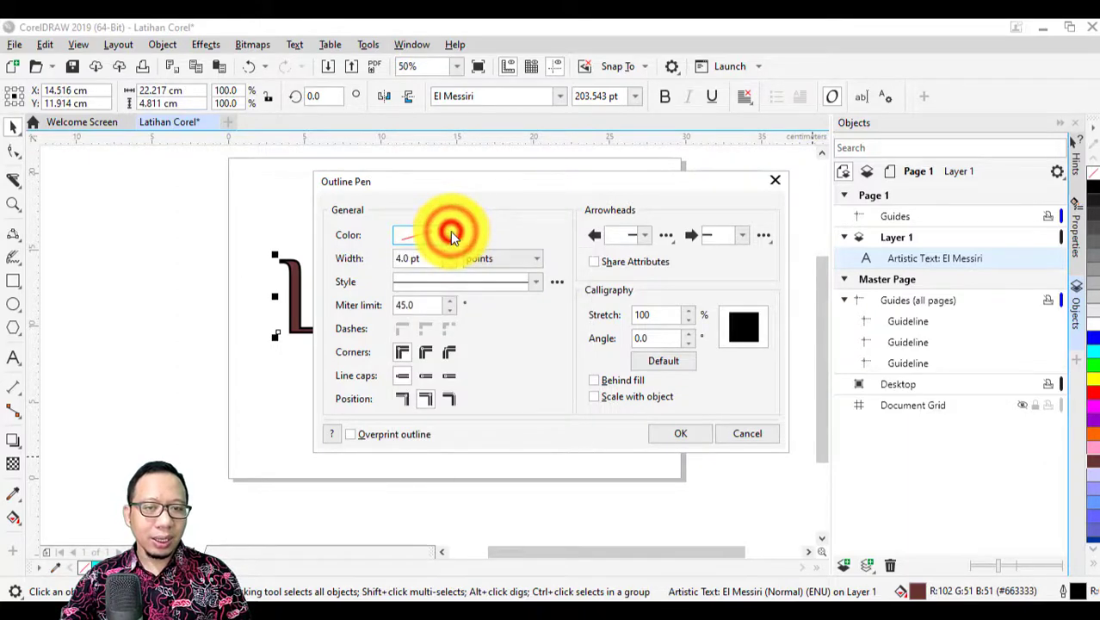
click(429, 236)
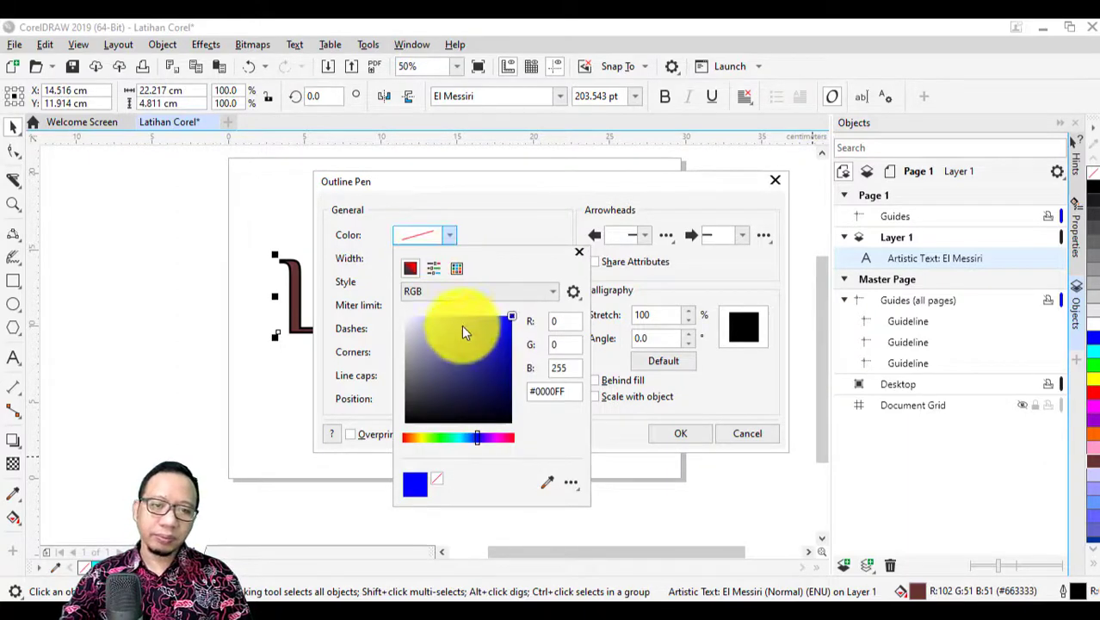
mouse_move(462, 331)
mouse_down()
mouse_move(435, 342)
mouse_move(349, 332)
mouse_up()
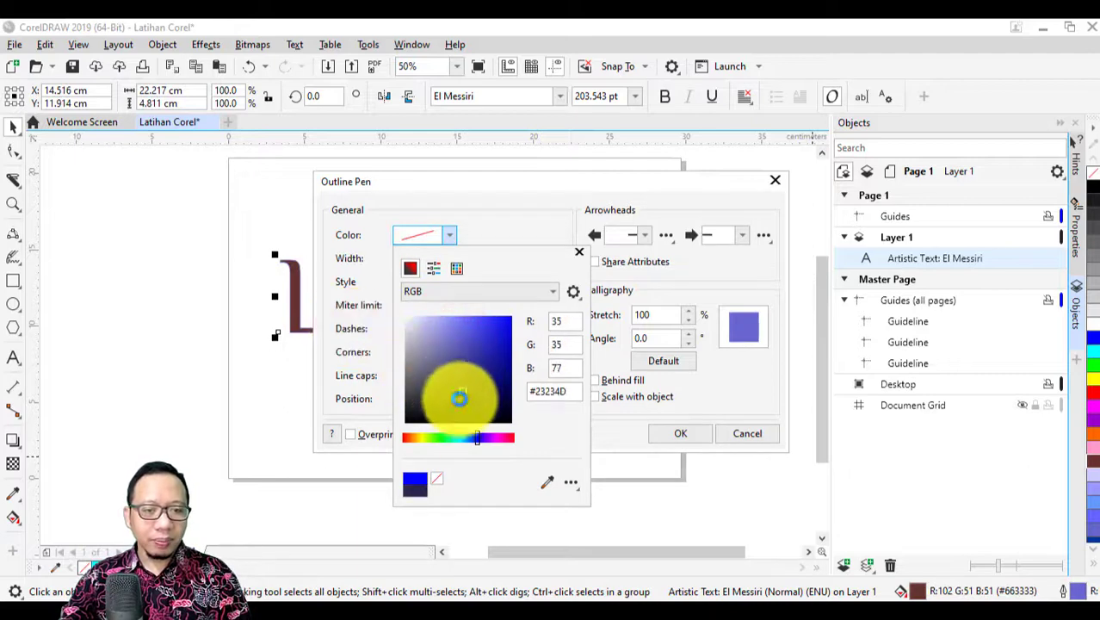
click(422, 437)
drag(453, 353, 588, 260)
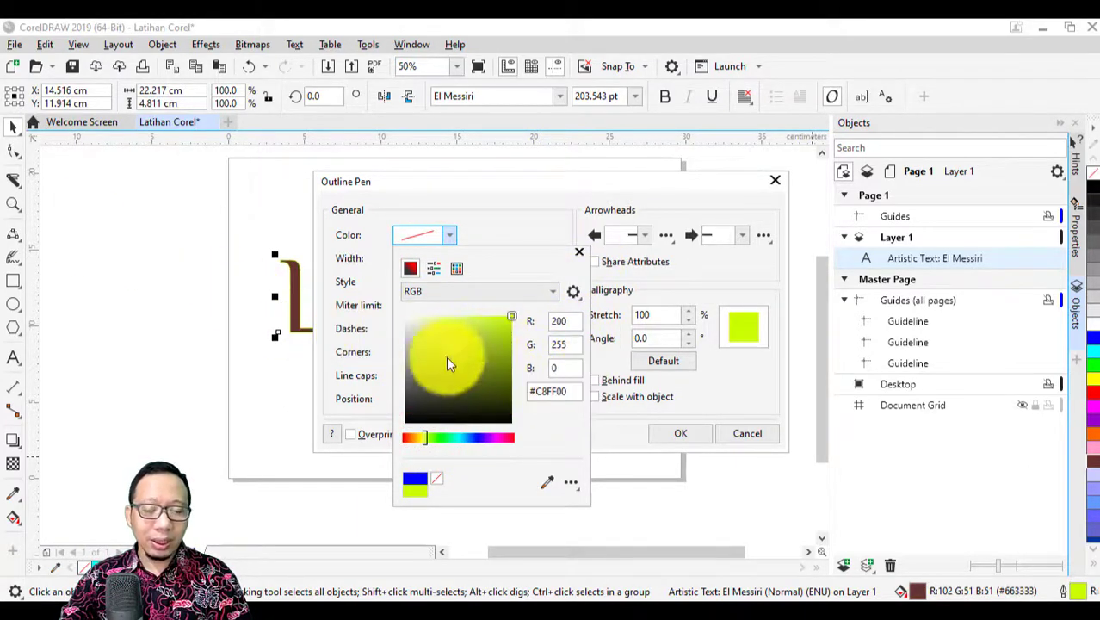
click(420, 437)
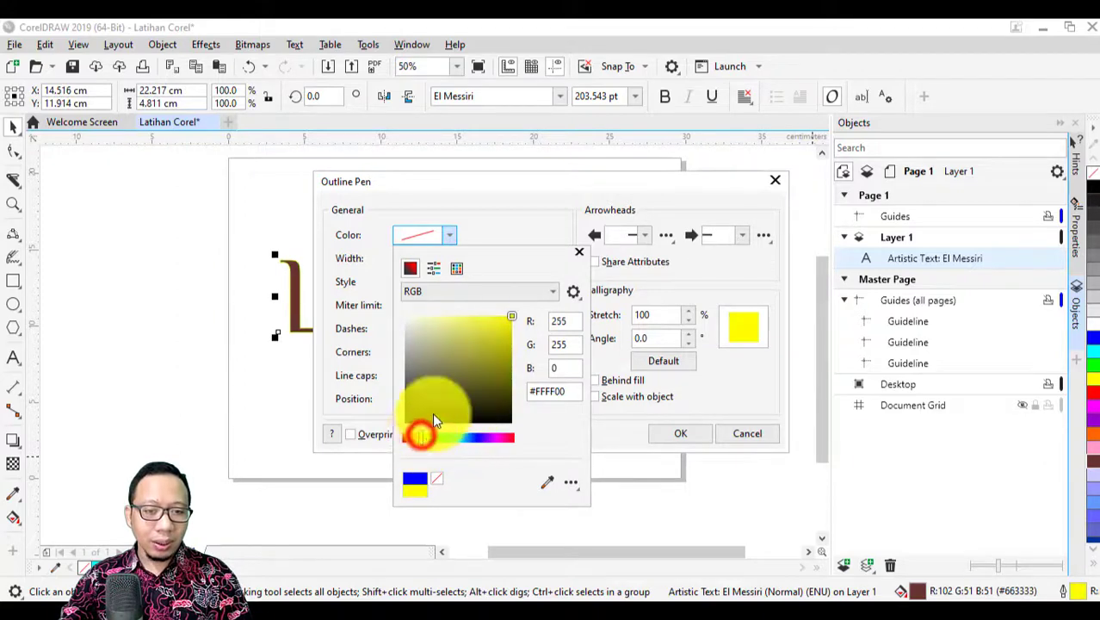
drag(489, 321, 540, 321)
click(662, 437)
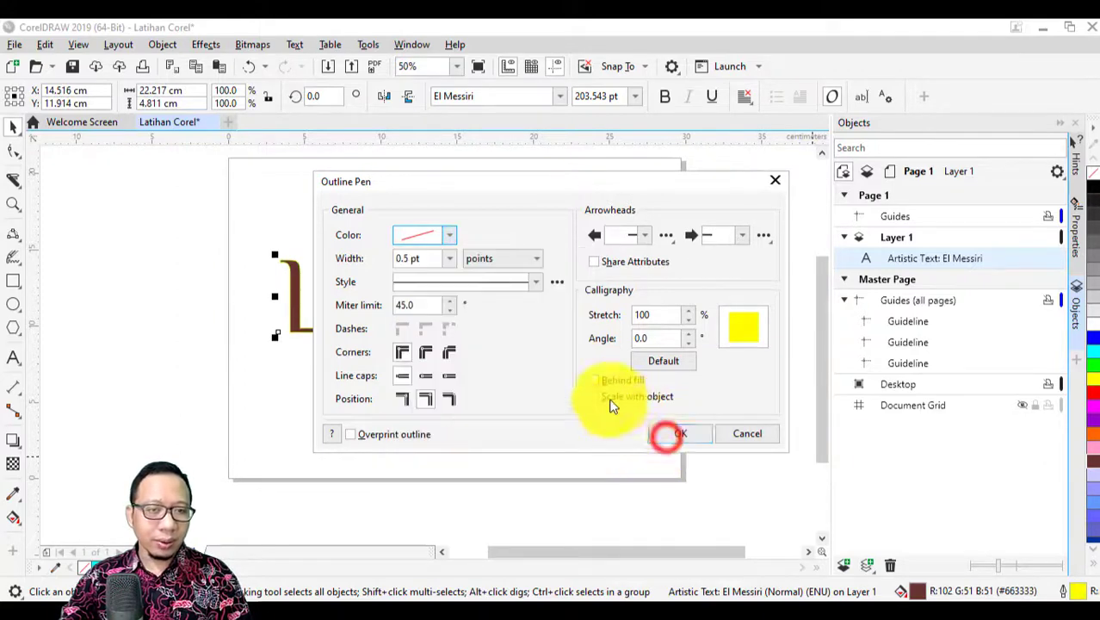
click(686, 437)
click(581, 400)
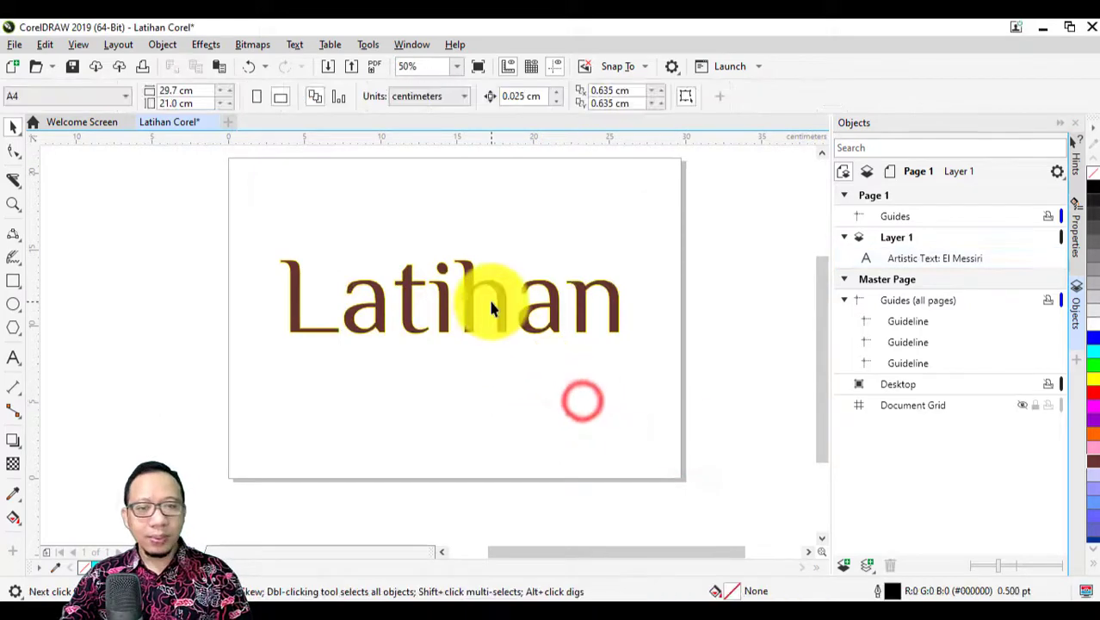
scroll(488, 296, up, 1)
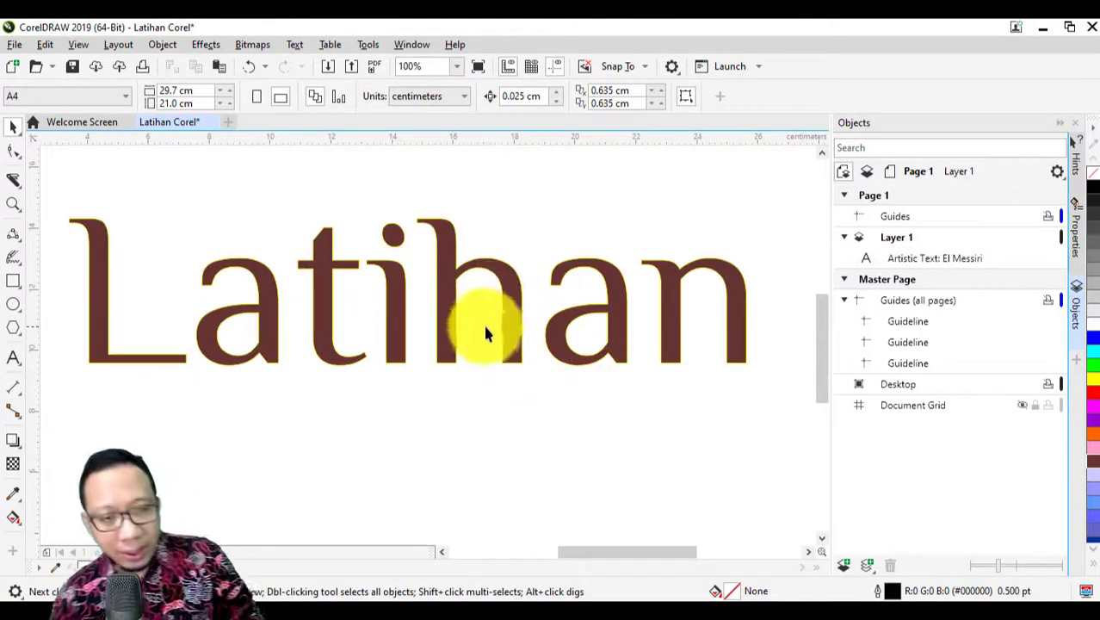
scroll(586, 328, down, 1)
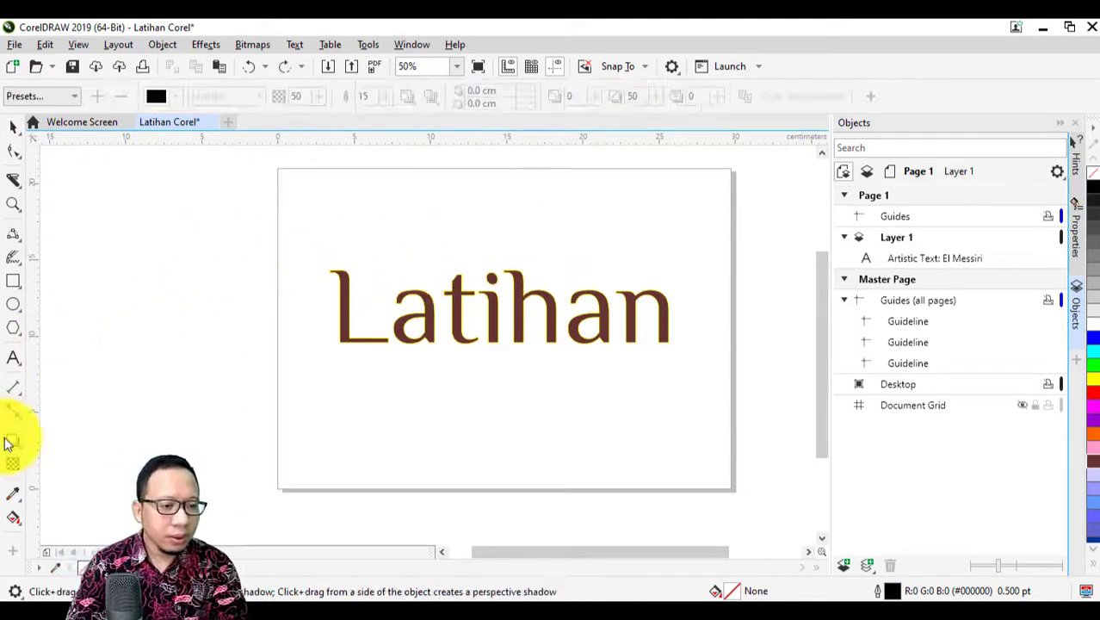
Draw a circle about 12.4 cm in diameter across the page's left edge and fill it with green (#00FF00)
click(8, 443)
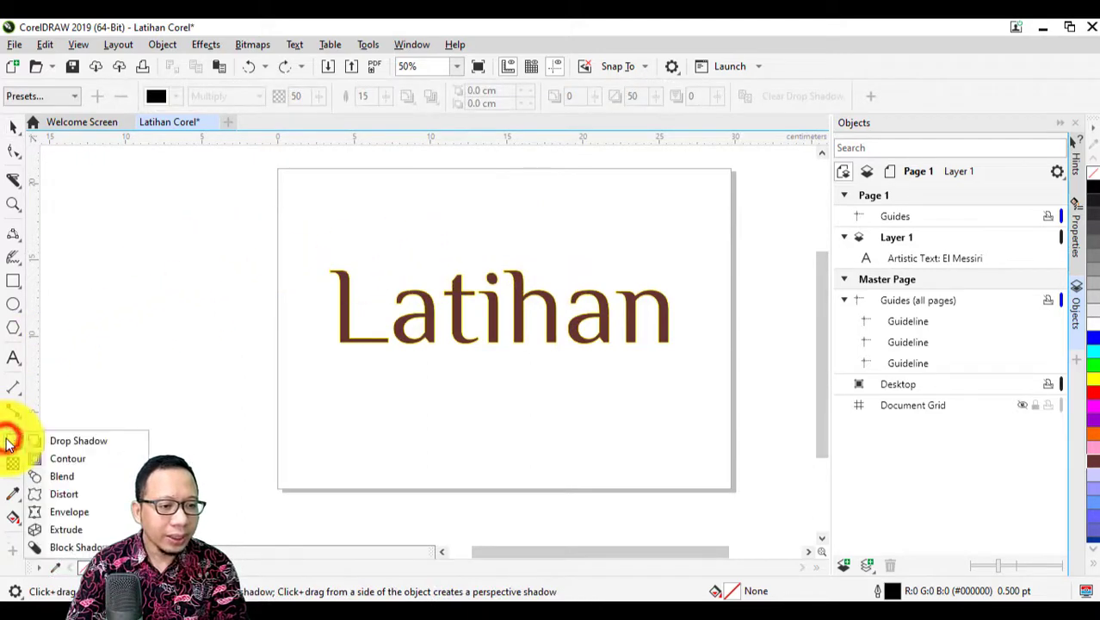
click(55, 441)
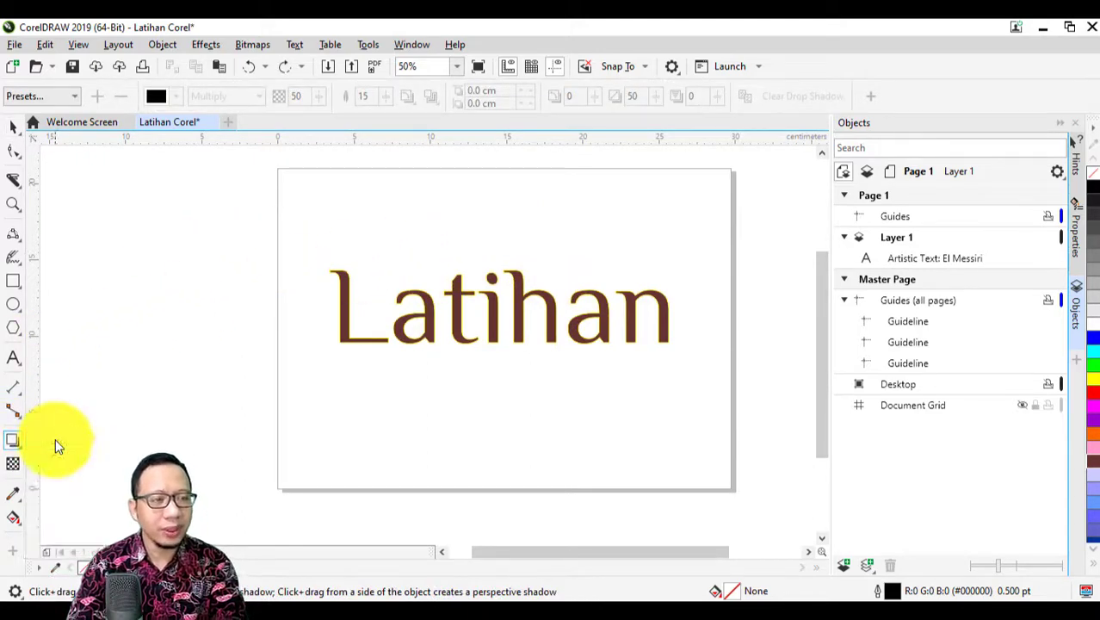
click(12, 301)
click(142, 214)
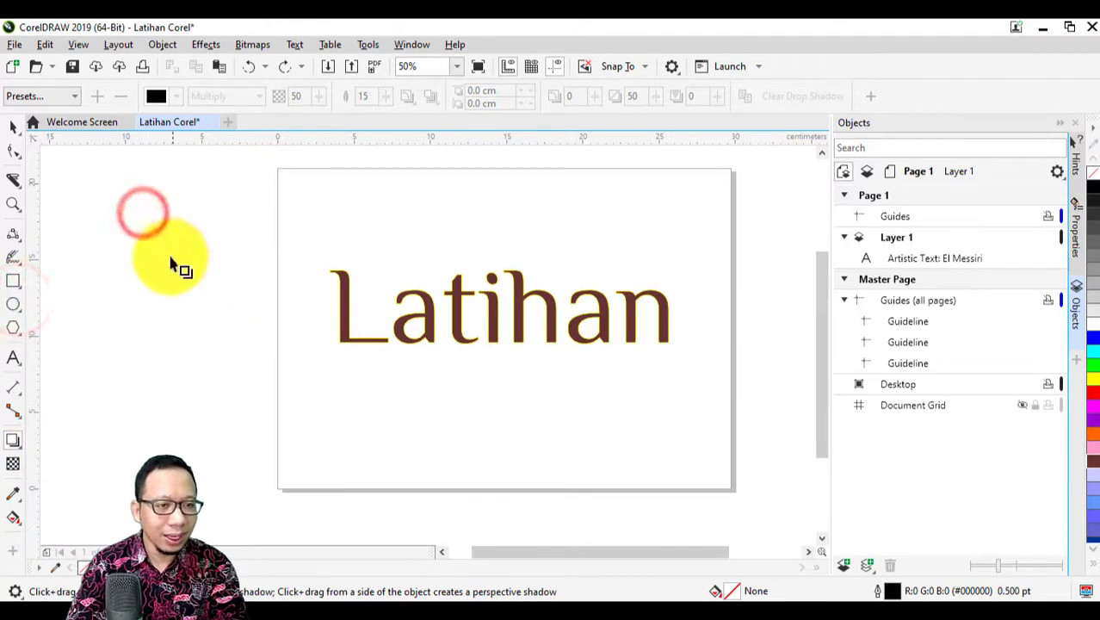
click(14, 303)
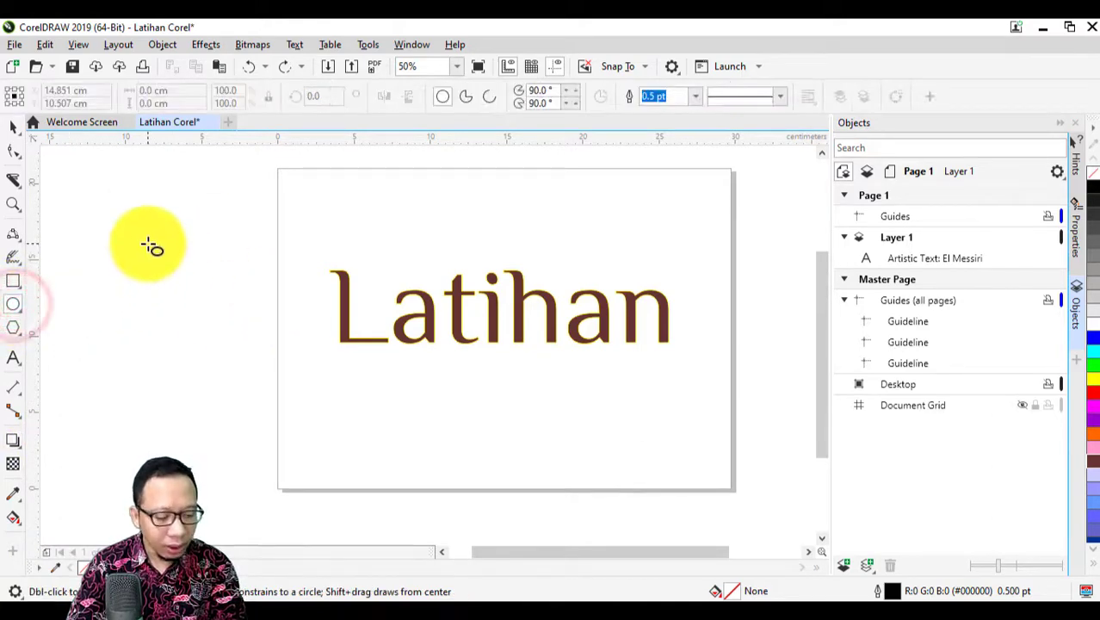
drag(147, 241, 341, 436)
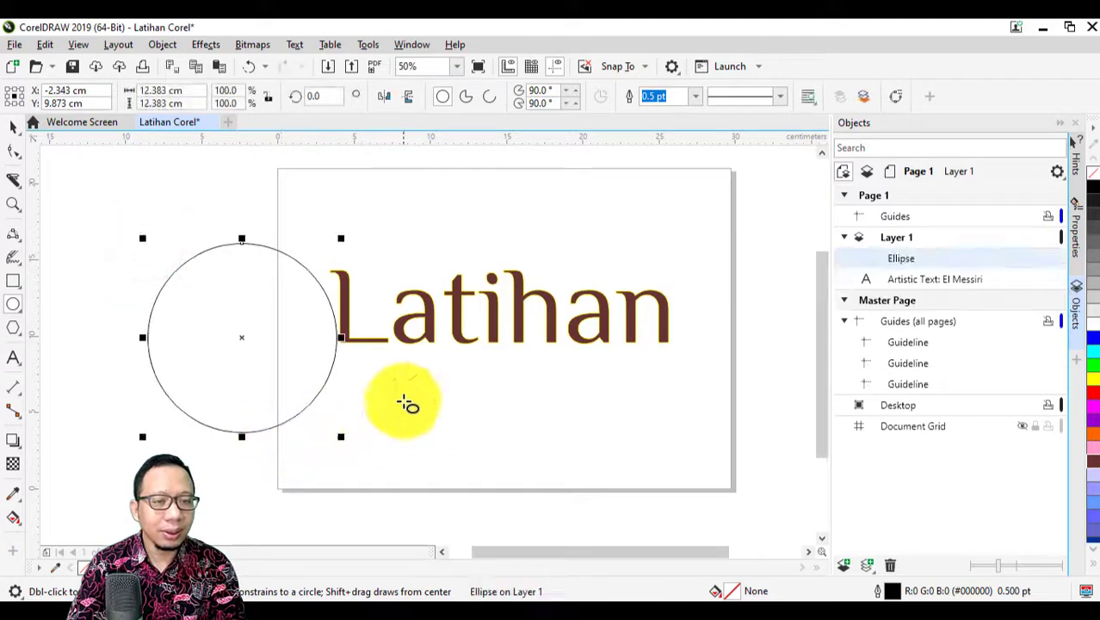
click(1093, 370)
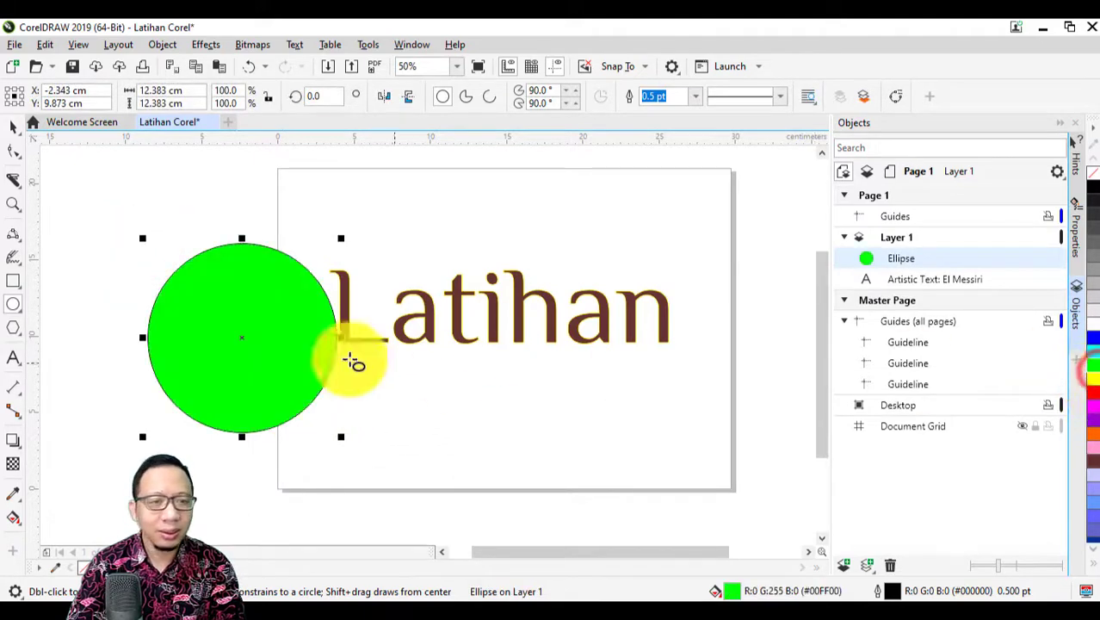
Add a drop shadow offset about 5.2 cm right and 4.5 cm down to the green circle, with opacity 24
click(24, 448)
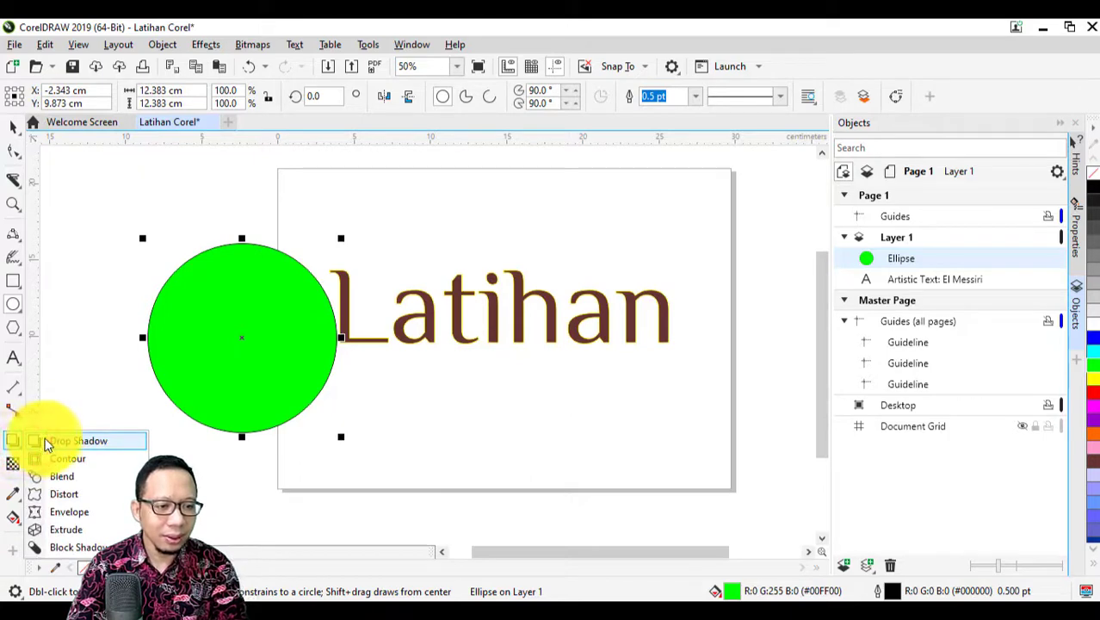
click(76, 440)
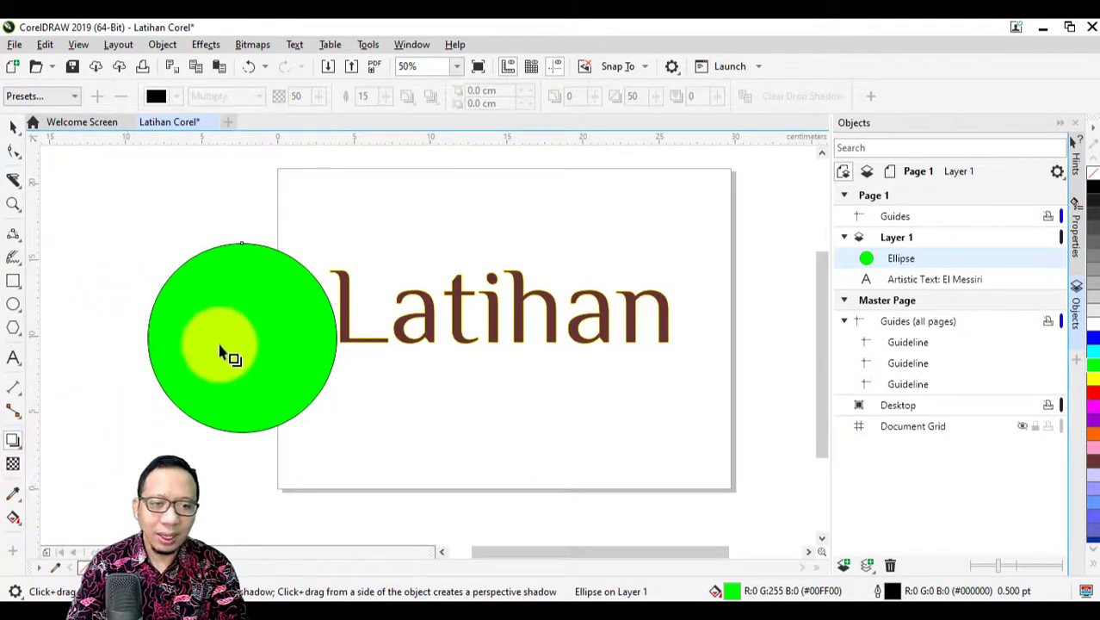
drag(242, 337, 414, 492)
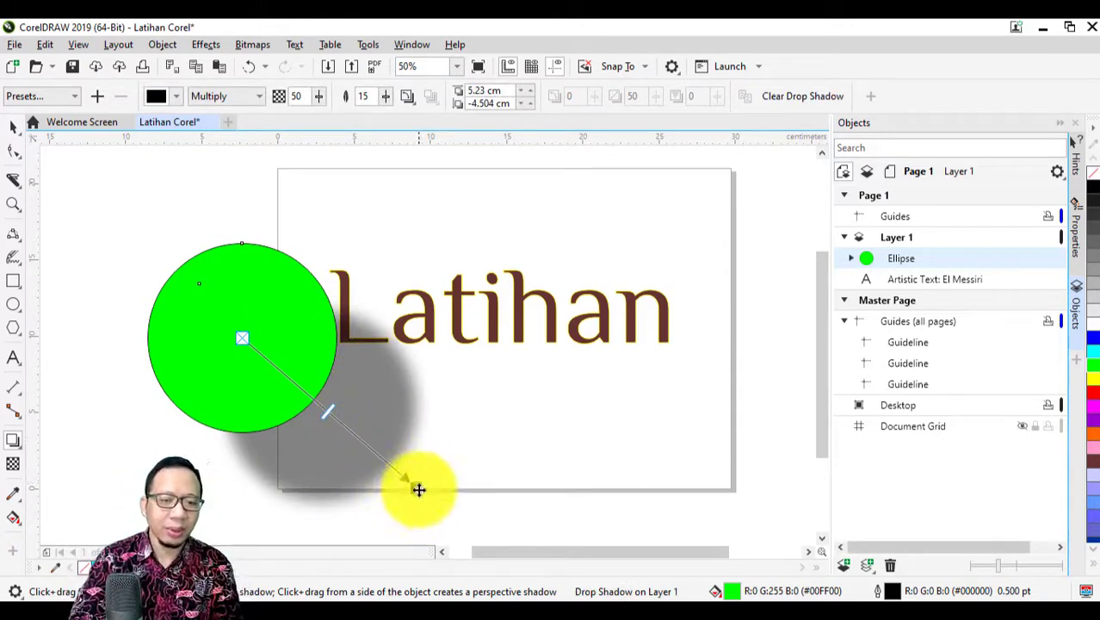
drag(318, 120, 303, 118)
click(321, 99)
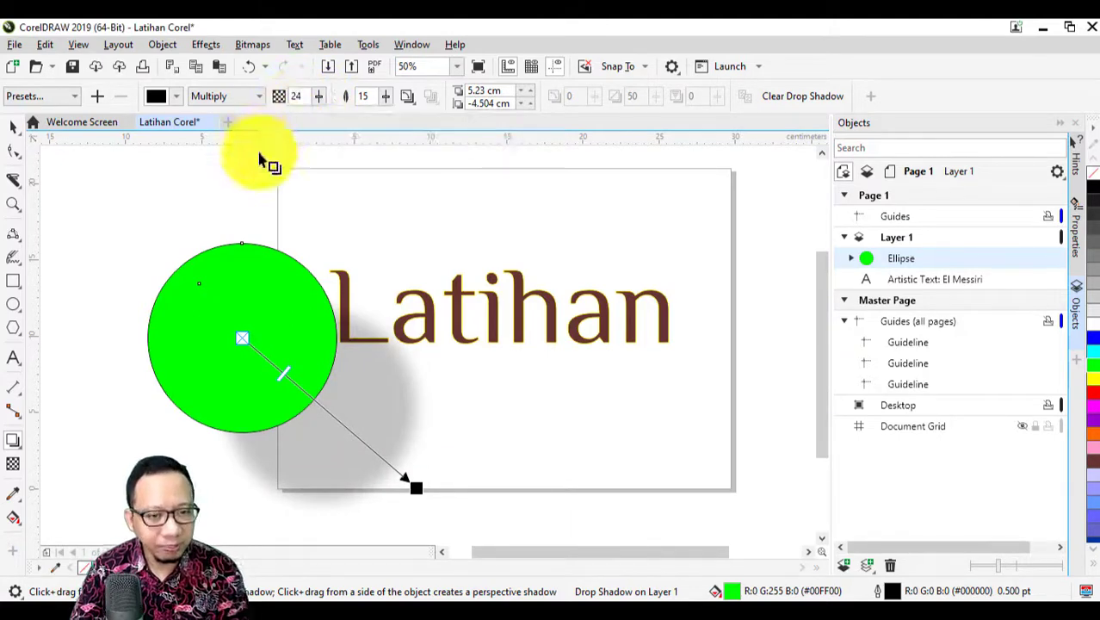
Undo the circle's drop shadow and its green fill
click(7, 446)
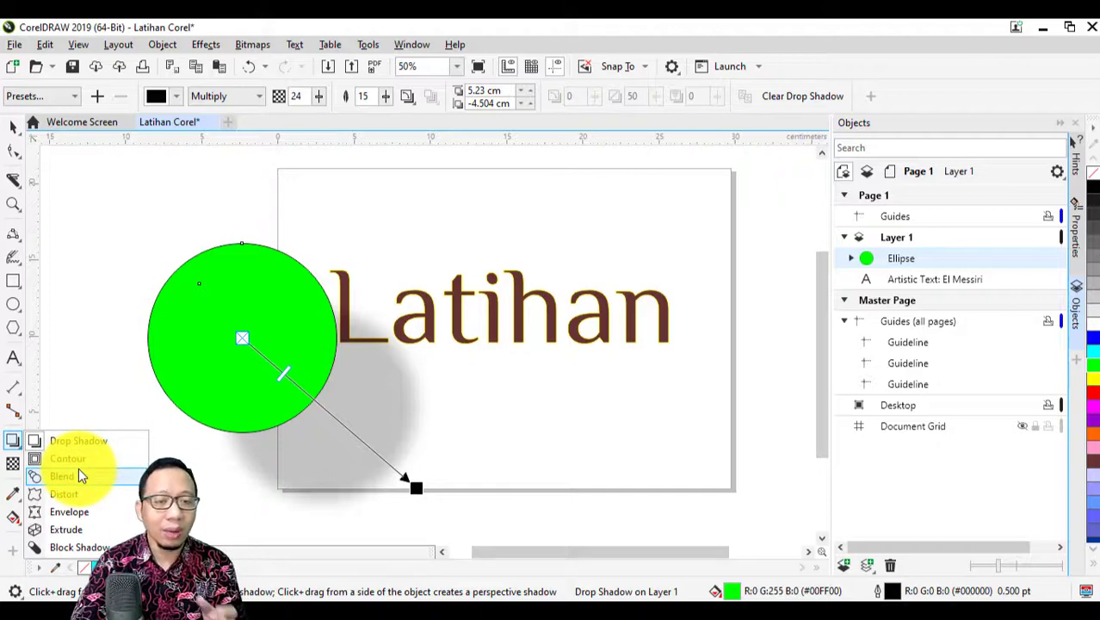
click(78, 471)
click(23, 135)
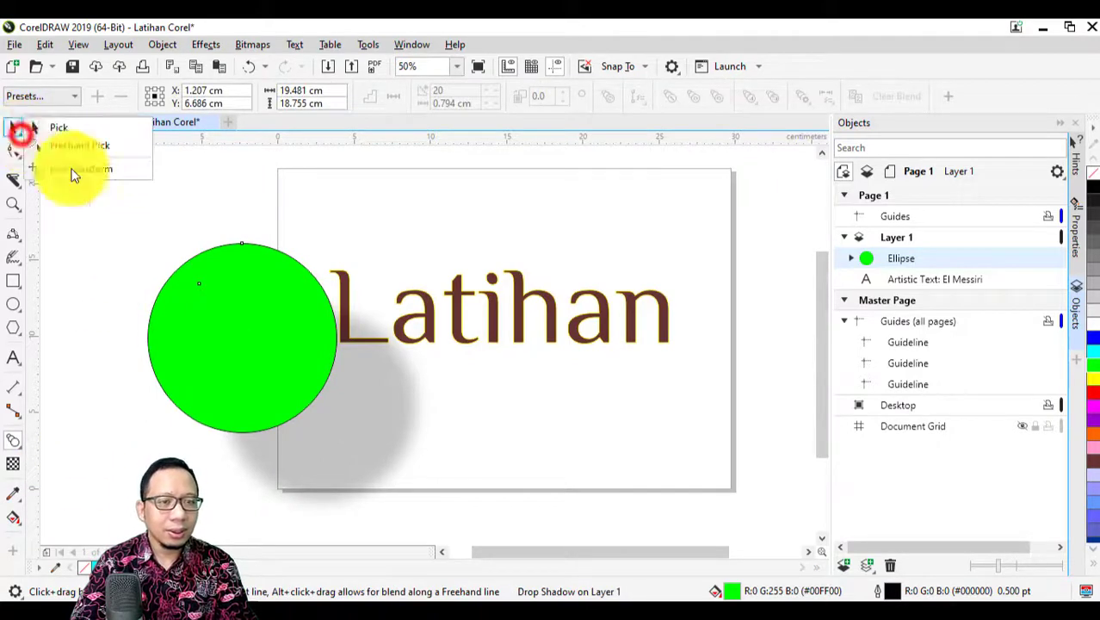
click(166, 216)
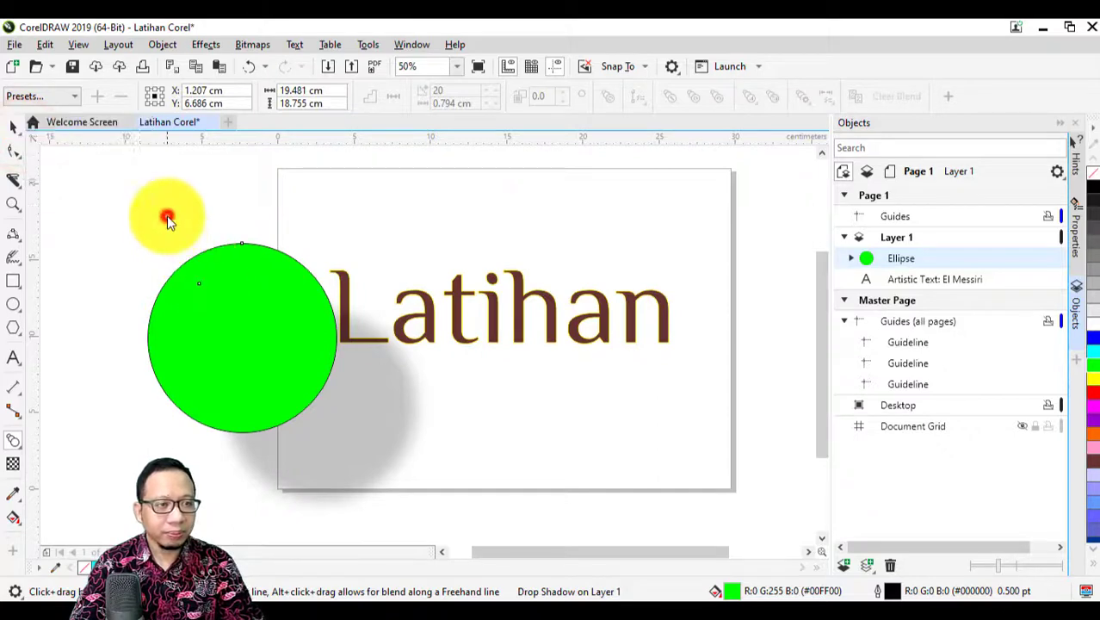
key(ctrl+z)
key(ctrl+z)
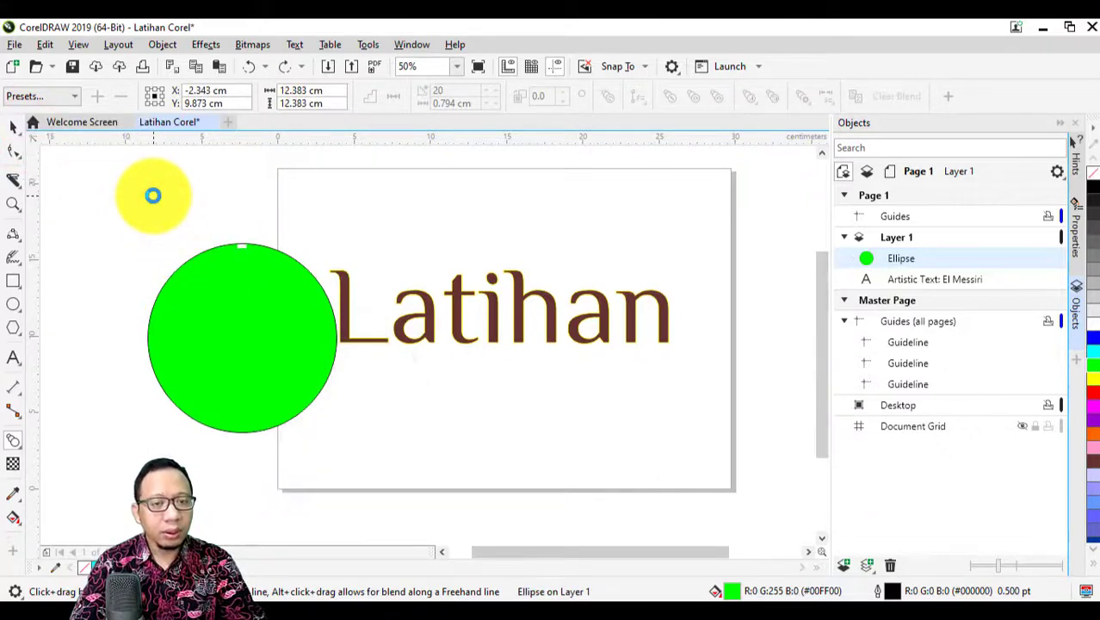
key(ctrl+z)
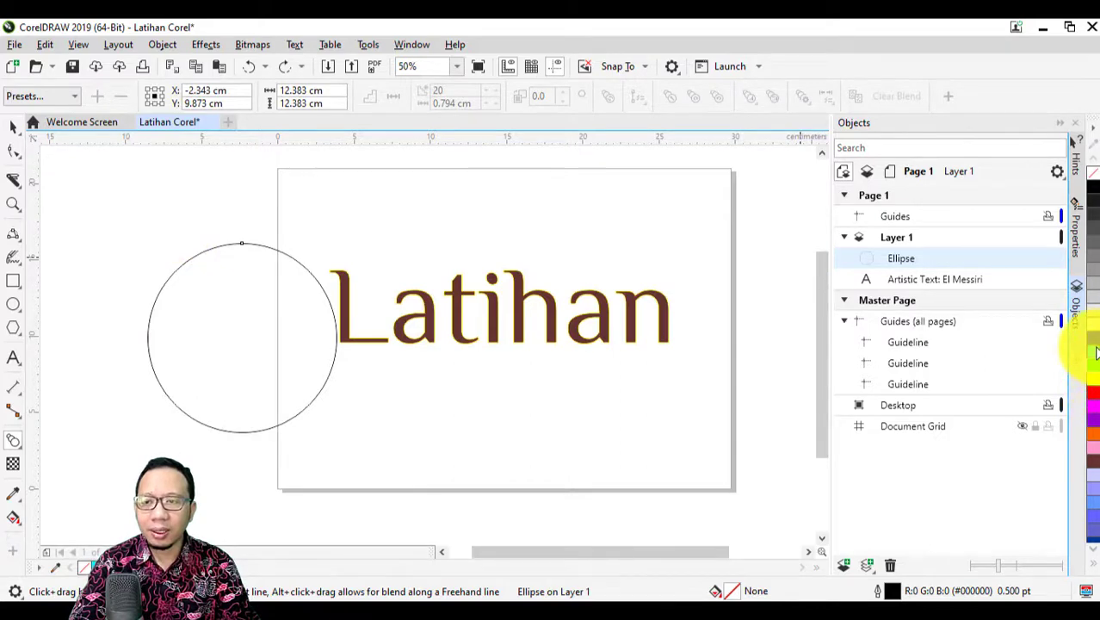
Fill the circle with purple (#9900CC) and move it up beside the upper part of the page
click(1094, 423)
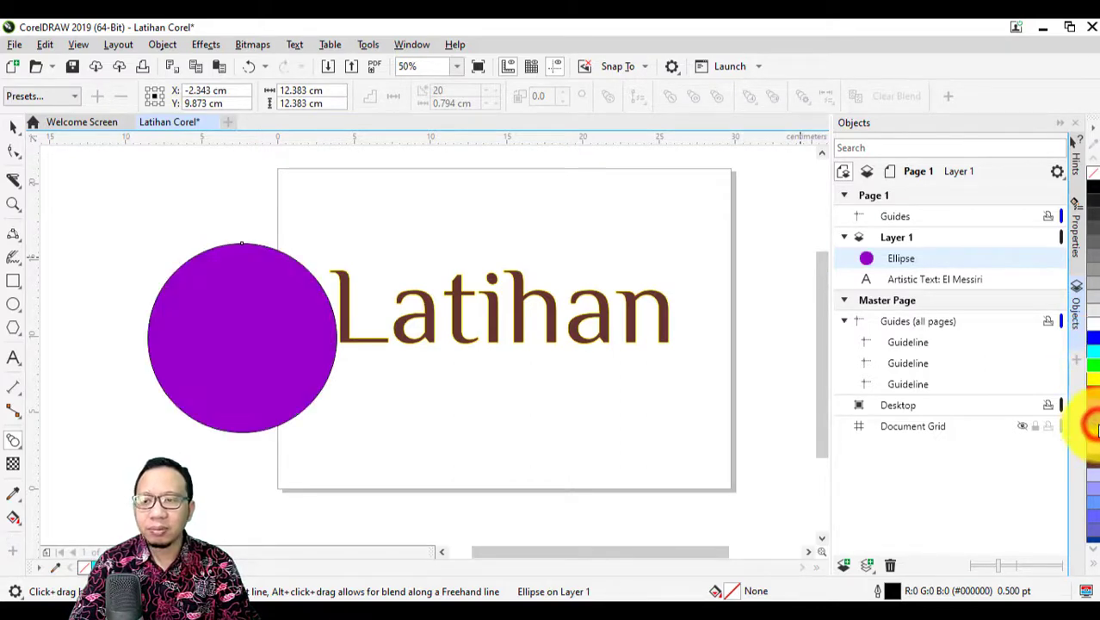
key(space)
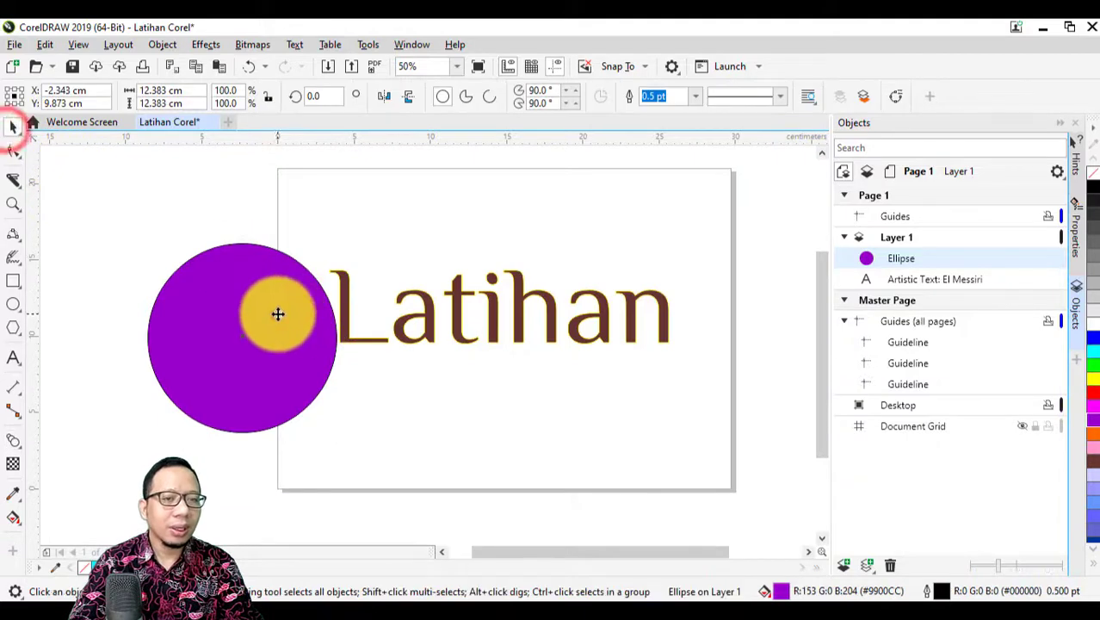
drag(275, 311, 486, 247)
Duplicate the purple circle, fill the copy with green (#00FF00) and place it over the right half of the text "Latihan"
key(ctrl+c)
key(ctrl+v)
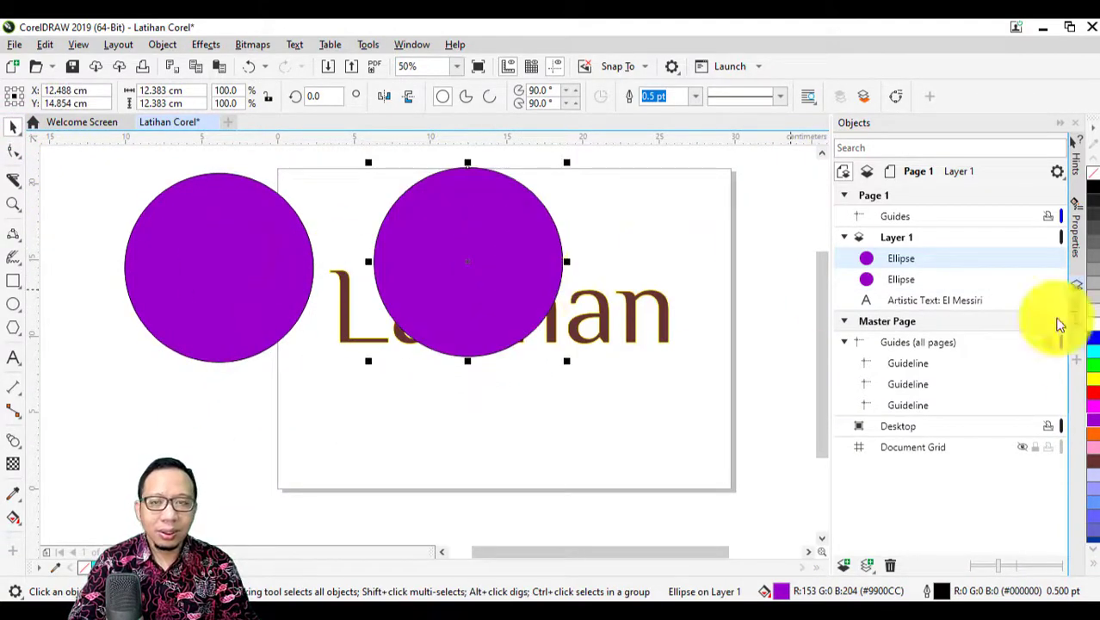
click(1093, 369)
drag(473, 265, 570, 270)
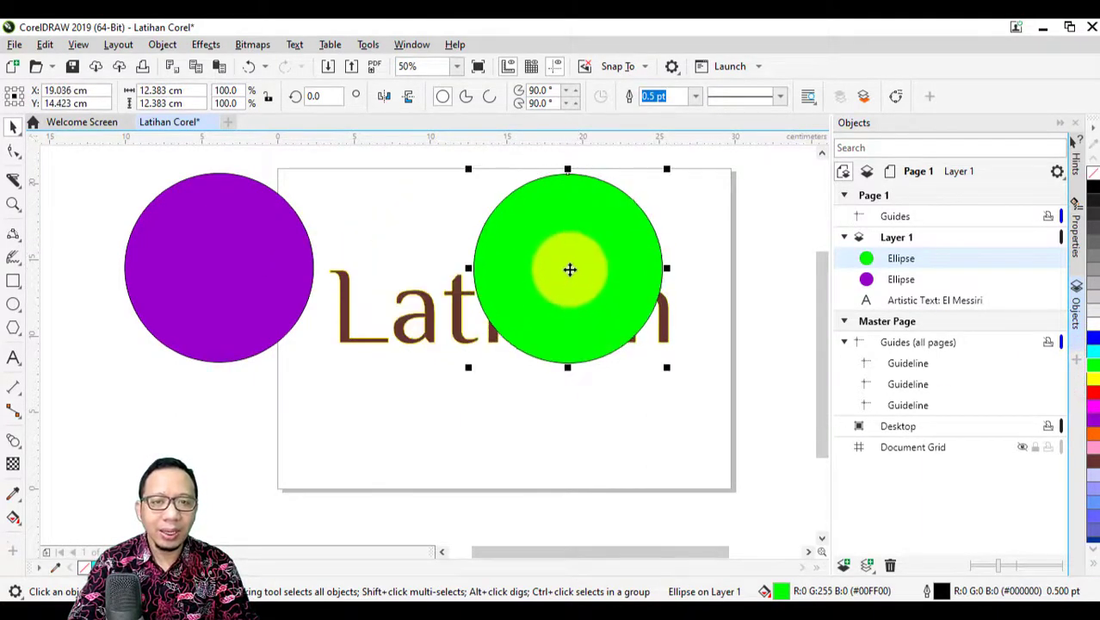
Delete the text "Latihan" and blend the purple circle into the green circle with 20 steps
click(435, 335)
key(Delete)
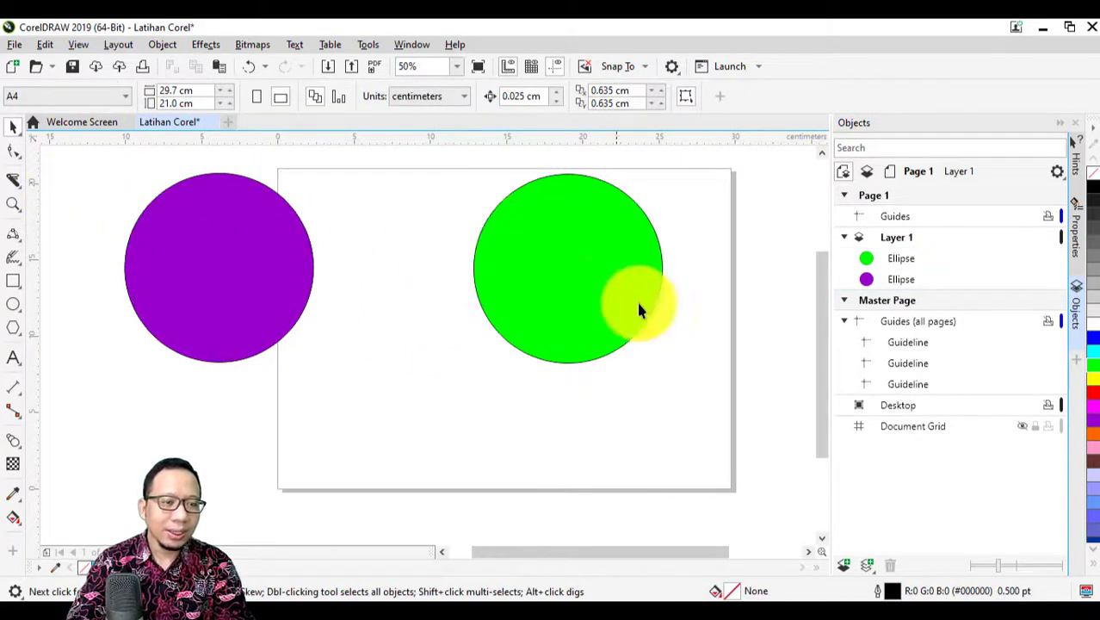
click(19, 443)
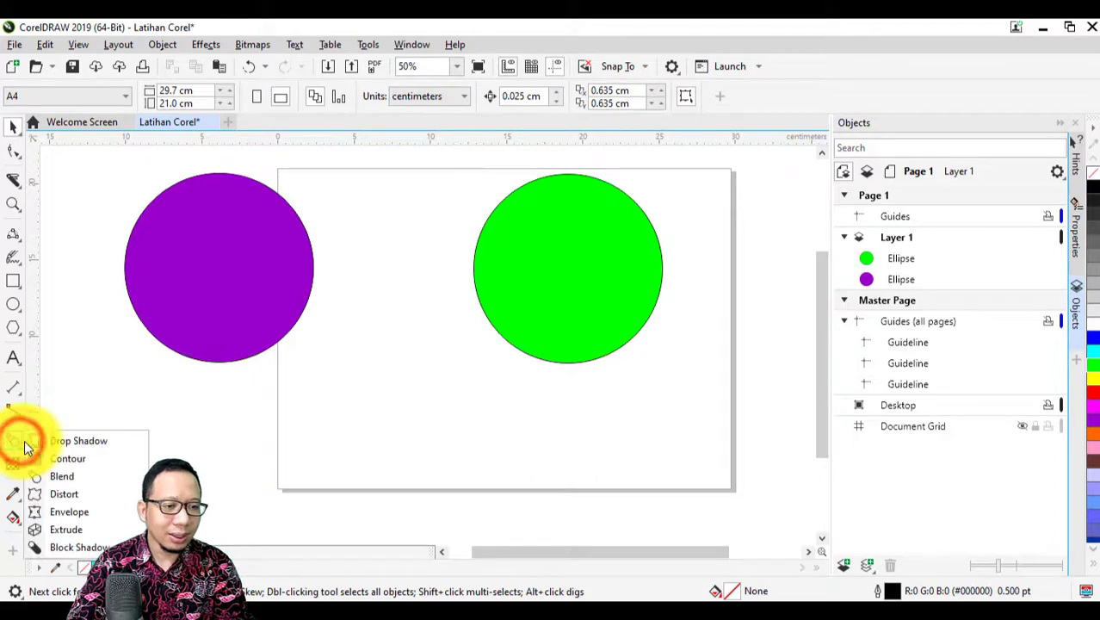
click(87, 479)
click(108, 157)
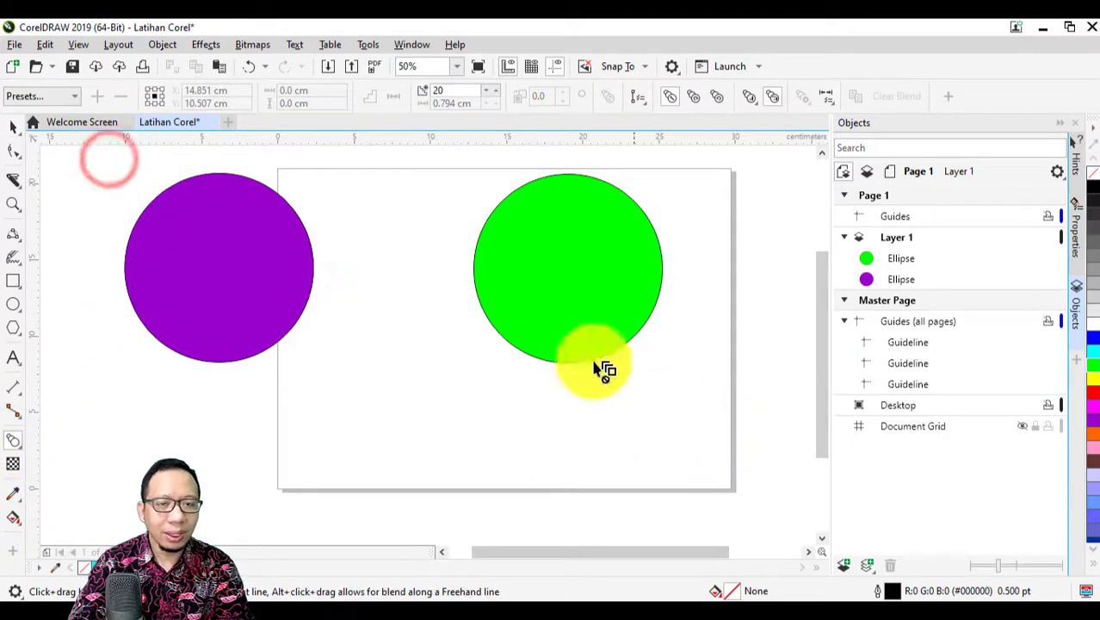
drag(225, 265, 570, 269)
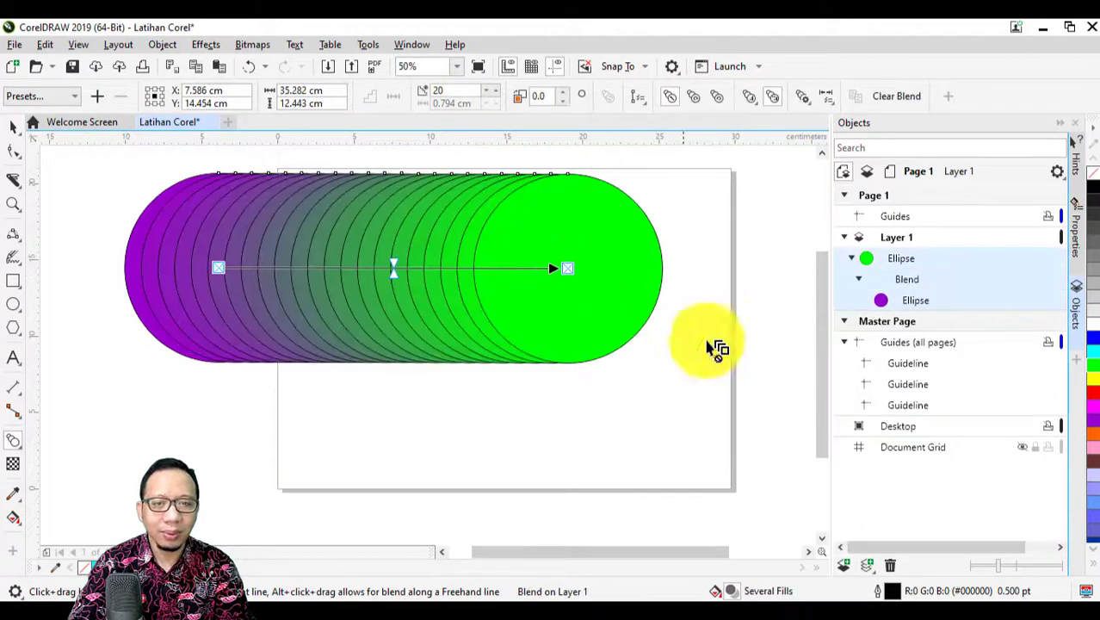
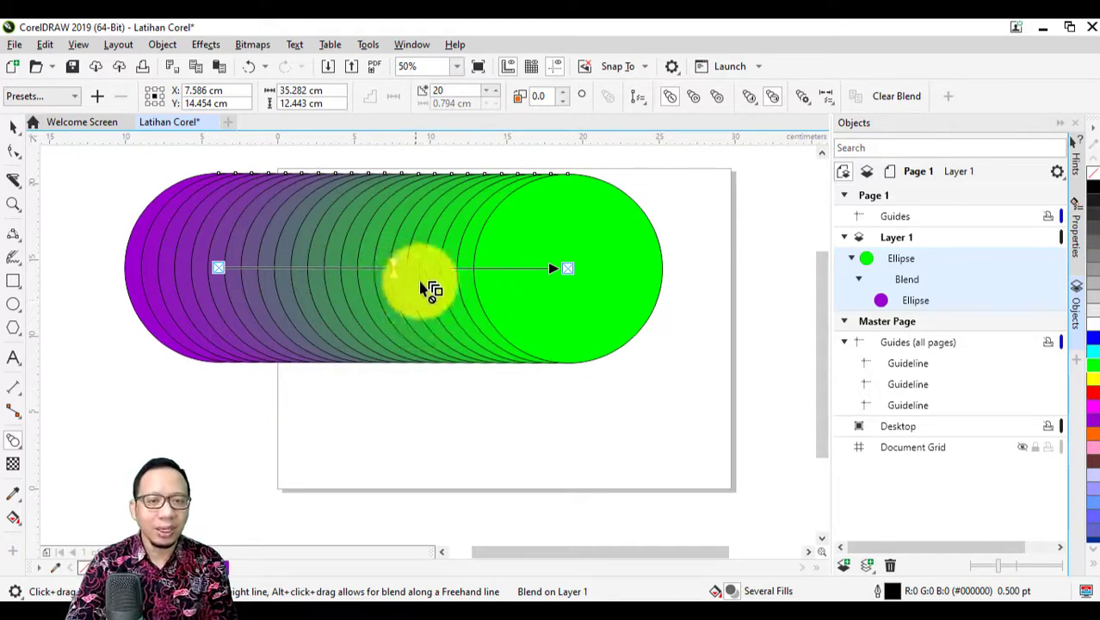
click(13, 129)
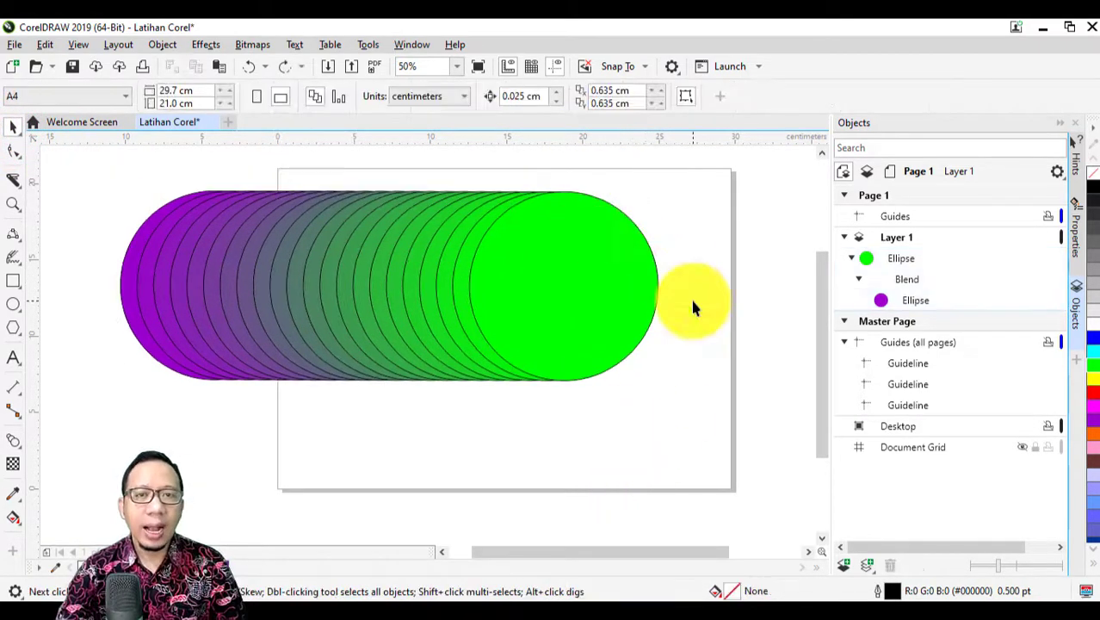
Break the purple-to-green blend apart and deselect the resulting objects
click(327, 261)
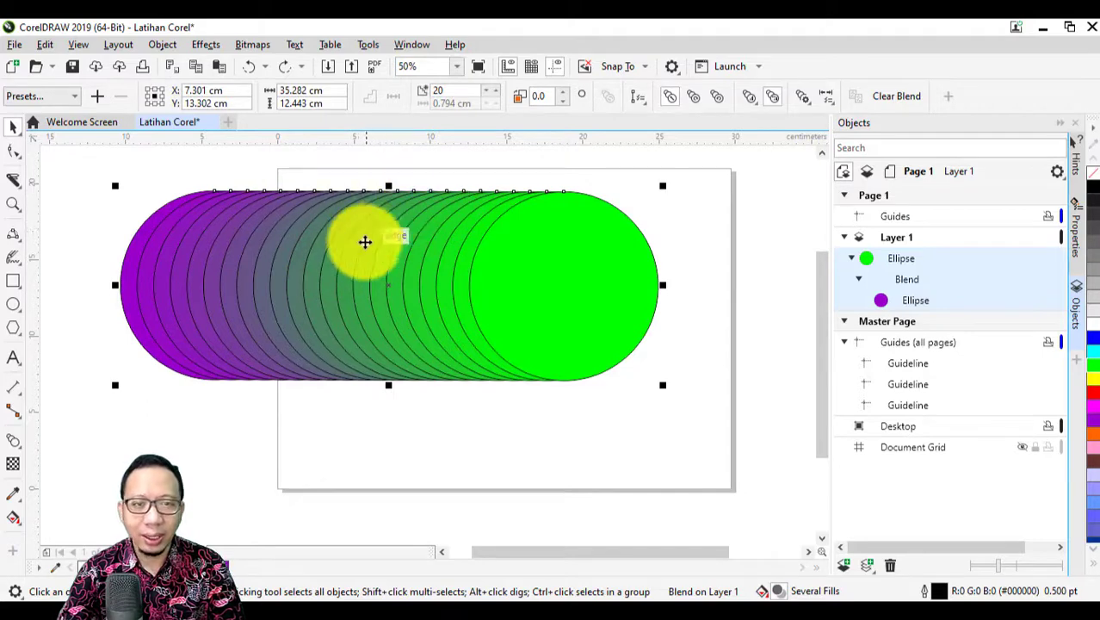
right_click(365, 241)
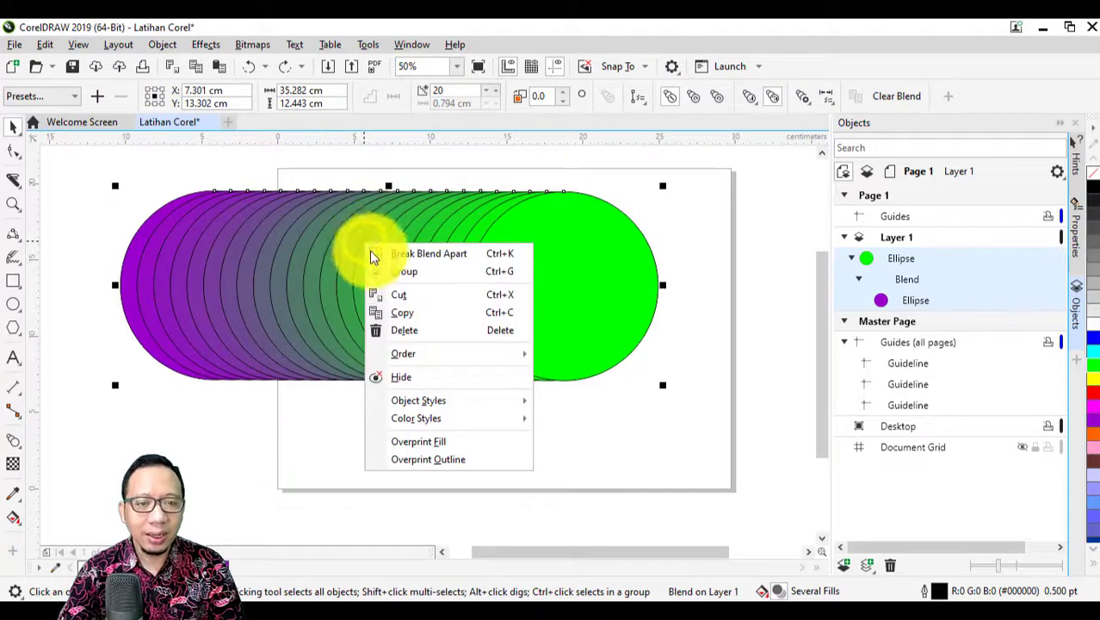
click(437, 255)
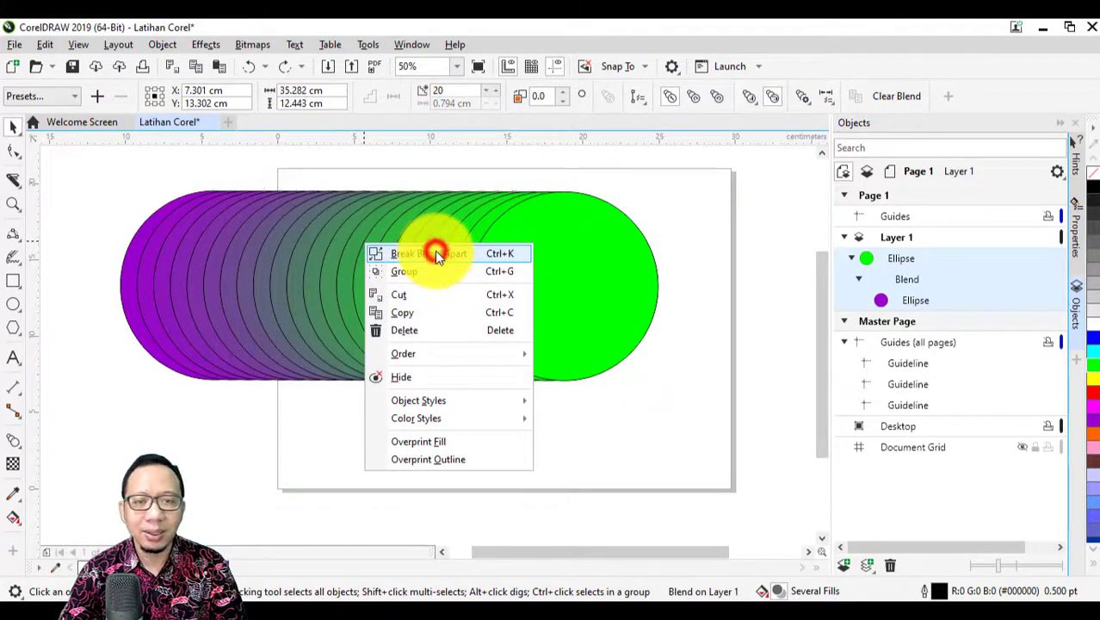
click(475, 444)
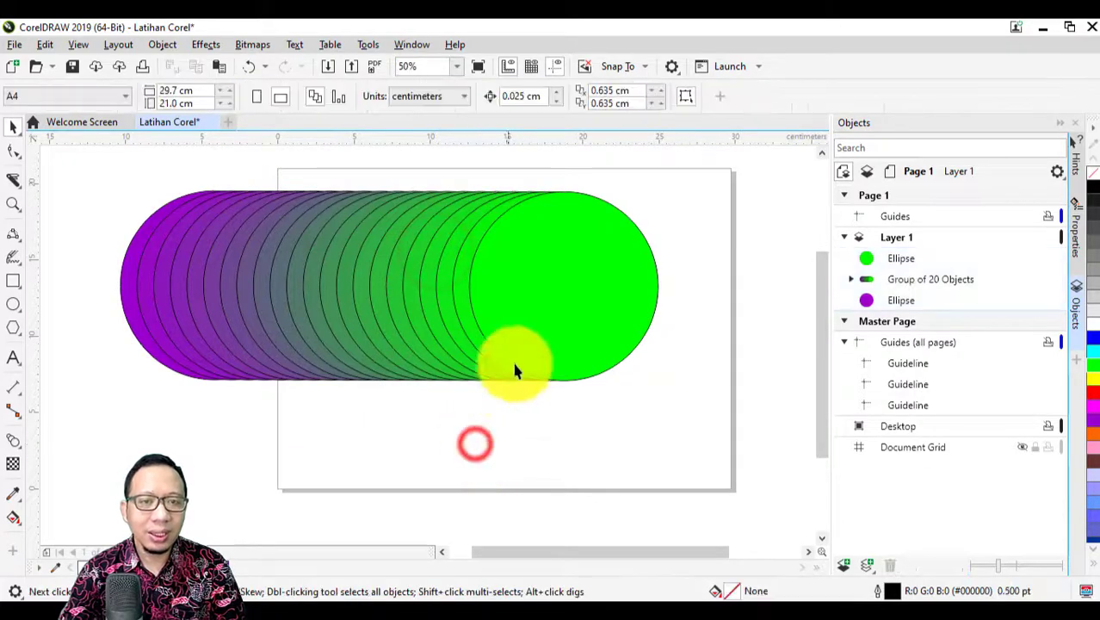
Test moving the green end circle and the group of intermediate circles separately, undoing the moves
drag(547, 310, 614, 311)
mouse_move(505, 315)
mouse_down()
mouse_move(541, 311)
mouse_move(535, 329)
mouse_move(548, 335)
mouse_move(528, 308)
mouse_move(498, 308)
mouse_up()
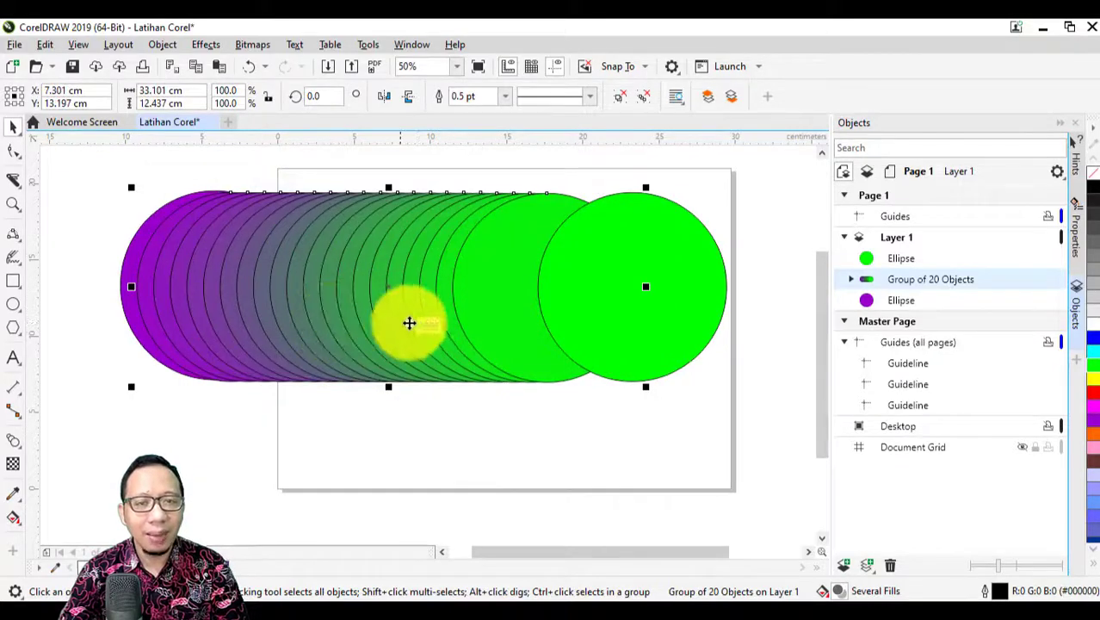
key(ctrl+z)
key(ctrl+z)
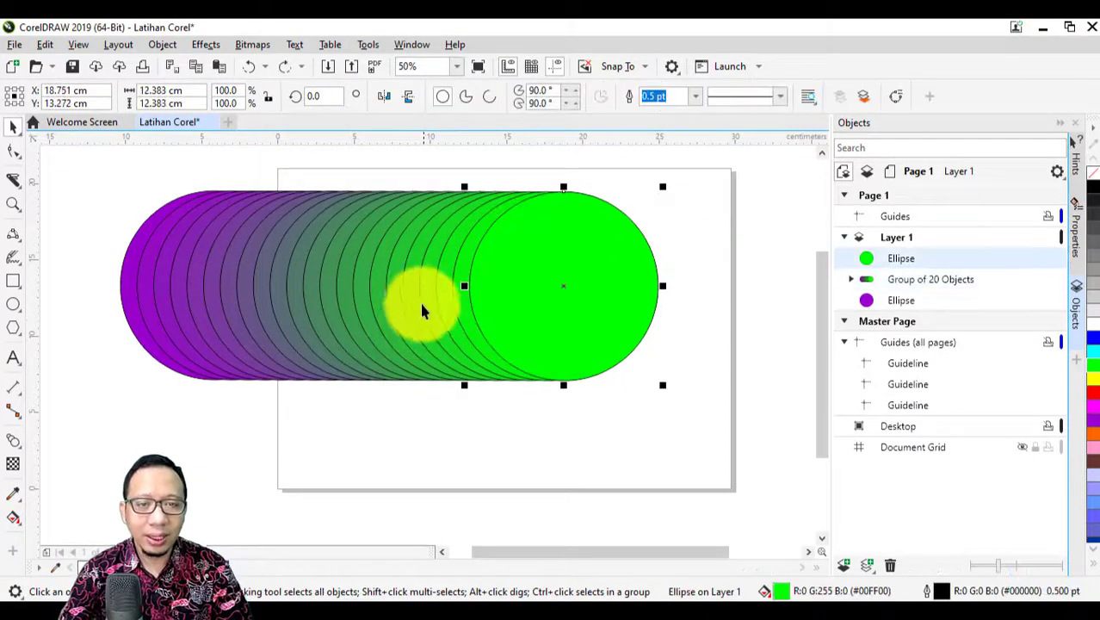
click(411, 423)
drag(386, 290, 430, 290)
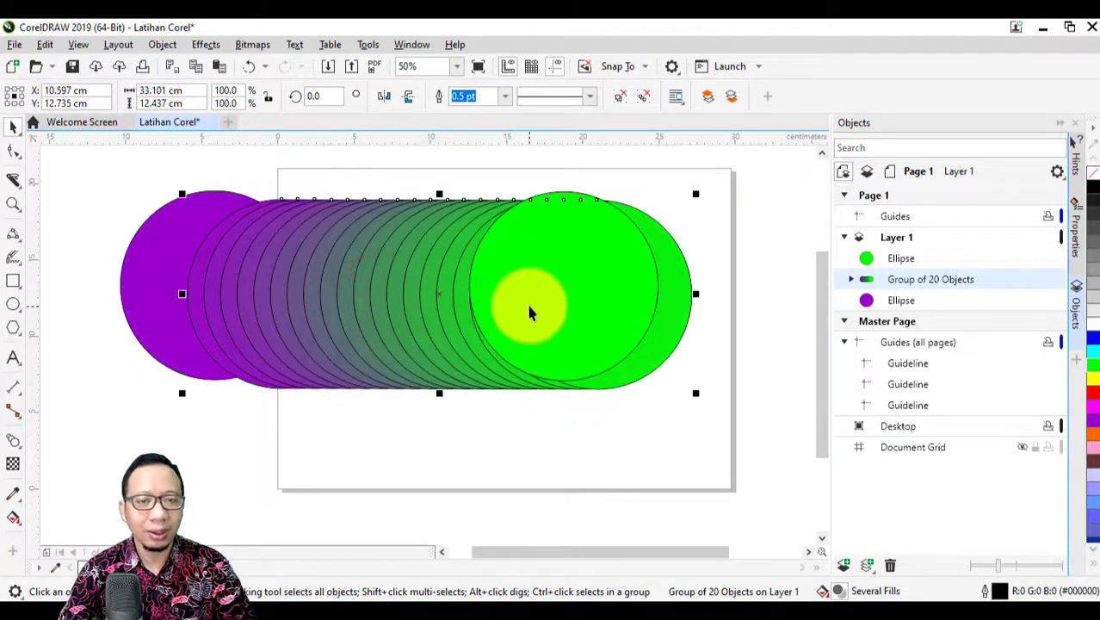
key(ctrl+z)
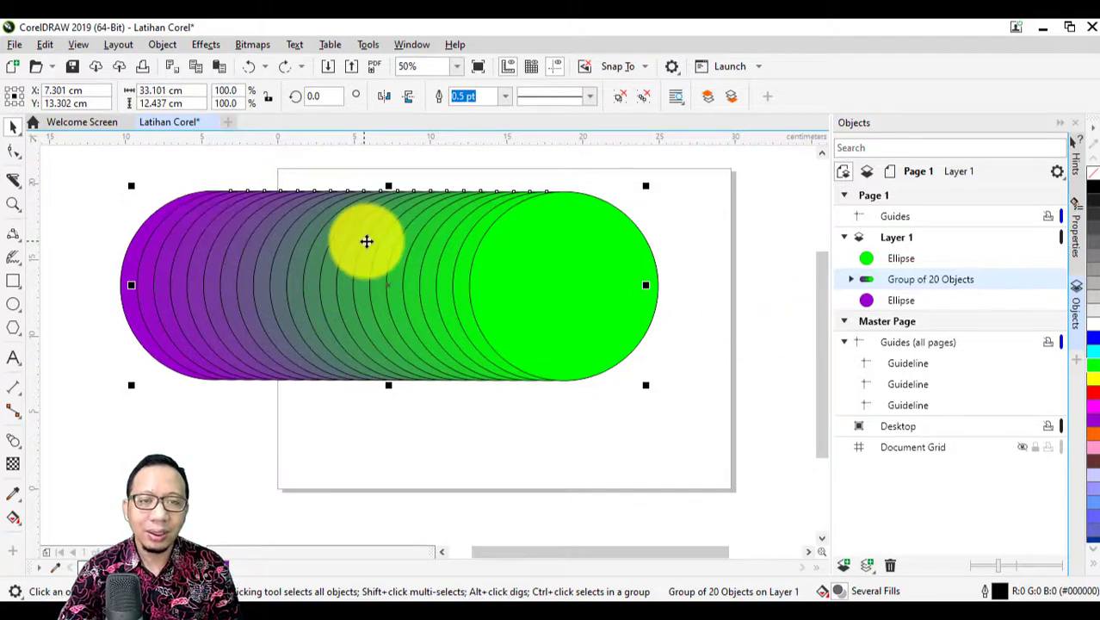
Ungroup the group of 20 intermediate circles into individual curves and clear the selection
right_click(367, 248)
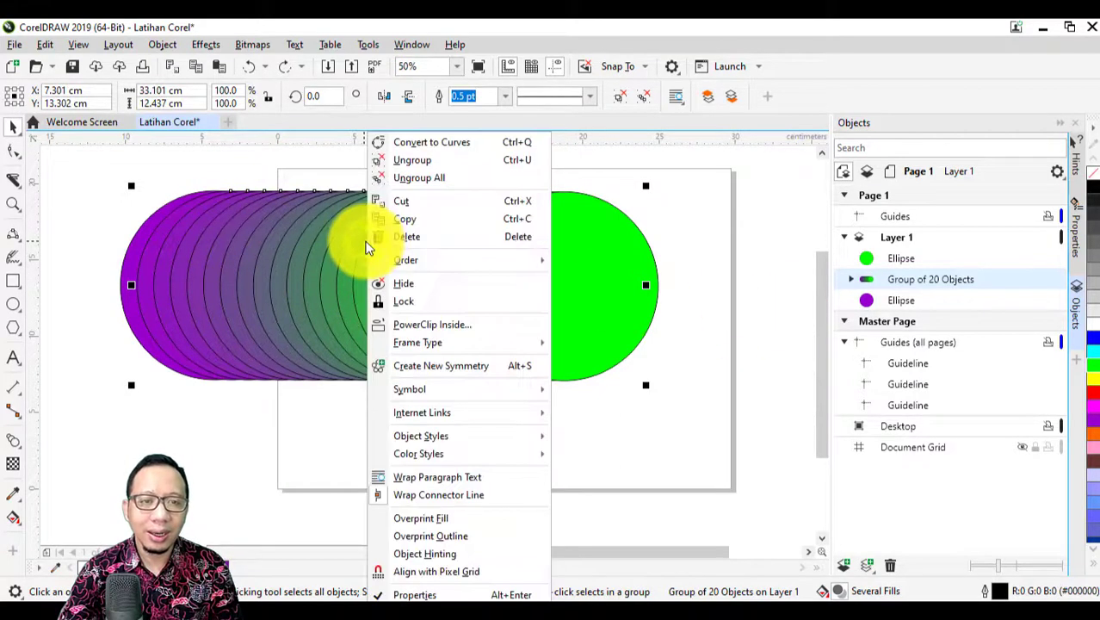
click(439, 165)
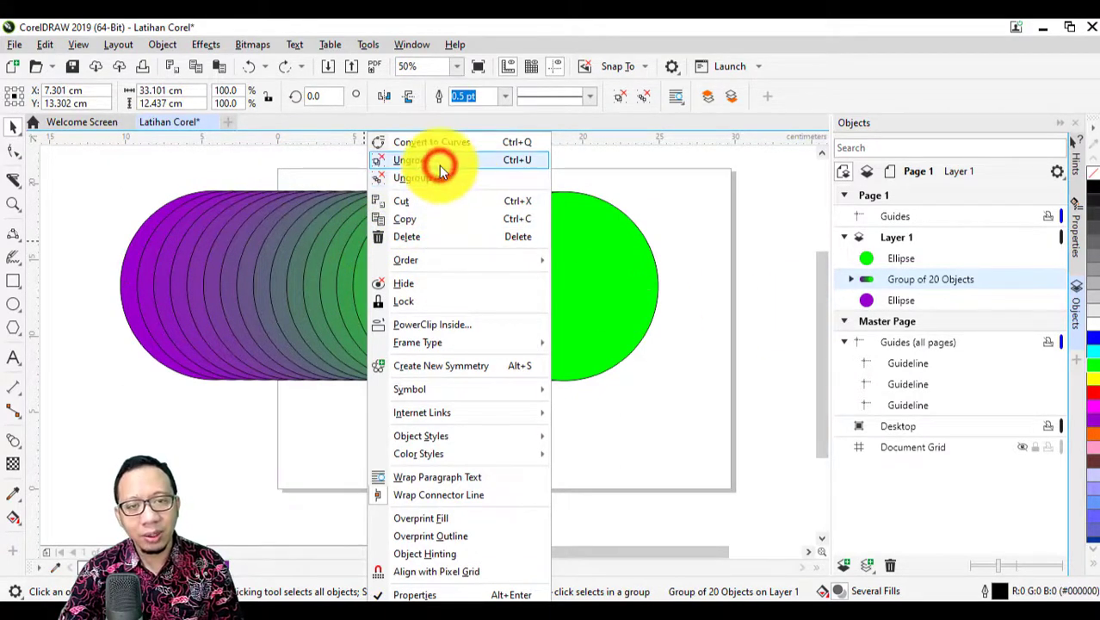
click(375, 417)
Scatter several of the green, grey and purple circles above, below and beside the row, and deselect them
click(397, 298)
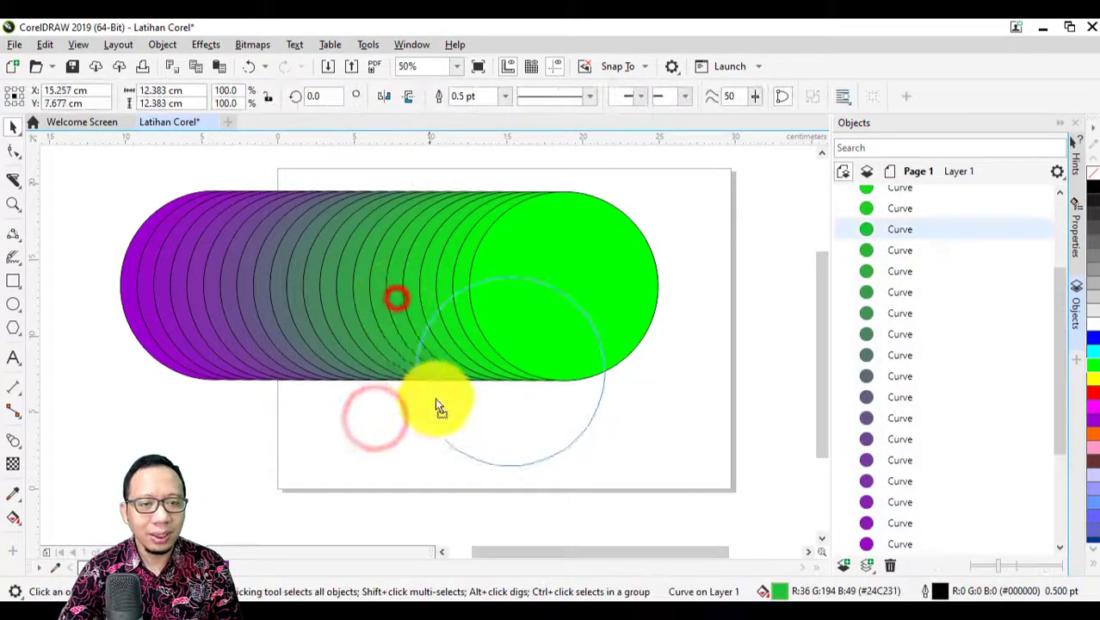
drag(435, 399, 436, 399)
drag(337, 285, 408, 402)
drag(257, 319, 336, 407)
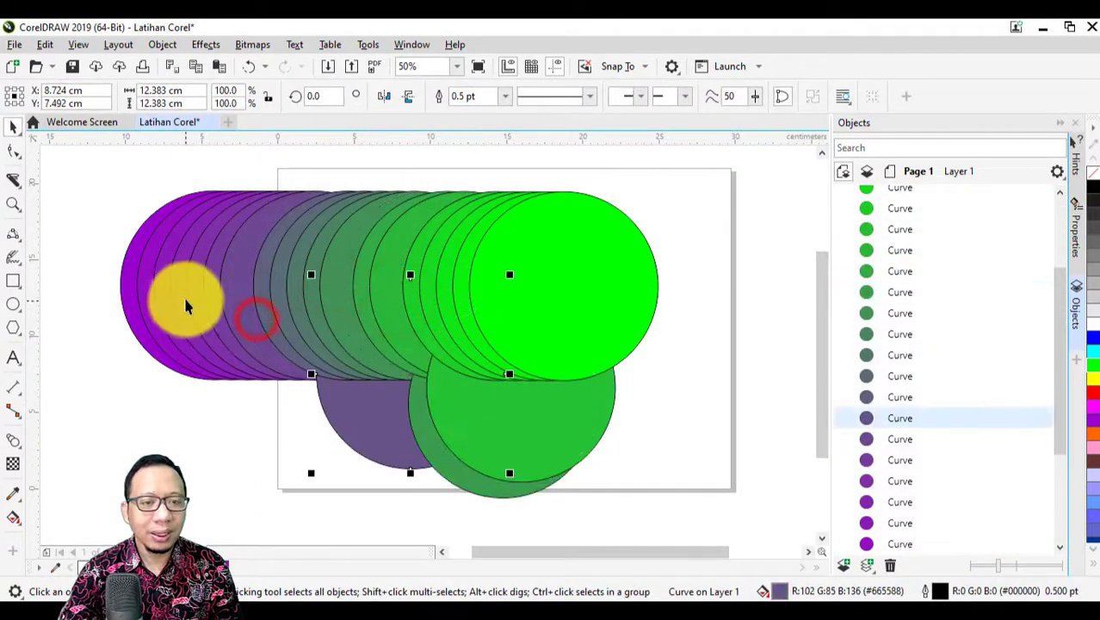
drag(185, 300, 193, 376)
drag(313, 206, 458, 147)
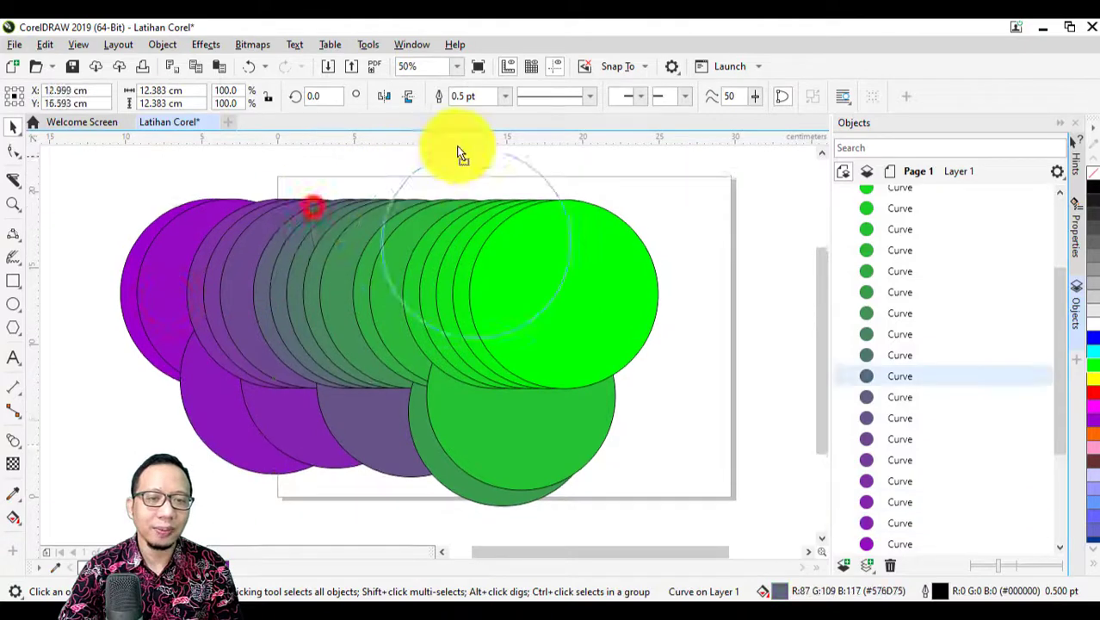
drag(525, 439, 602, 519)
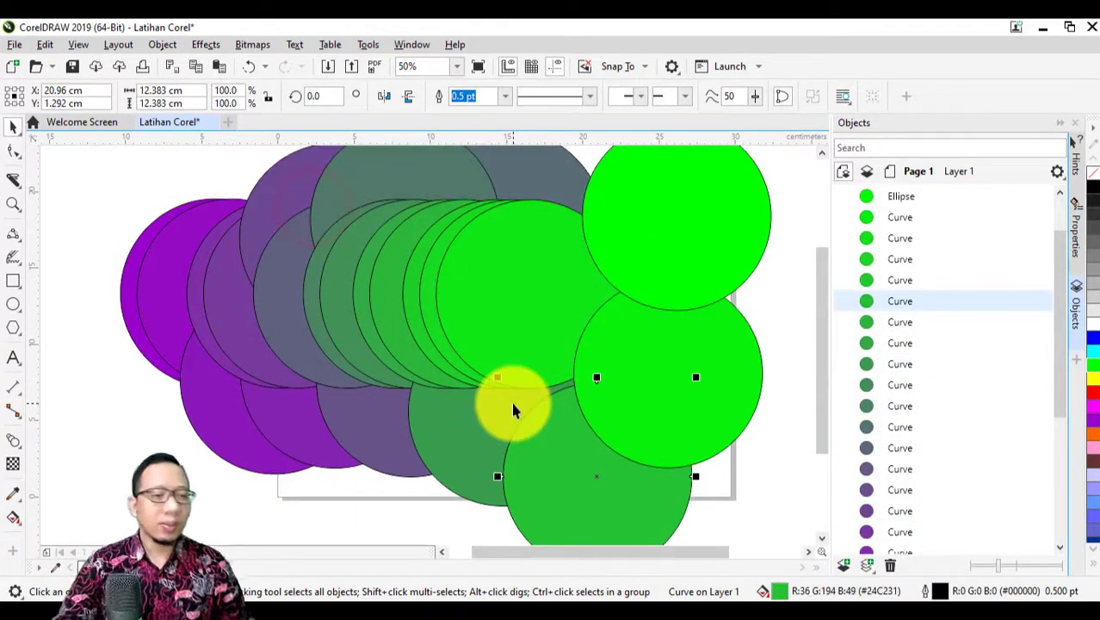
click(86, 484)
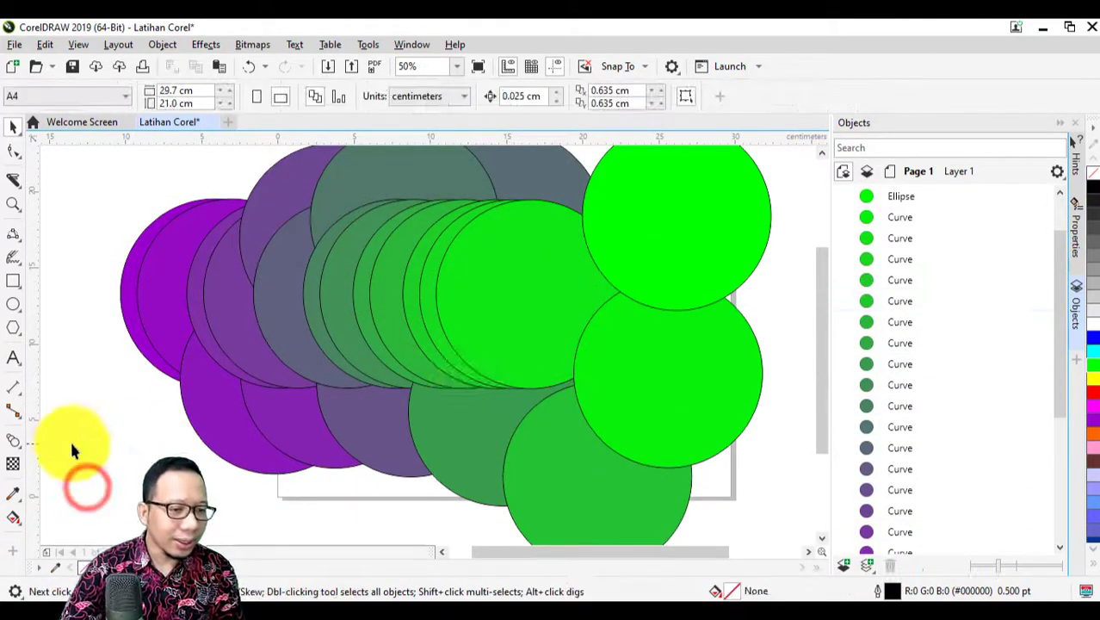
Give the upper-right green circle a uniform transparency of 60, and replace it with a linear fountain transparency angled about -18.3°
click(15, 467)
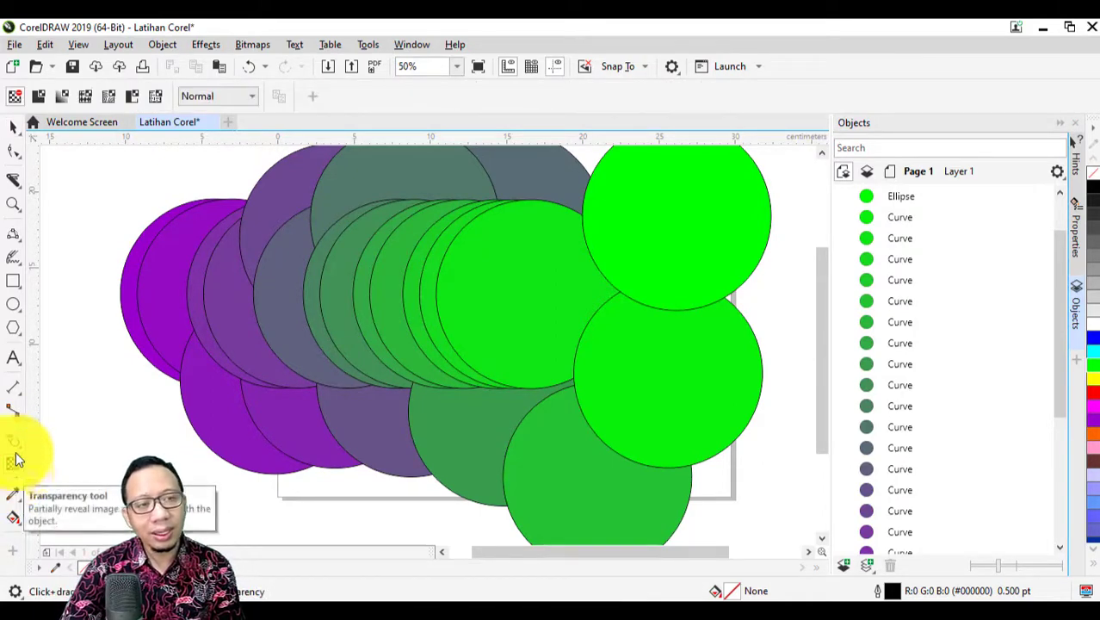
click(659, 185)
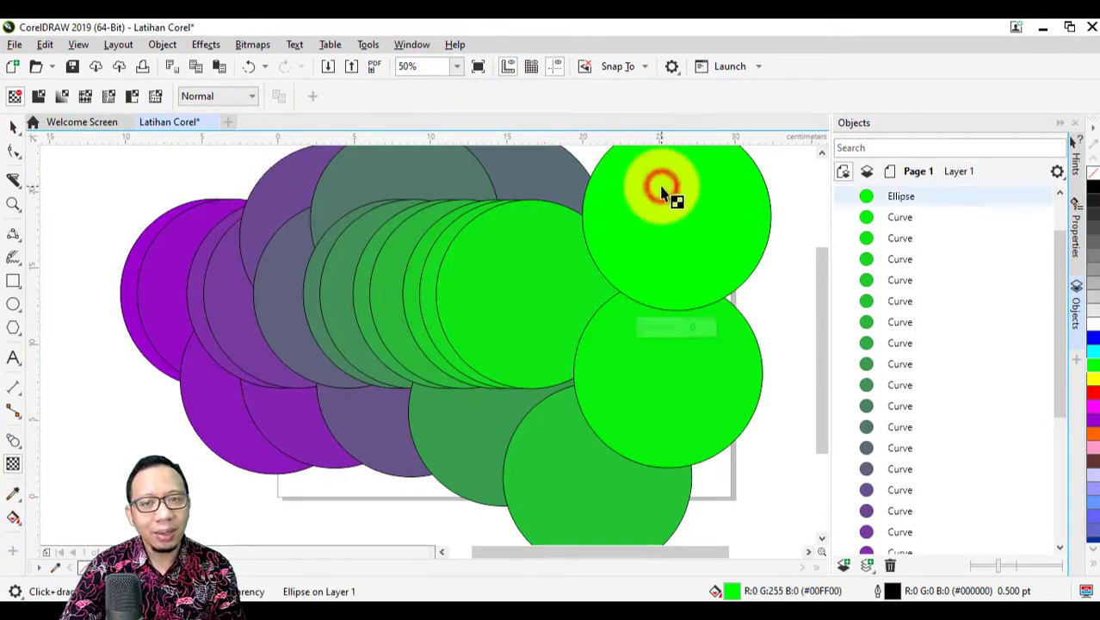
click(719, 217)
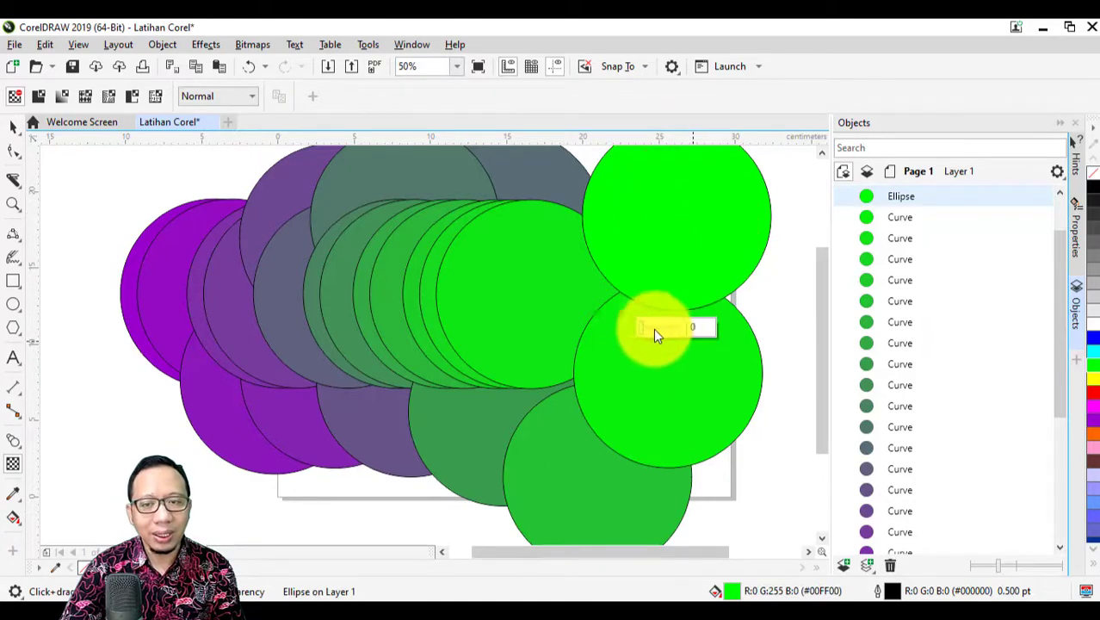
drag(639, 324, 663, 328)
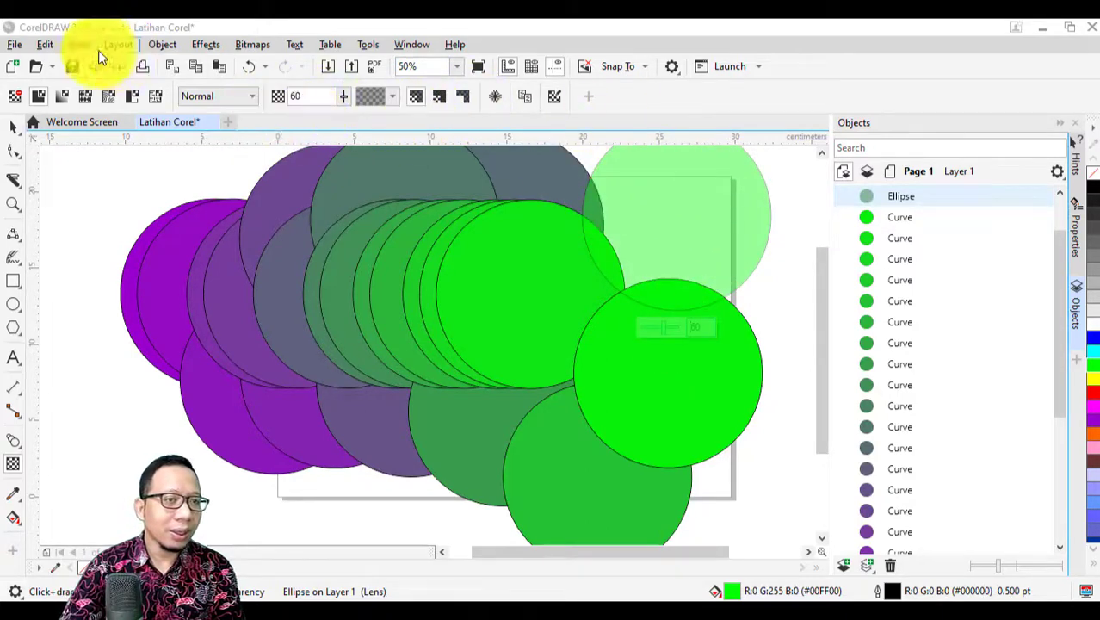
click(60, 98)
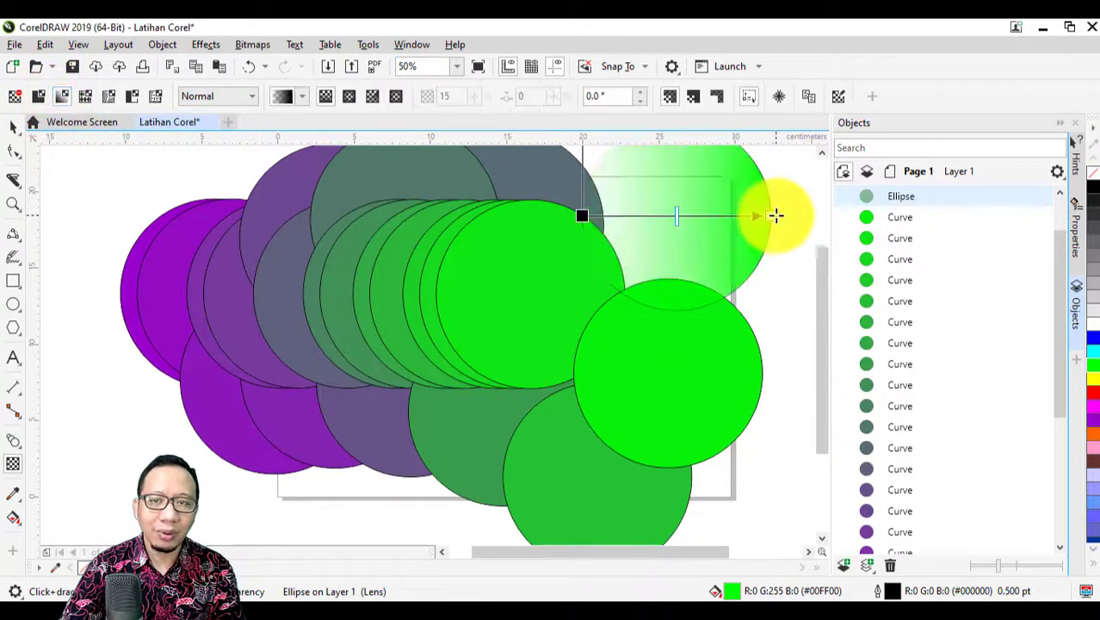
drag(776, 215, 743, 269)
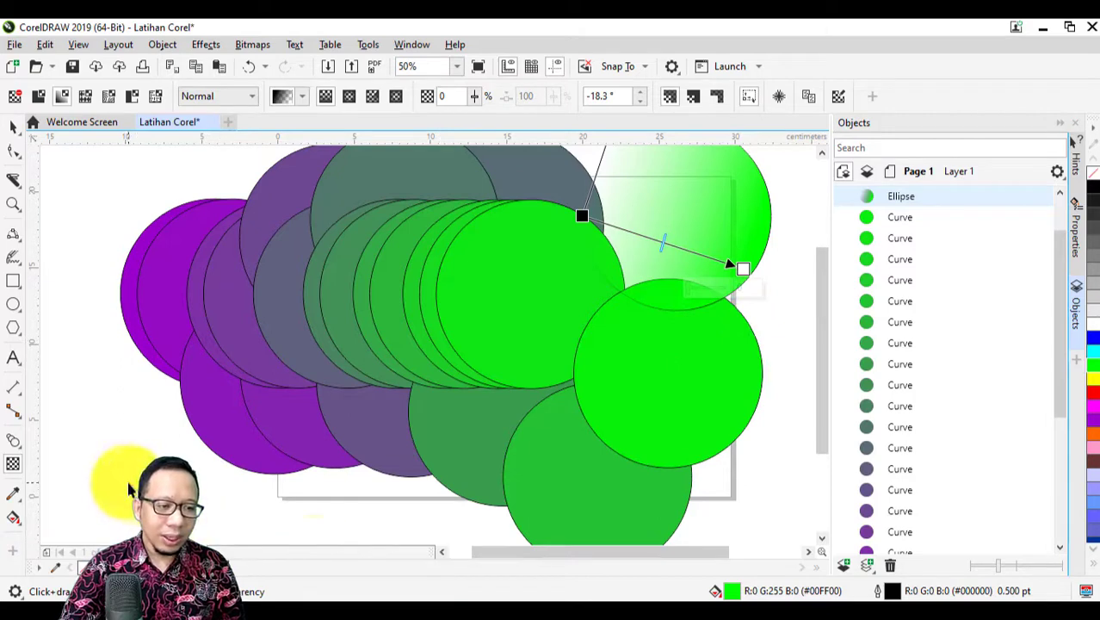
click(123, 479)
Sample the bright green of the large central circle with the Color Eyedropper and fill two of the purple circles with it
click(19, 494)
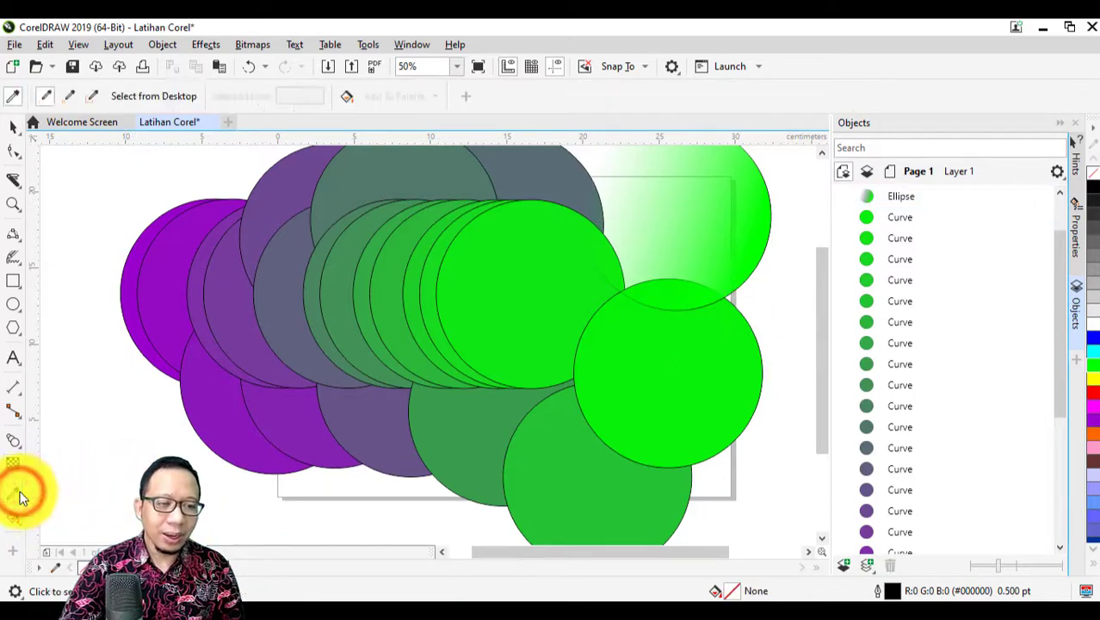
click(486, 296)
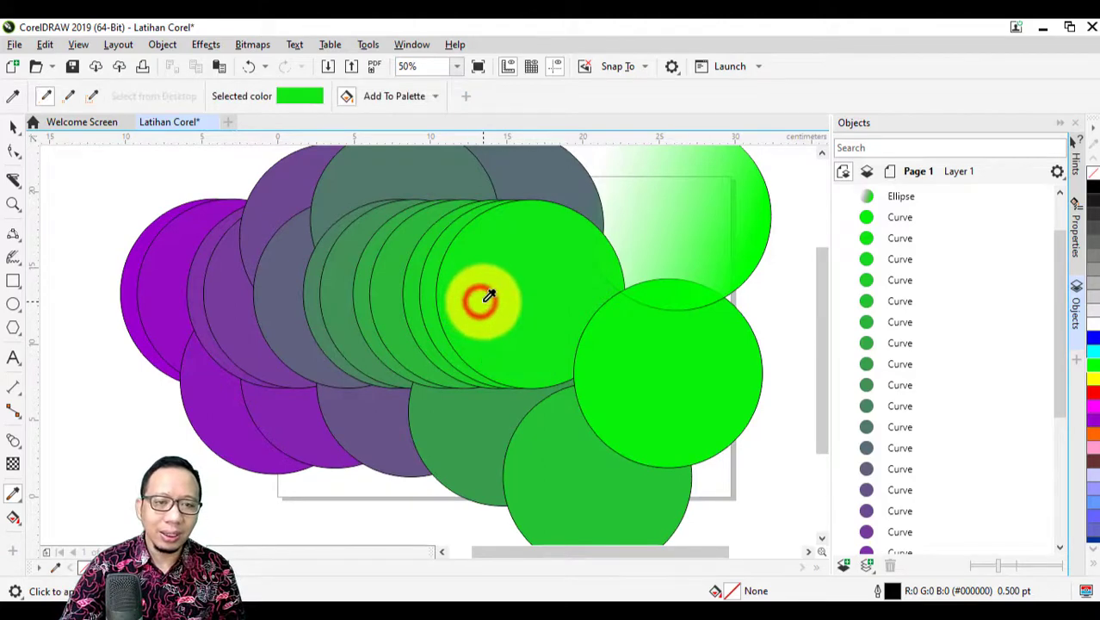
click(149, 289)
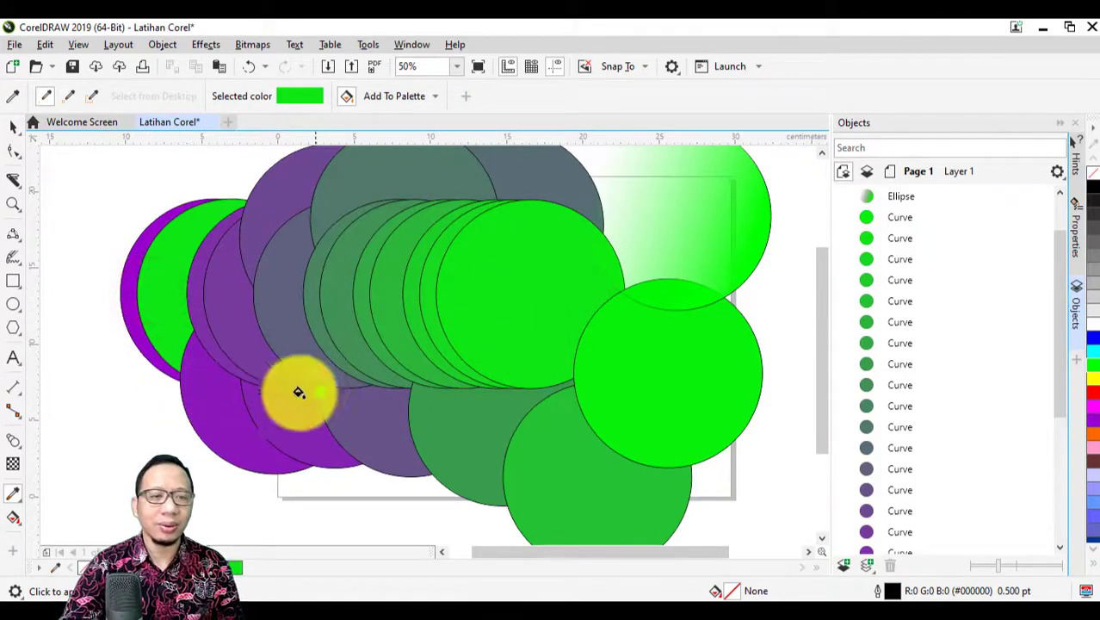
click(10, 495)
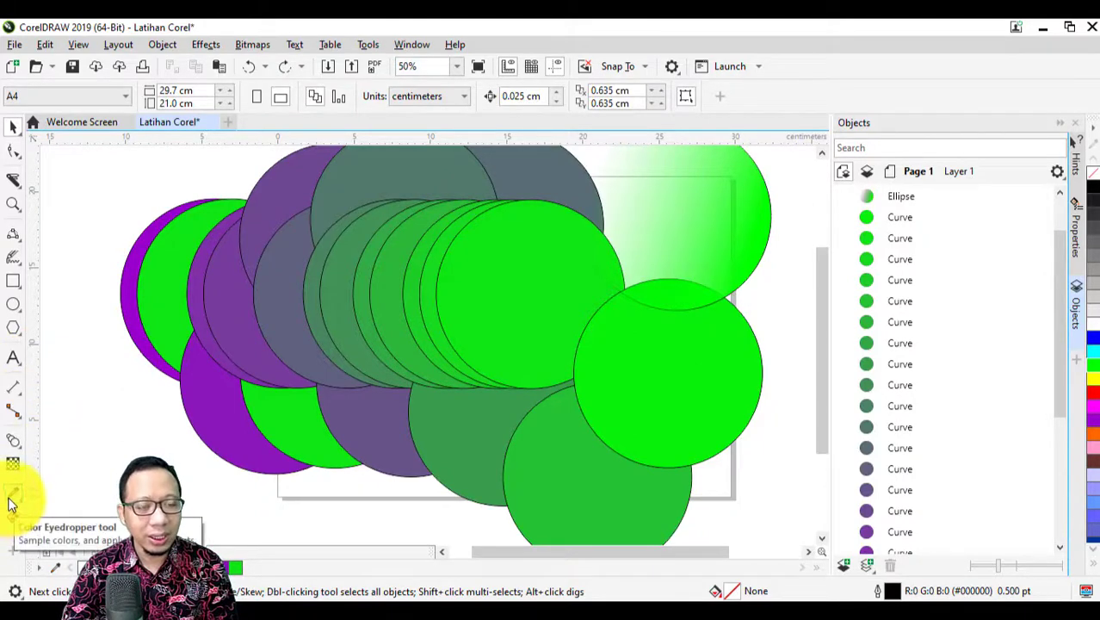
Import 867000_720.jpg from the Pictures folder and place it at its original size over the purple circles near the page's left edge
click(14, 46)
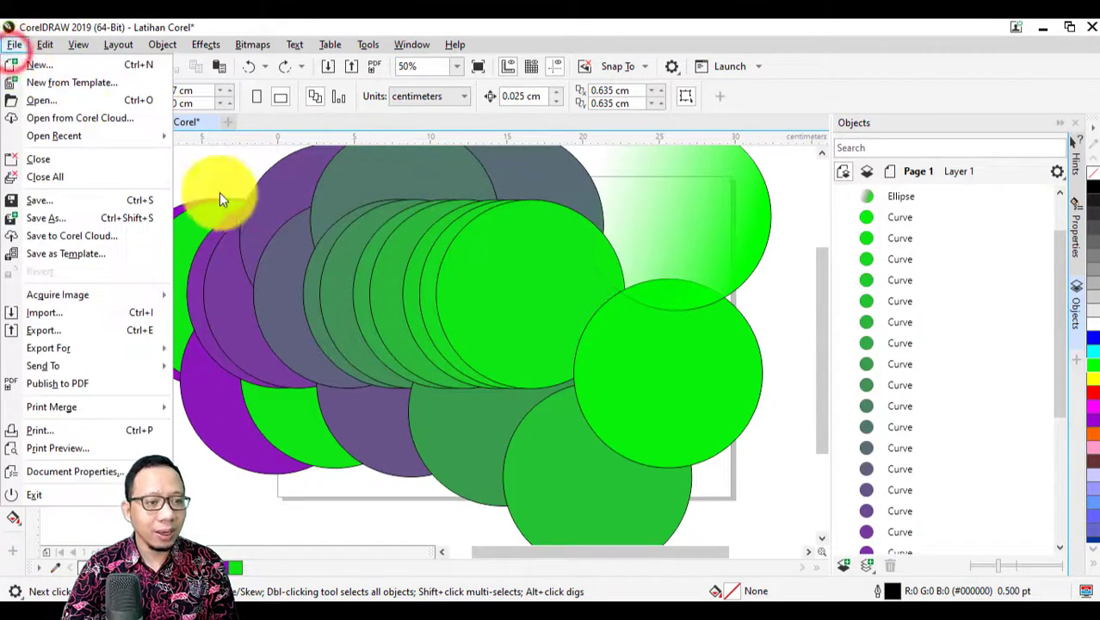
click(130, 312)
scroll(584, 325, down, 5)
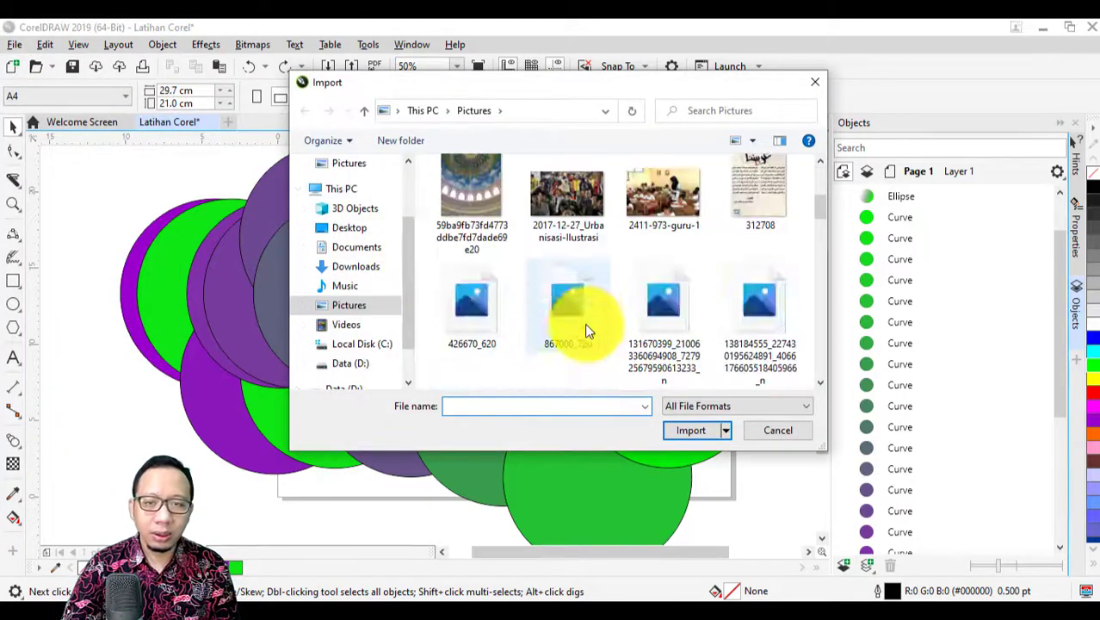
click(579, 187)
double_click(579, 186)
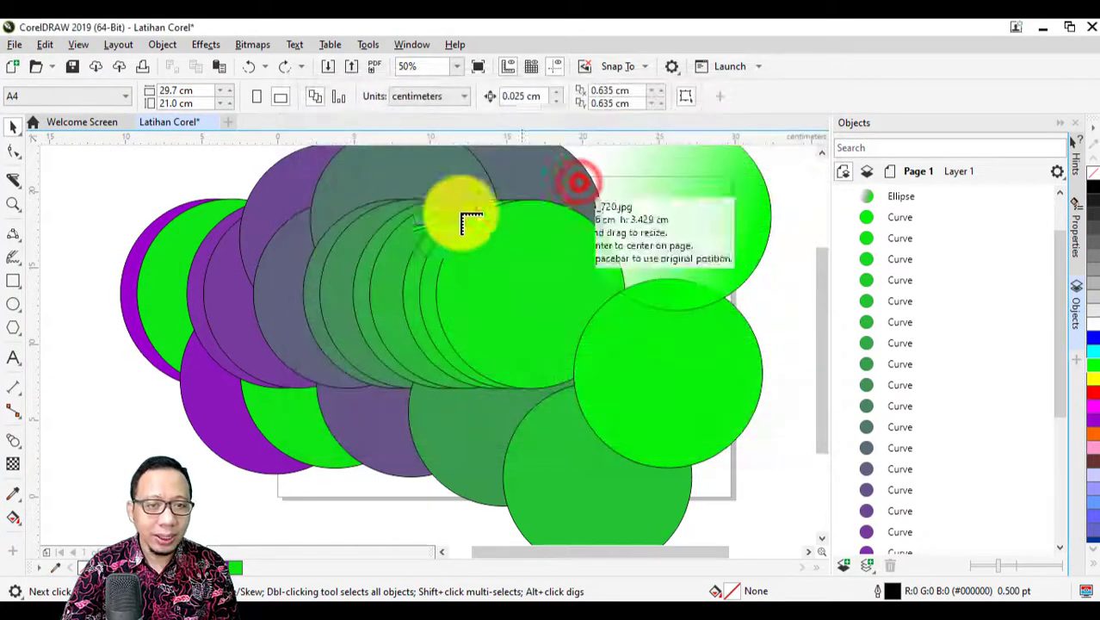
click(246, 235)
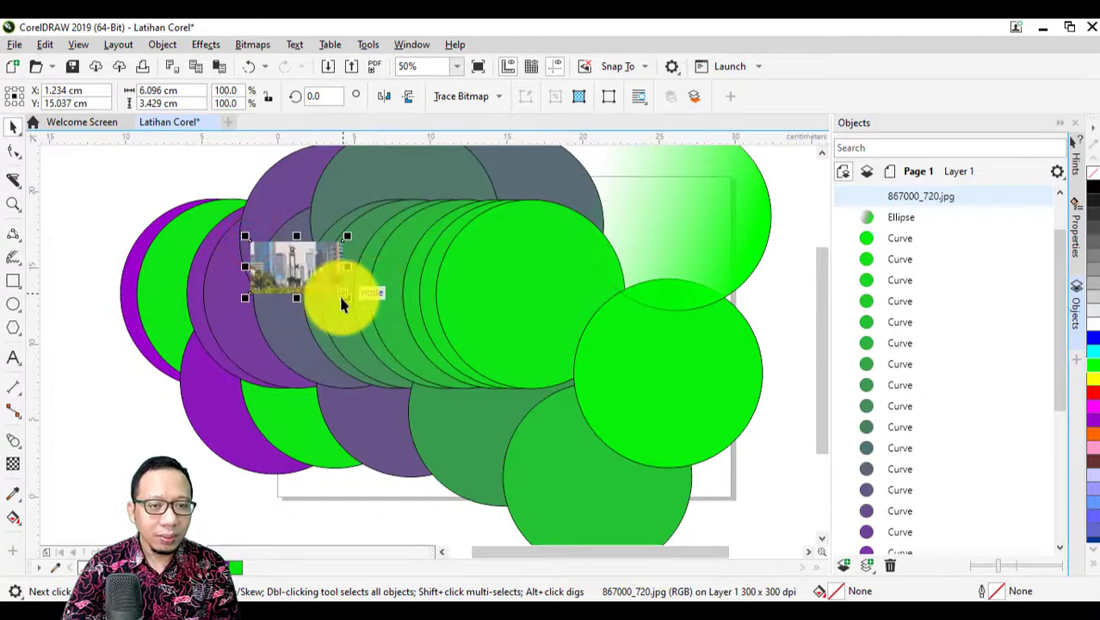
Enlarge the imported city photo to about 29.8 by 16.8 cm and sample the monument statue's dark colour with the Color Eyedropper
drag(344, 296, 708, 435)
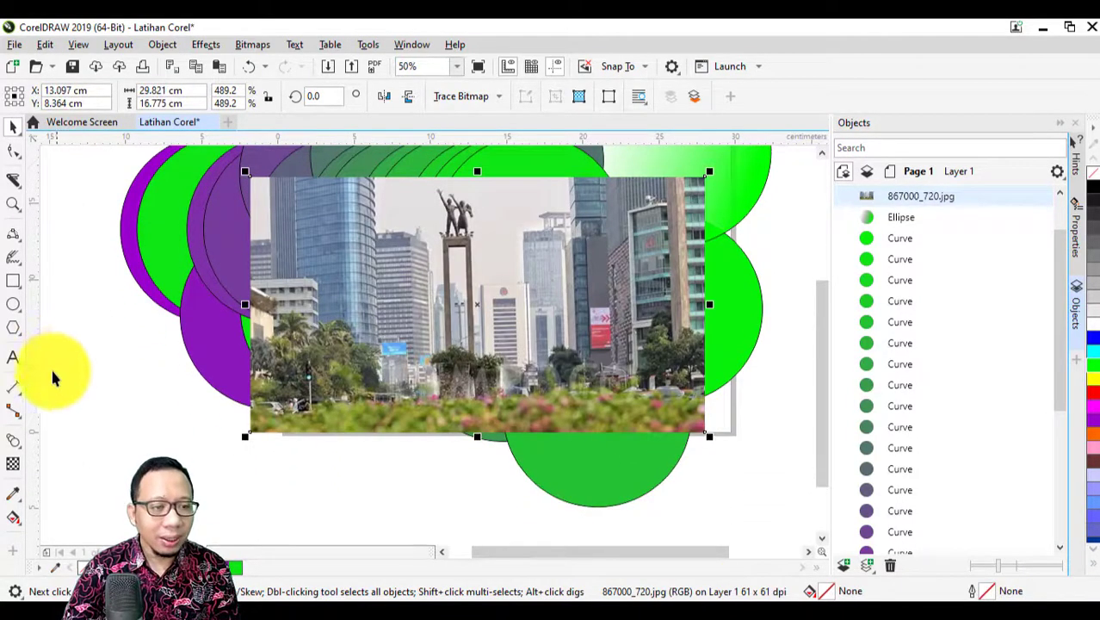
click(15, 497)
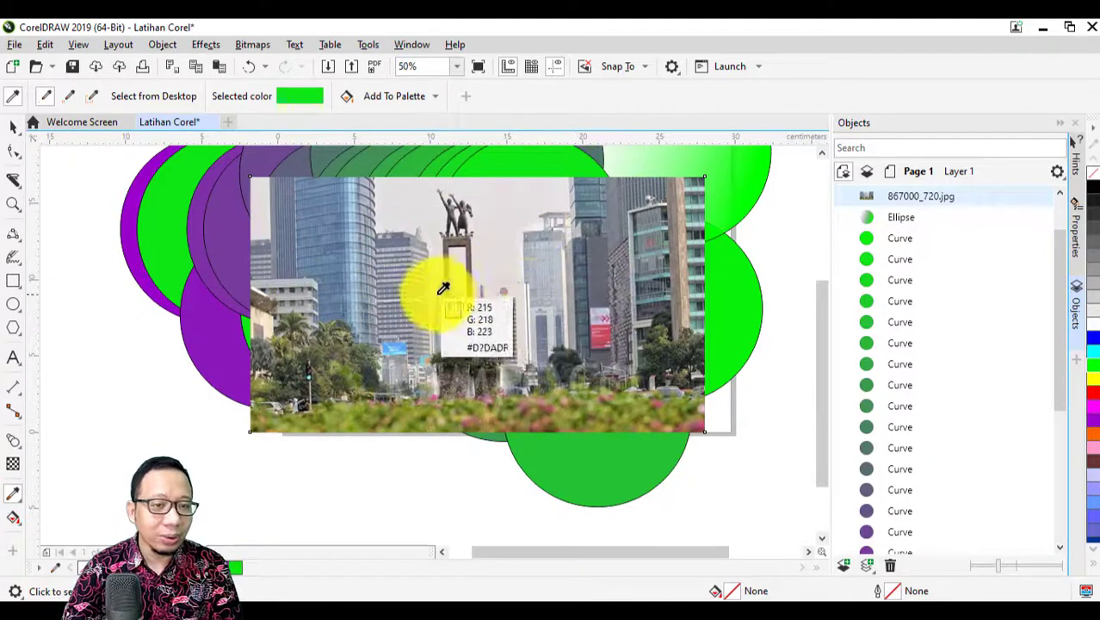
click(467, 215)
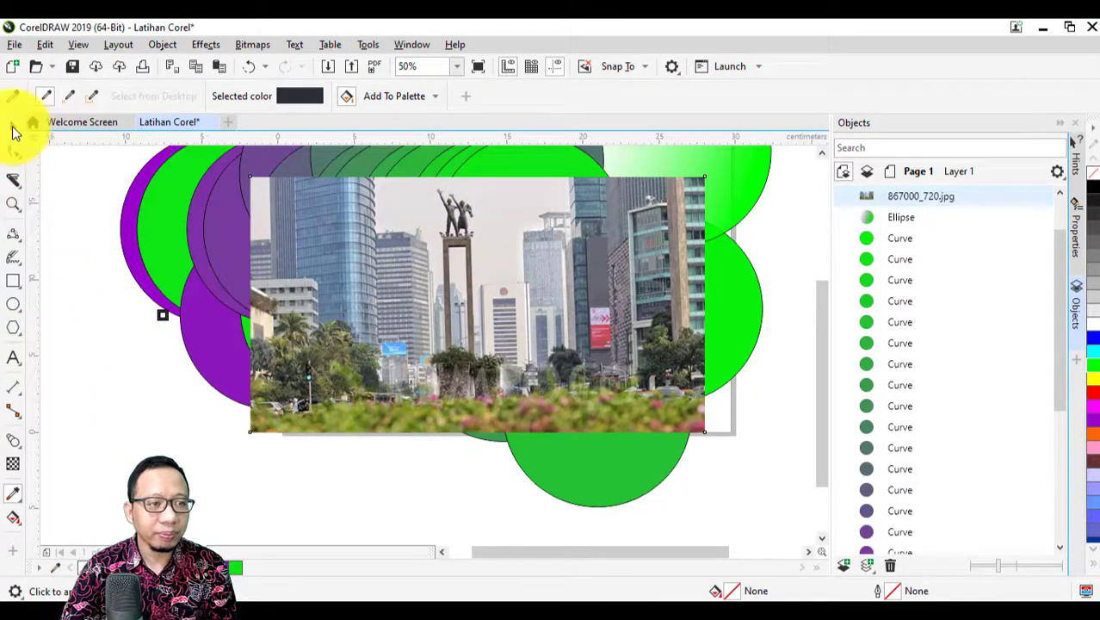
Move the bright green circle at the row's left end down beside the photo's lower-left corner
click(13, 127)
click(170, 245)
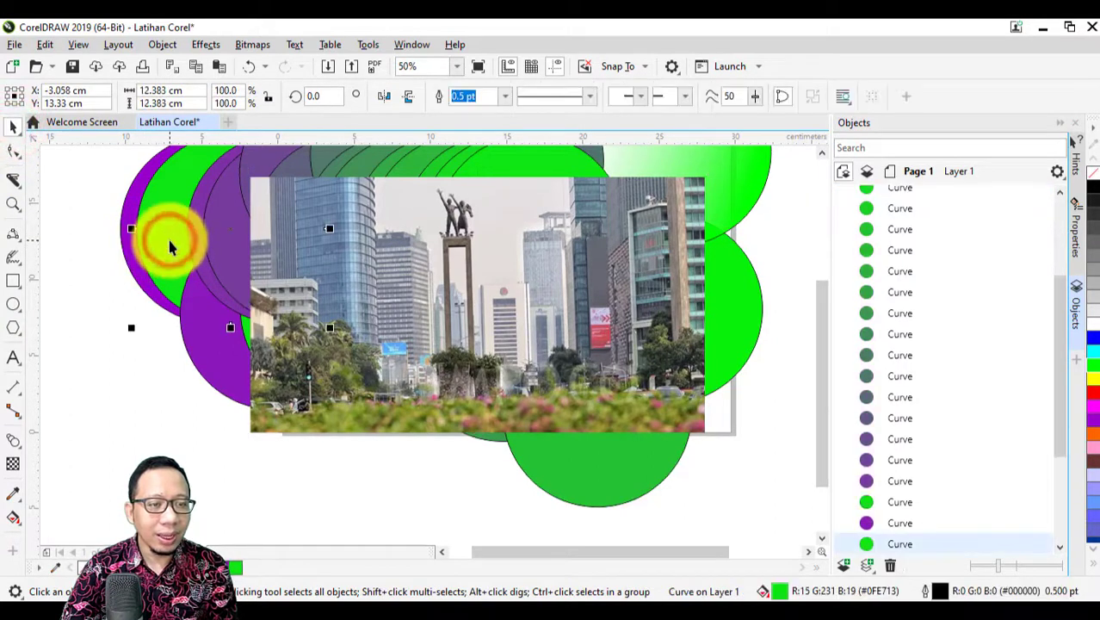
drag(170, 245, 75, 417)
drag(122, 422, 125, 411)
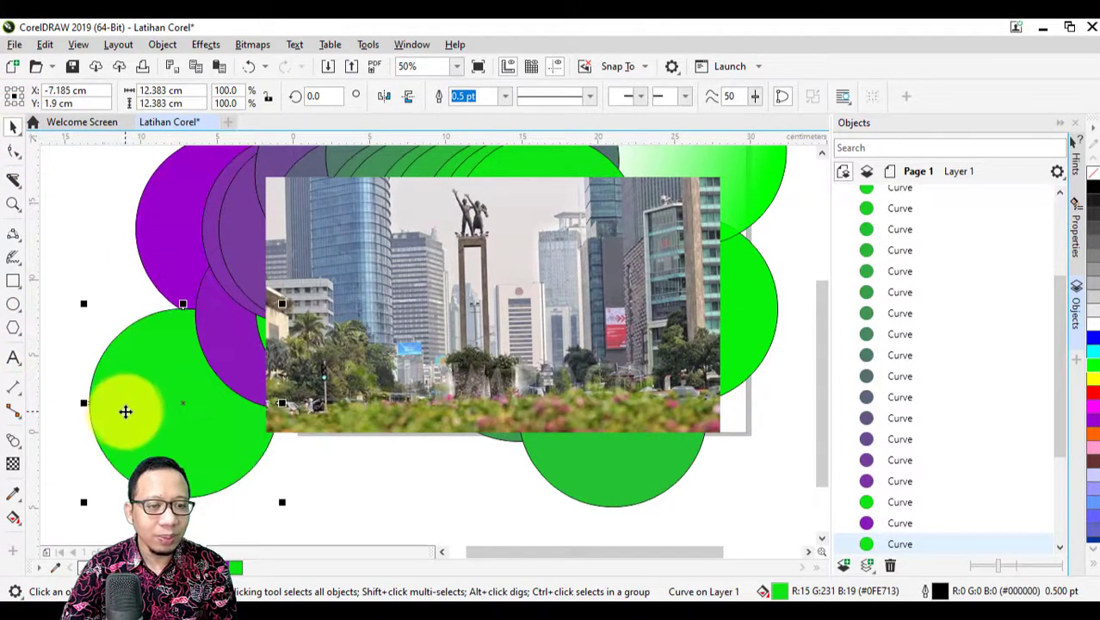
Sample dark grey from the photo's monument statue with the Color Eyedropper and fill the moved green circle with it
click(17, 496)
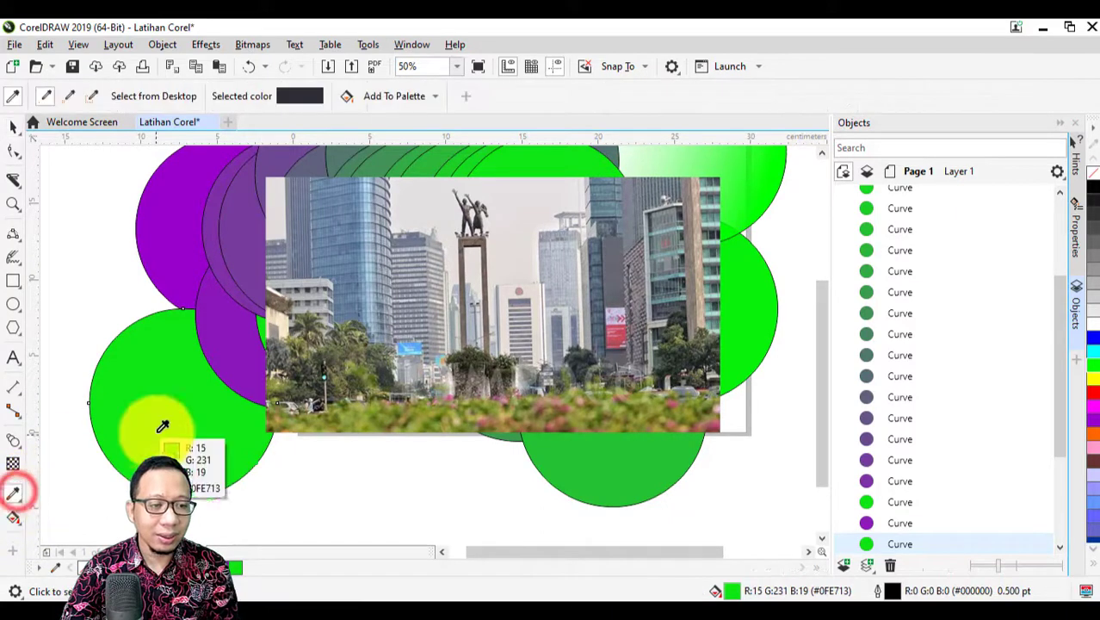
click(483, 216)
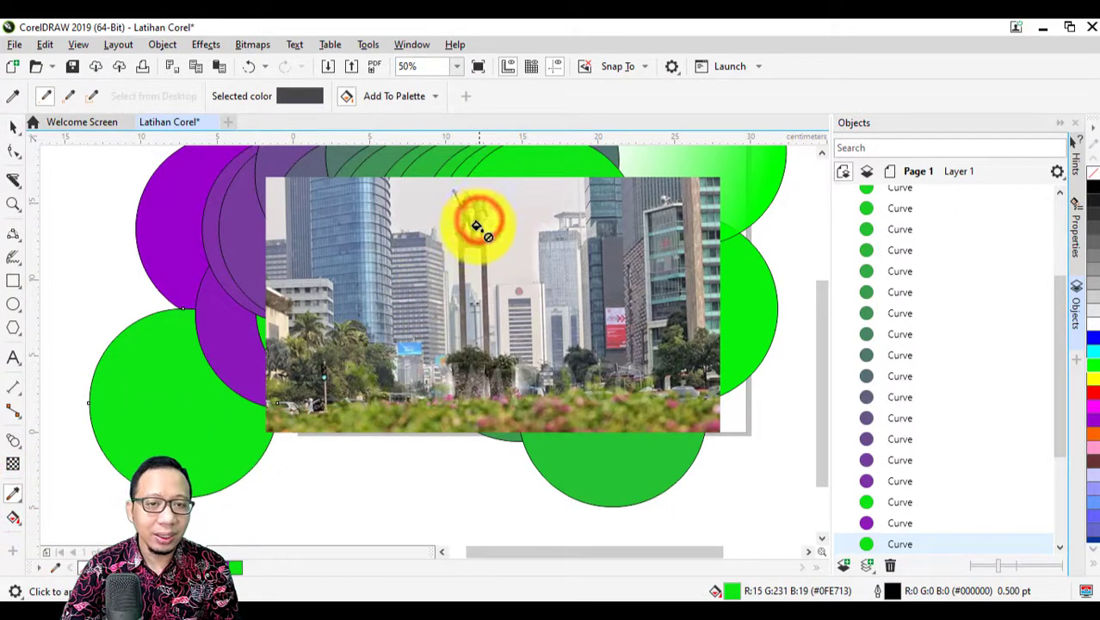
click(156, 371)
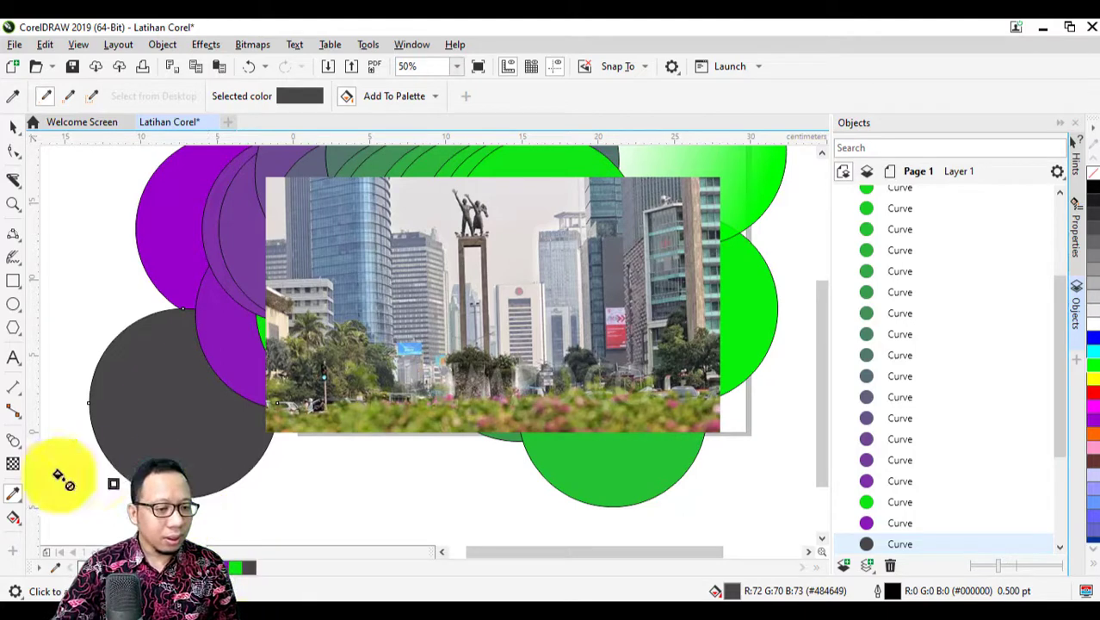
Apply fountain fills with the Interactive Fill tool to the leftmost purple circle and the purple circle below it
click(6, 525)
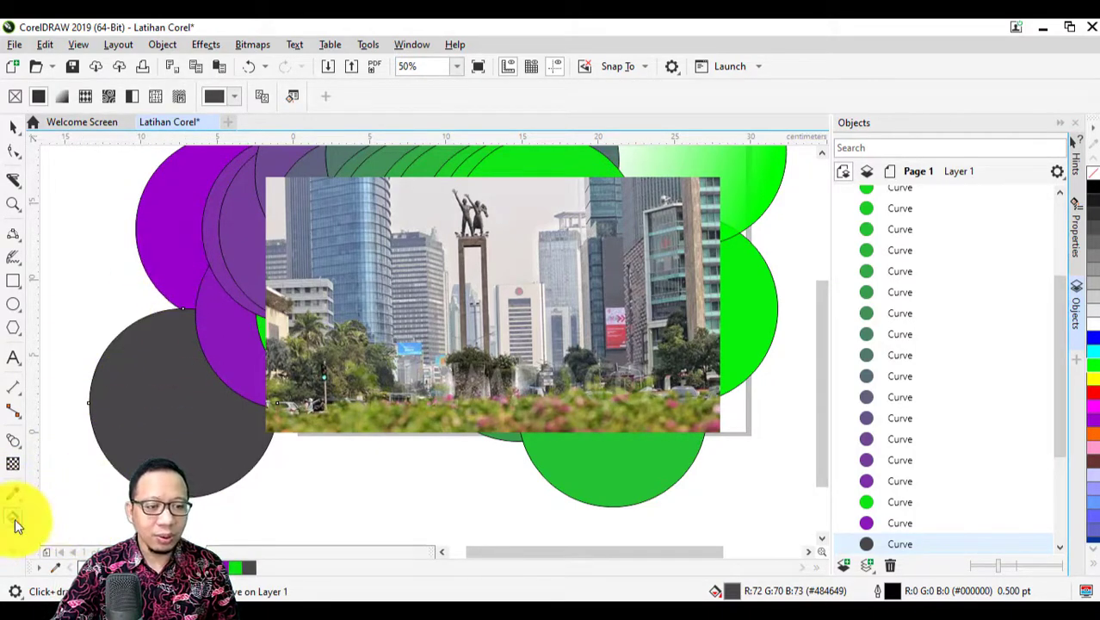
click(151, 191)
drag(153, 204, 198, 284)
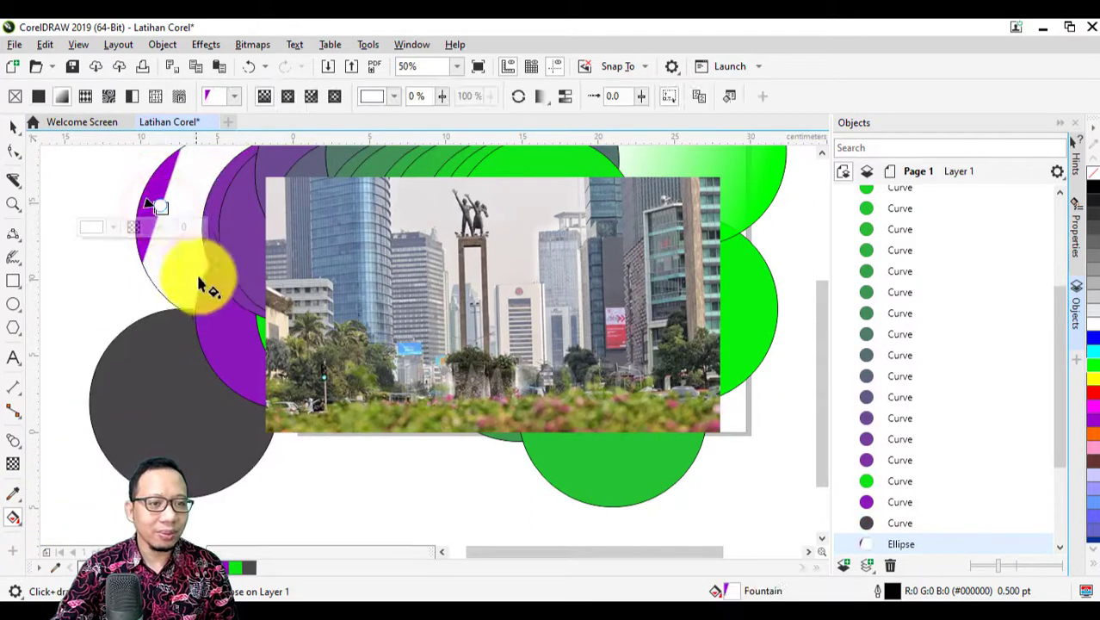
click(214, 315)
drag(220, 336, 12, 369)
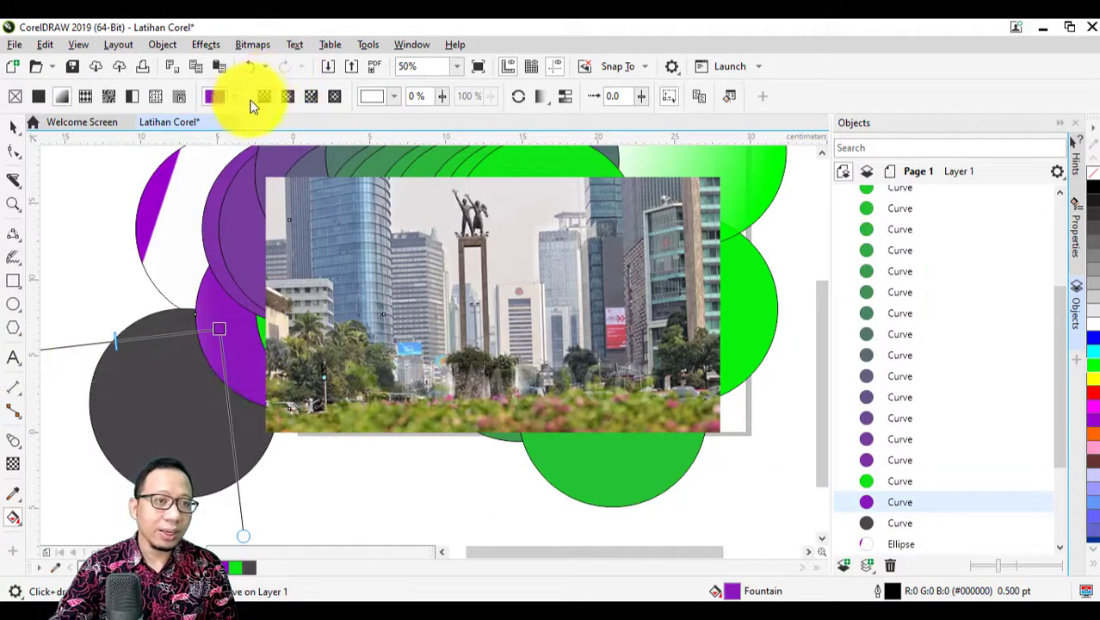
click(65, 98)
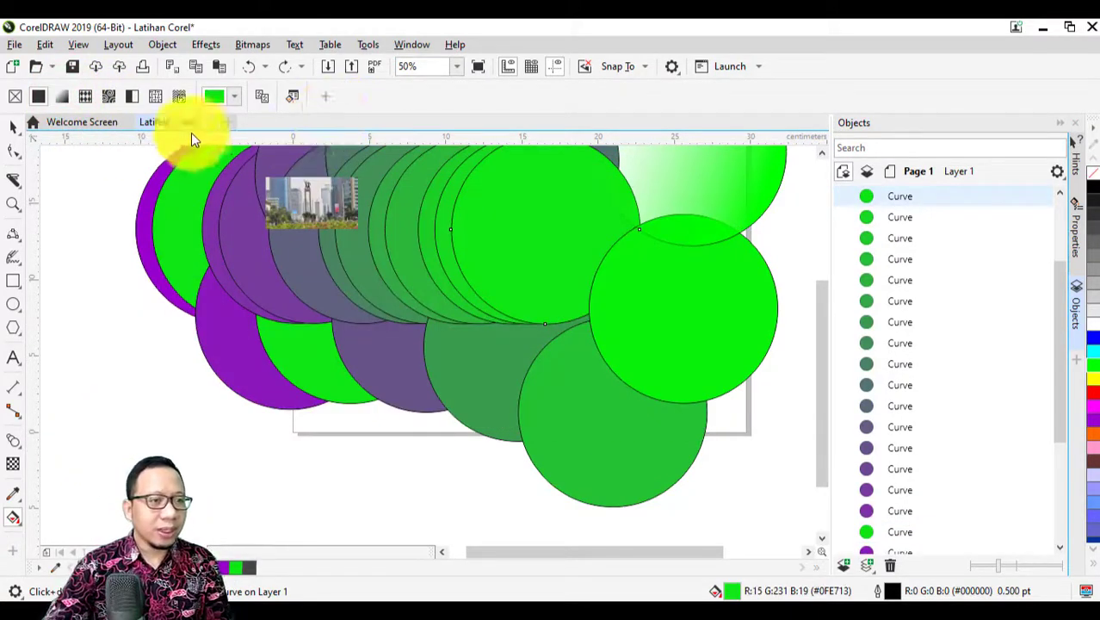
Add a blank page after Page 1 and delete it again
click(12, 126)
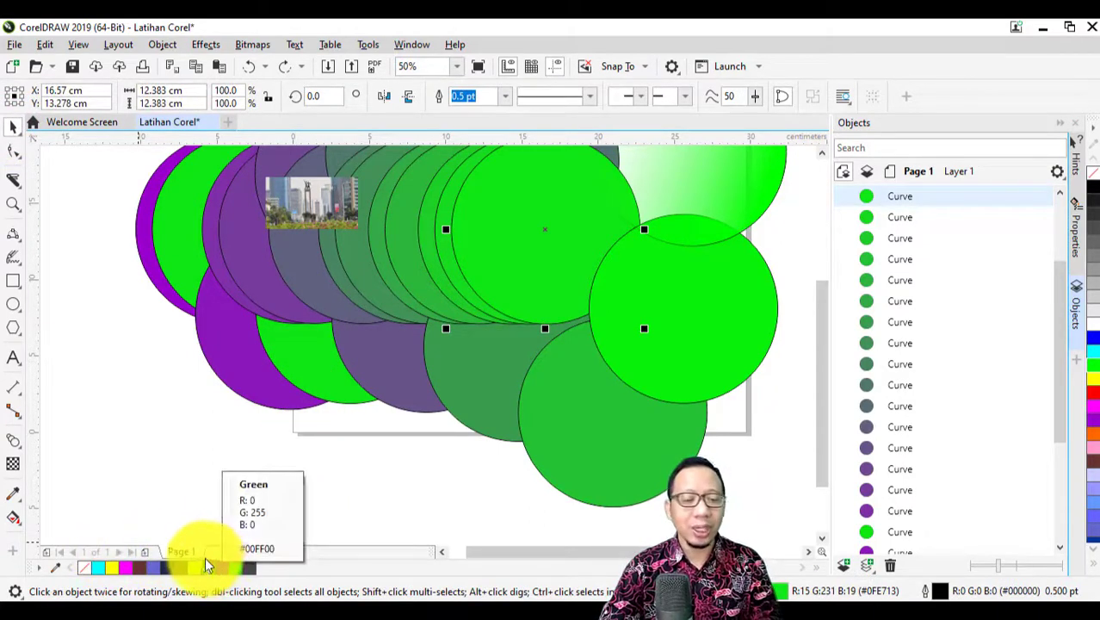
click(145, 553)
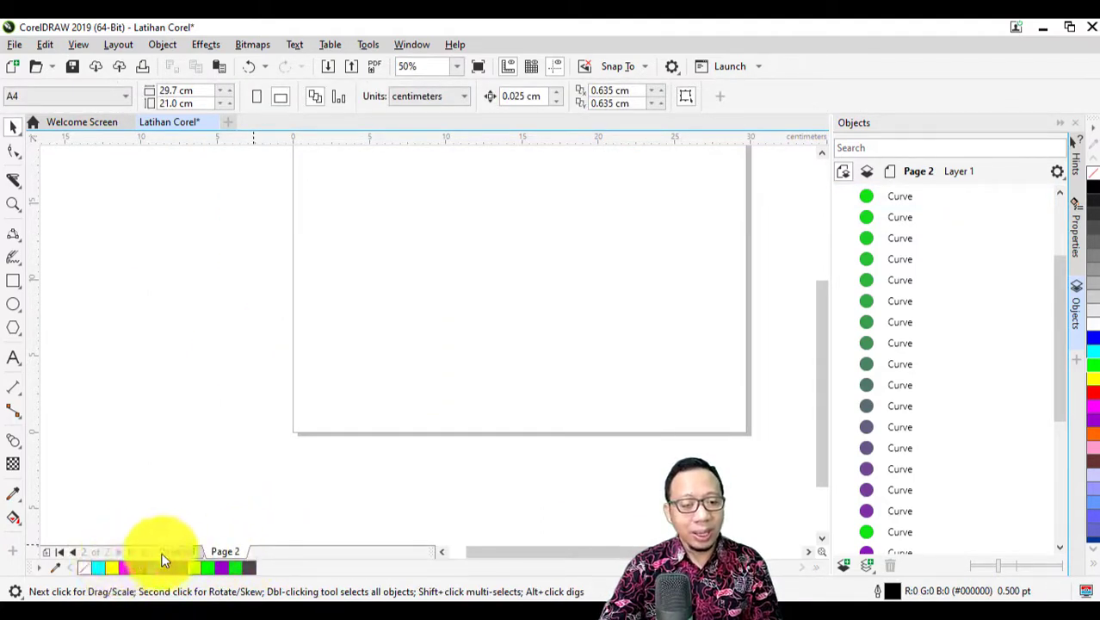
right_click(228, 549)
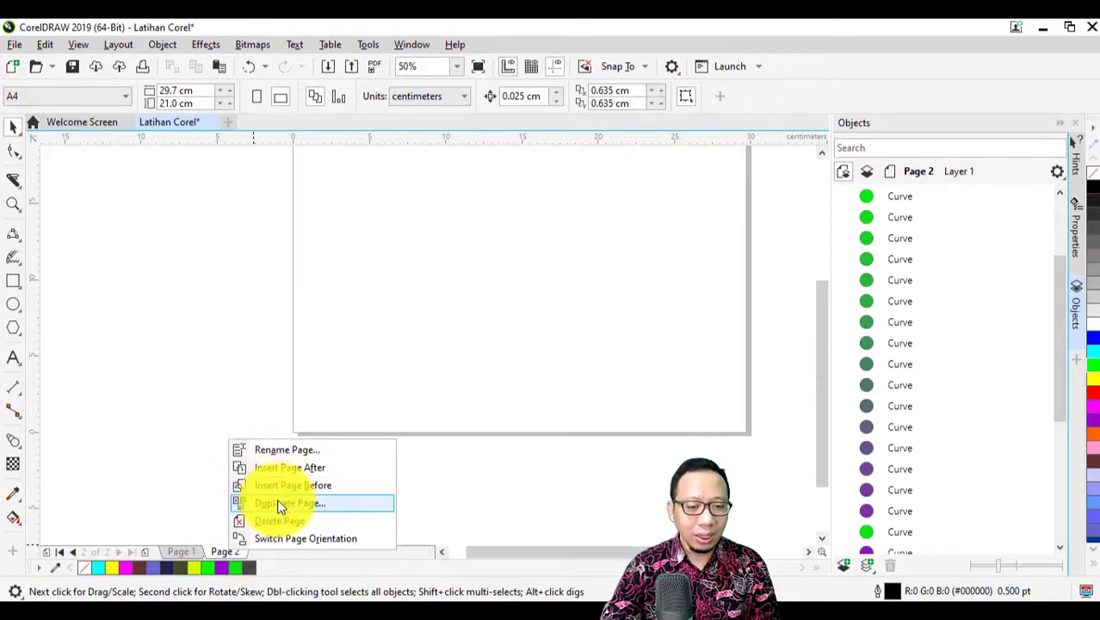
click(283, 521)
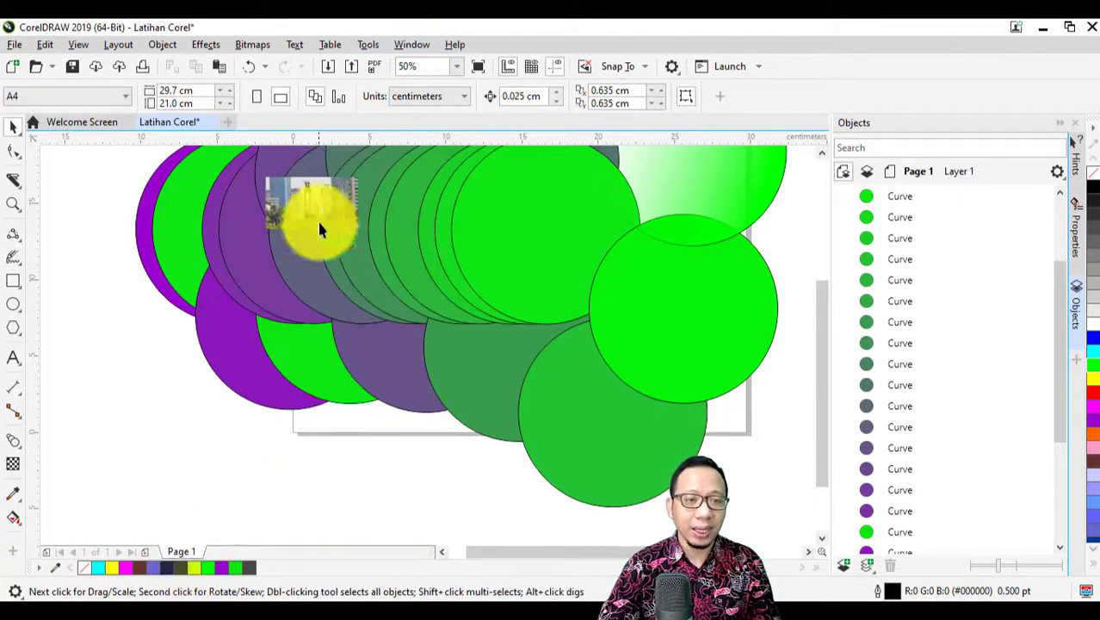
Duplicate Page 1 after the selected page, copying the layers and their contents, and stay on the duplicate
right_click(191, 553)
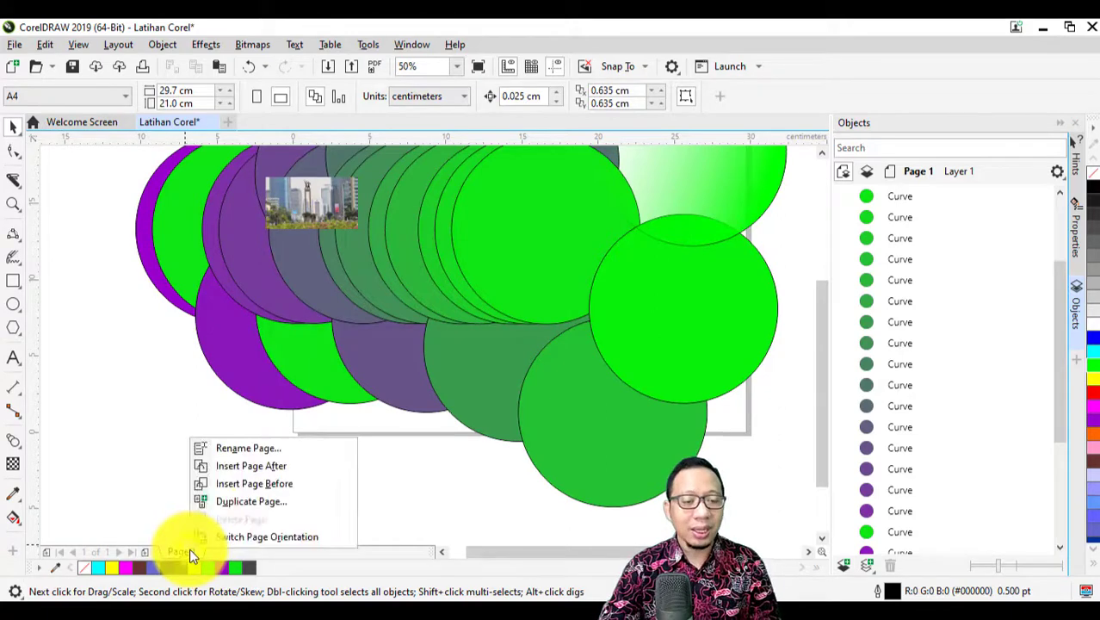
click(244, 503)
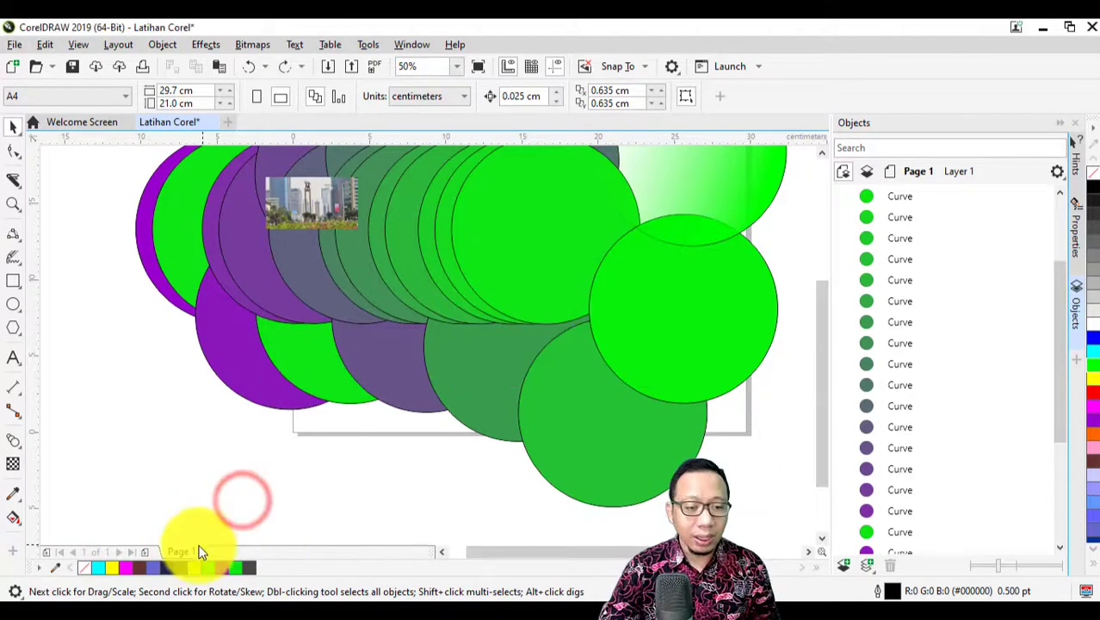
right_click(200, 551)
click(245, 503)
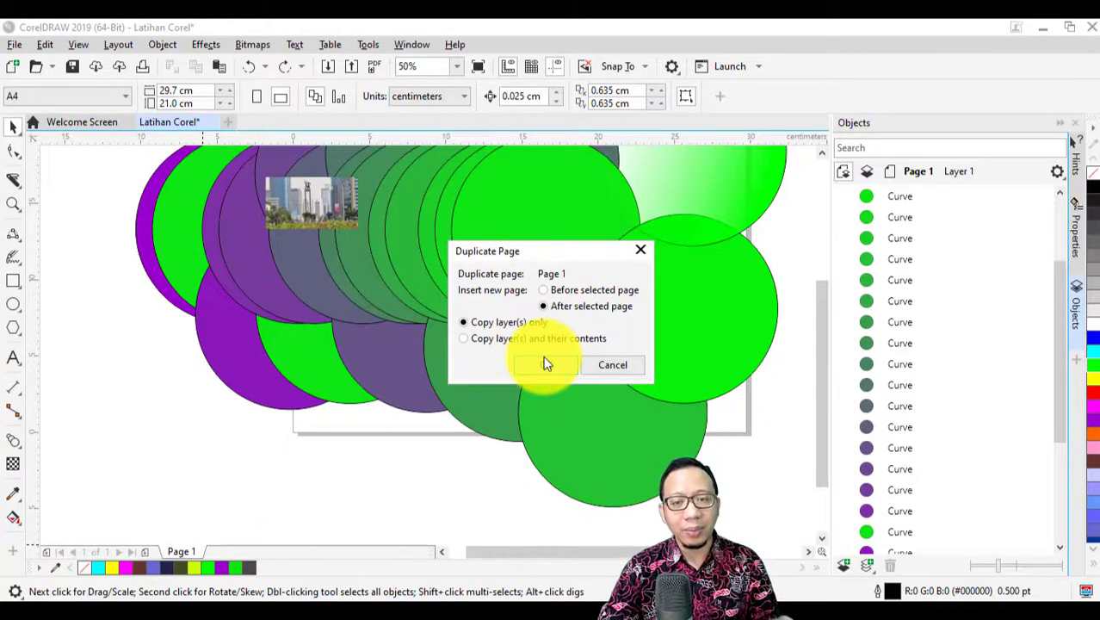
click(471, 340)
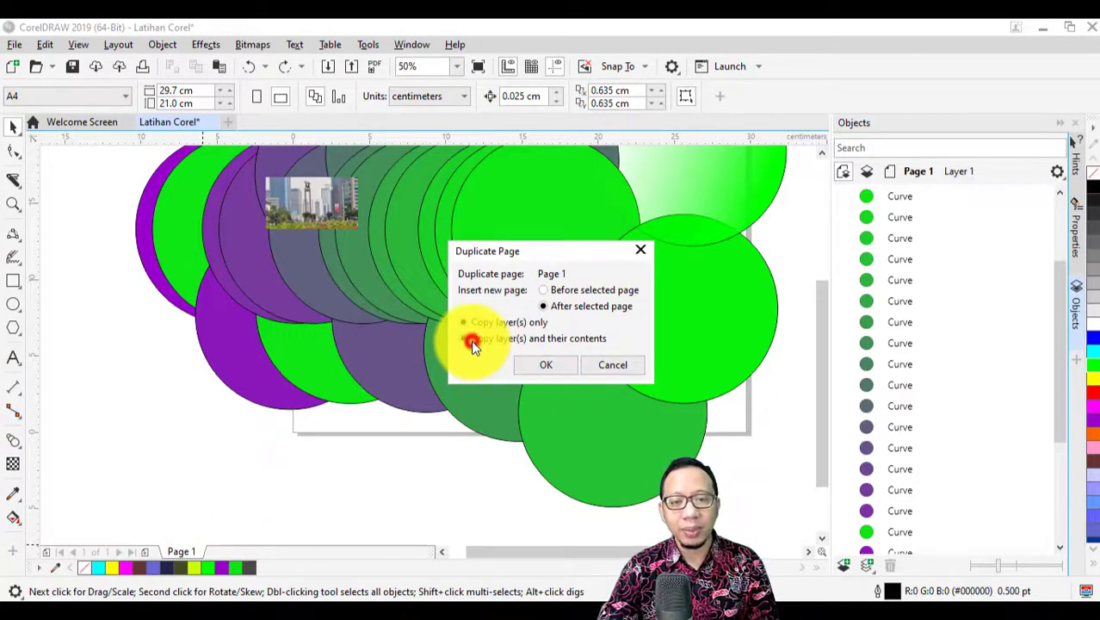
click(547, 367)
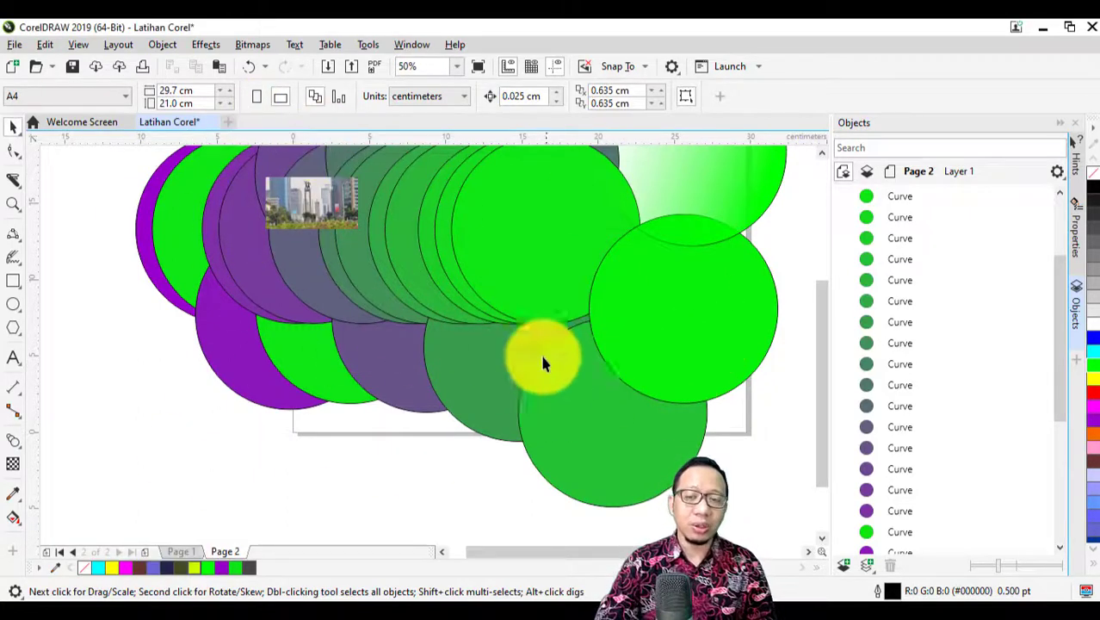
click(226, 549)
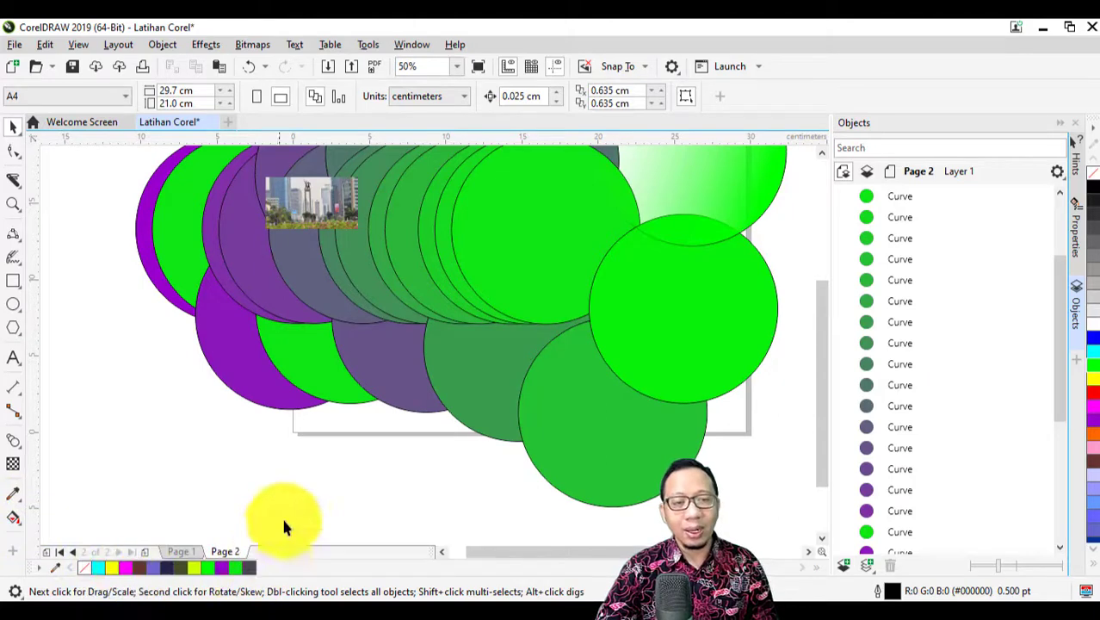
On Page 2, move the front central green circle to about X 12.4, Y 2.1 cm, and fill it and the circle behind it red
click(513, 253)
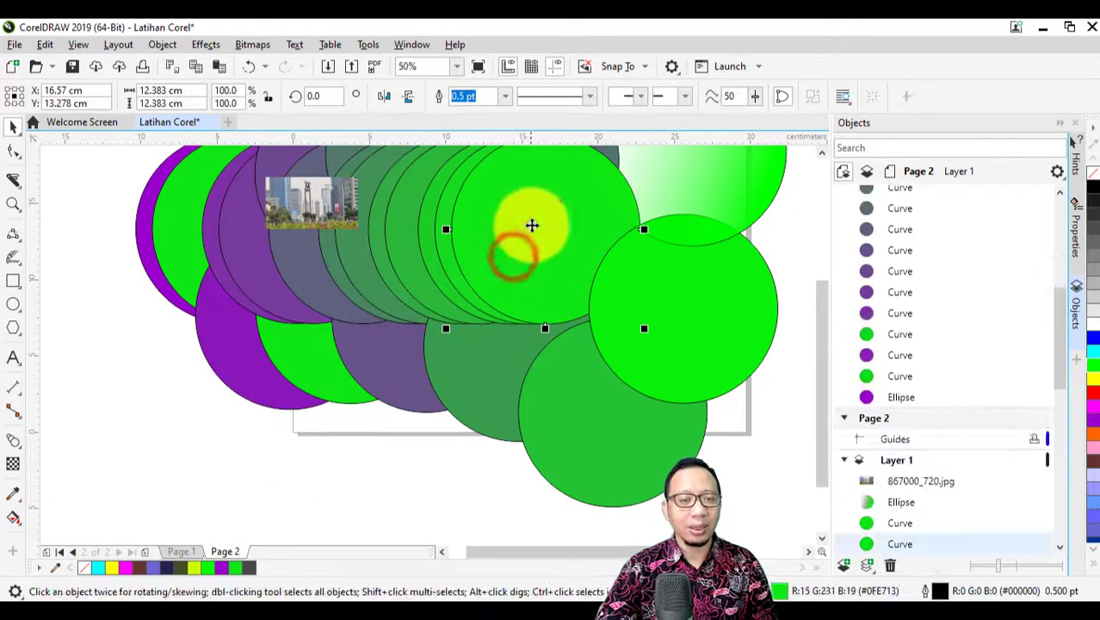
drag(529, 207, 466, 380)
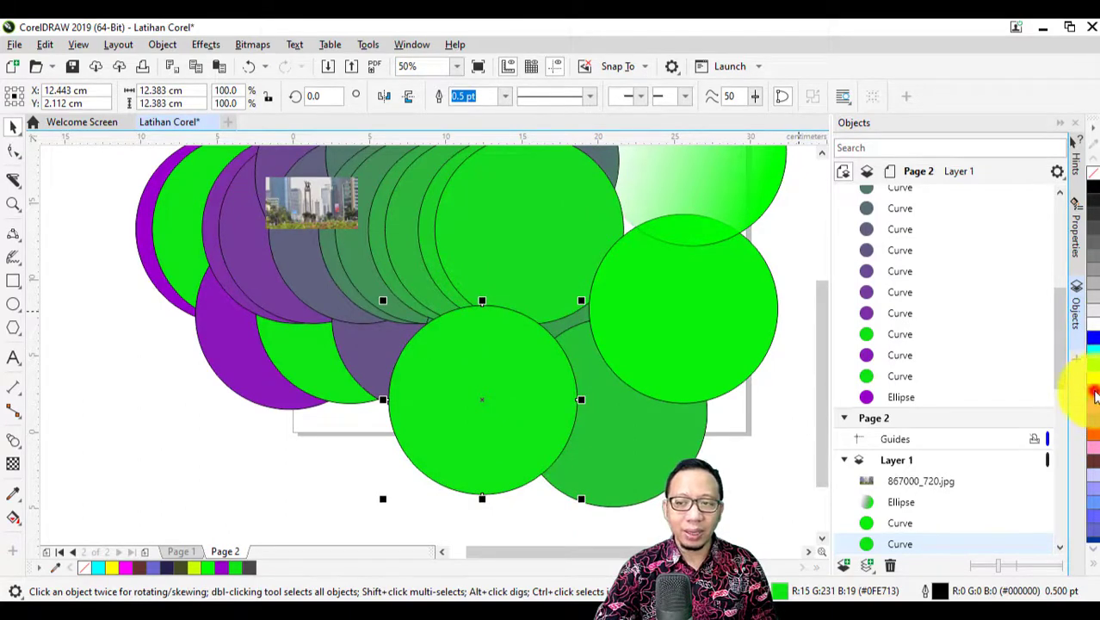
click(1094, 393)
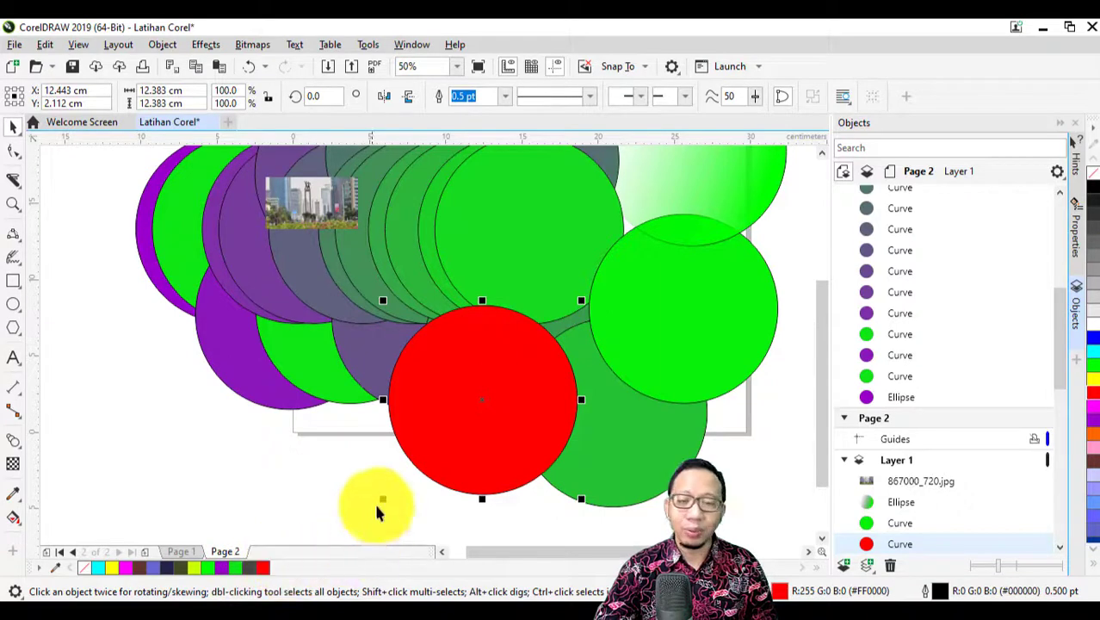
click(527, 218)
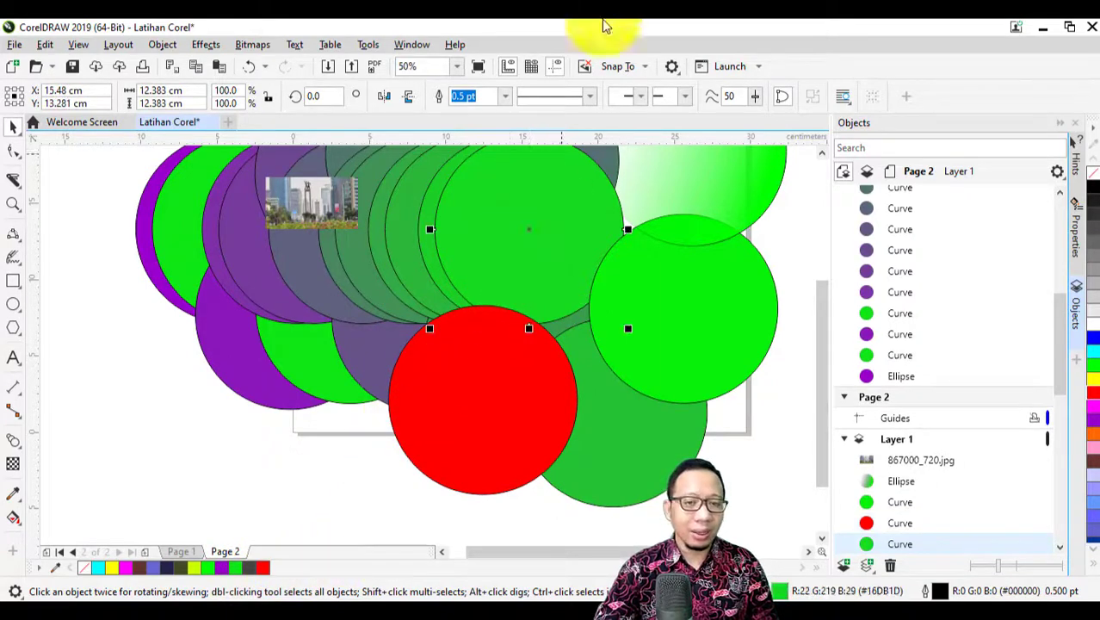
click(263, 570)
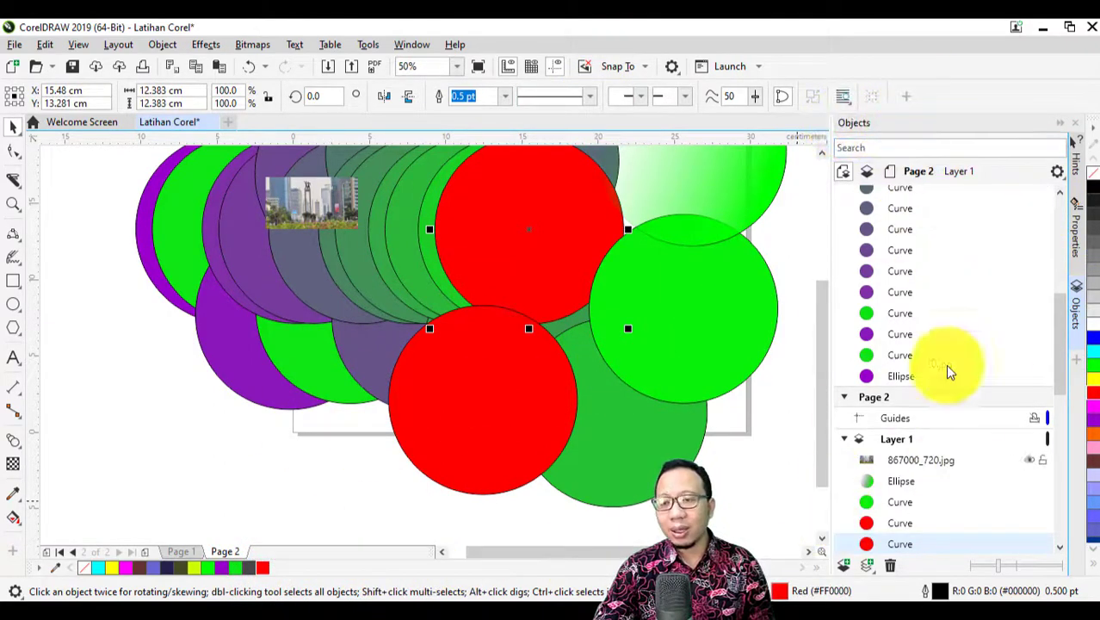
Look through the hints and the properties for the selected red circle, and return to the object list
click(1076, 158)
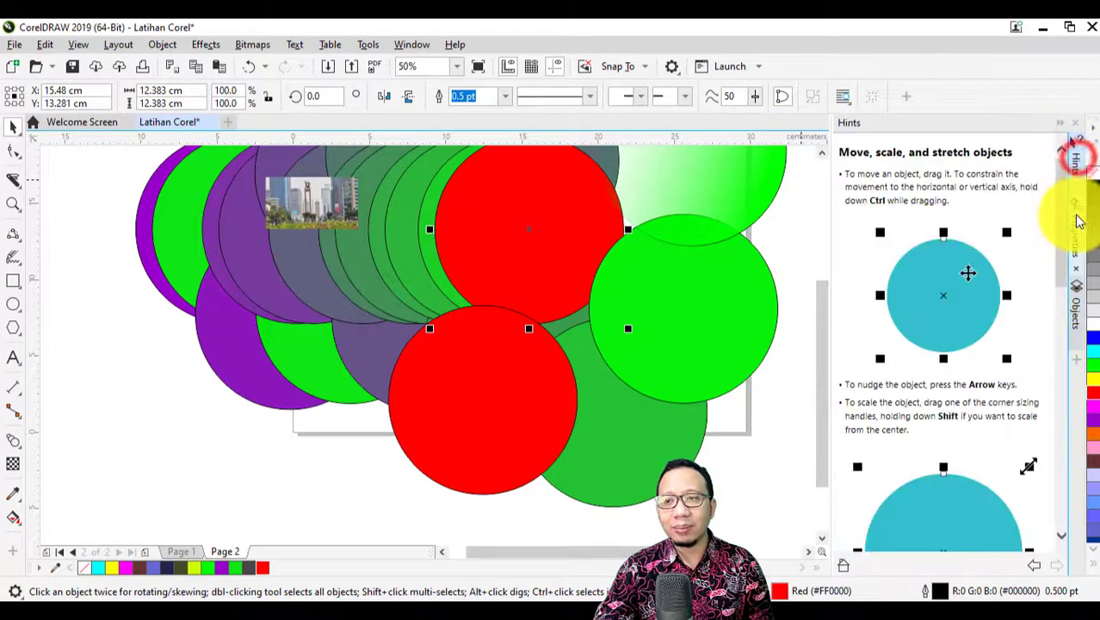
click(1077, 219)
click(1075, 303)
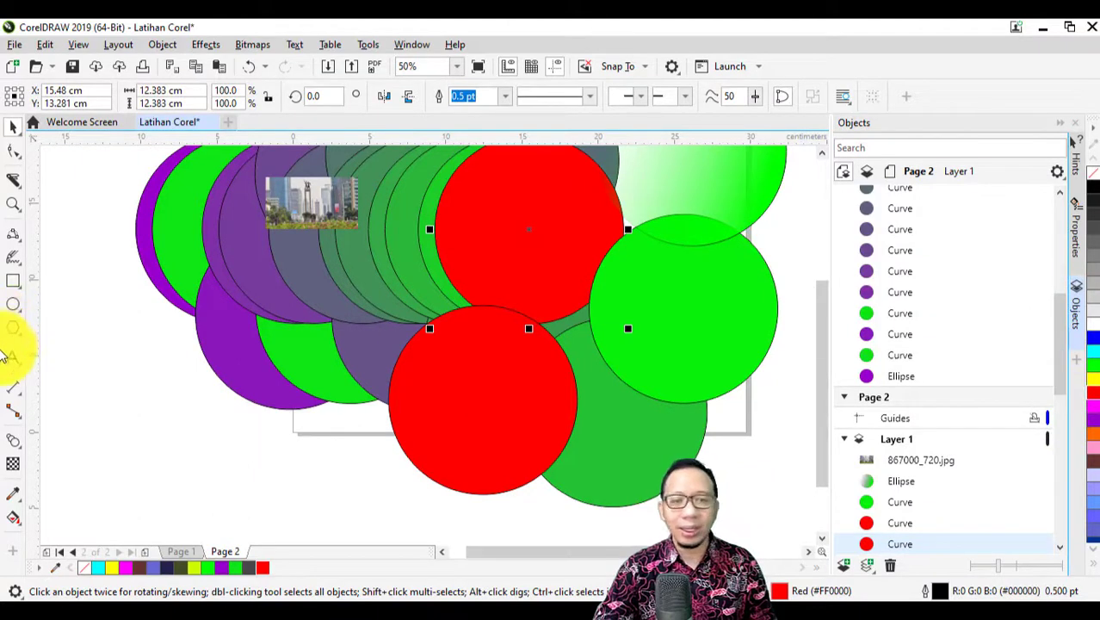
click(10, 359)
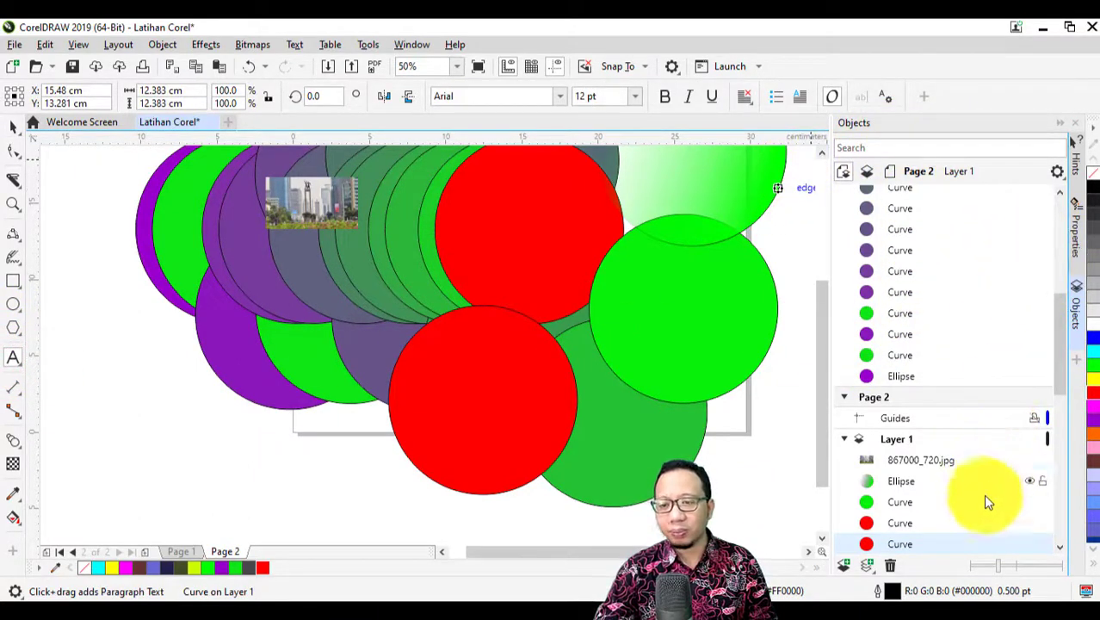
scroll(988, 482, down, 1)
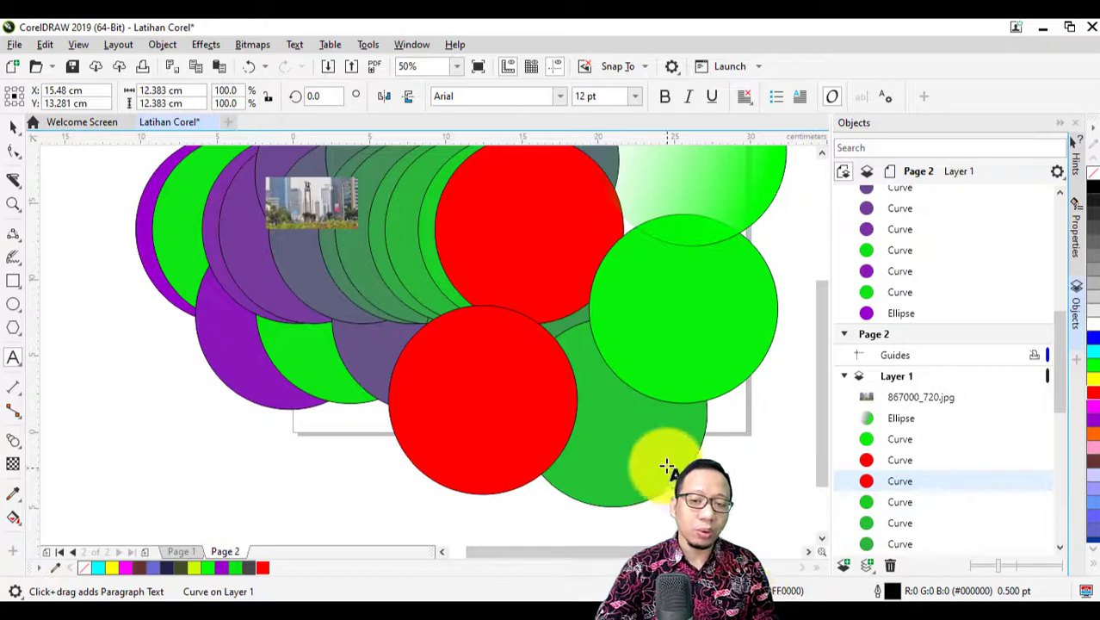
click(656, 309)
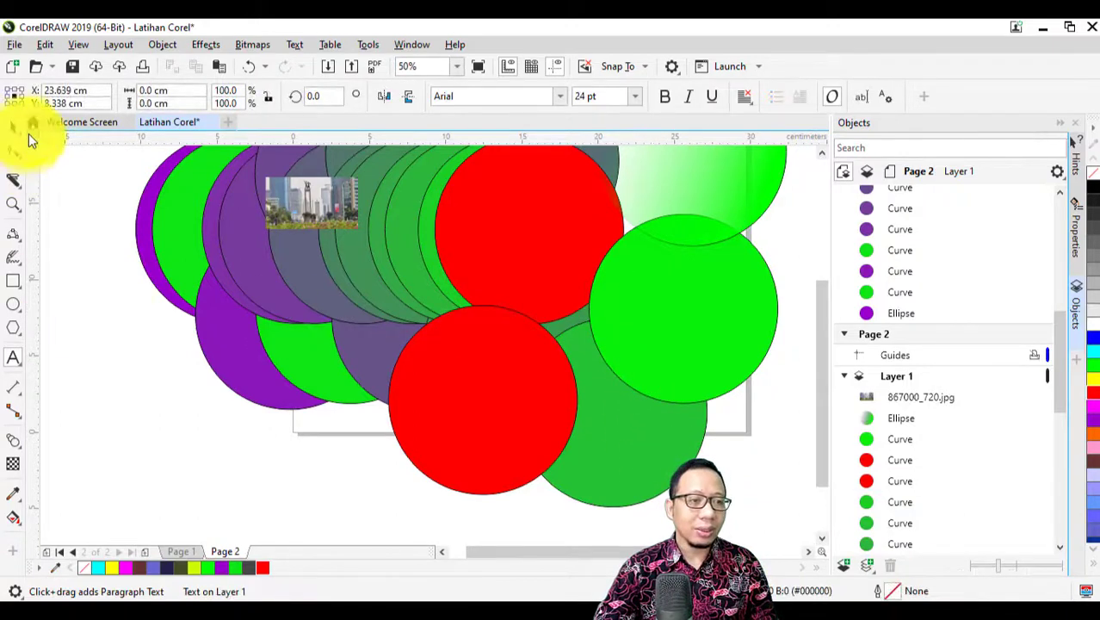
click(14, 129)
Change the uniform fill of the bright green circle at the page's right edge to dark green, R 53, G 74, B 53
click(717, 284)
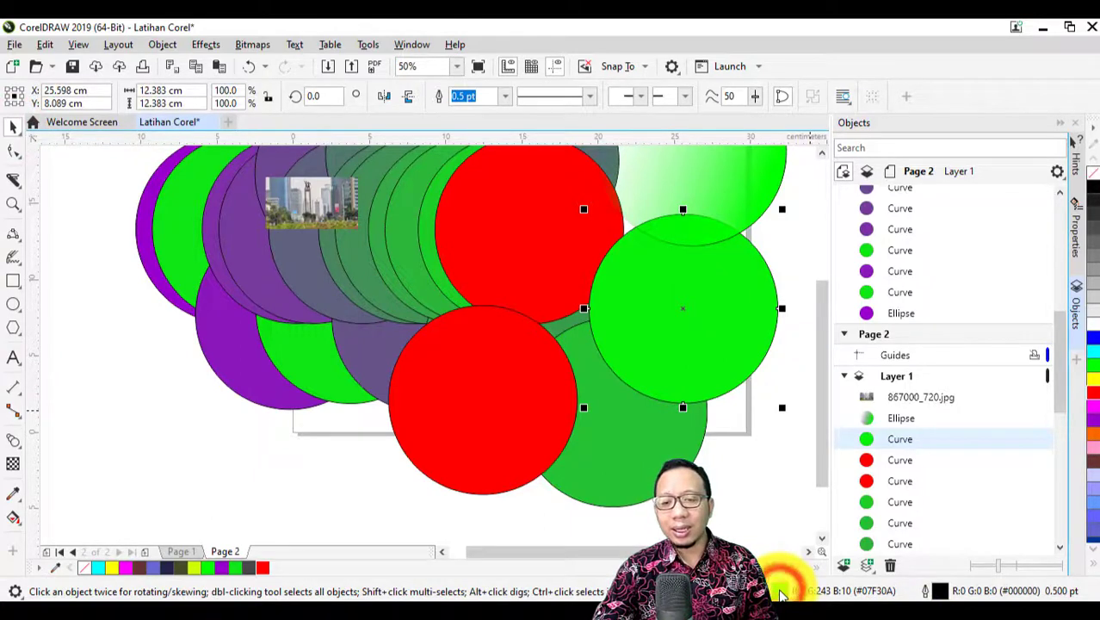
double_click(779, 591)
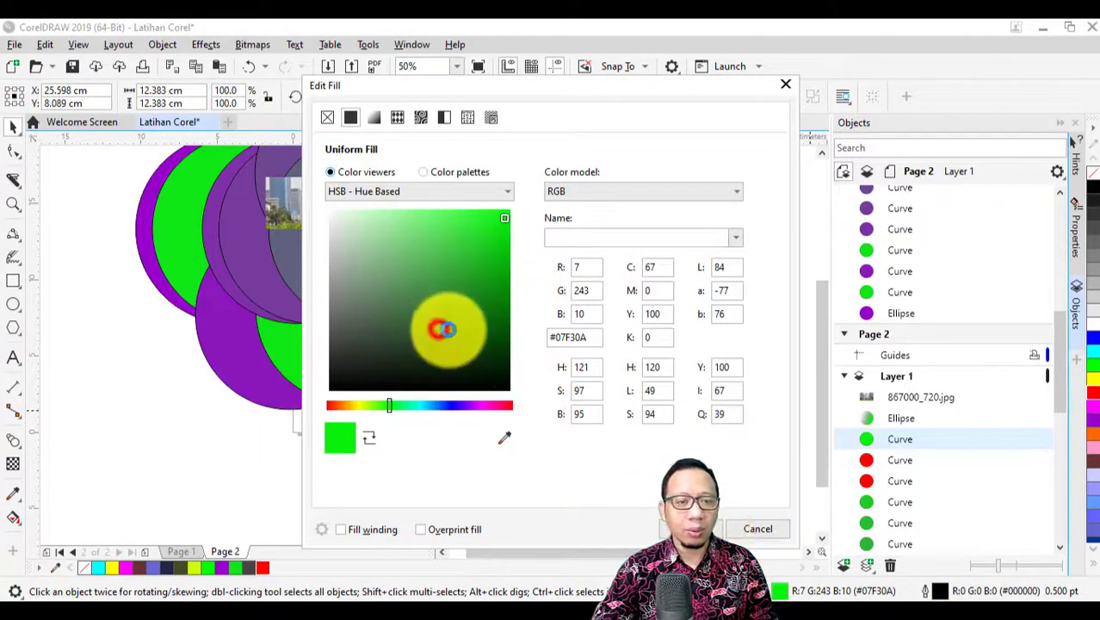
mouse_move(440, 328)
mouse_down()
mouse_move(536, 236)
mouse_move(535, 221)
mouse_up()
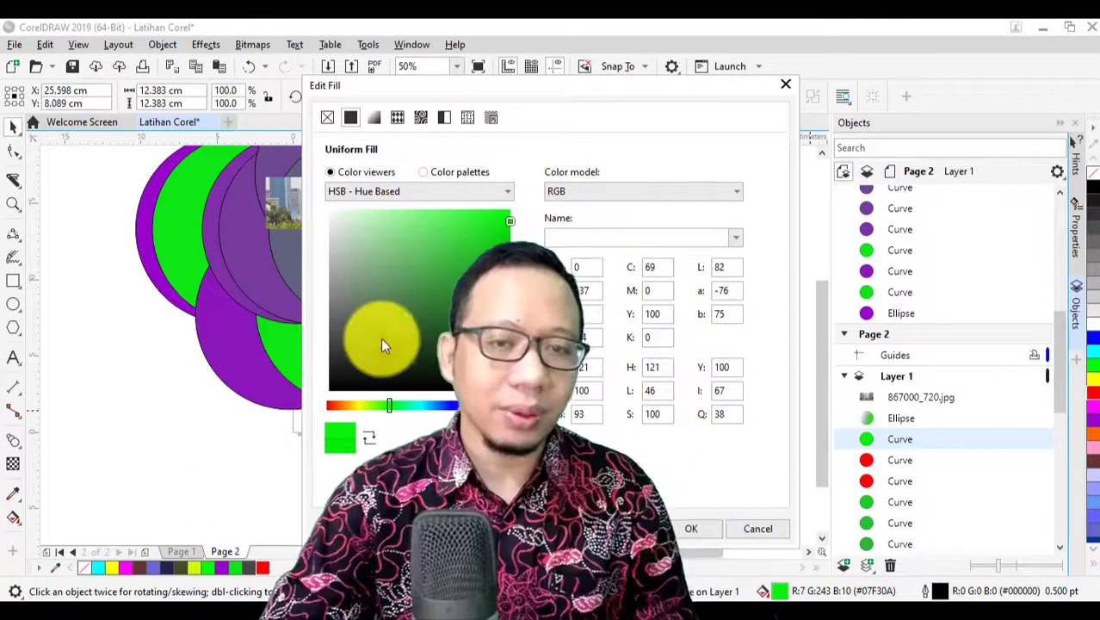
click(381, 337)
click(691, 529)
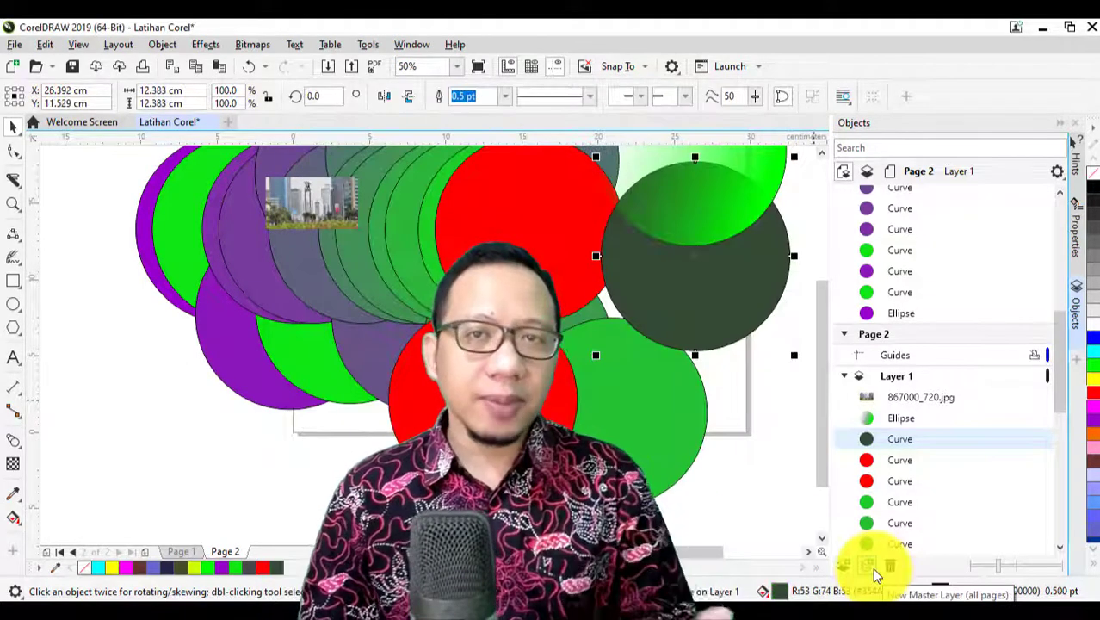